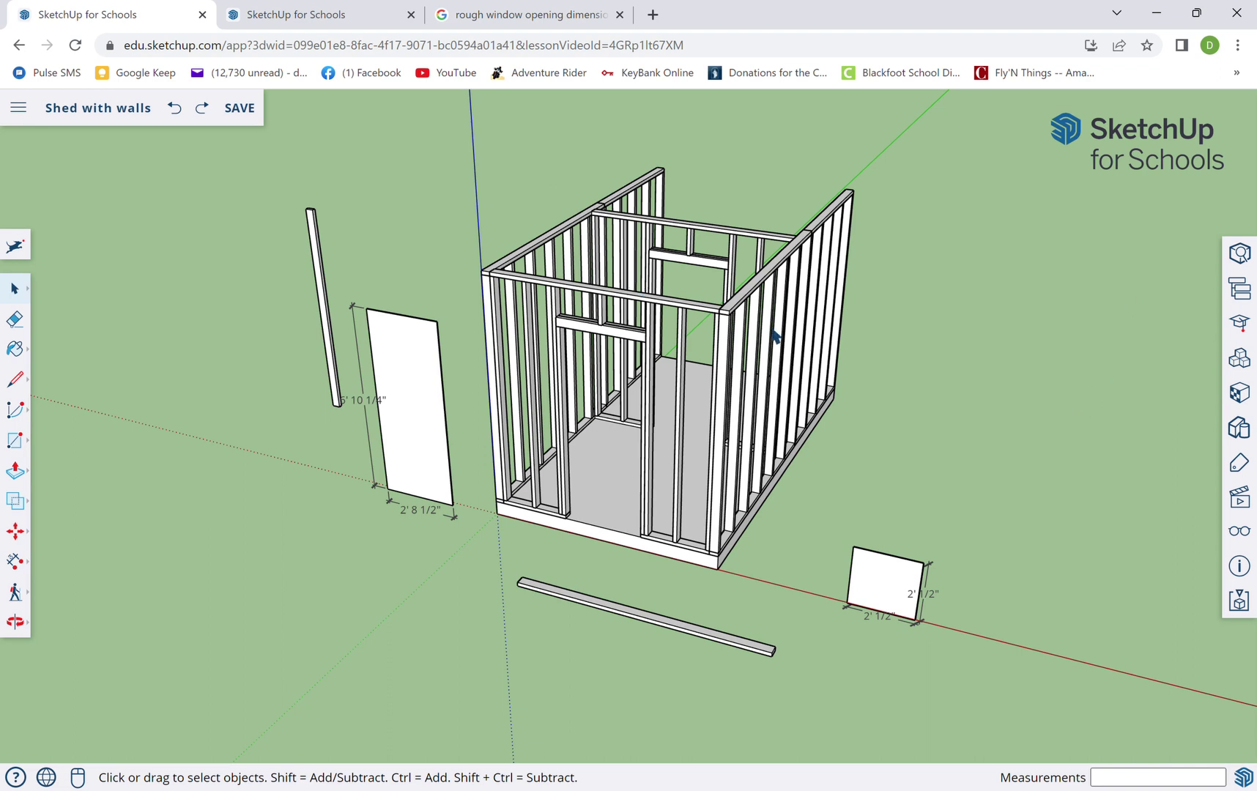
Orbit the current shed, then inspect the Model Shed reference's wall framing and gable roof trusses from several angles
{"action": "middle_click_drag", "start_coordinate": [861, 386], "coordinate": [677, 399]}
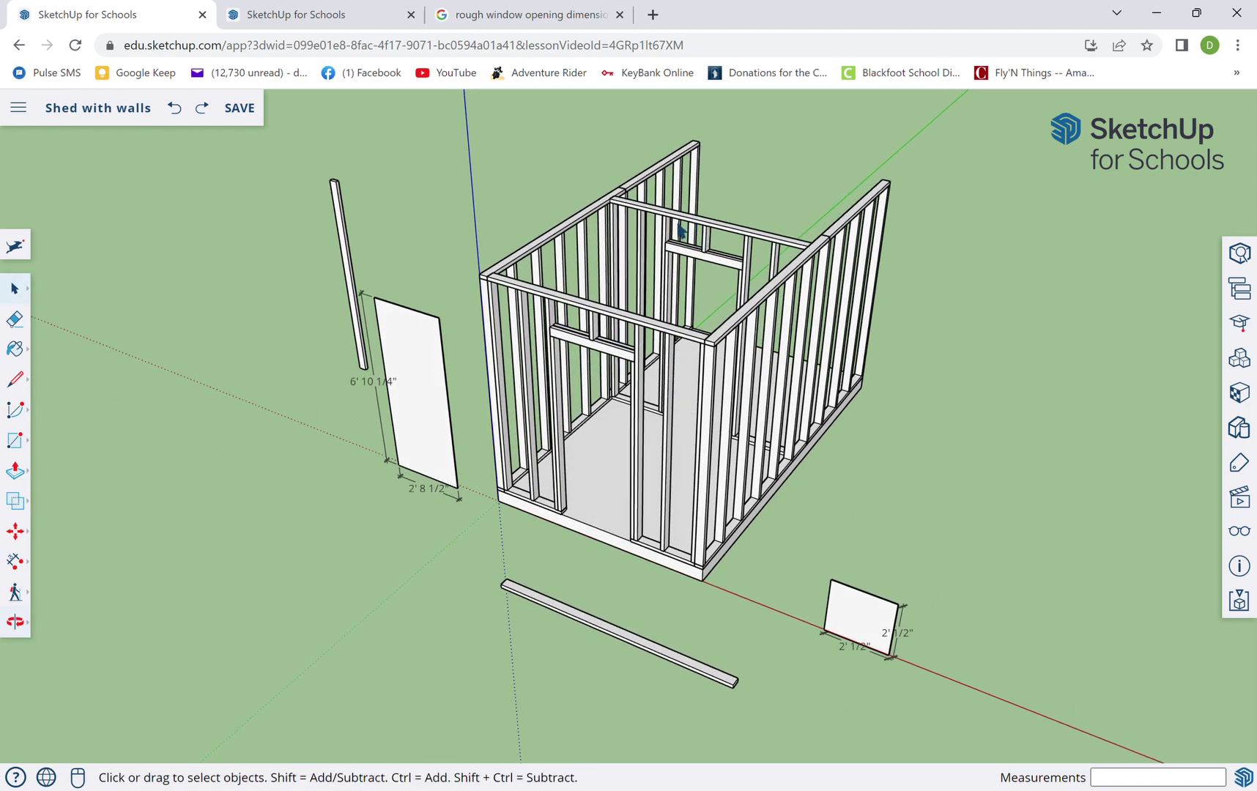
{"action": "mouse_move", "coordinate": [821, 299]}
{"action": "middle_mouse_down"}
{"action": "mouse_move", "coordinate": [581, 358]}
{"action": "mouse_move", "coordinate": [348, 238]}
{"action": "mouse_move", "coordinate": [583, 294]}
{"action": "mouse_move", "coordinate": [823, 326]}
{"action": "middle_mouse_up"}
{"action": "left_click", "coordinate": [308, 16]}
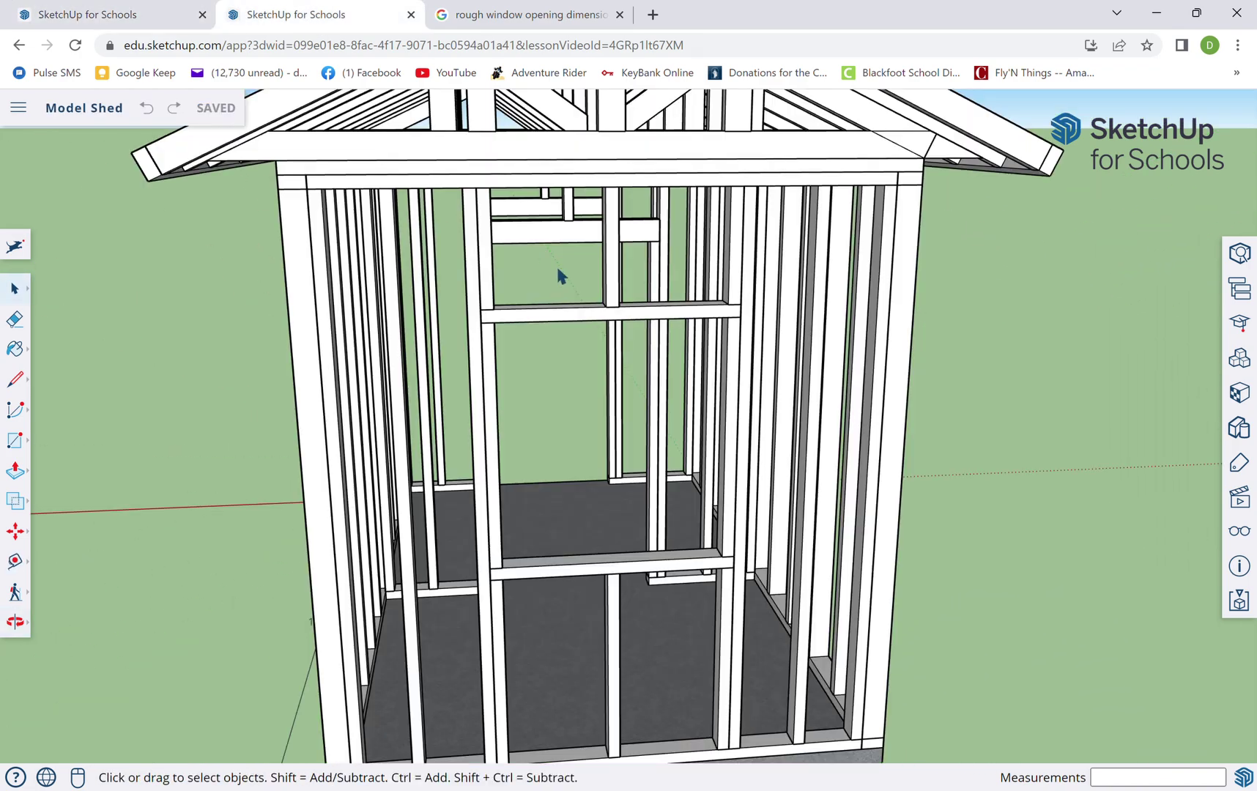
{"action": "scroll", "coordinate": [557, 275], "scroll_direction": "down", "scroll_amount": 6}
{"action": "middle_click_drag", "start_coordinate": [626, 308], "coordinate": [673, 414]}
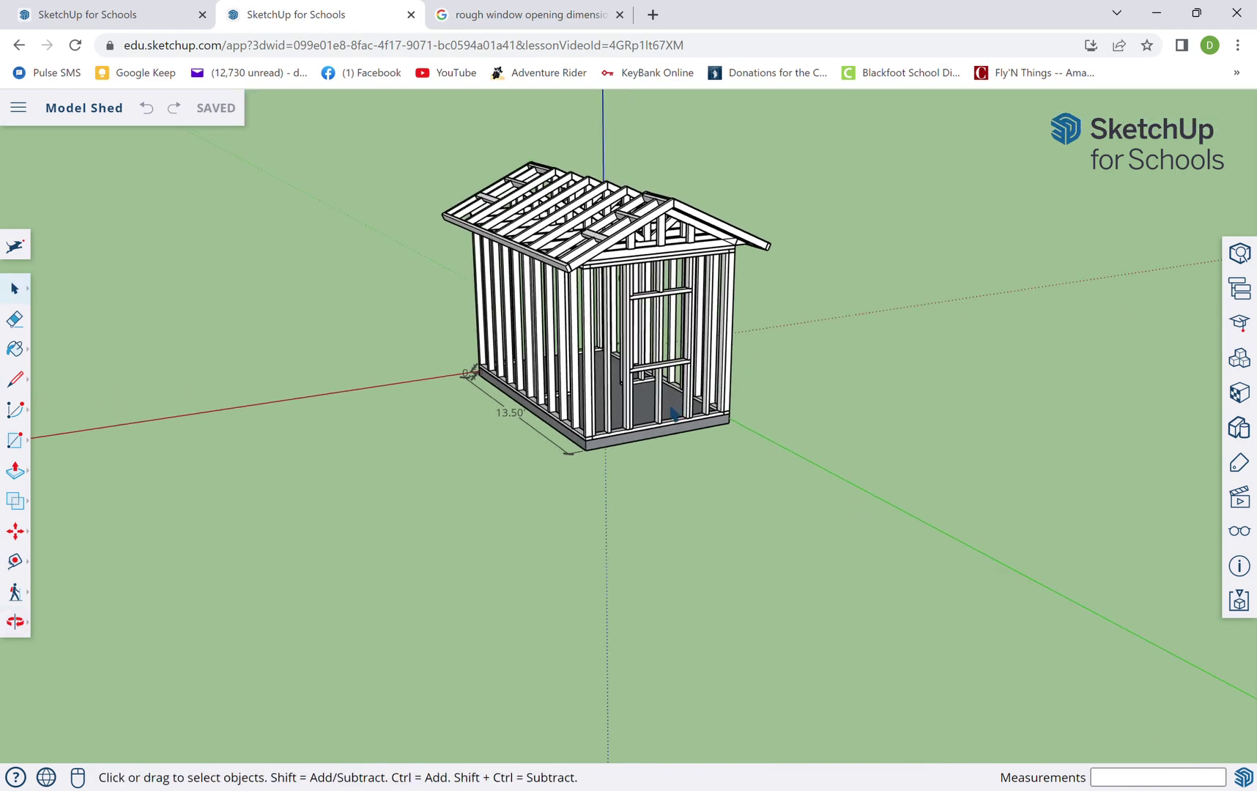
{"action": "scroll", "coordinate": [674, 414], "scroll_direction": "up", "scroll_amount": 5}
{"action": "scroll", "coordinate": [637, 249], "scroll_direction": "down", "scroll_amount": 4}
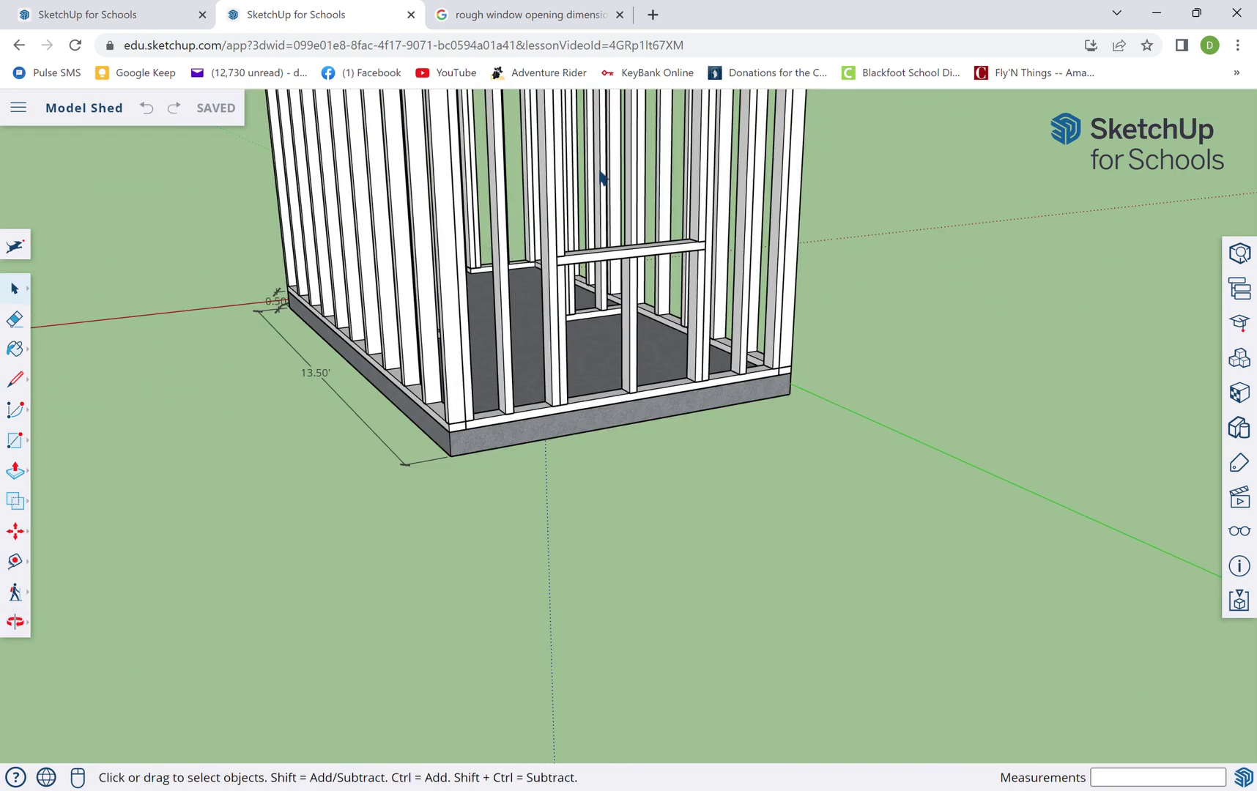
{"action": "scroll", "coordinate": [608, 198], "scroll_direction": "down", "scroll_amount": 4}
{"action": "middle_click_drag", "start_coordinate": [637, 213], "coordinate": [359, 308]}
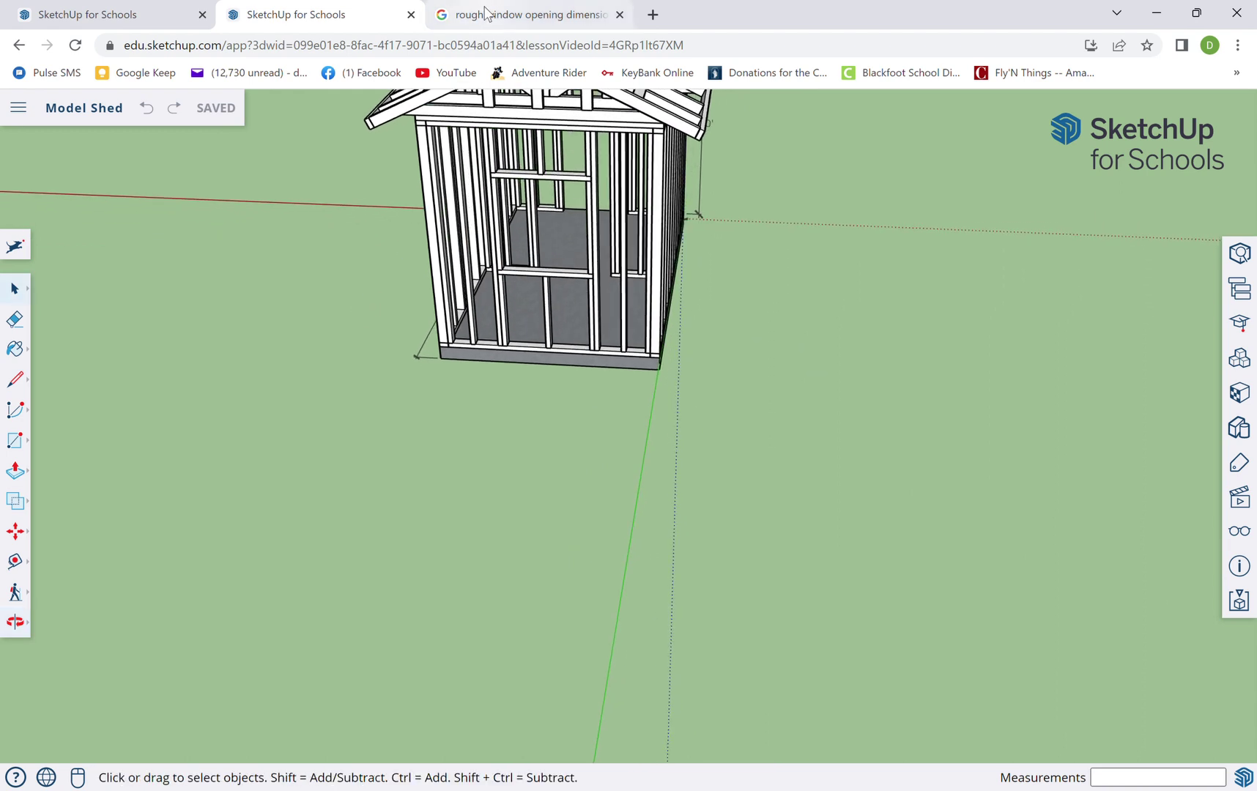
Change the Google search to 'rough window opening dimensions 36x36' and run it
{"action": "left_click", "coordinate": [546, 16]}
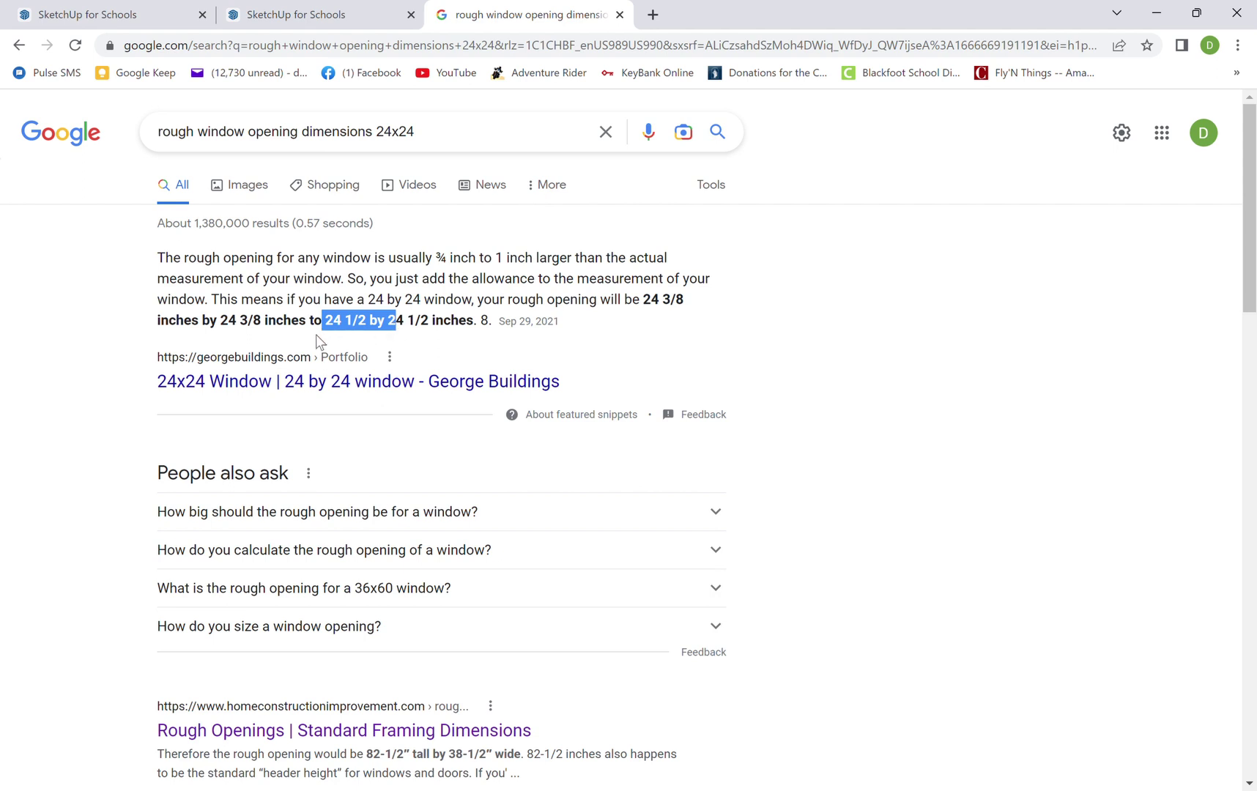
{"action": "left_click", "coordinate": [757, 317]}
{"action": "left_click_drag", "start_coordinate": [435, 146], "coordinate": [372, 142]}
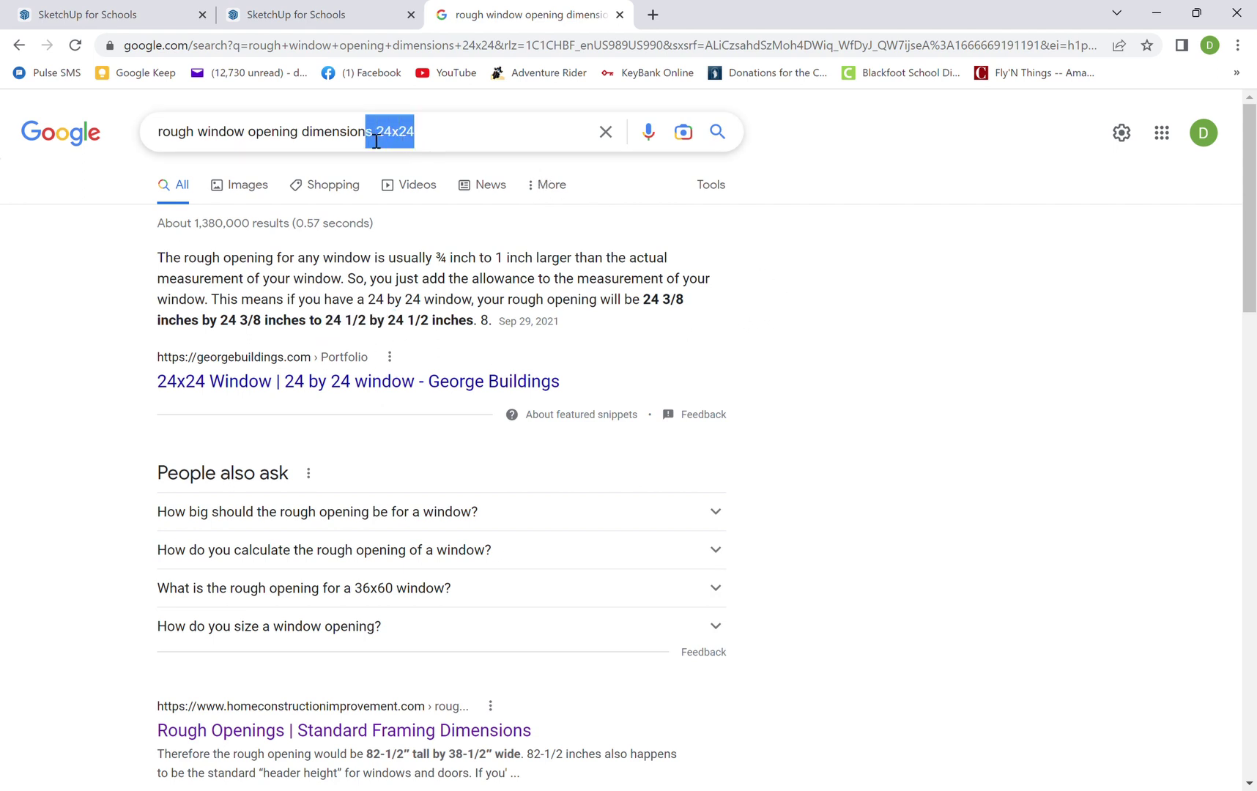
{"action": "type", "text": "36"}
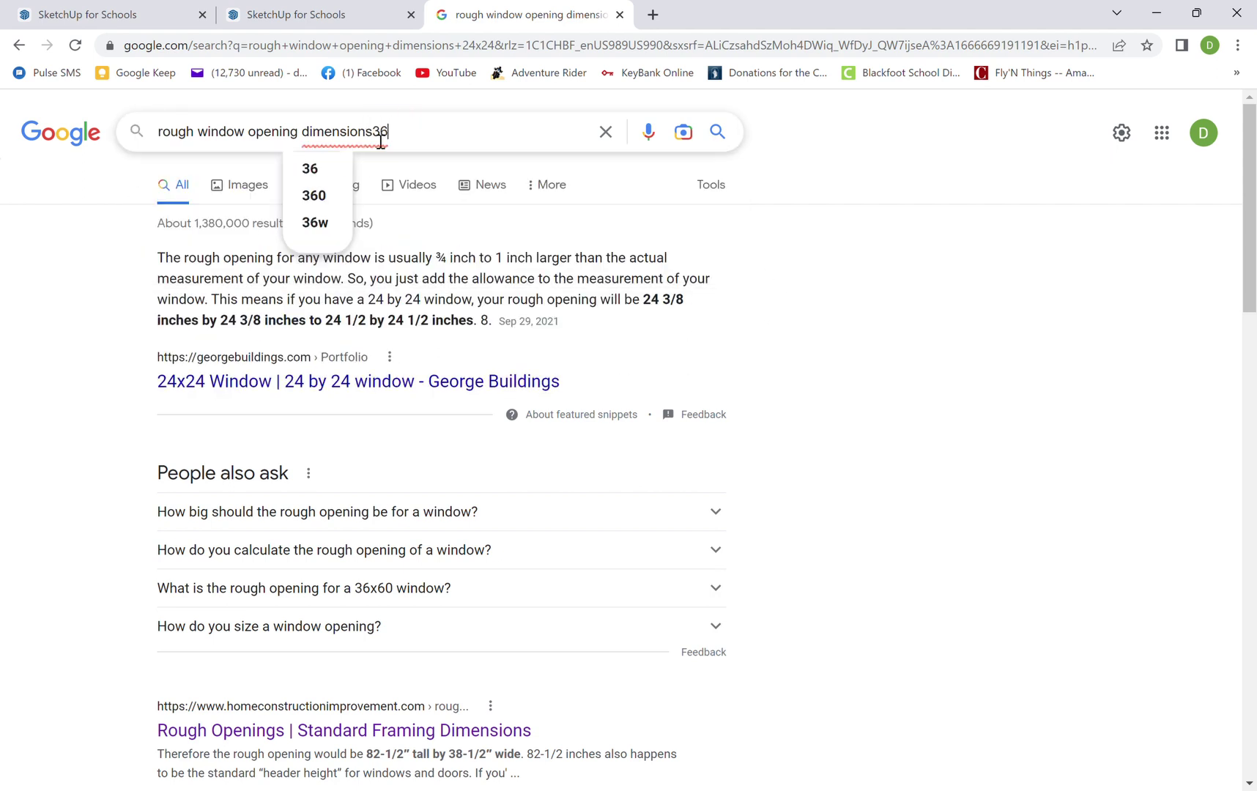
{"action": "type", "text": "x36"}
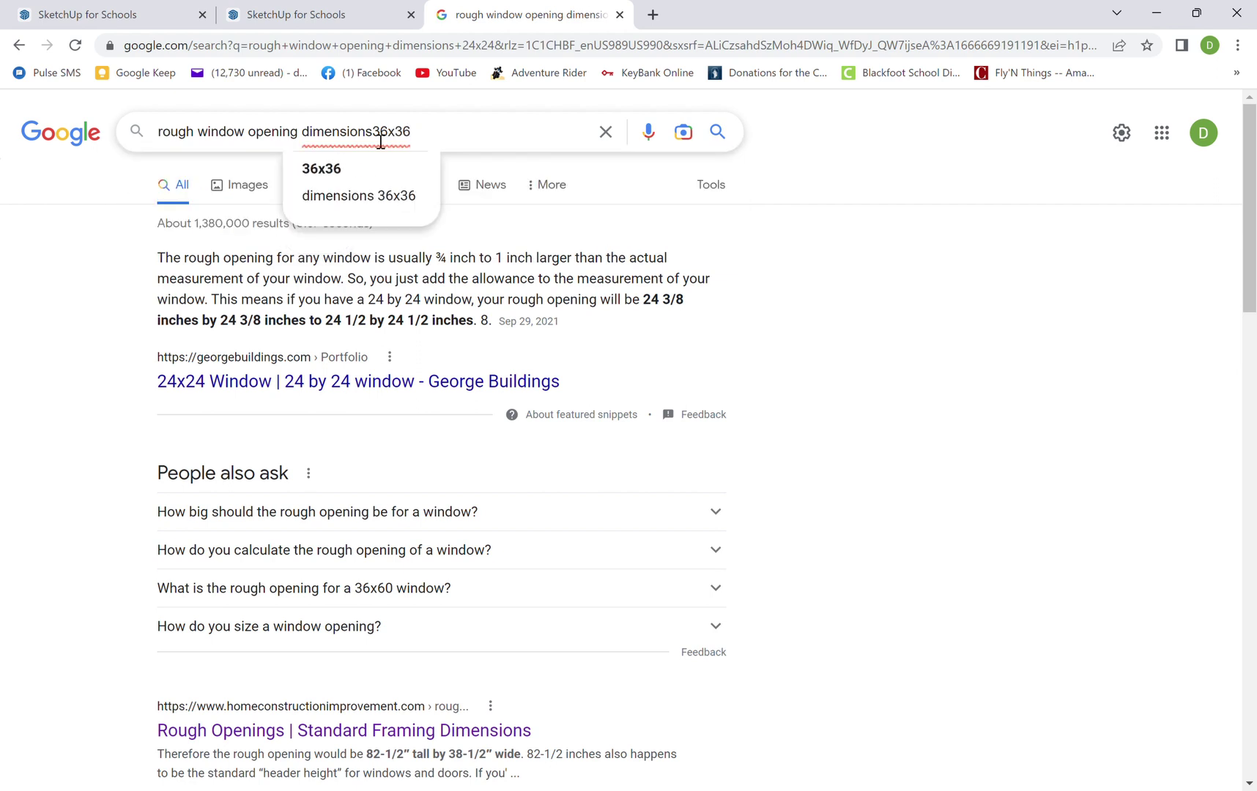
{"action": "key", "text": "Return"}
{"action": "left_click", "coordinate": [377, 133]}
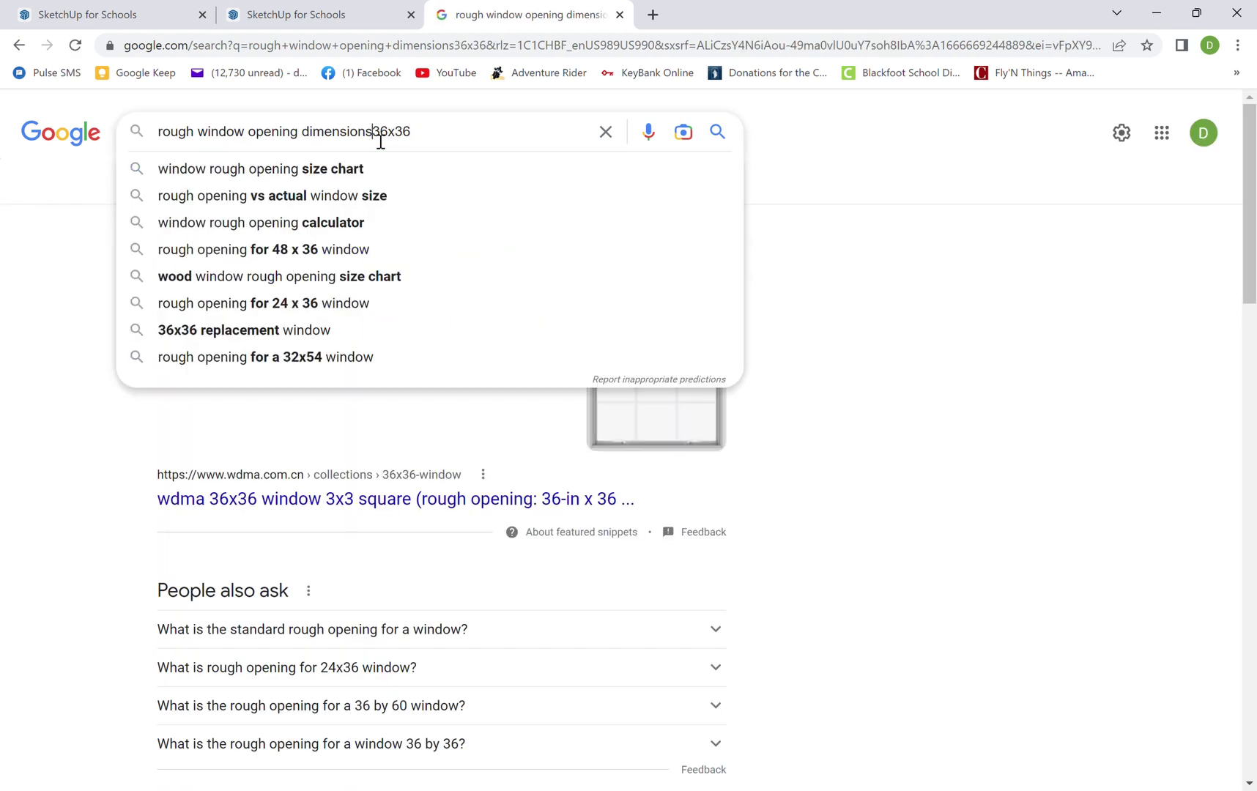
{"action": "key", "text": "Return"}
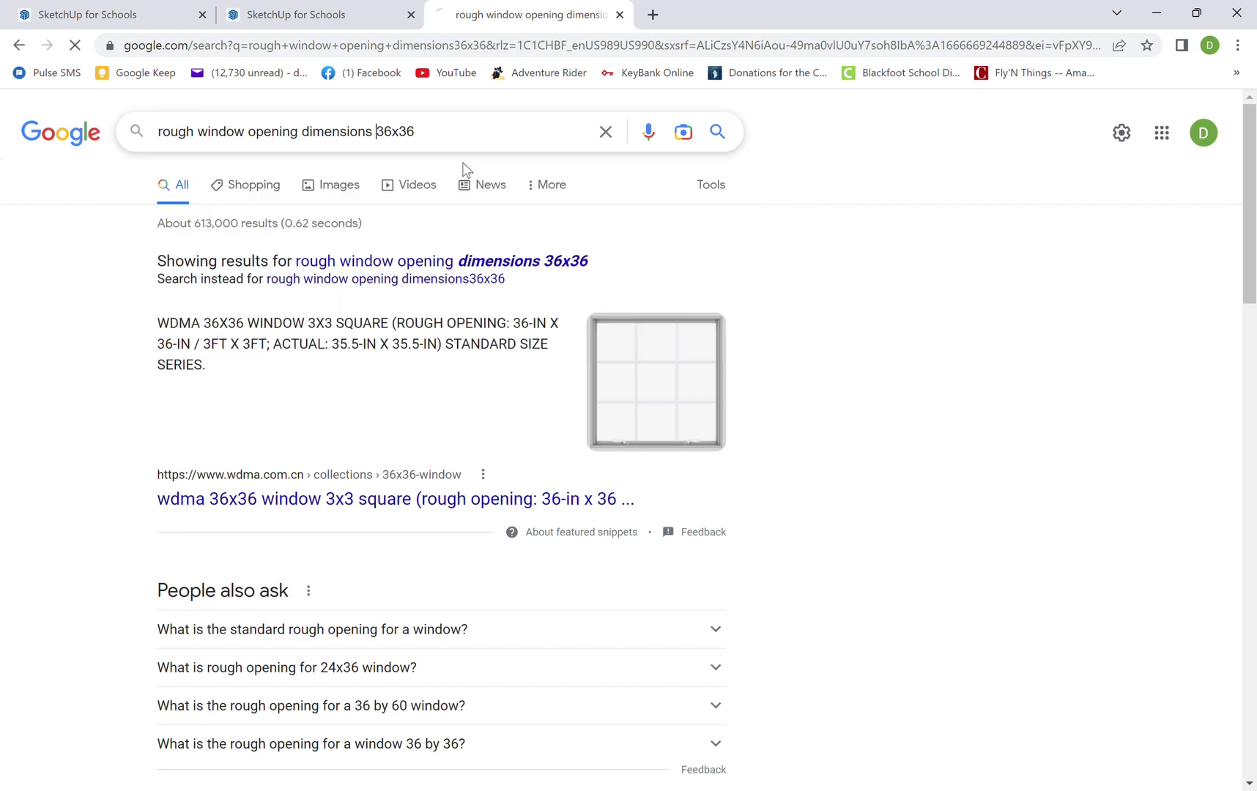
Highlight the 35.5-in actual window size and the 36-in rough opening size in the results
{"action": "scroll", "coordinate": [526, 248], "scroll_direction": "down", "scroll_amount": 5}
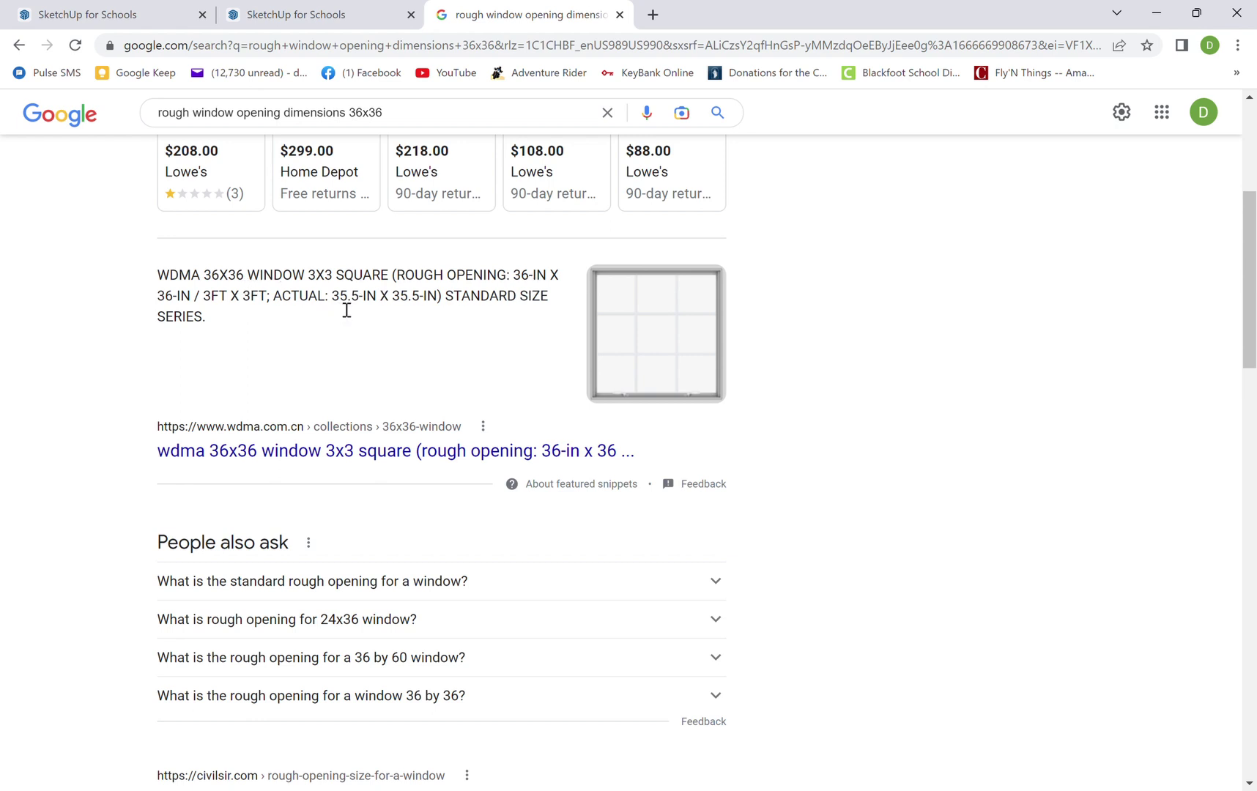
{"action": "left_click_drag", "start_coordinate": [341, 310], "coordinate": [448, 312]}
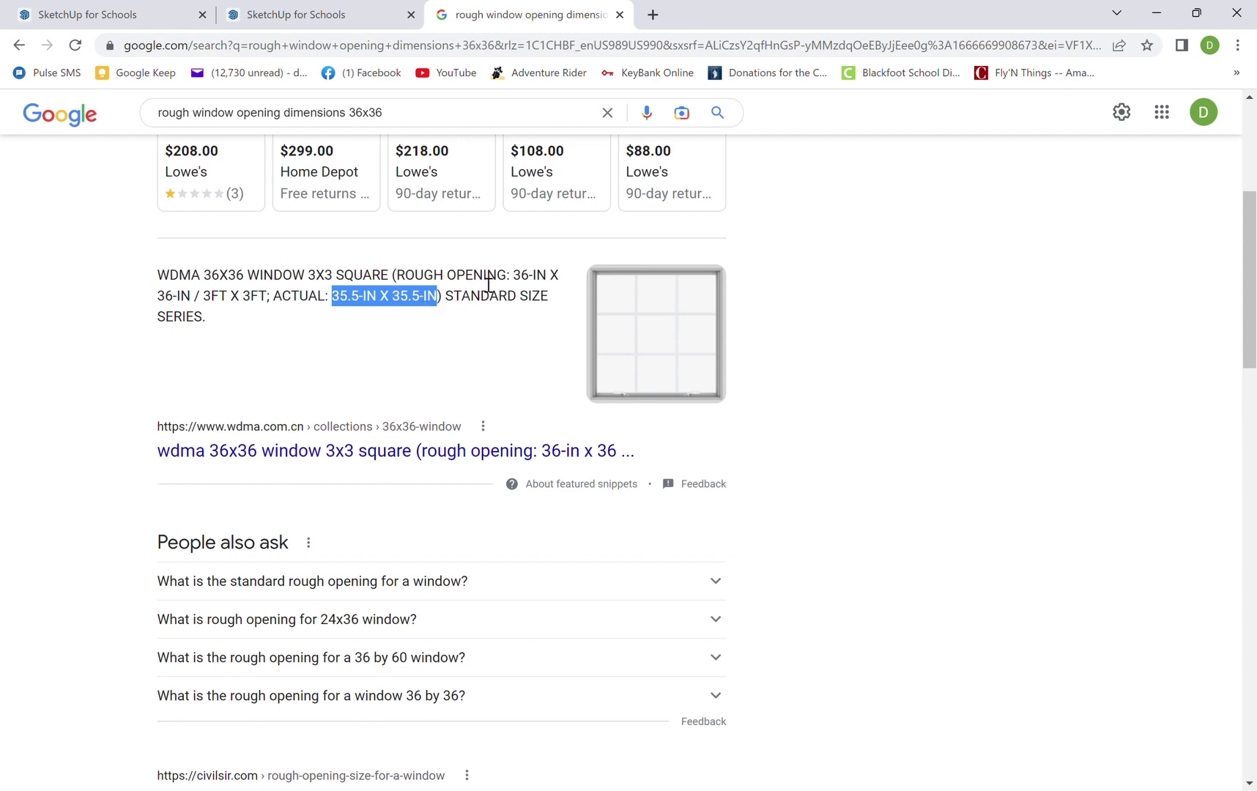
{"action": "left_click_drag", "start_coordinate": [524, 284], "coordinate": [564, 282]}
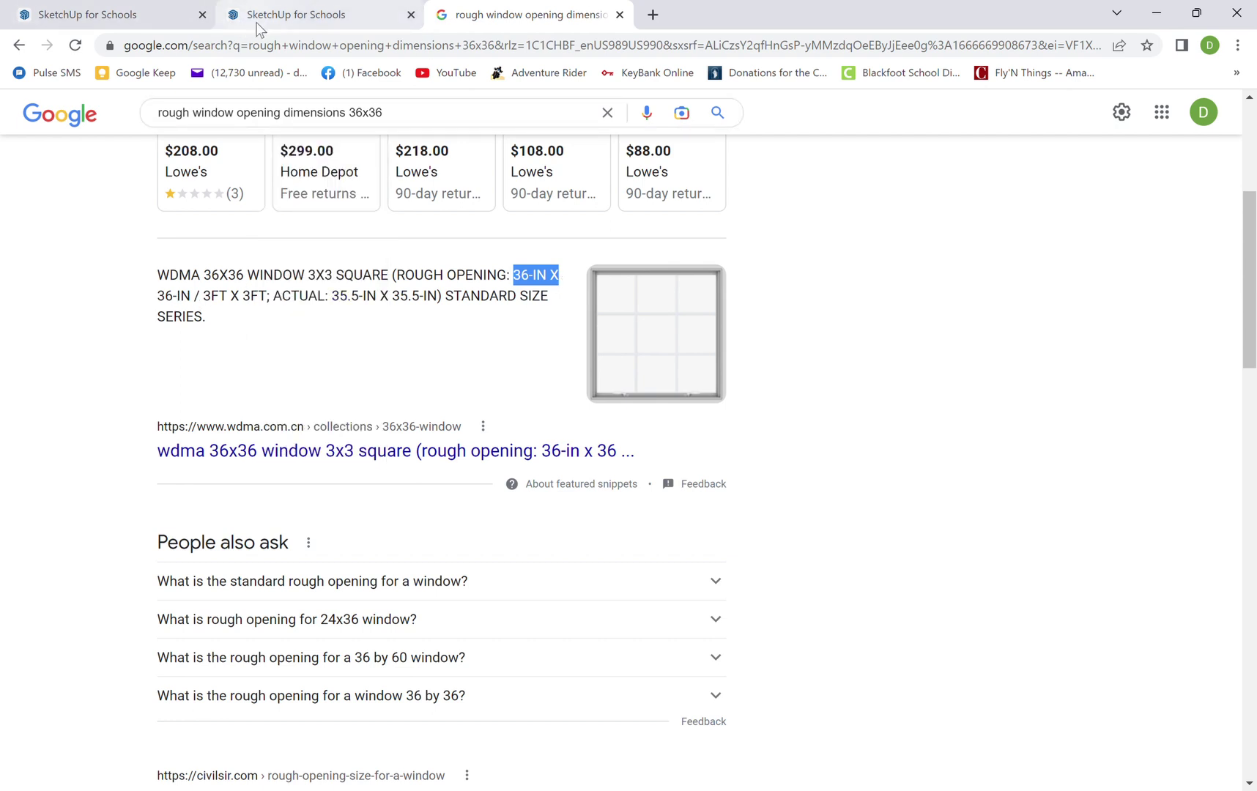
In the Shed with walls model, delete the small window panel and its leftover dimension lines
{"action": "left_click", "coordinate": [176, 18]}
{"action": "scroll", "coordinate": [570, 518], "scroll_direction": "down", "scroll_amount": 1}
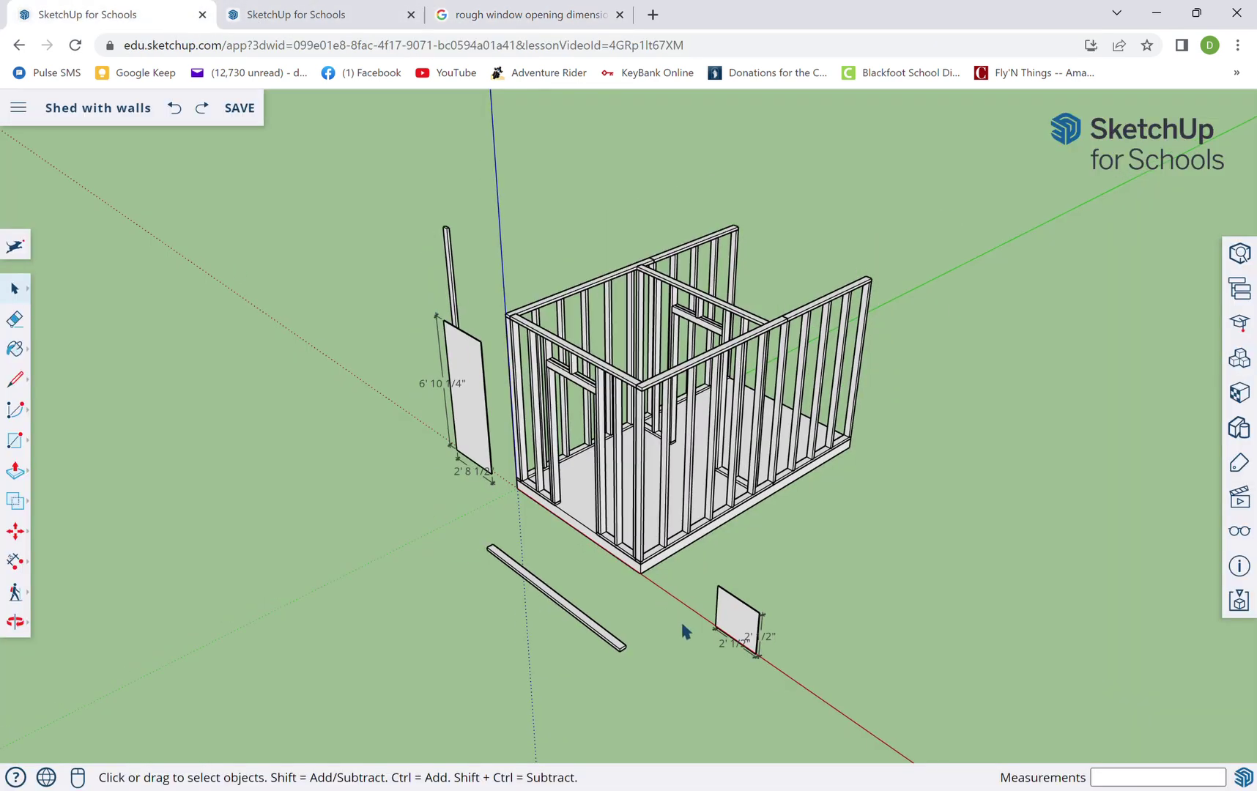
{"action": "scroll", "coordinate": [682, 632], "scroll_direction": "up", "scroll_amount": 3}
{"action": "left_click", "coordinate": [790, 641]}
{"action": "key", "text": "Delete"}
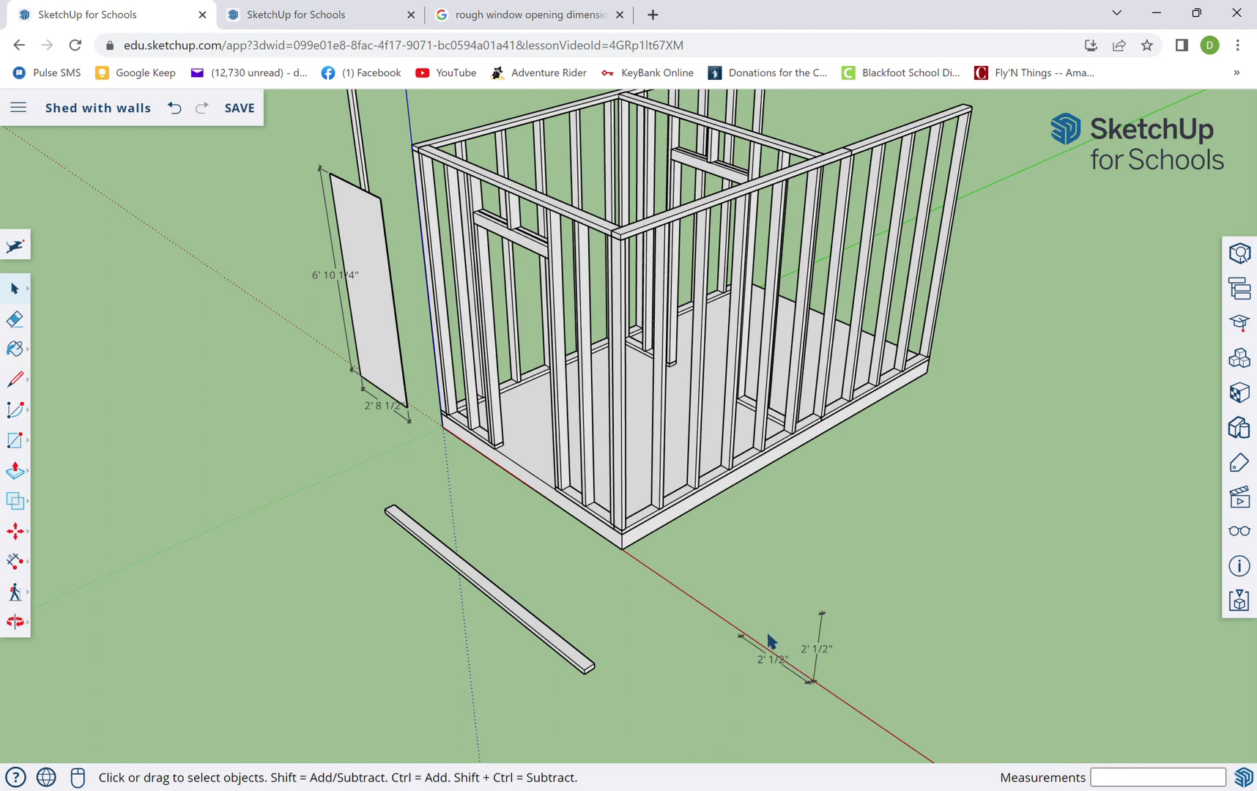
{"action": "left_click_drag", "start_coordinate": [753, 636], "coordinate": [901, 695]}
{"action": "key", "text": "Delete"}
{"action": "middle_click_drag", "start_coordinate": [850, 721], "coordinate": [498, 431]}
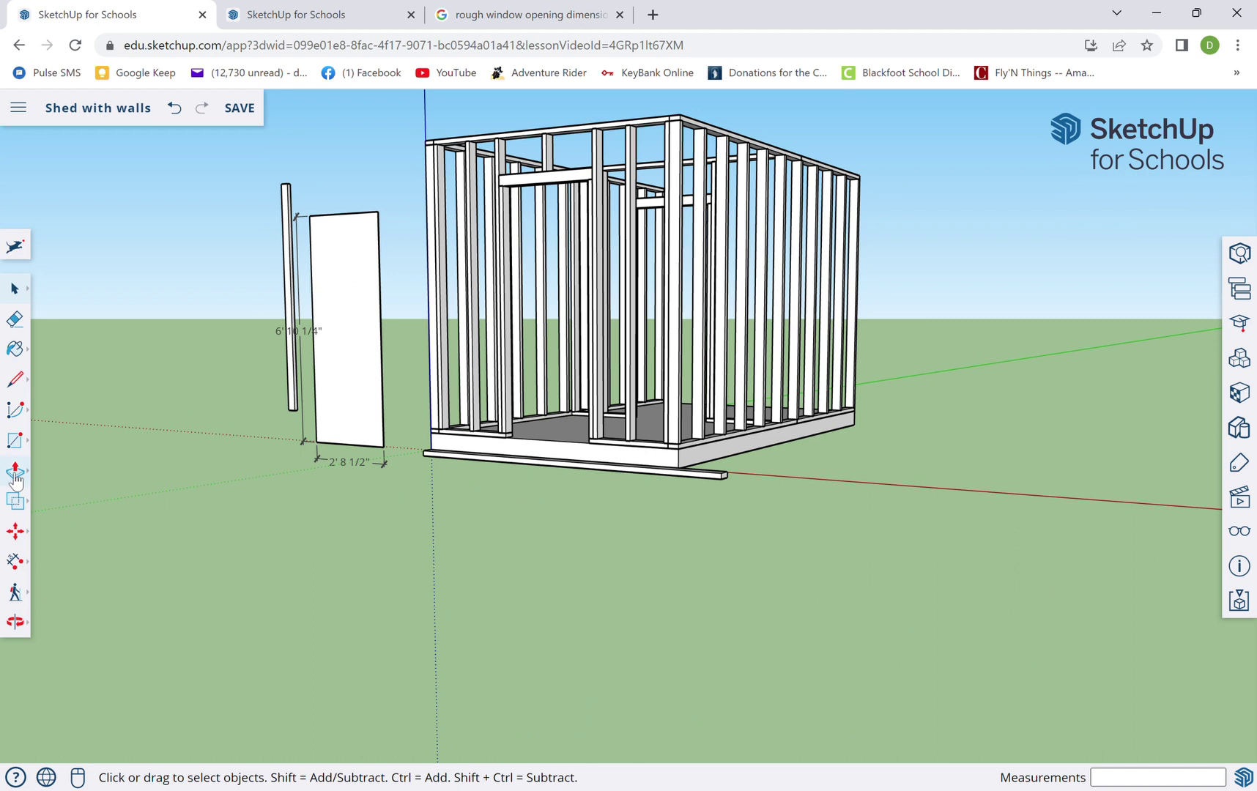
Draw a 36" by 36" square face starting on the red axis
{"action": "key", "text": "r"}
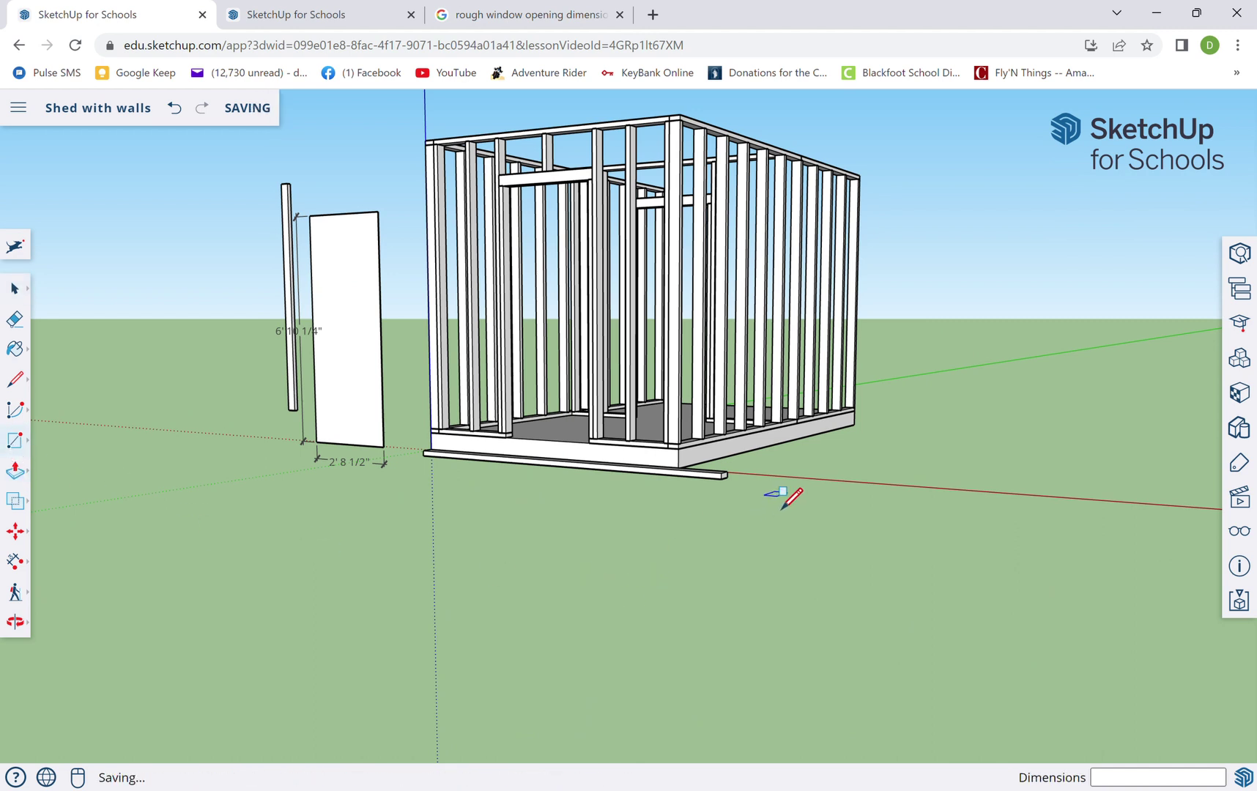
{"action": "left_click", "coordinate": [814, 493]}
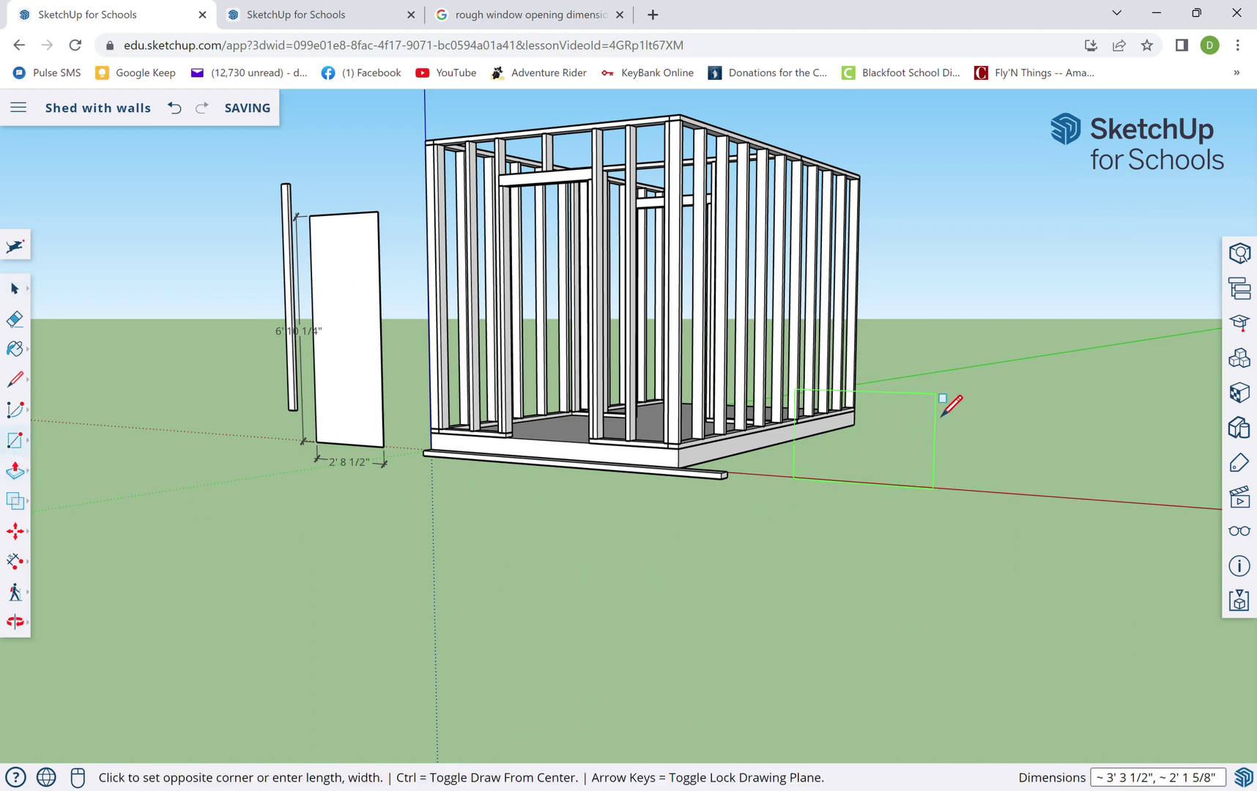
{"action": "type", "text": "36"}
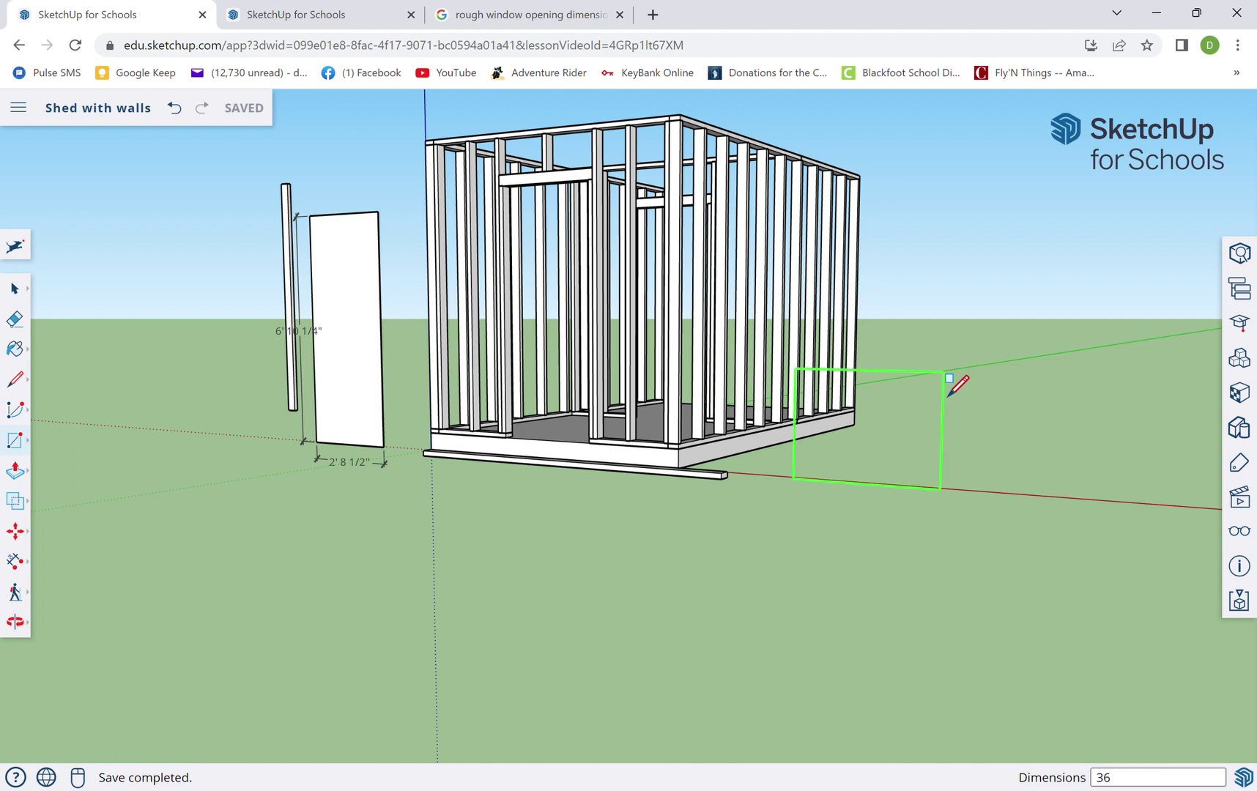
{"action": "type", "text": "\",36"}
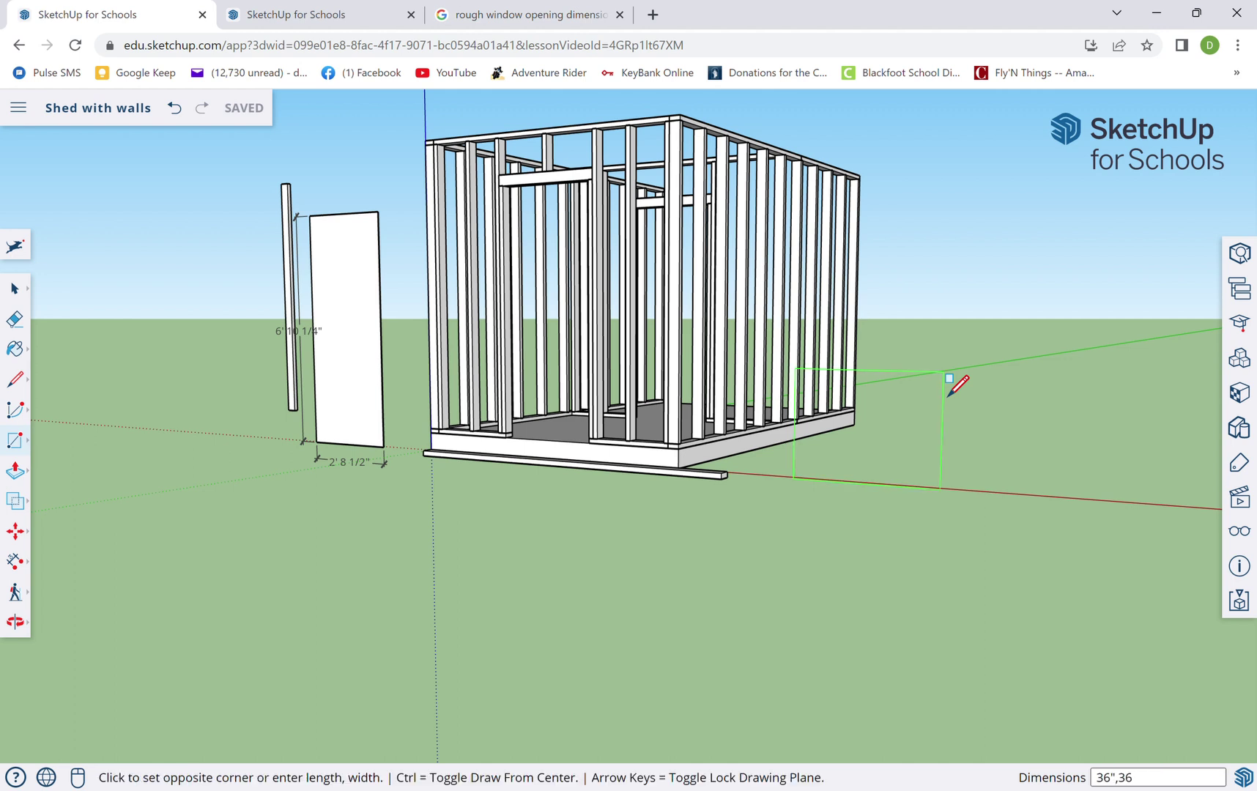
{"action": "type", "text": "\""}
{"action": "key", "text": "Return"}
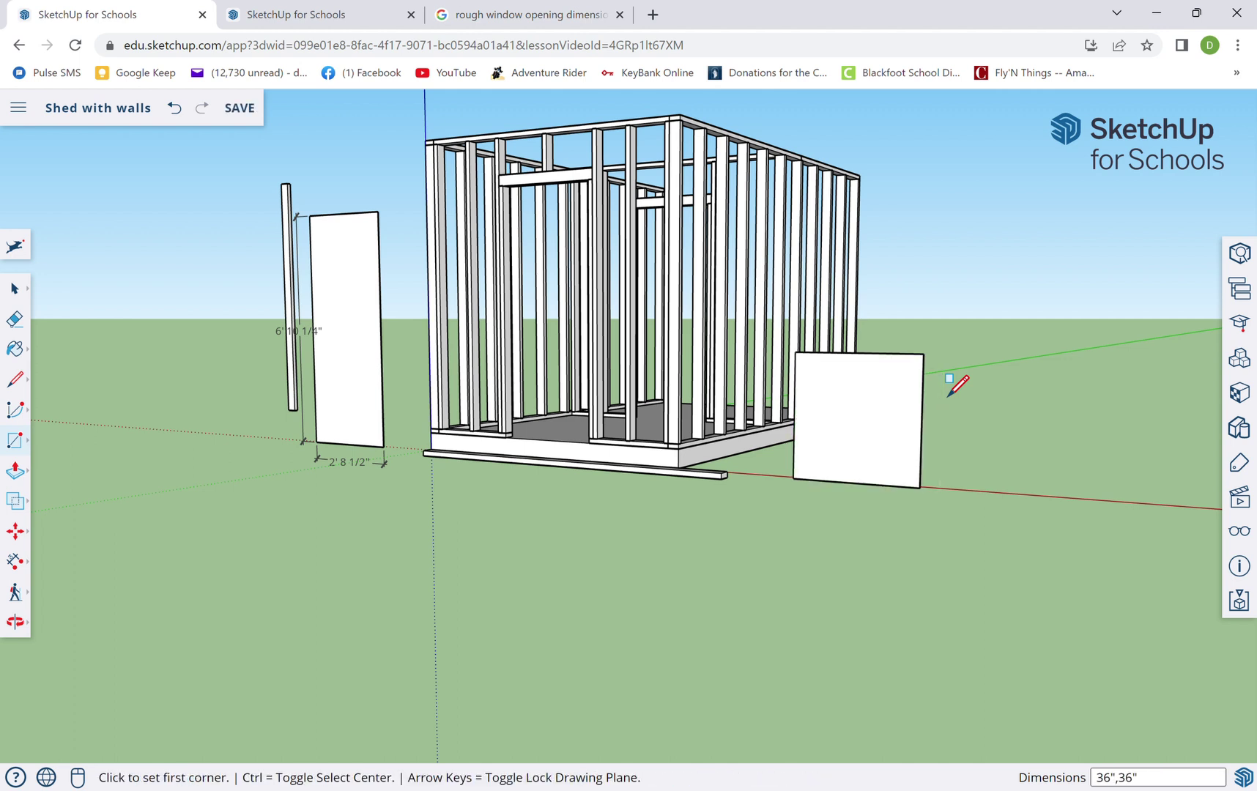
Dimension the square's width and height, each reading 3'
{"action": "left_click", "coordinate": [16, 561]}
{"action": "left_click", "coordinate": [799, 485]}
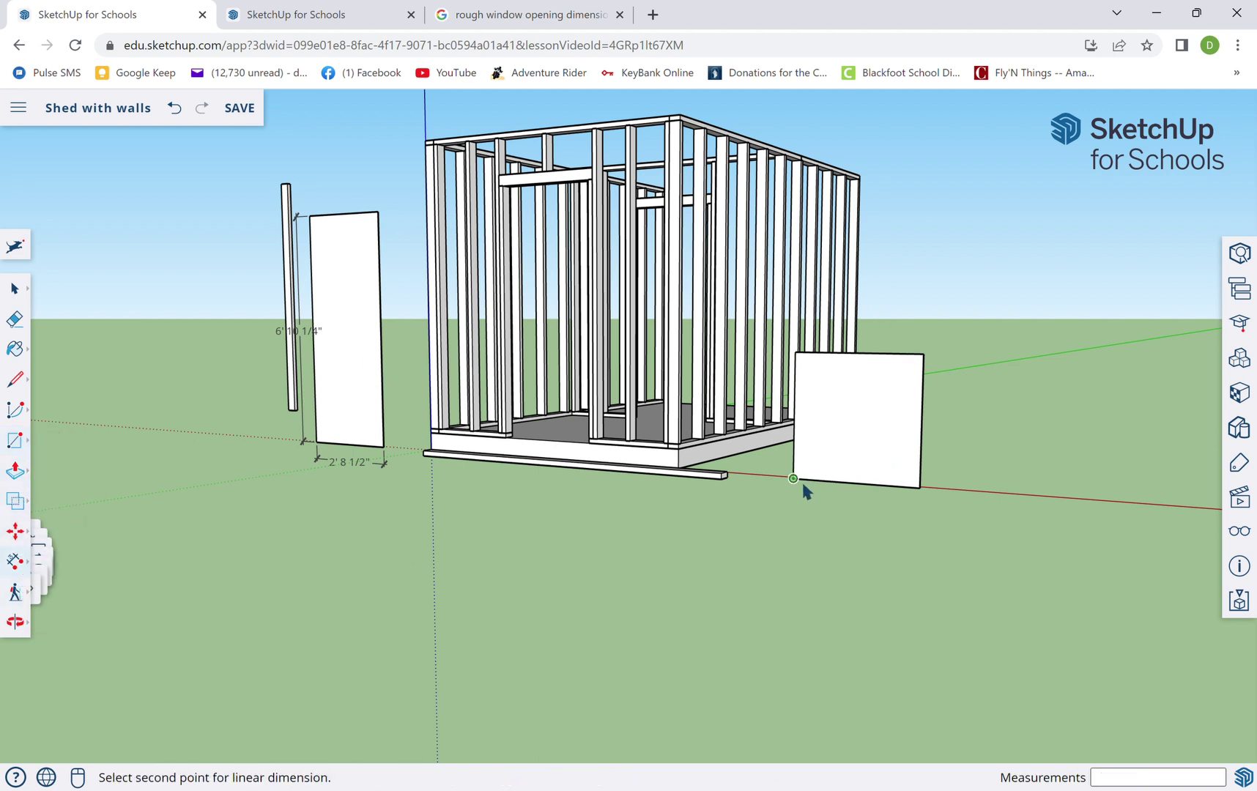
{"action": "left_click", "coordinate": [922, 504]}
{"action": "left_click", "coordinate": [925, 520]}
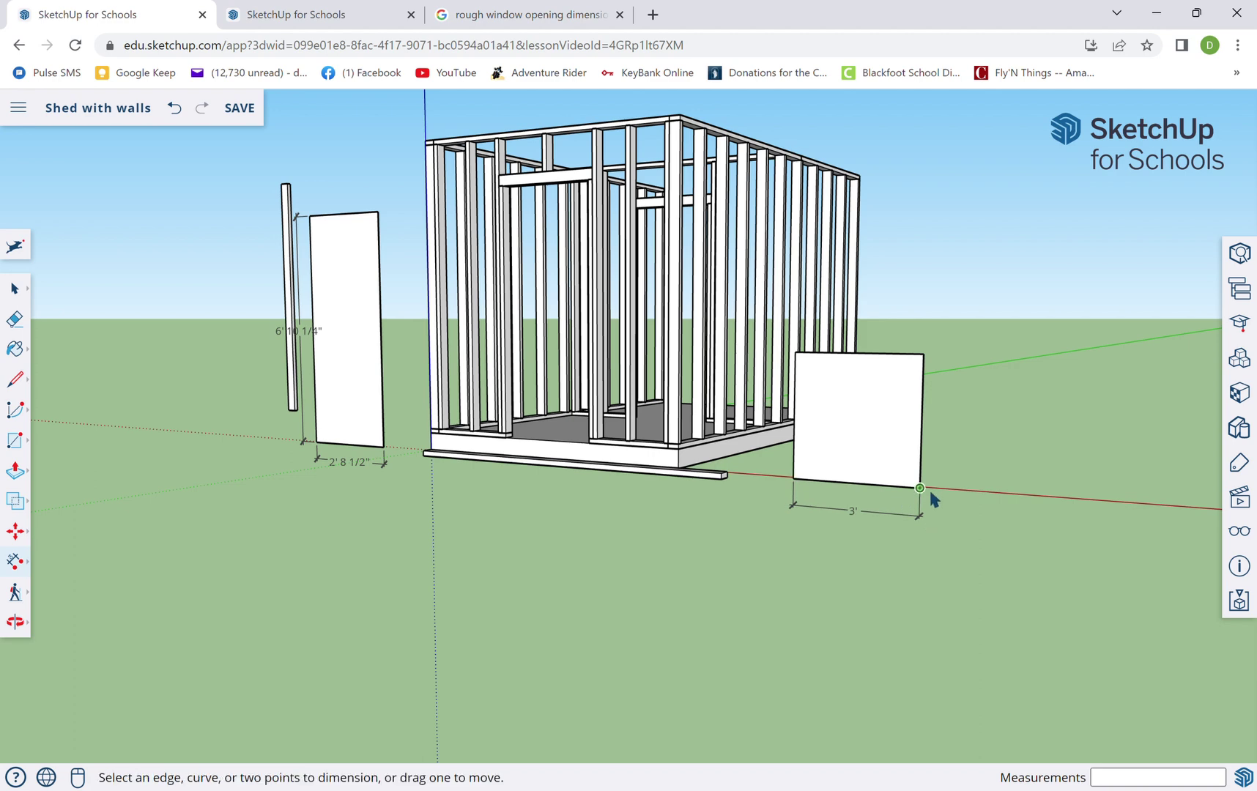
{"action": "left_click", "coordinate": [922, 488]}
{"action": "left_click", "coordinate": [924, 354]}
{"action": "left_click", "coordinate": [977, 415]}
{"action": "middle_click_drag", "start_coordinate": [977, 415], "coordinate": [807, 547]}
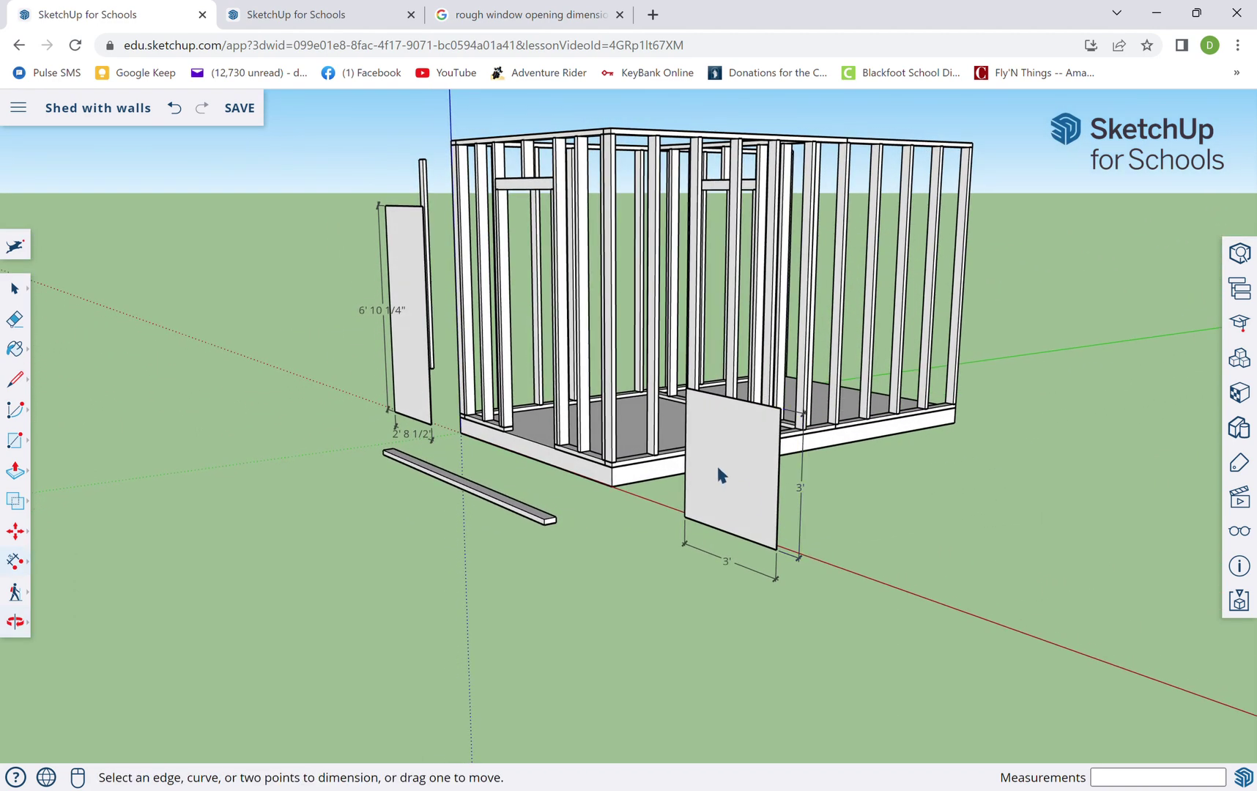
{"action": "scroll", "coordinate": [892, 435], "scroll_direction": "up", "scroll_amount": 2}
Copy the back wall frame to the shed's front corner
{"action": "middle_click_drag", "start_coordinate": [892, 435], "coordinate": [737, 443]}
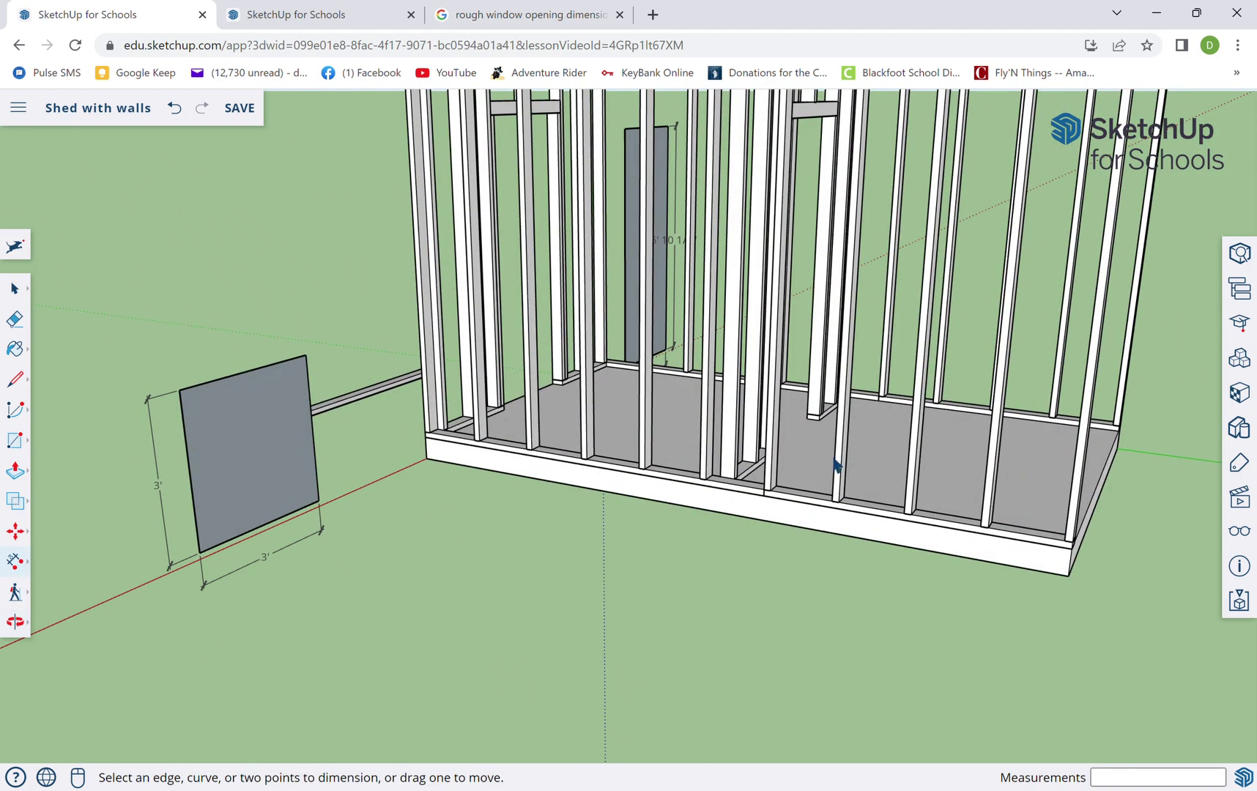
{"action": "middle_click_drag", "start_coordinate": [835, 465], "coordinate": [754, 487]}
{"action": "key", "text": "space"}
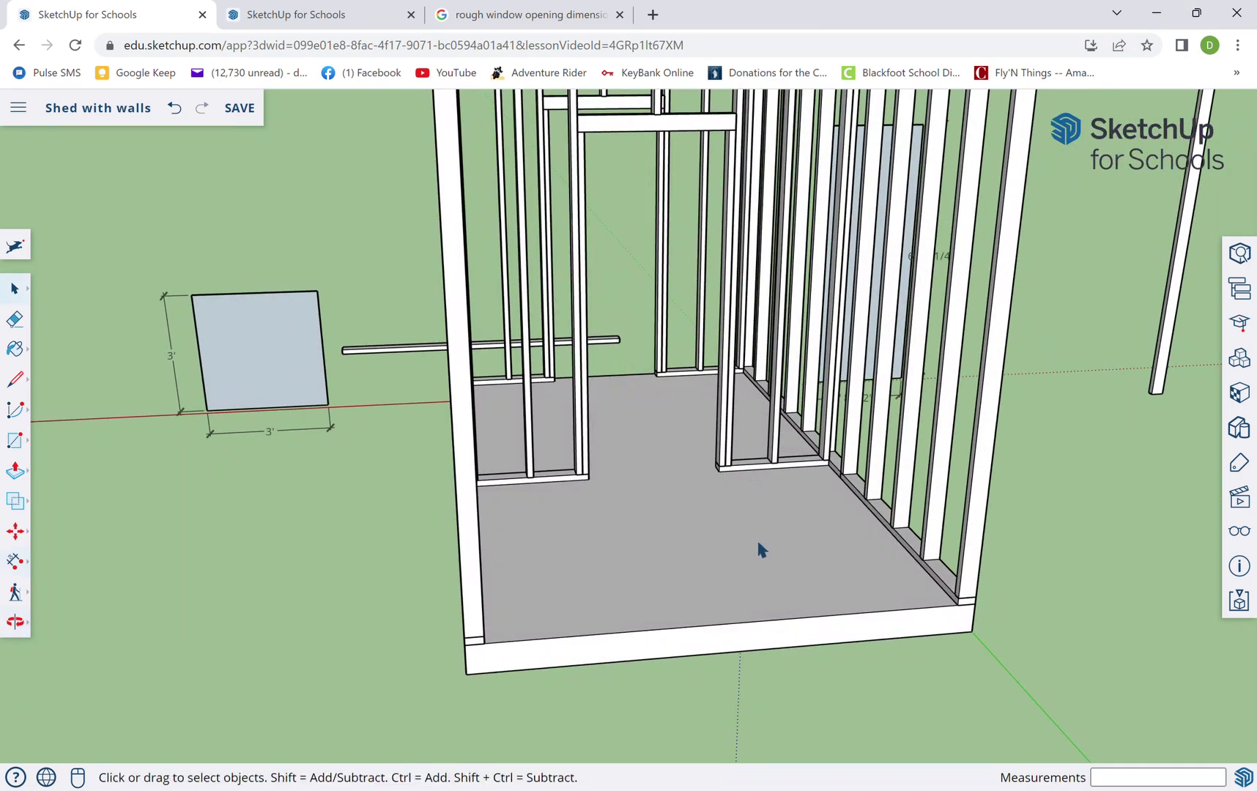
{"action": "left_click", "coordinate": [760, 469]}
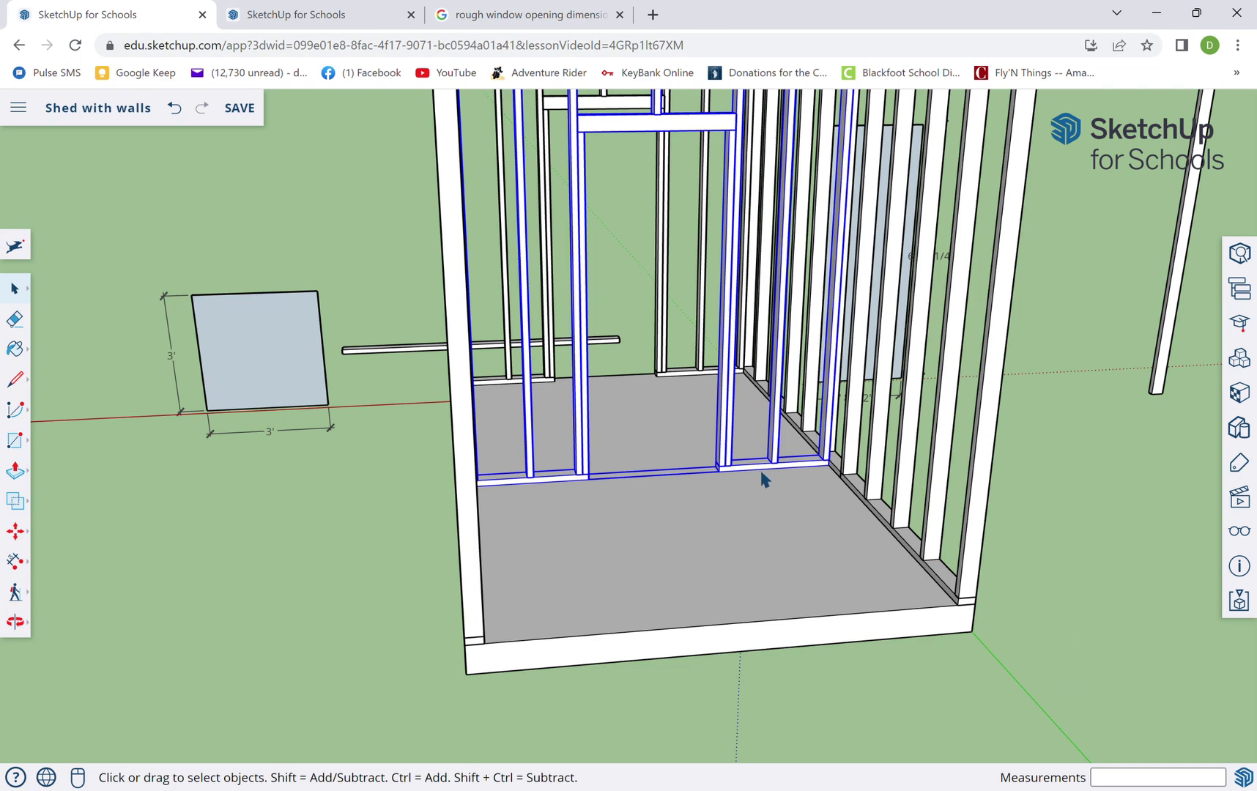
{"action": "key", "text": "m"}
{"action": "key", "text": "ctrl"}
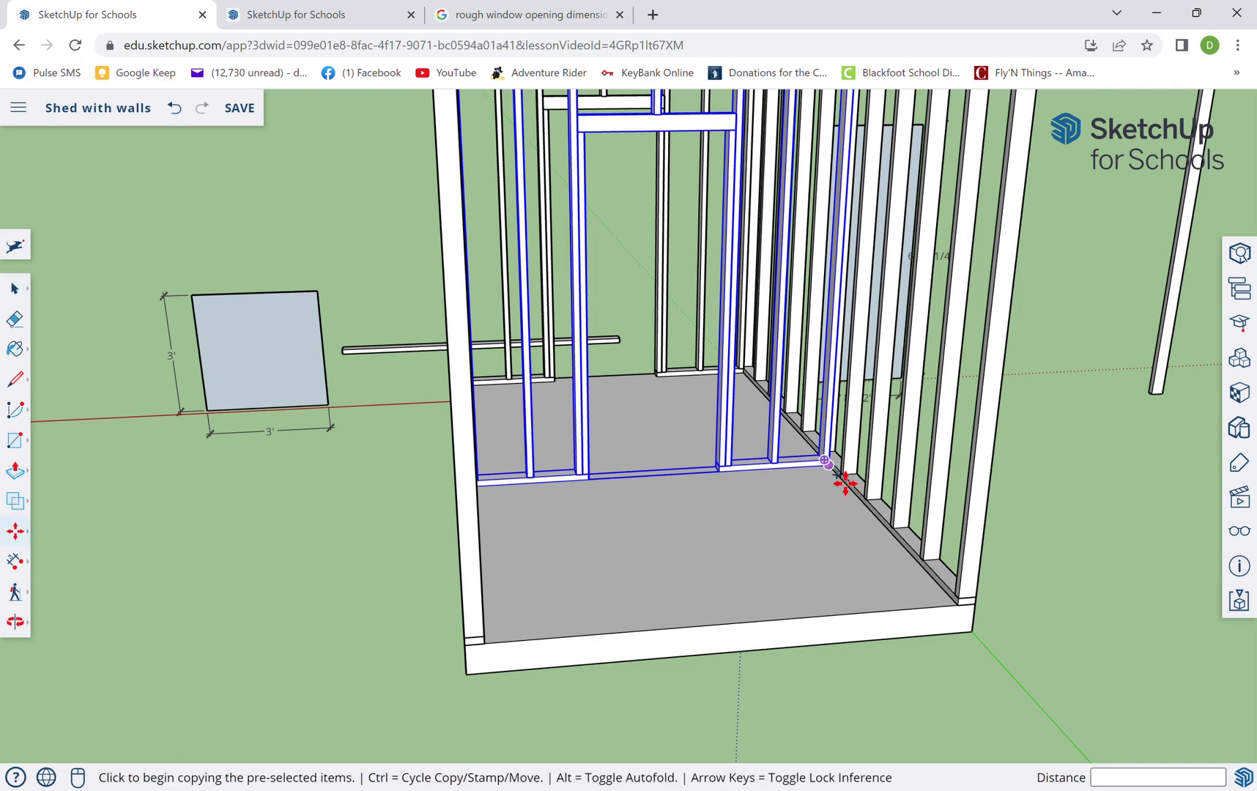
{"action": "scroll", "coordinate": [838, 487], "scroll_direction": "up", "scroll_amount": 5}
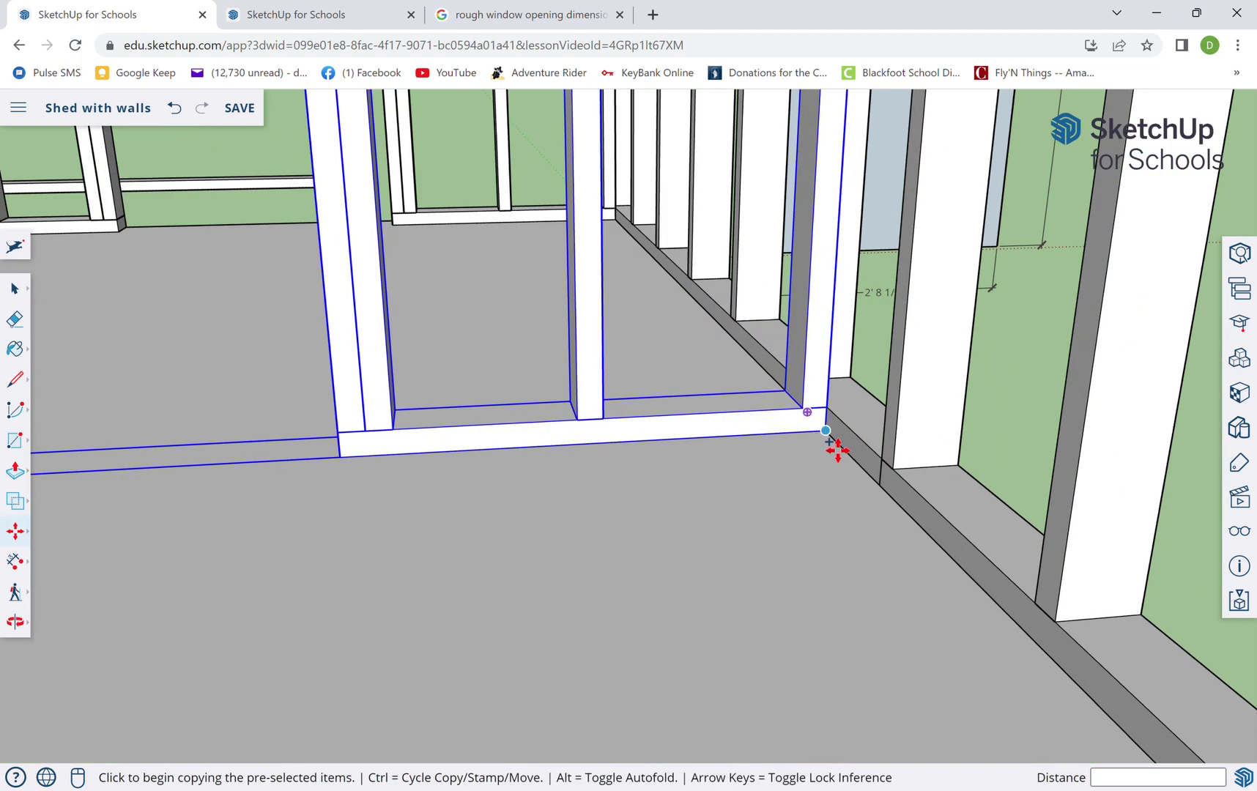
{"action": "left_click", "coordinate": [848, 462]}
{"action": "scroll", "coordinate": [851, 463], "scroll_direction": "down", "scroll_amount": 6}
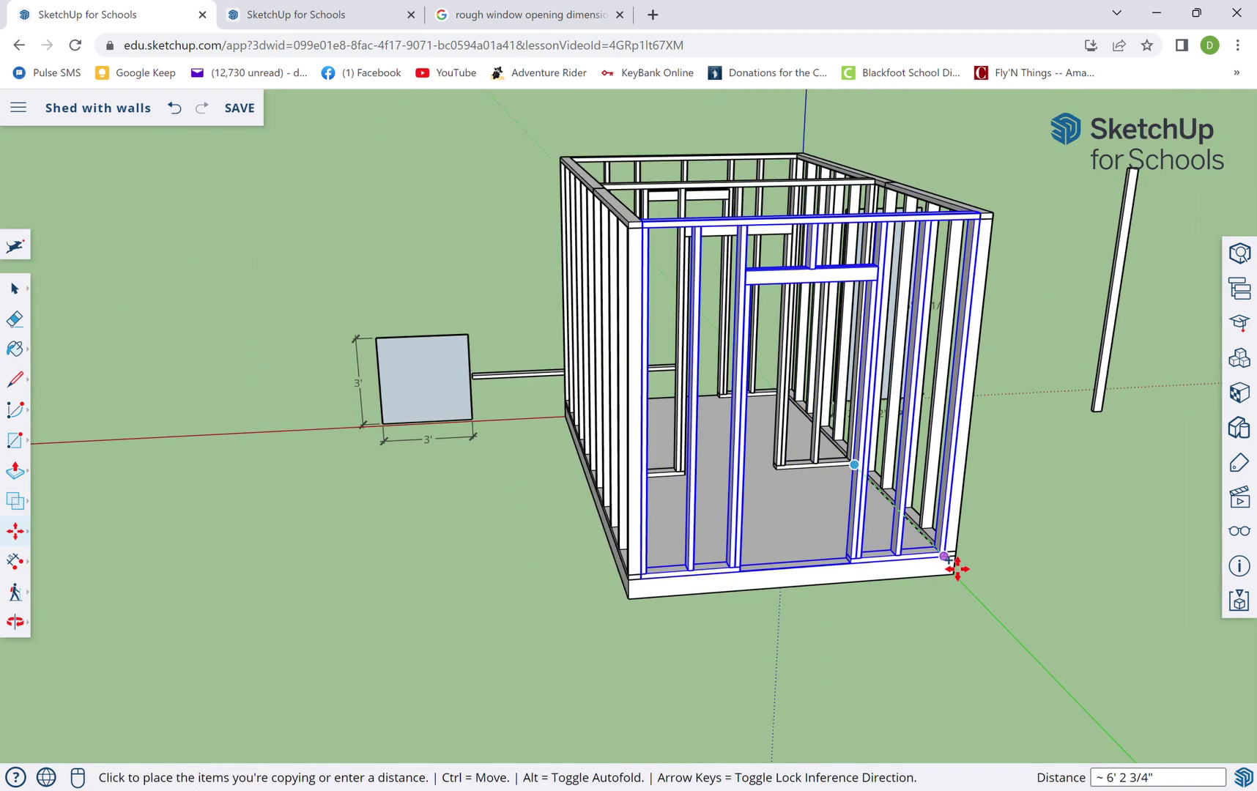
{"action": "left_click", "coordinate": [944, 561]}
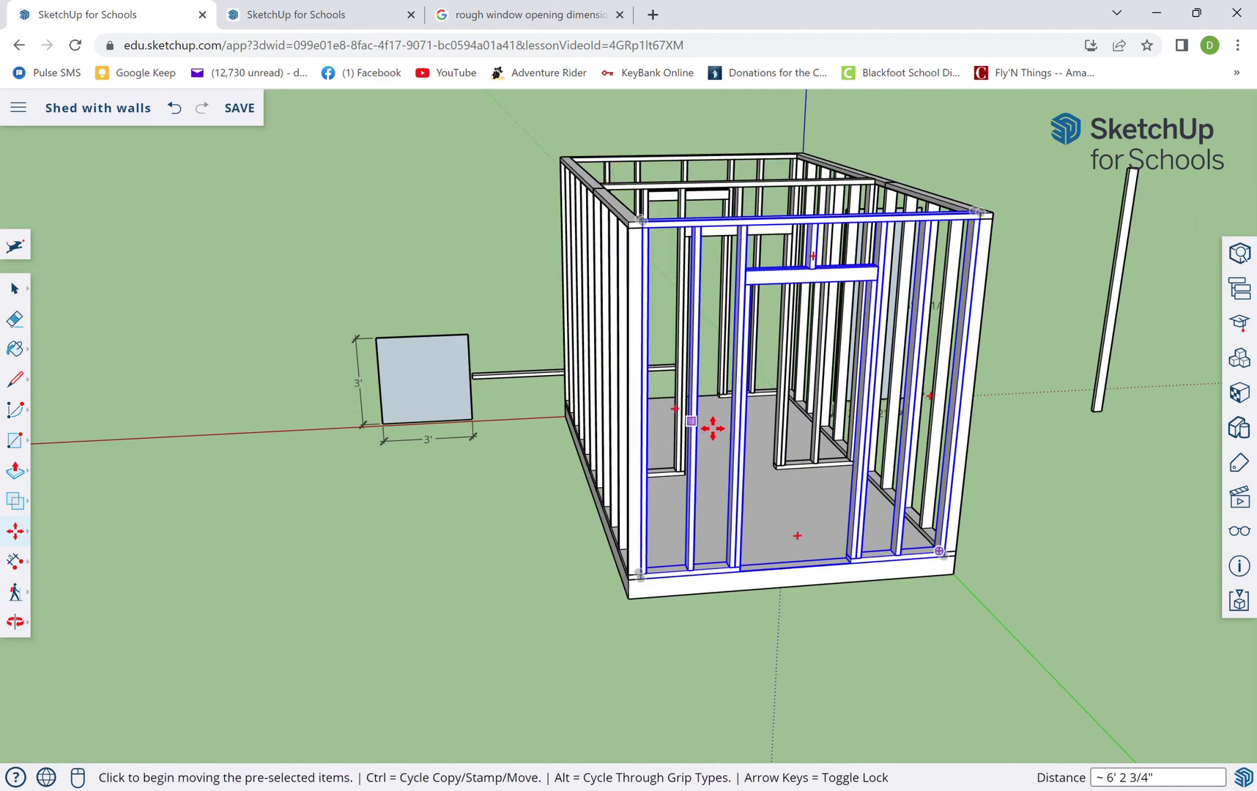
Make the copied front wall unique, then explode it into separate studs
{"action": "right_click", "coordinate": [761, 239]}
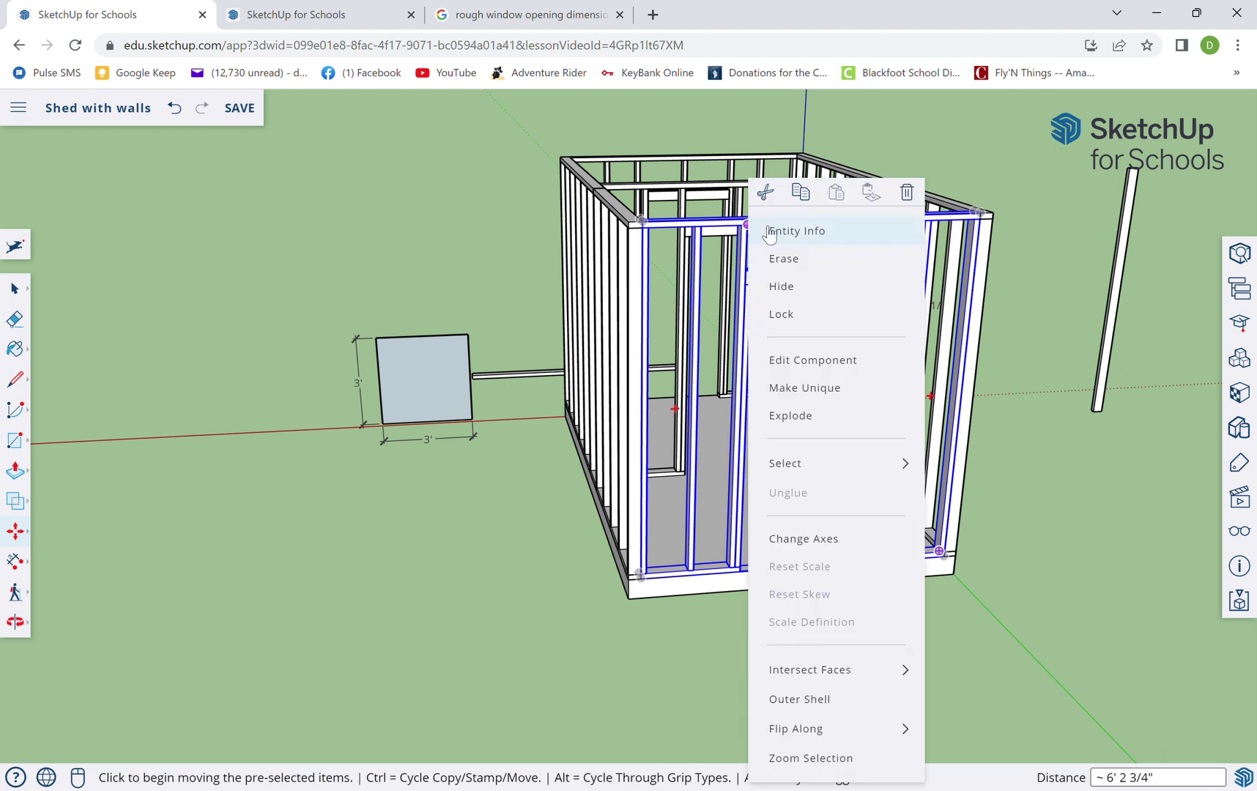
{"action": "left_click", "coordinate": [820, 390]}
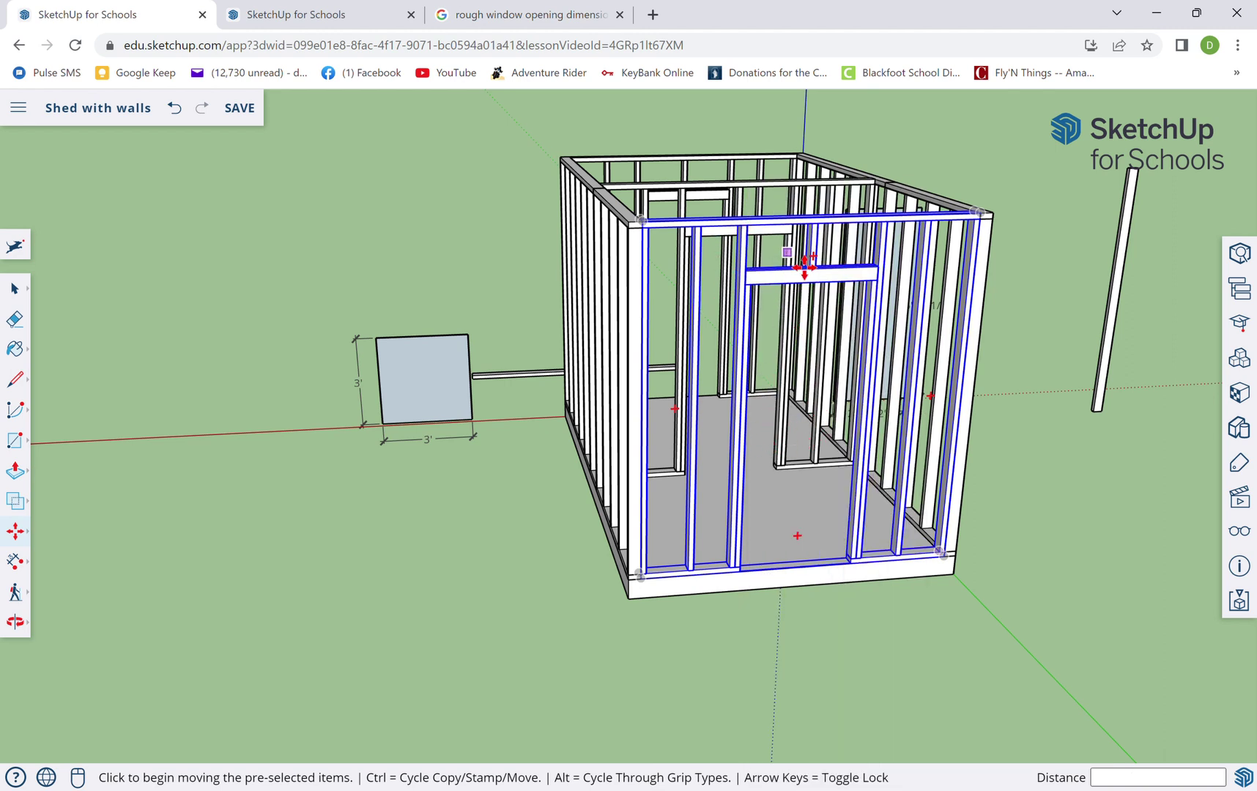
{"action": "right_click", "coordinate": [818, 289]}
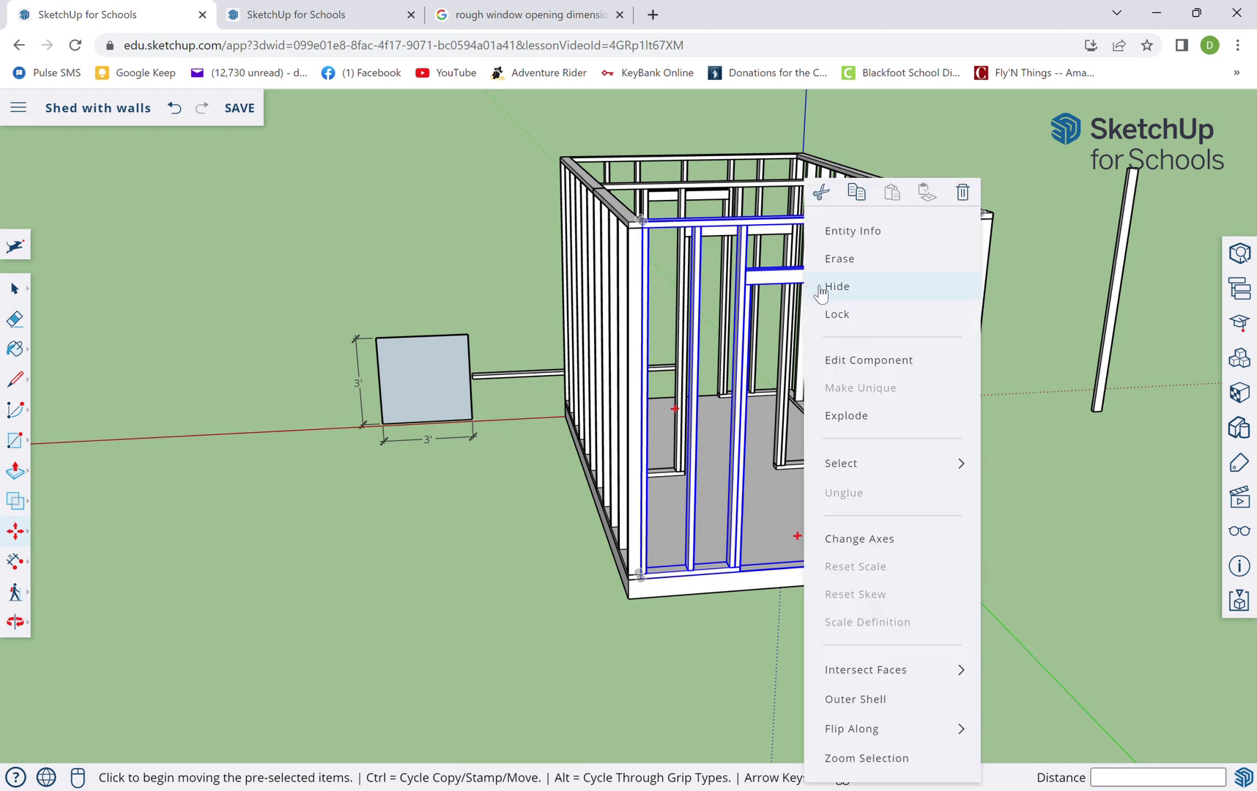
{"action": "left_click", "coordinate": [849, 423]}
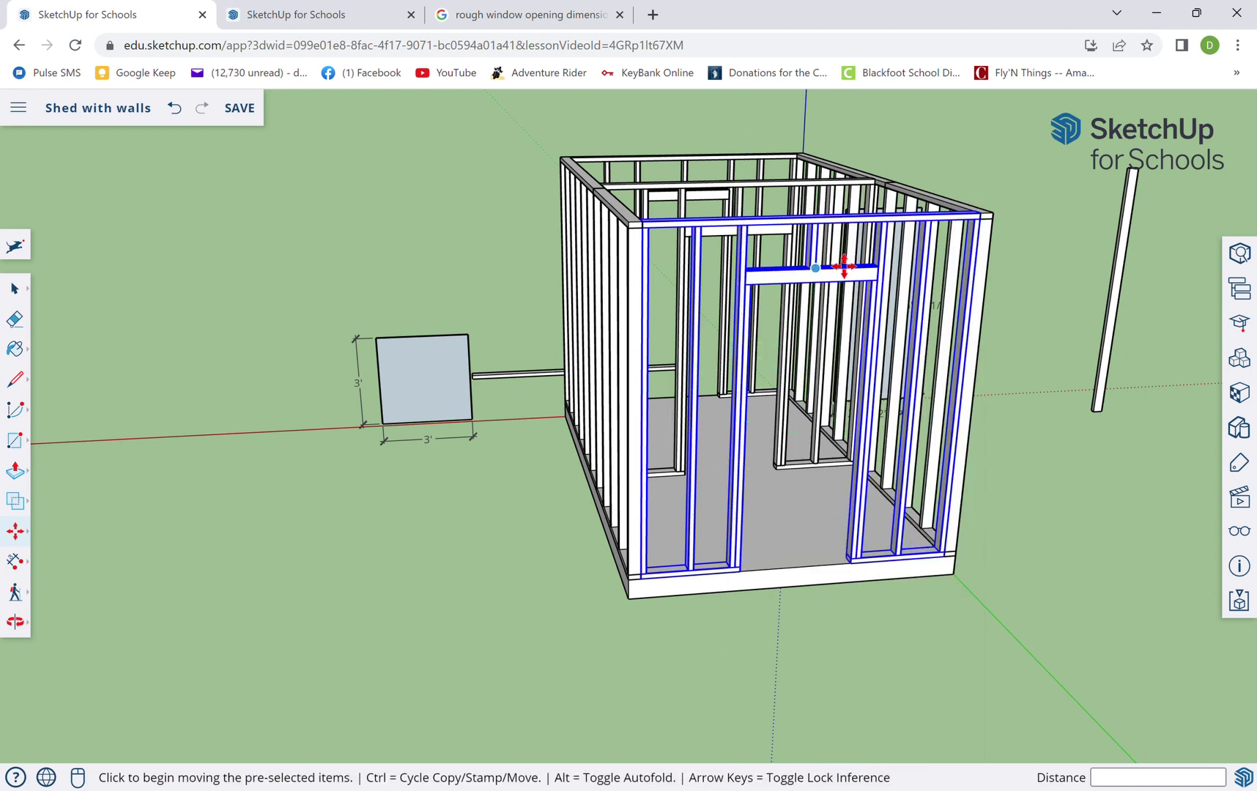
{"action": "key", "text": "space"}
Delete the extra header and the front-left bottom plate segment from the front wall
{"action": "left_click", "coordinate": [1040, 284]}
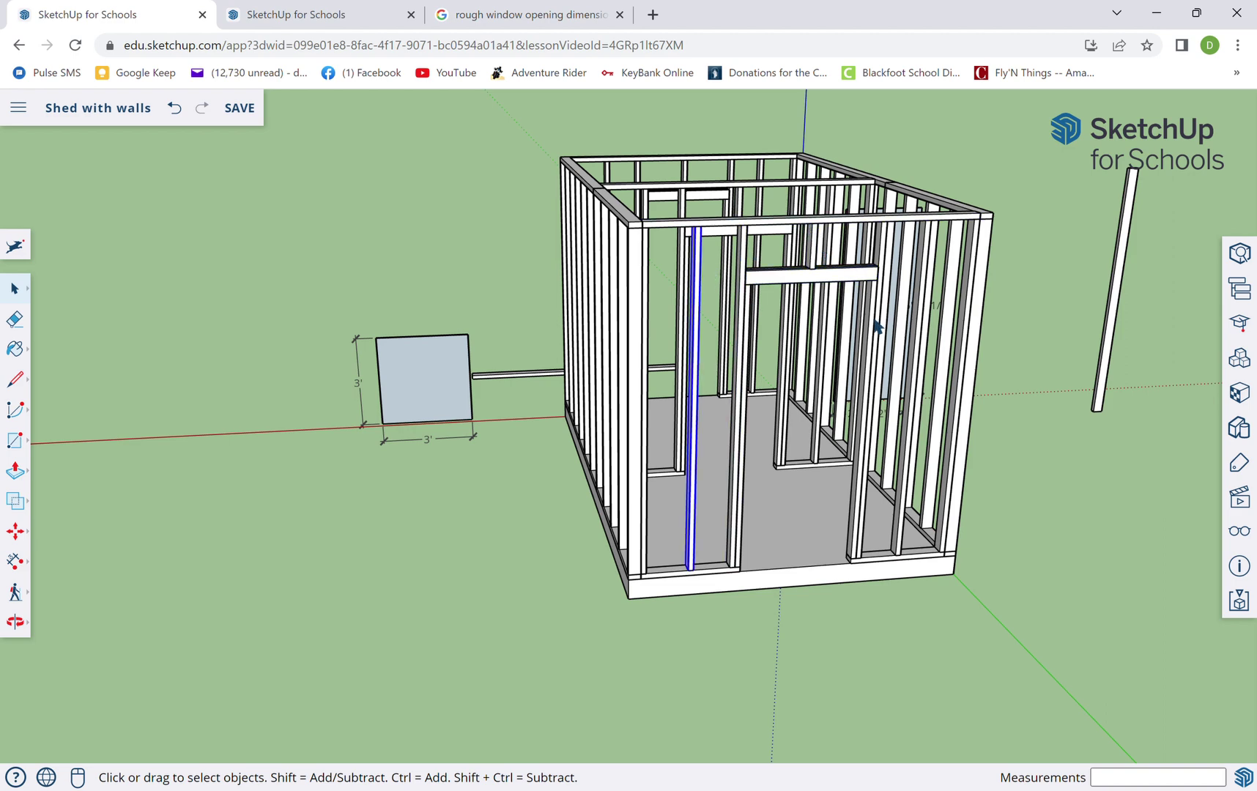
{"action": "middle_click_drag", "start_coordinate": [876, 325], "coordinate": [748, 426]}
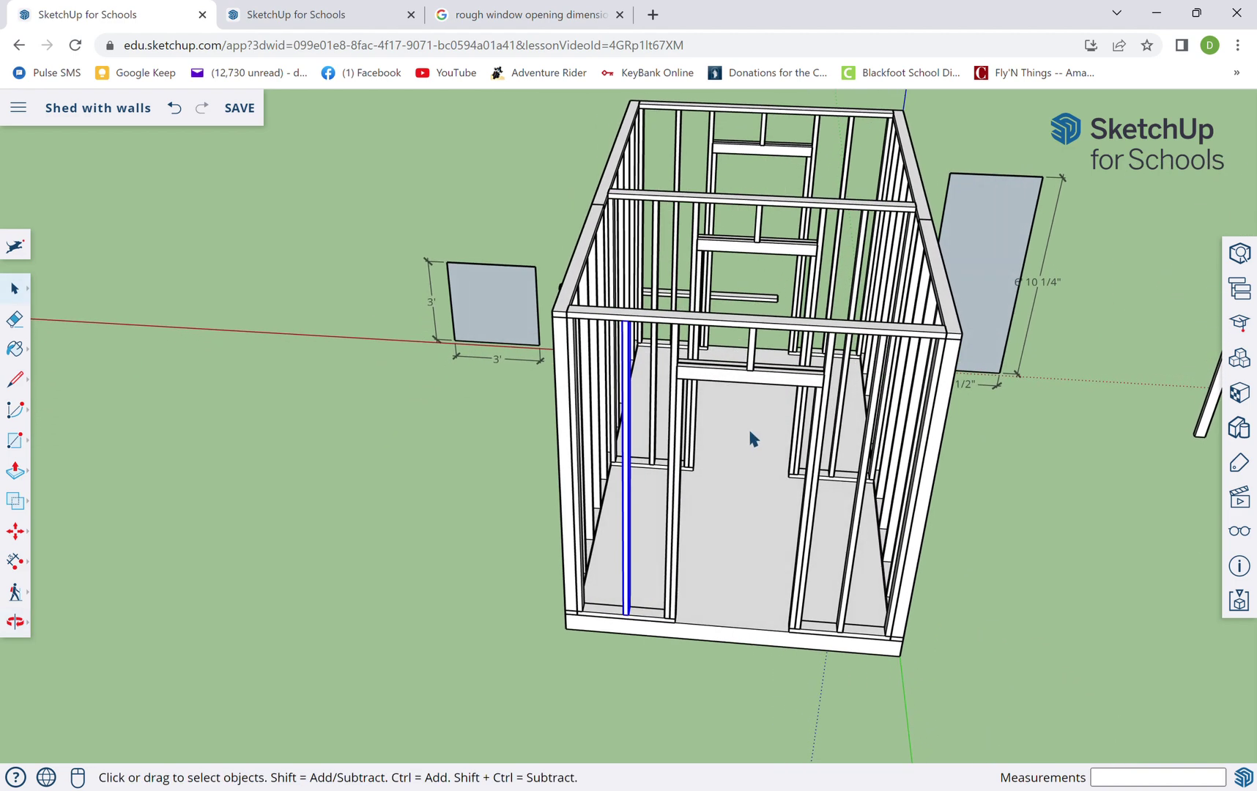
{"action": "left_click", "coordinate": [783, 377]}
{"action": "key", "text": "Delete"}
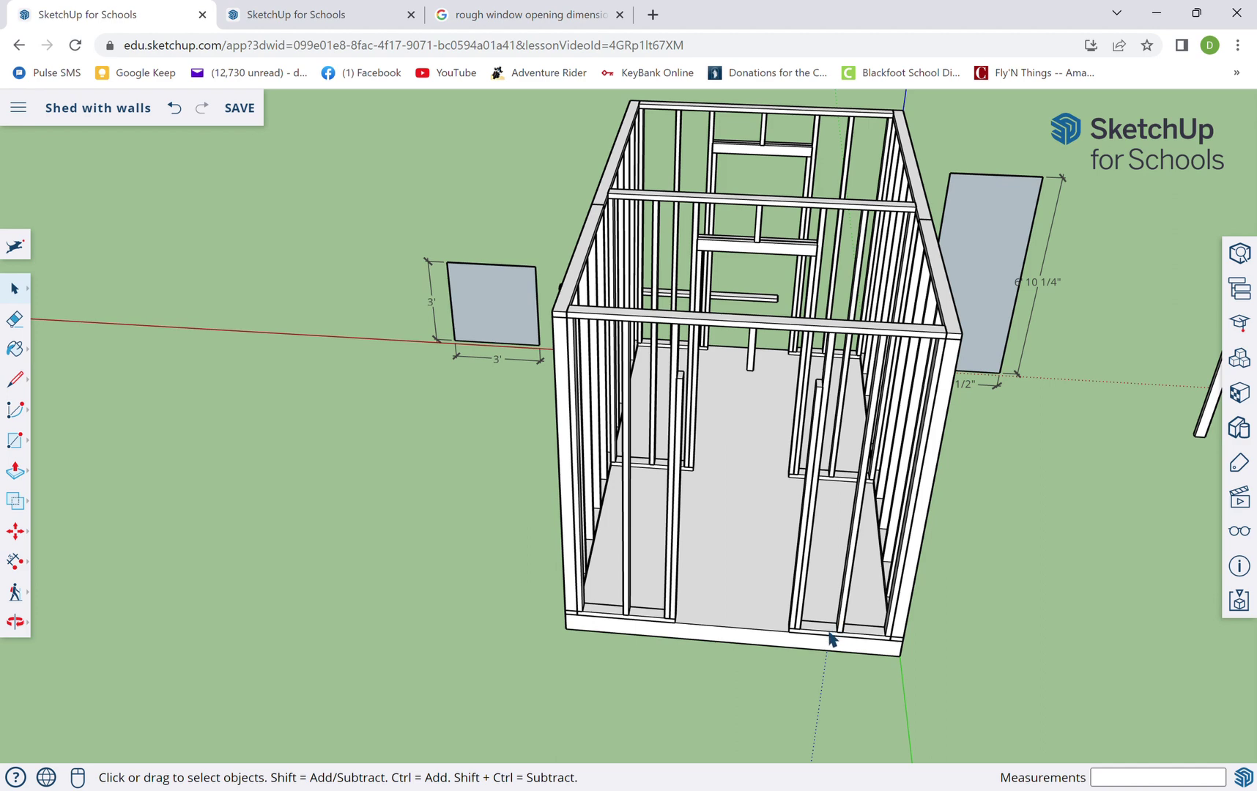
{"action": "middle_click_drag", "start_coordinate": [817, 622], "coordinate": [821, 423]}
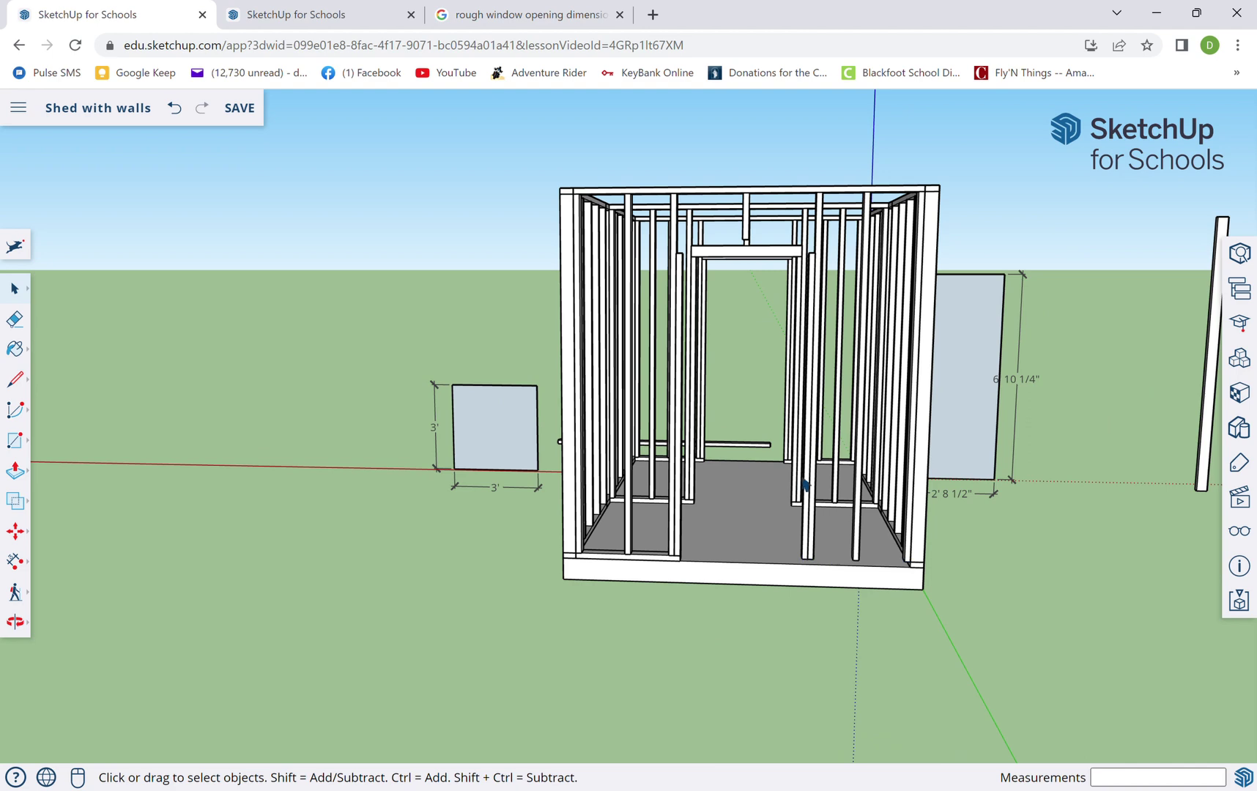
{"action": "middle_click_drag", "start_coordinate": [807, 531], "coordinate": [605, 639]}
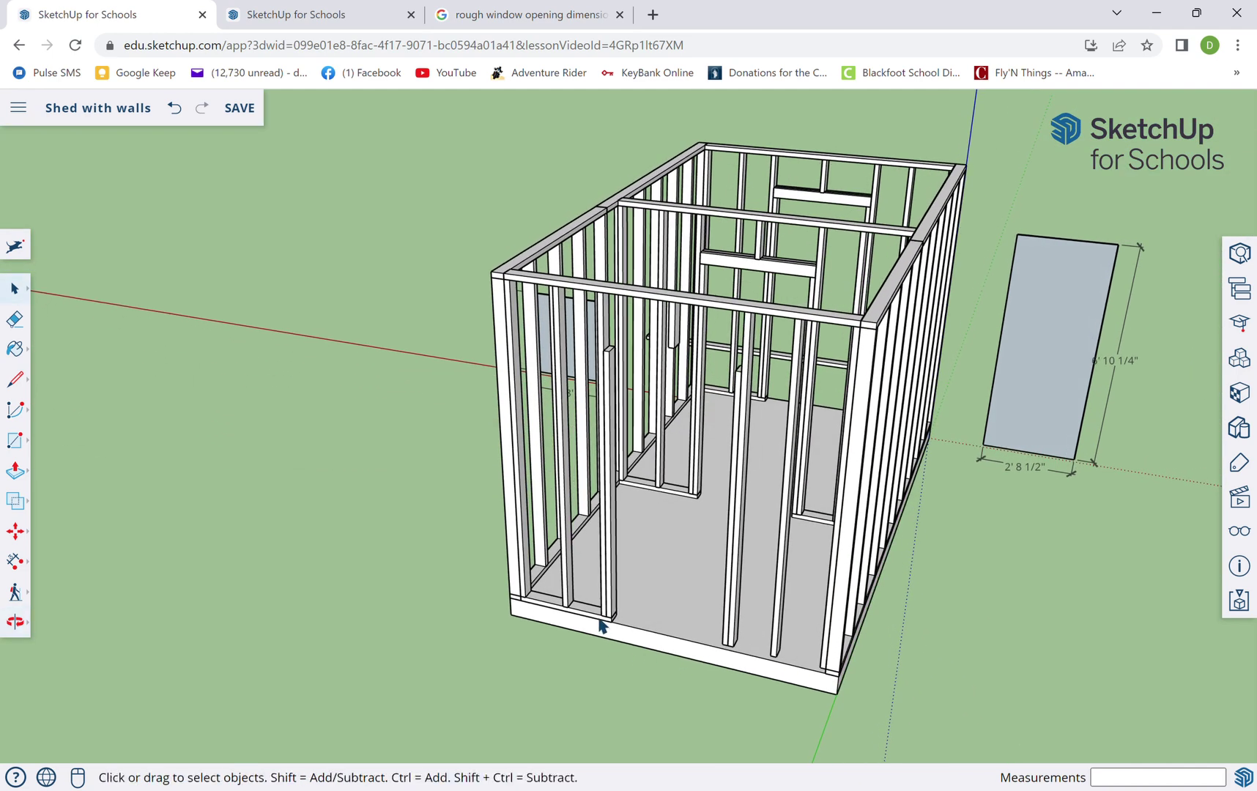
{"action": "left_click", "coordinate": [601, 625]}
{"action": "key", "text": "Delete"}
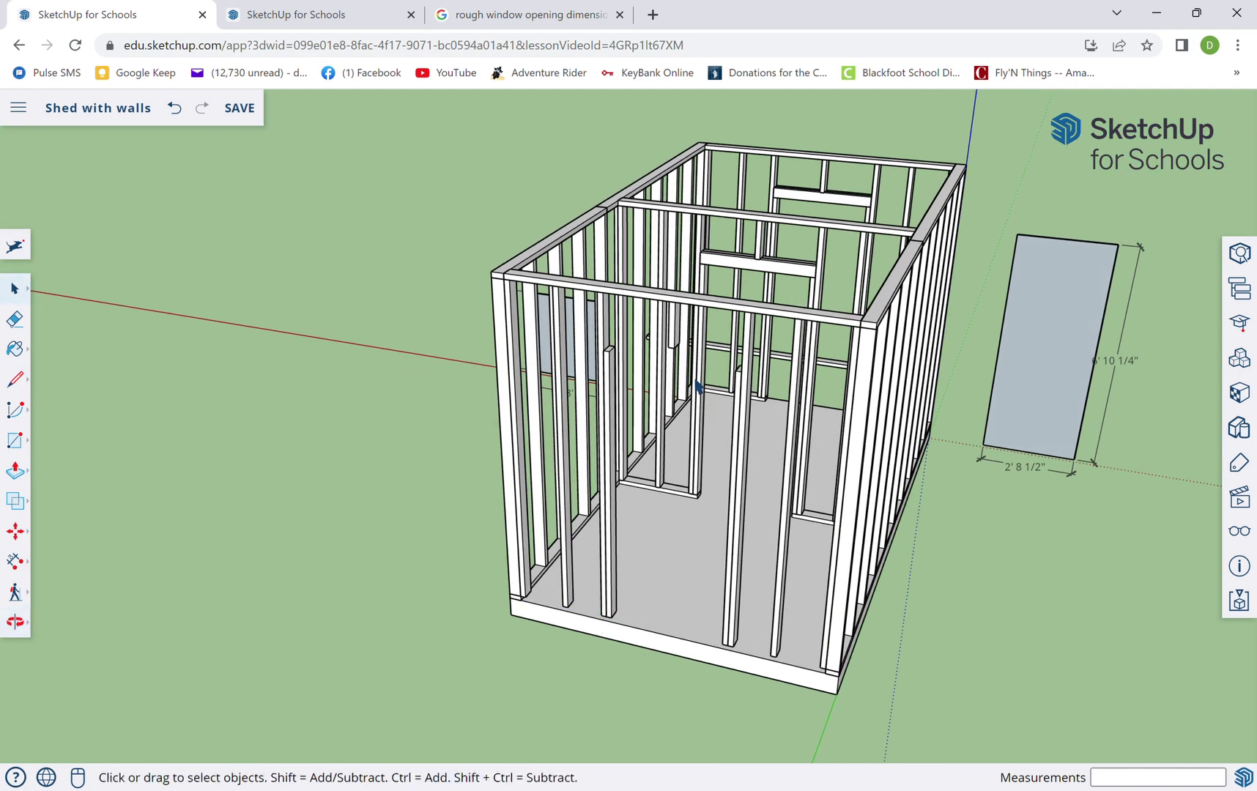
Copy the front wall's top plate down along the front floor edge as a bottom plate
{"action": "middle_click_drag", "start_coordinate": [697, 386], "coordinate": [888, 419]}
{"action": "left_click", "coordinate": [729, 301]}
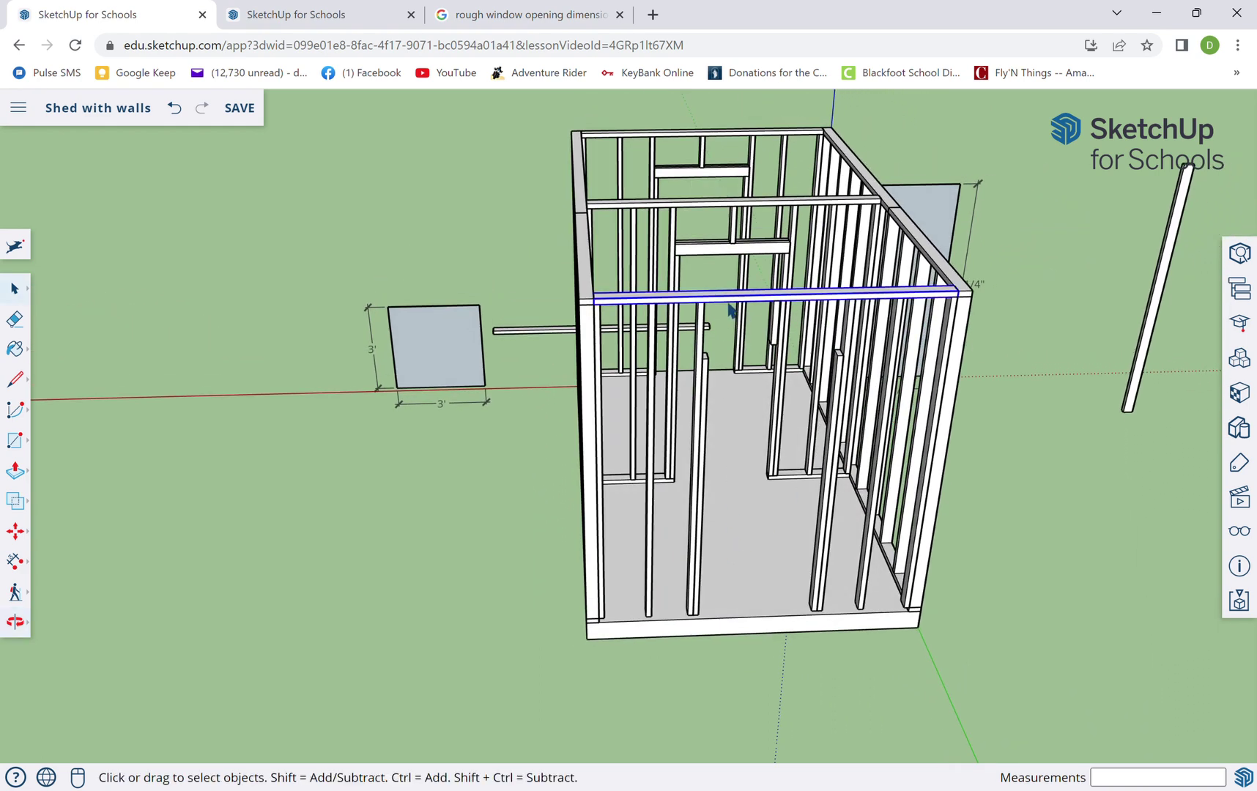
{"action": "key", "text": "m"}
{"action": "key", "text": "ctrl"}
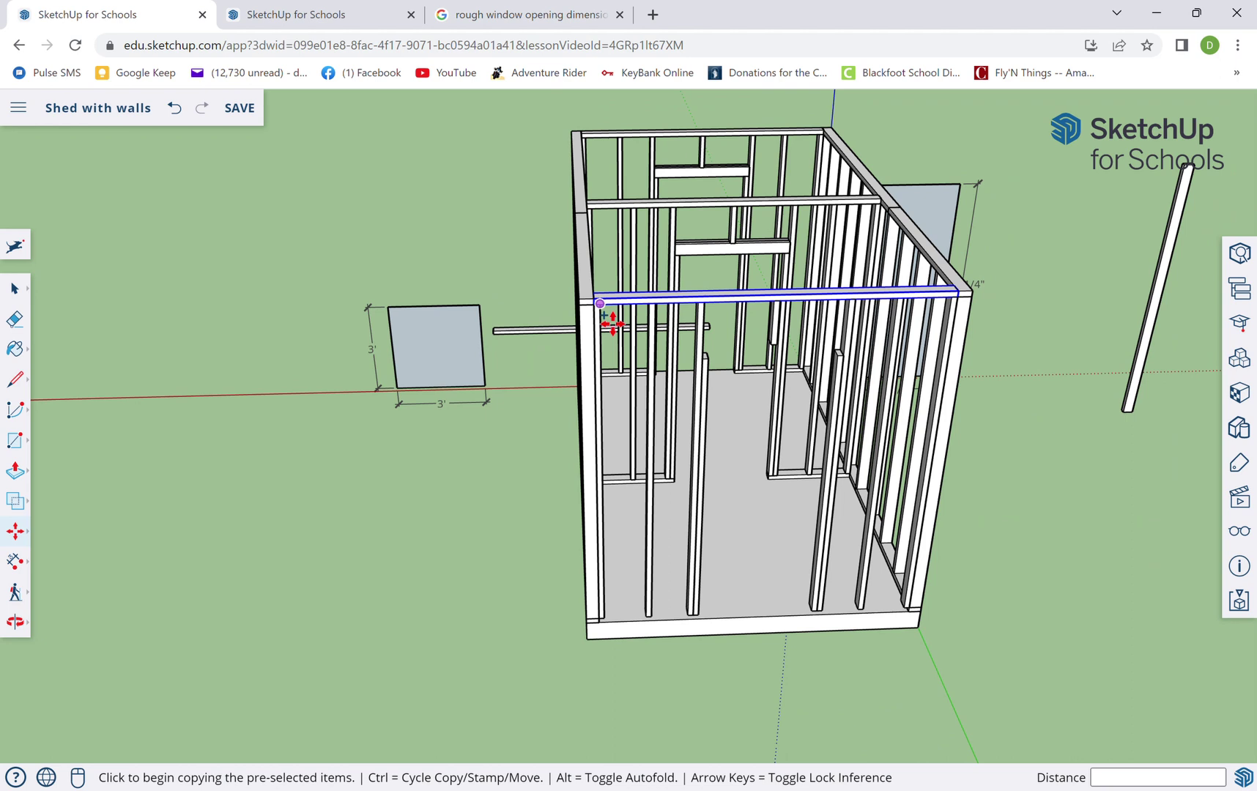
{"action": "left_click", "coordinate": [604, 364]}
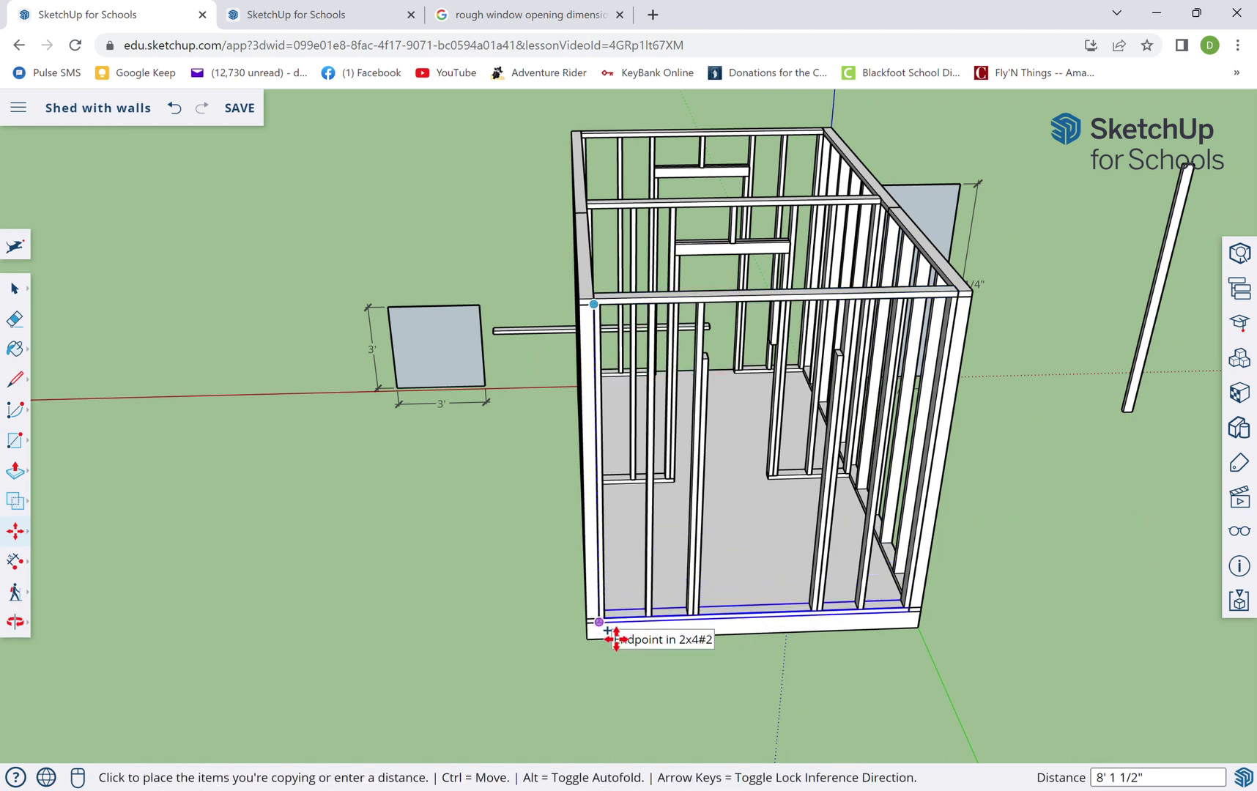
{"action": "left_click", "coordinate": [613, 632]}
{"action": "scroll", "coordinate": [813, 640], "scroll_direction": "up", "scroll_amount": 3}
{"action": "key", "text": "space"}
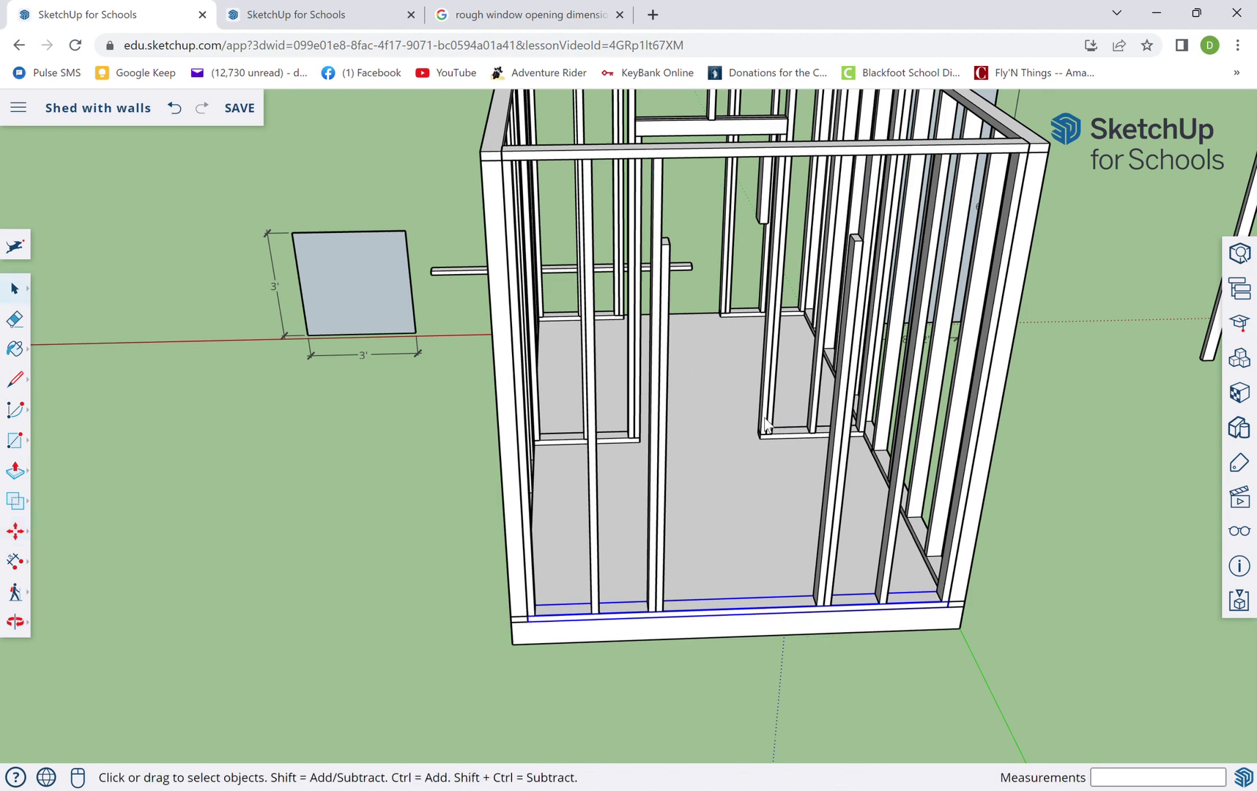
{"action": "middle_click_drag", "start_coordinate": [765, 425], "coordinate": [649, 381]}
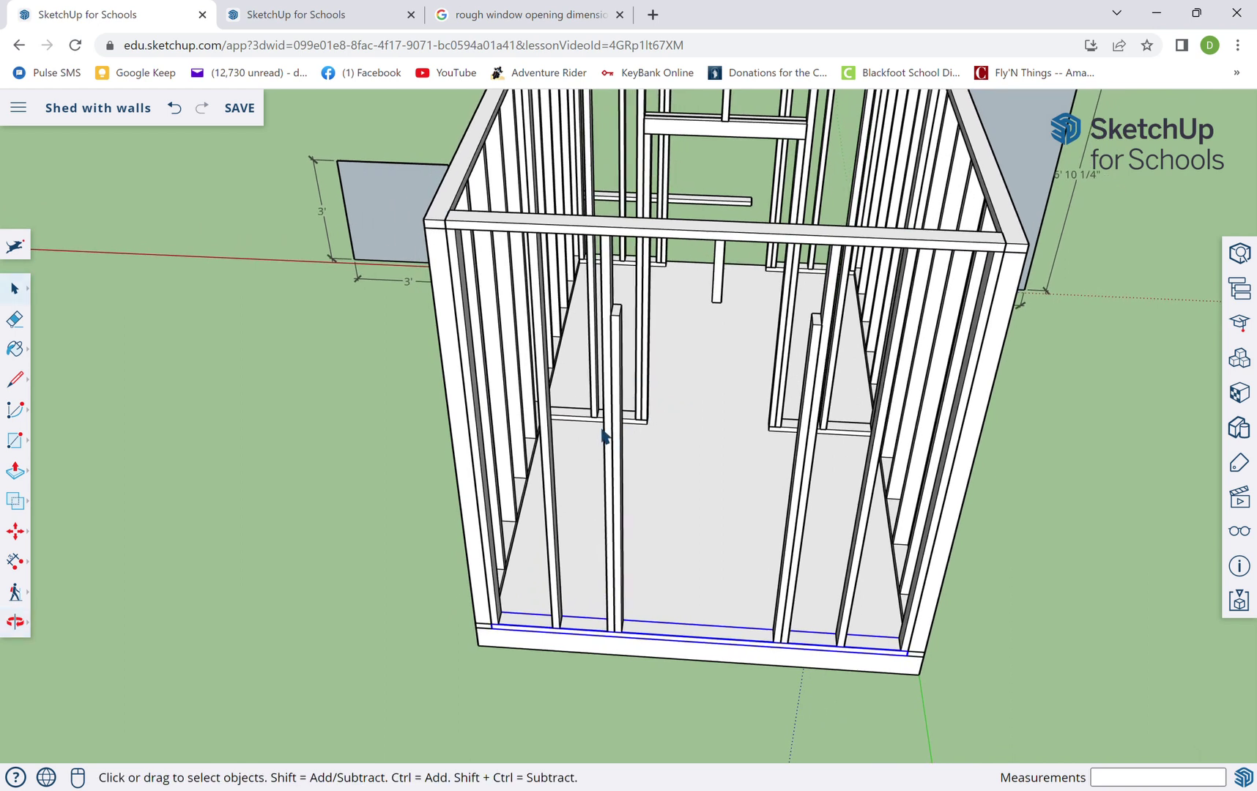
Move the 3' x 3' window panel by its top edge into the front wall framing
{"action": "left_click", "coordinate": [369, 221]}
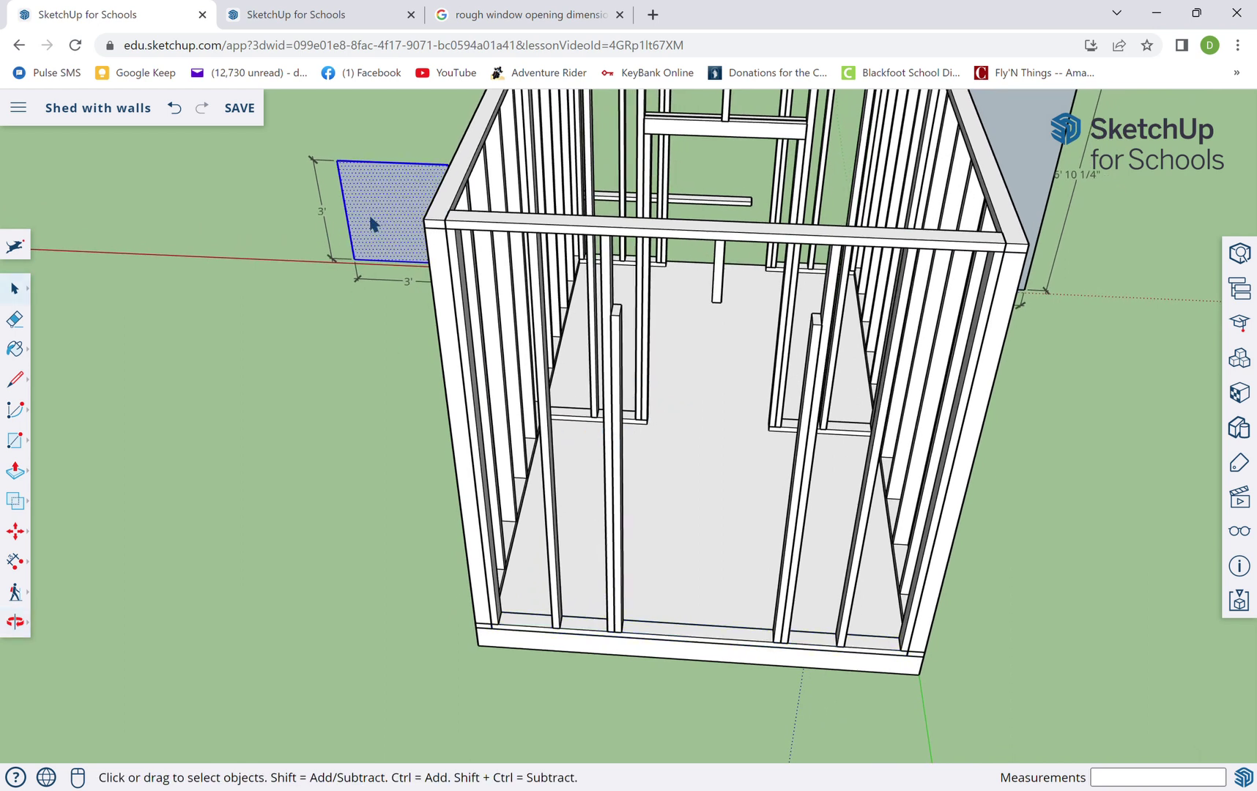
{"action": "key", "text": "m"}
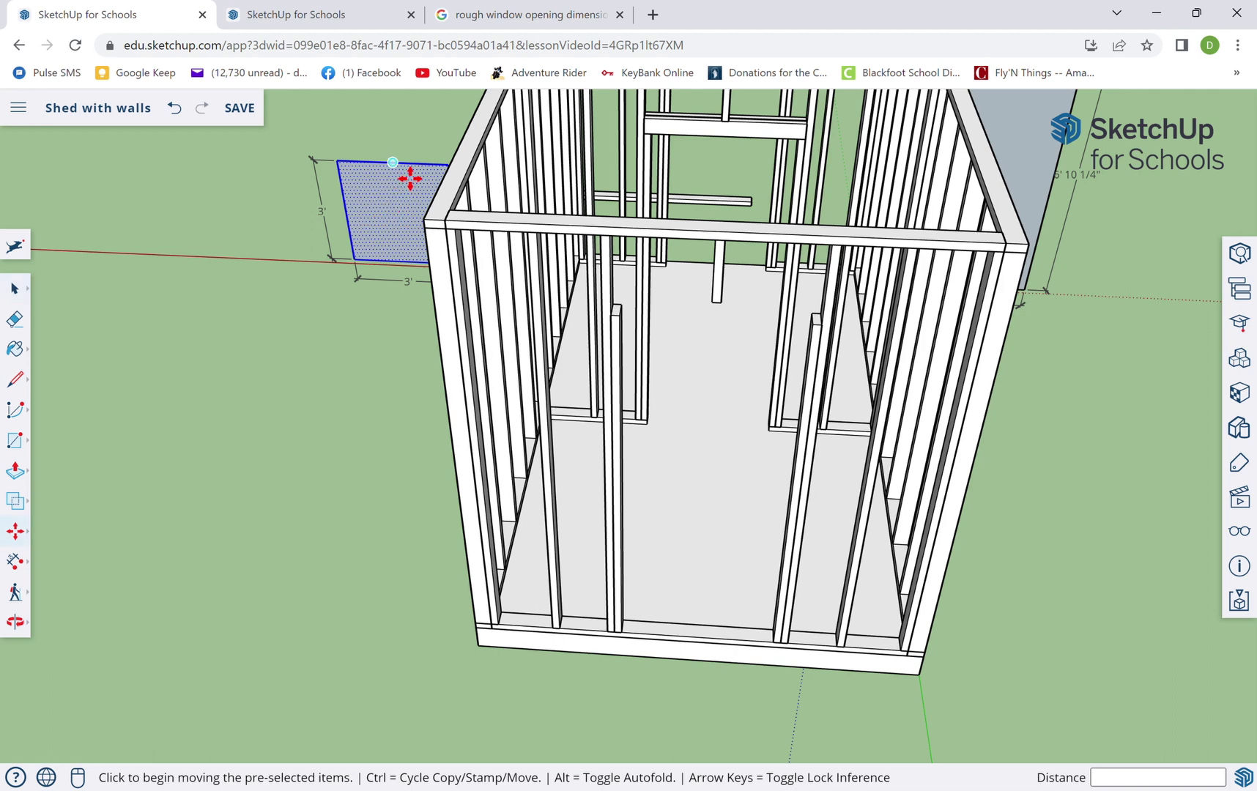
{"action": "left_click", "coordinate": [412, 178]}
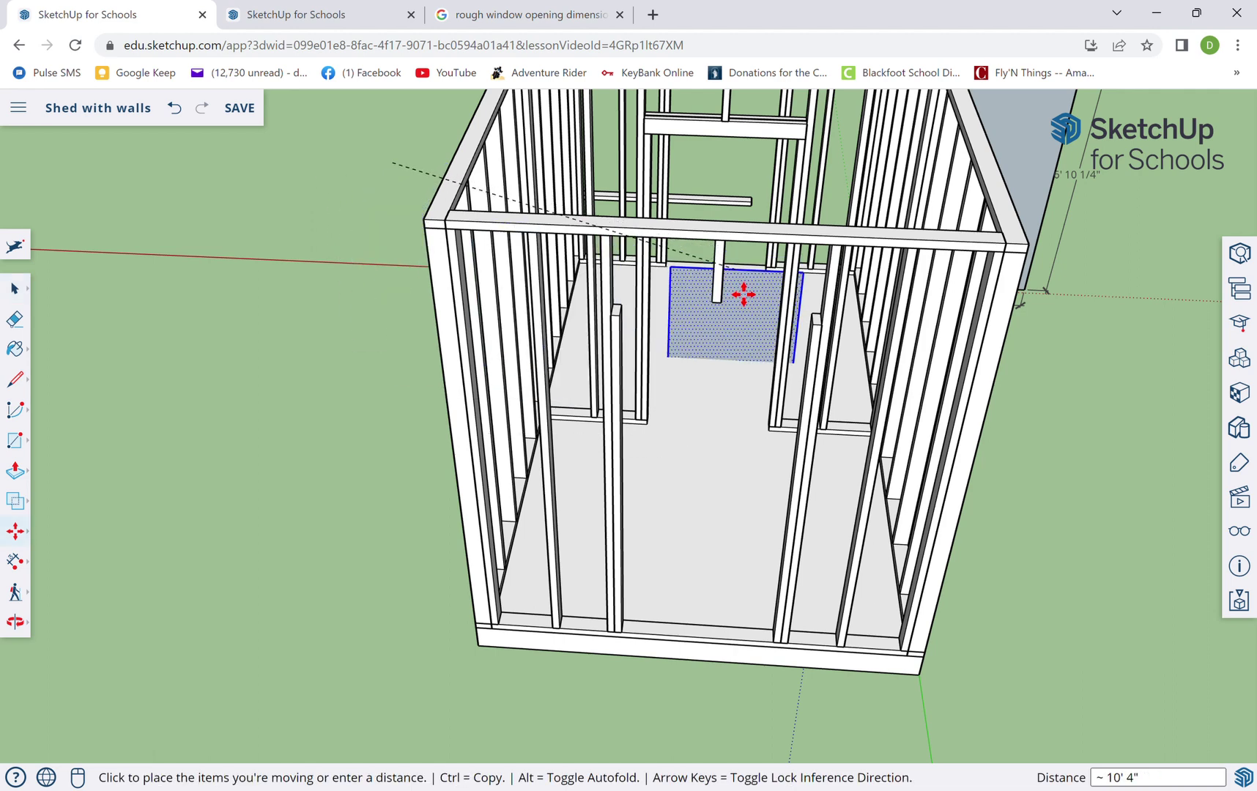
{"action": "scroll", "coordinate": [728, 319], "scroll_direction": "up", "scroll_amount": 5}
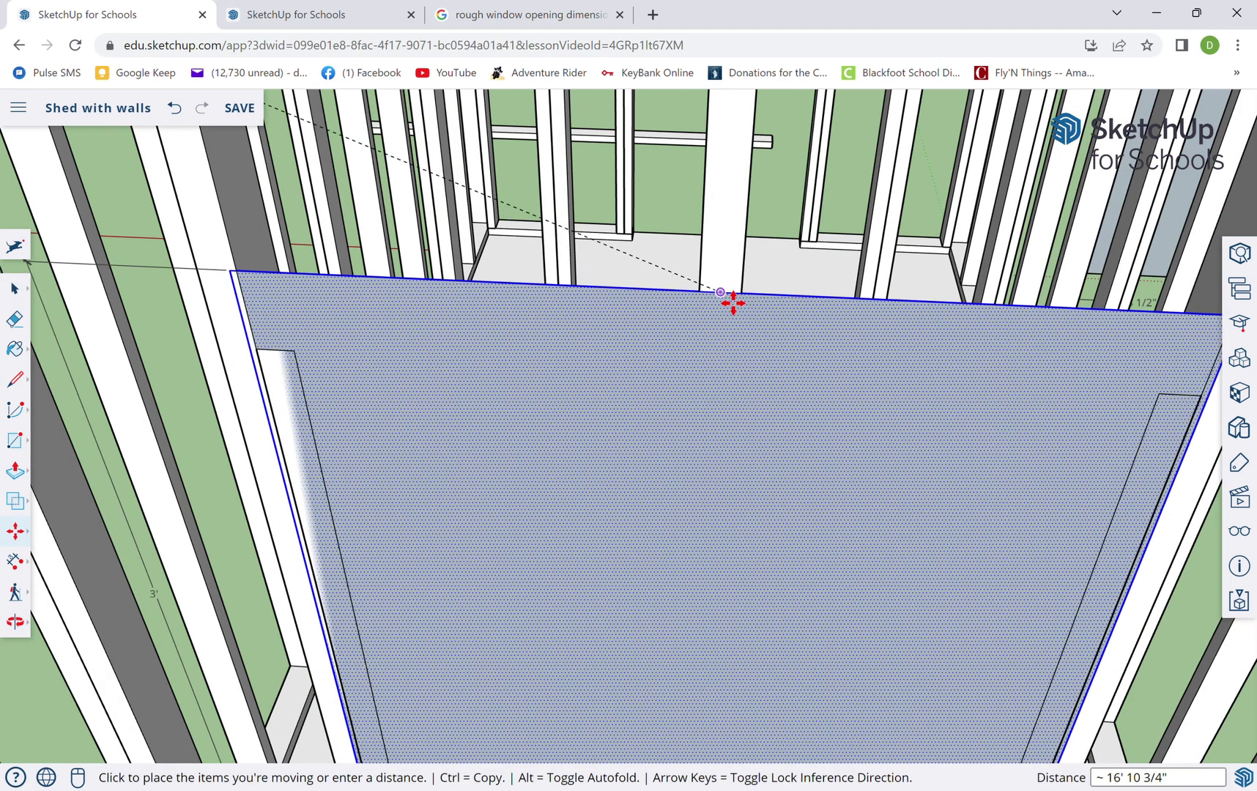
{"action": "left_click", "coordinate": [732, 301]}
{"action": "scroll", "coordinate": [630, 275], "scroll_direction": "down", "scroll_amount": 5}
{"action": "middle_click_drag", "start_coordinate": [602, 339], "coordinate": [723, 250]}
{"action": "scroll", "coordinate": [590, 297], "scroll_direction": "up", "scroll_amount": 4}
{"action": "scroll", "coordinate": [591, 297], "scroll_direction": "up", "scroll_amount": 2}
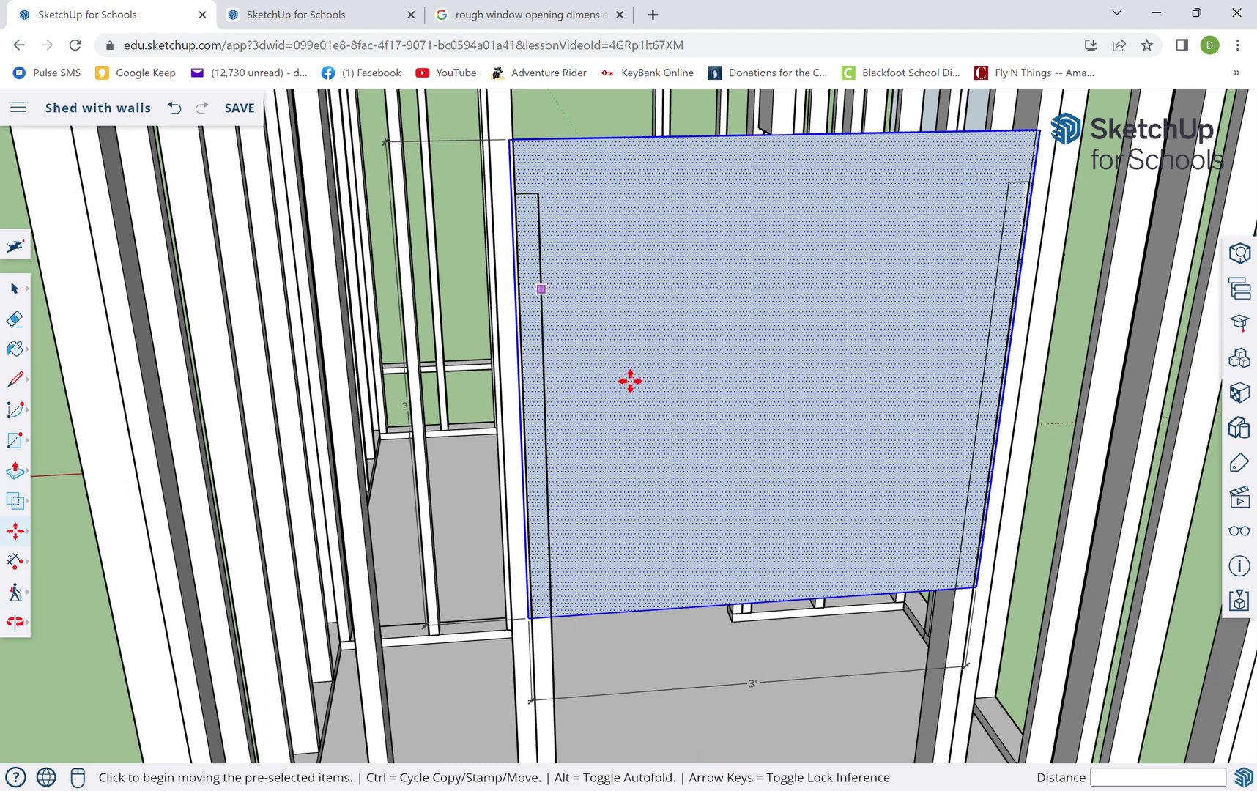
{"action": "key", "text": "space"}
{"action": "scroll", "coordinate": [657, 538], "scroll_direction": "down", "scroll_amount": 3}
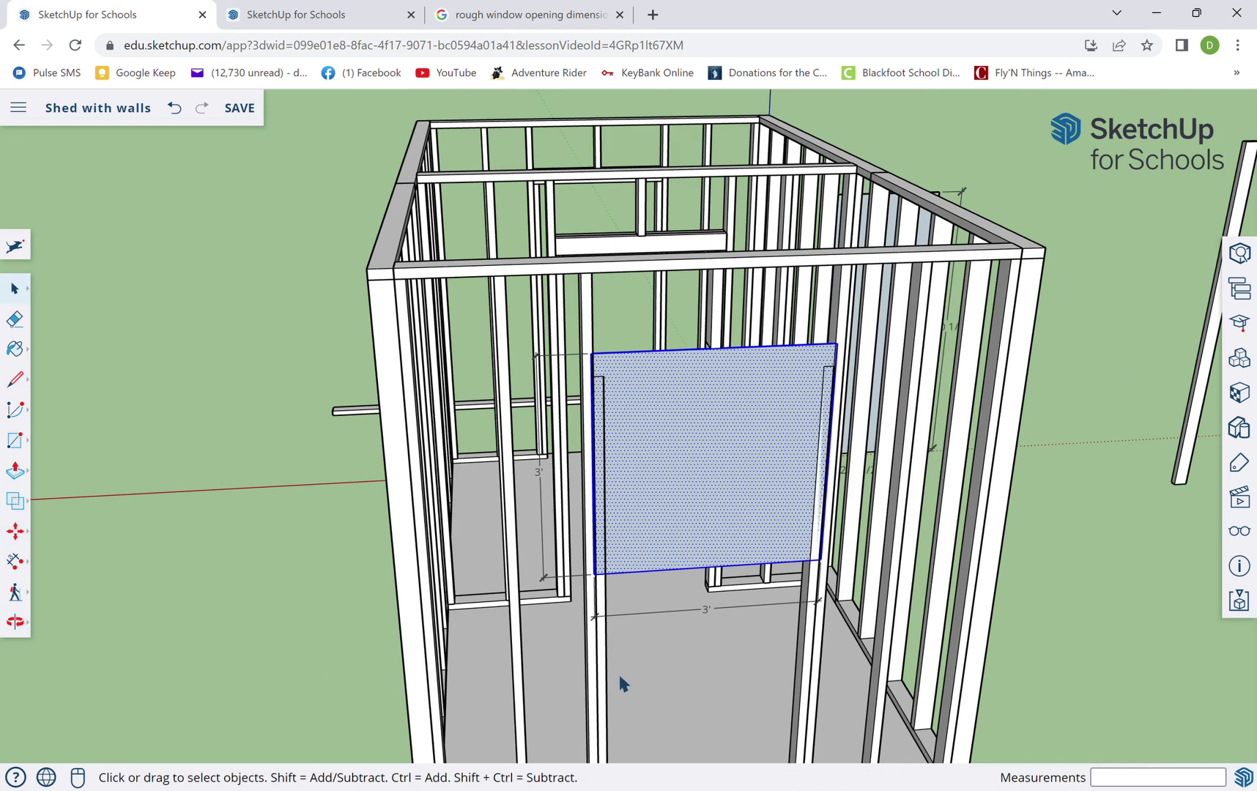
Shift the left pair of studs 1 3/4" left beside the window panel
{"action": "left_click", "coordinate": [610, 672]}
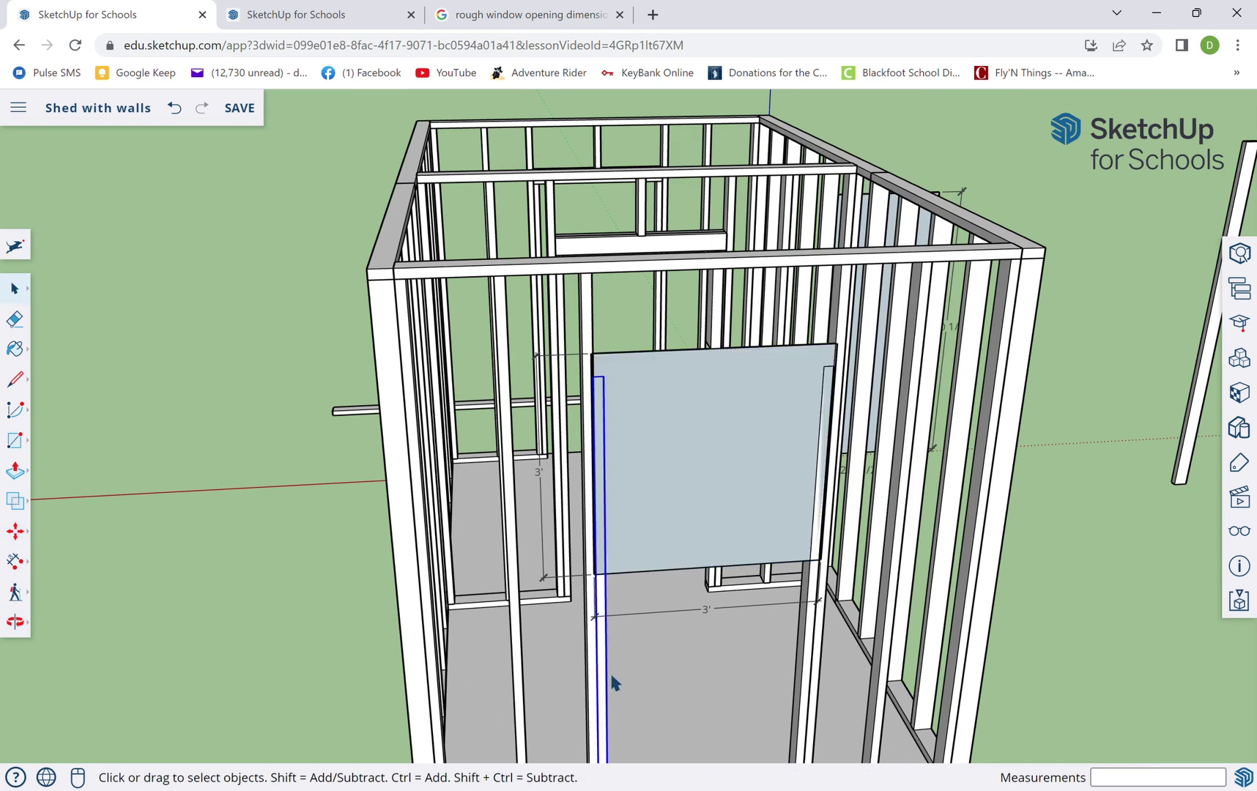
{"action": "left_click", "coordinate": [601, 685], "text": "shift"}
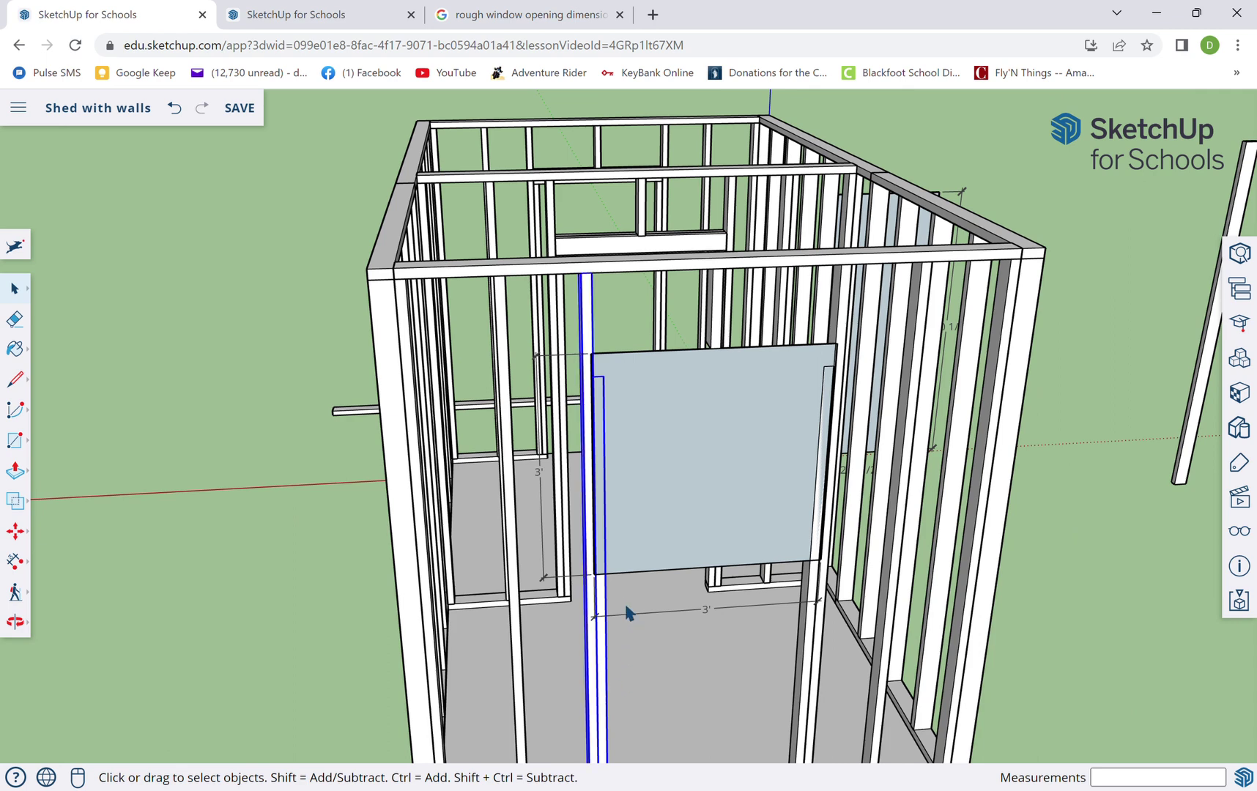
{"action": "scroll", "coordinate": [618, 578], "scroll_direction": "up", "scroll_amount": 5}
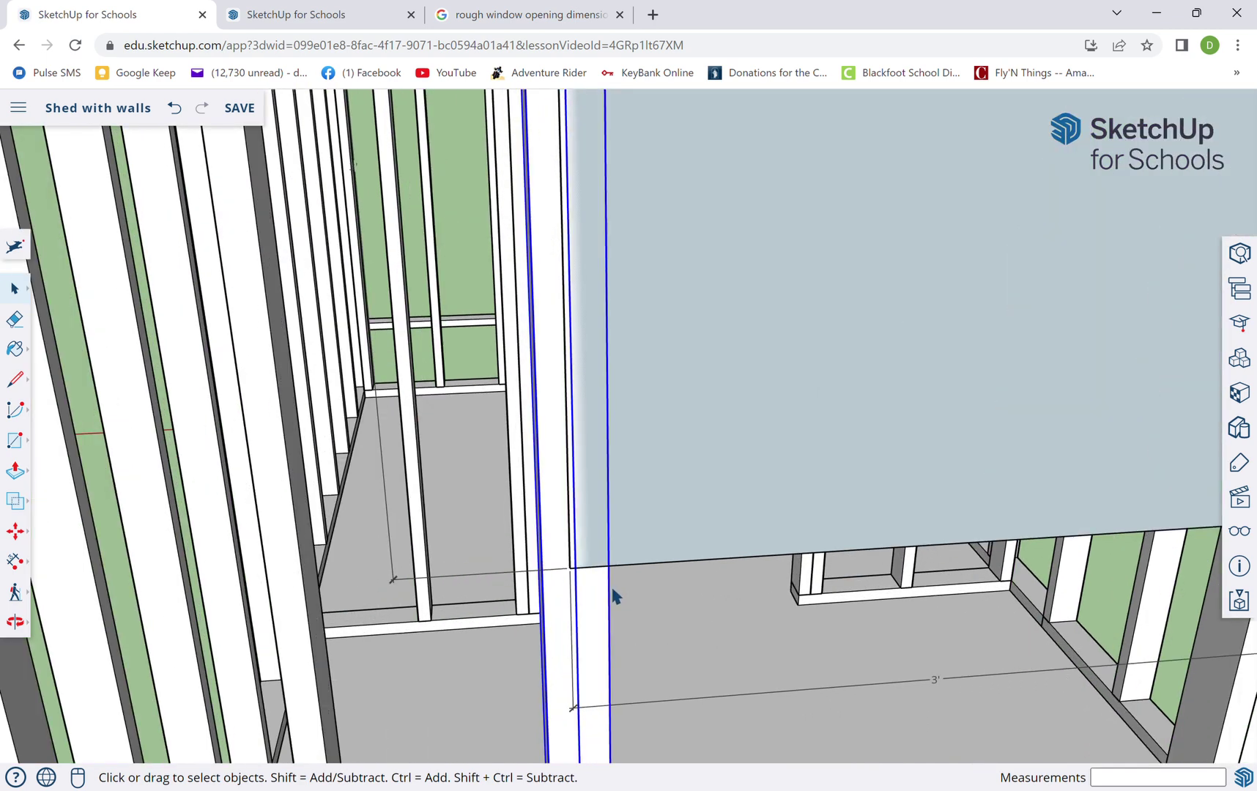
{"action": "key", "text": "m"}
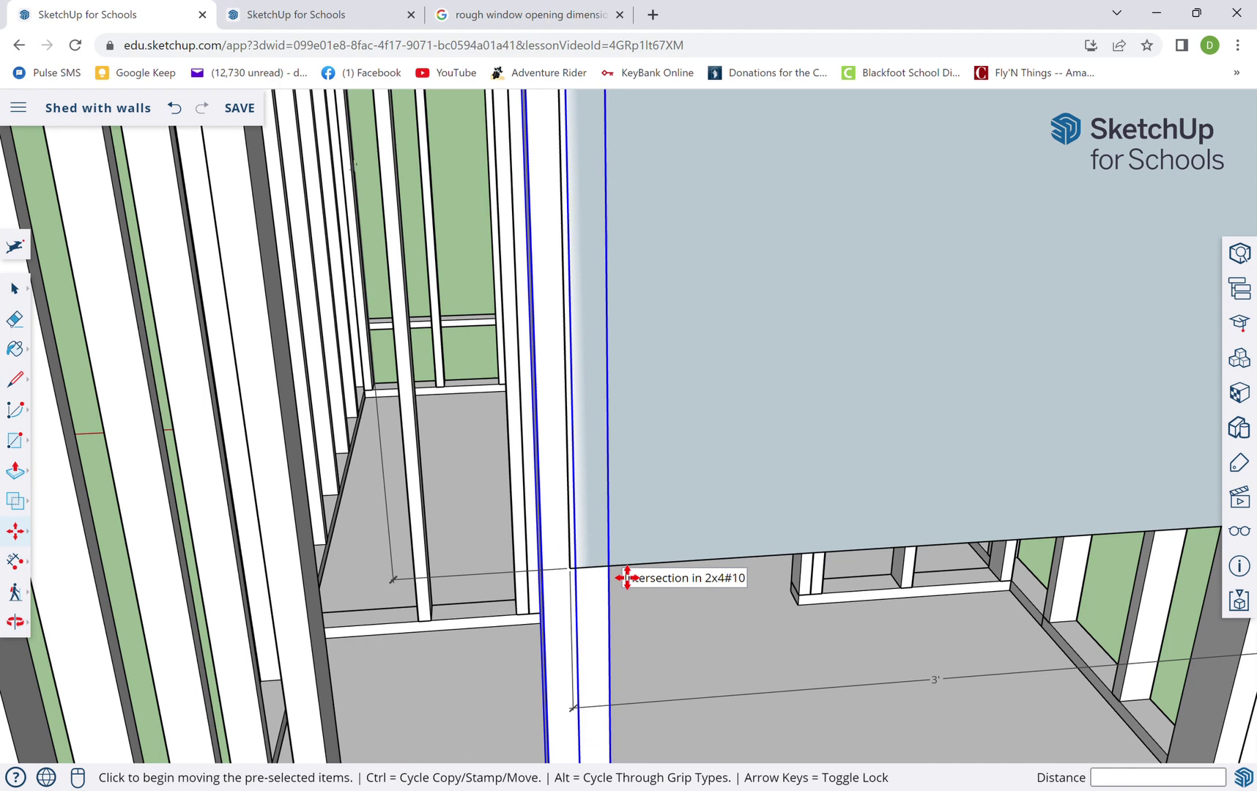
{"action": "left_click", "coordinate": [627, 577]}
{"action": "left_click", "coordinate": [584, 578]}
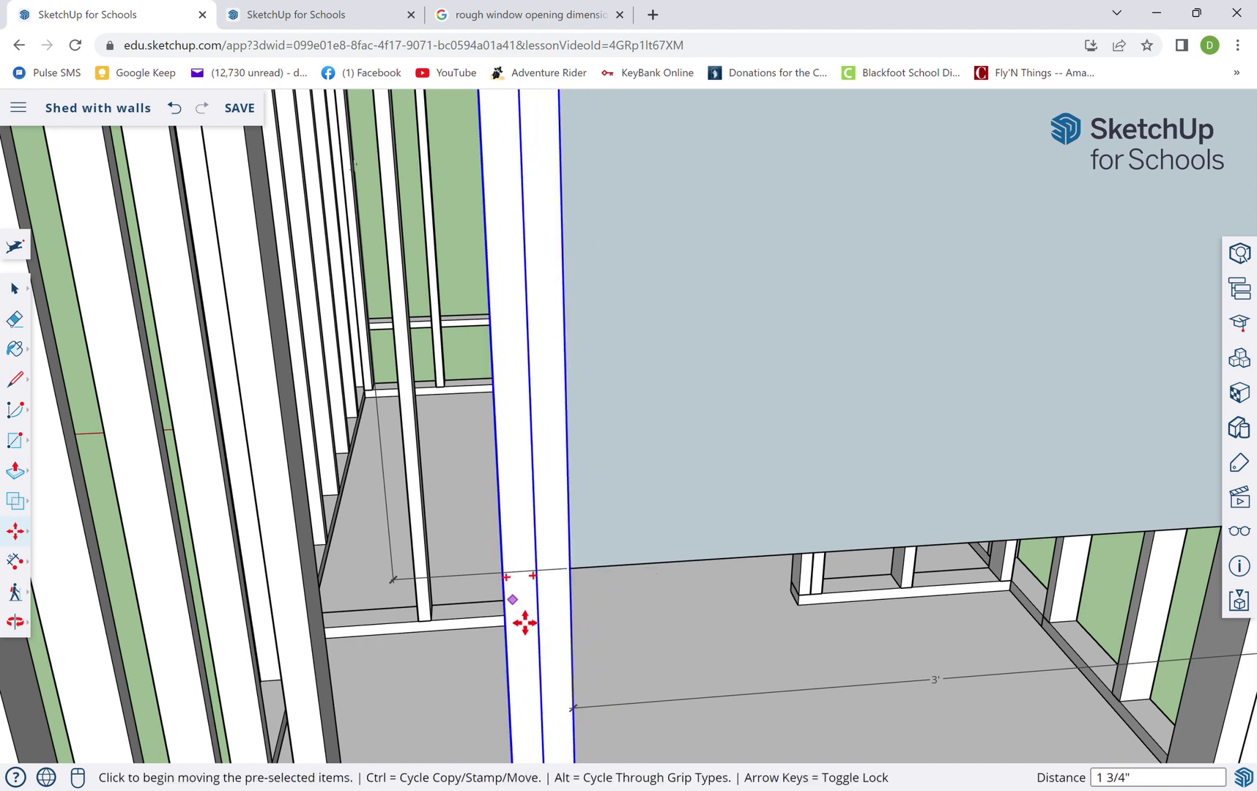
{"action": "scroll", "coordinate": [525, 621], "scroll_direction": "down", "scroll_amount": 5}
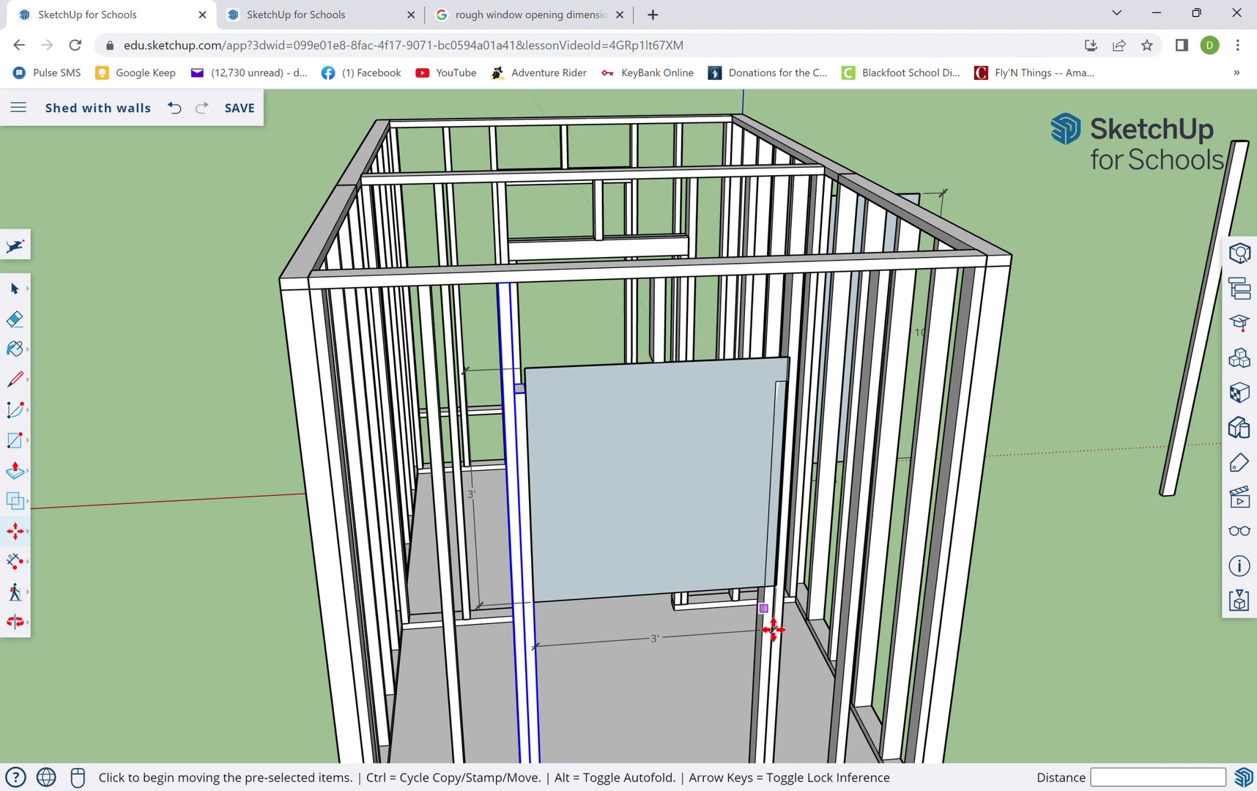
{"action": "scroll", "coordinate": [772, 629], "scroll_direction": "up", "scroll_amount": 5}
{"action": "type", "text": "v"}
{"action": "key", "text": "space"}
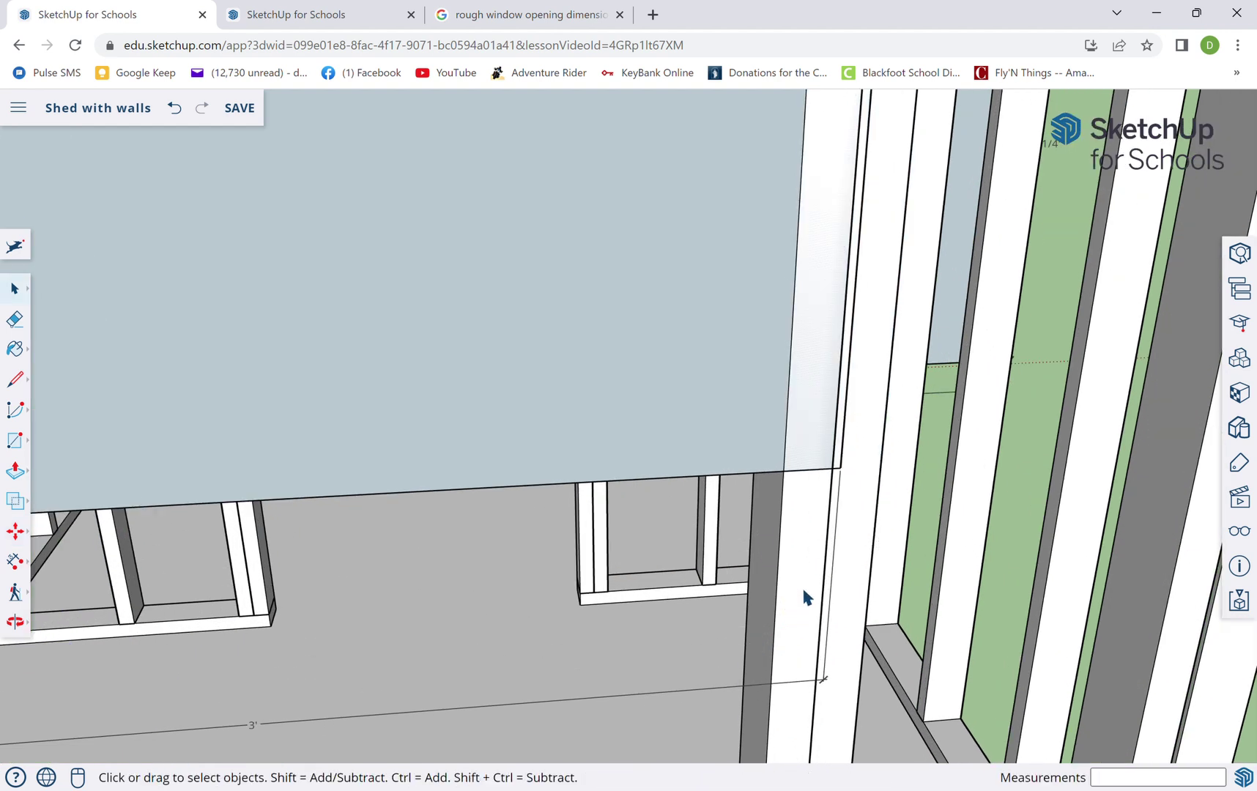
Move the right pair of studs flush against the window panel's edge
{"action": "left_click", "coordinate": [803, 590]}
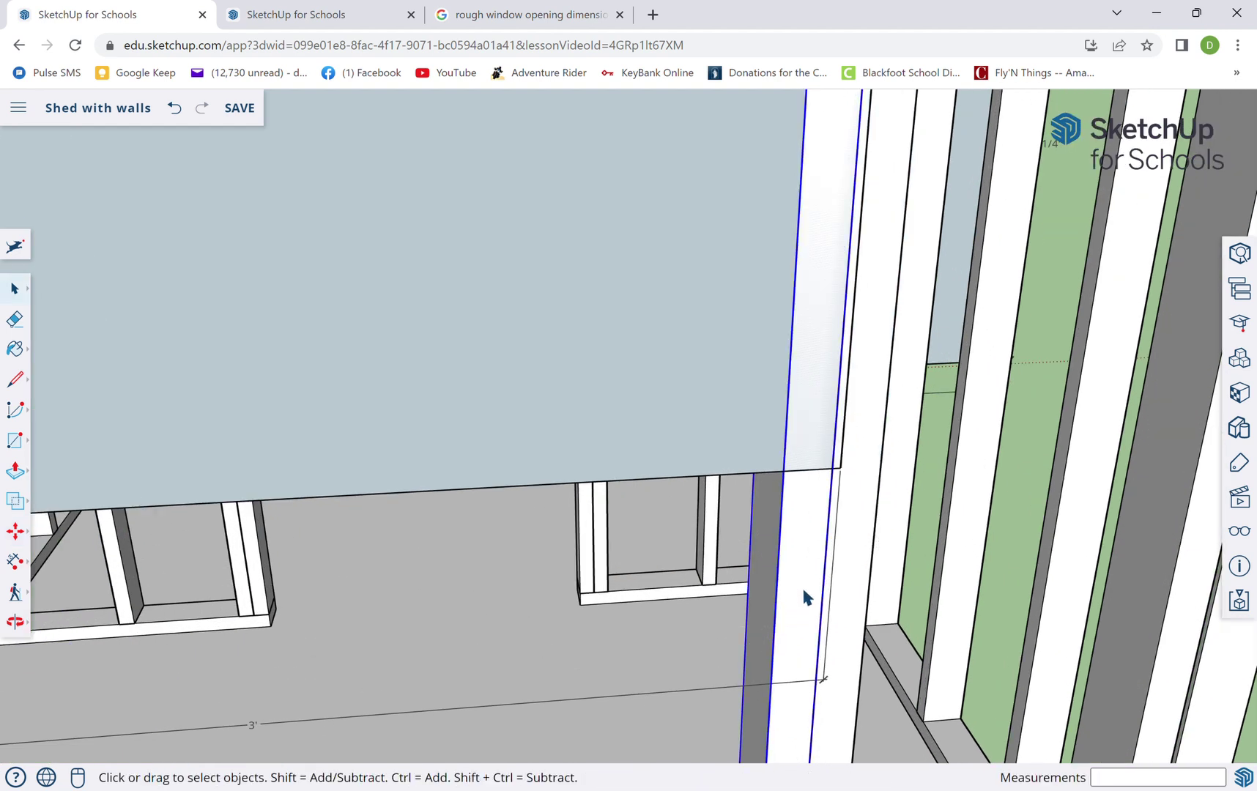
{"action": "left_click", "coordinate": [864, 581], "text": "shift"}
{"action": "key", "text": "m"}
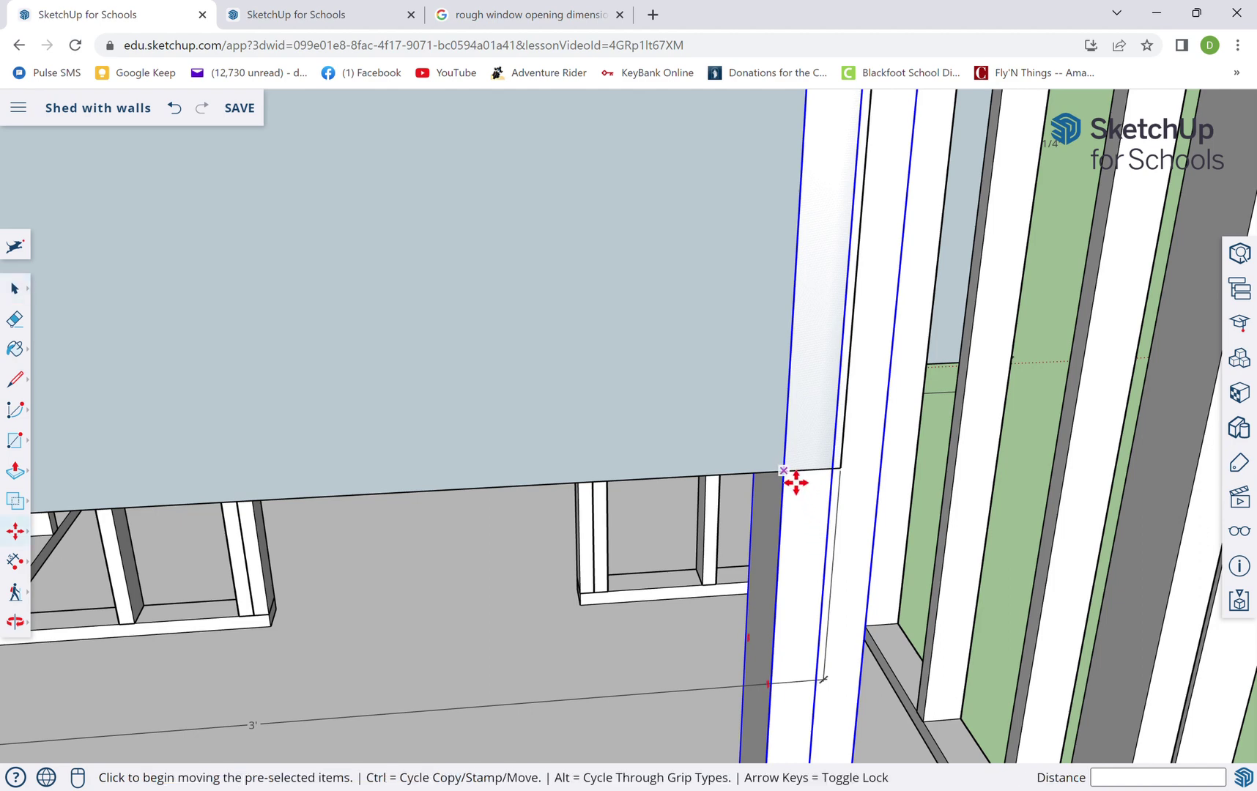
{"action": "left_click", "coordinate": [799, 480]}
{"action": "left_click", "coordinate": [853, 478]}
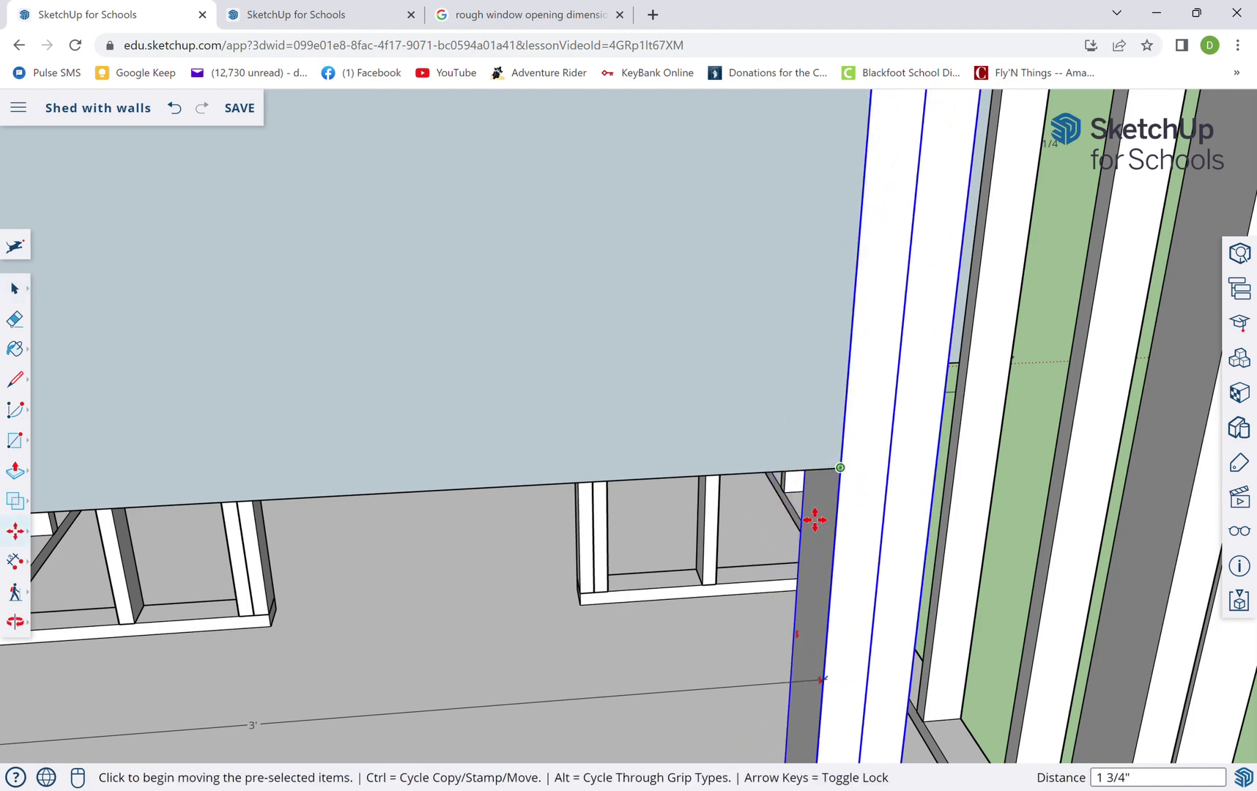
{"action": "scroll", "coordinate": [784, 597], "scroll_direction": "down", "scroll_amount": 10}
{"action": "scroll", "coordinate": [790, 539], "scroll_direction": "up", "scroll_amount": 5}
{"action": "middle_click_drag", "start_coordinate": [777, 527], "coordinate": [796, 285]}
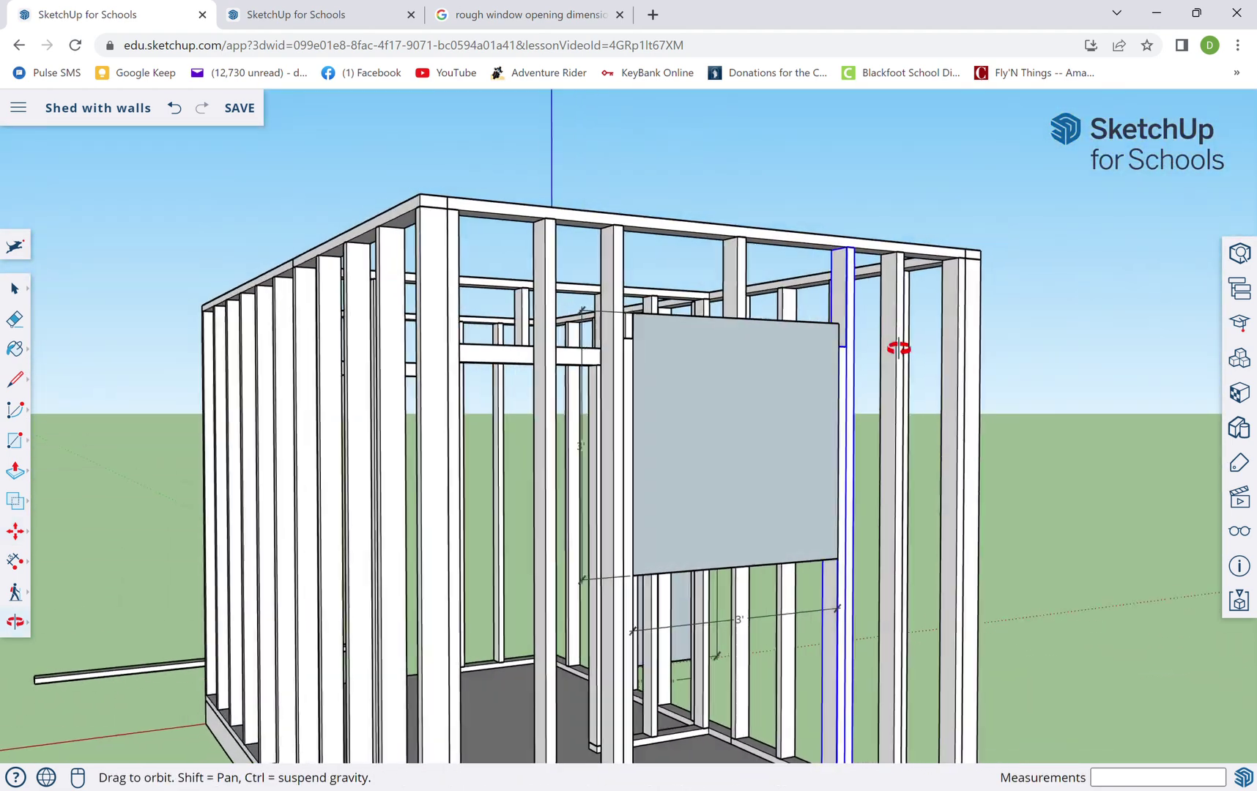
Drop the 3' window panel several inches lower between the front wall studs
{"action": "middle_click_drag", "start_coordinate": [897, 349], "coordinate": [879, 359]}
{"action": "middle_click_drag", "start_coordinate": [721, 474], "coordinate": [668, 379]}
{"action": "key", "text": "space"}
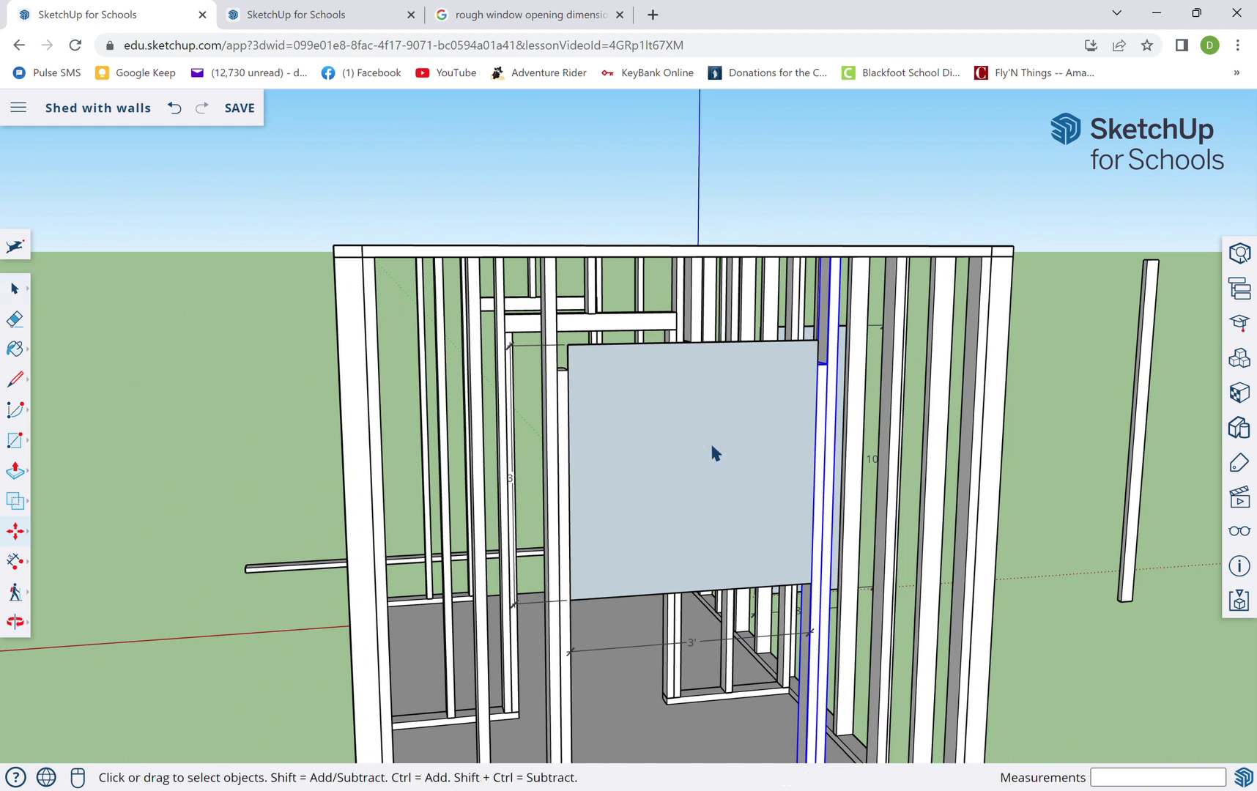
{"action": "left_click", "coordinate": [711, 446]}
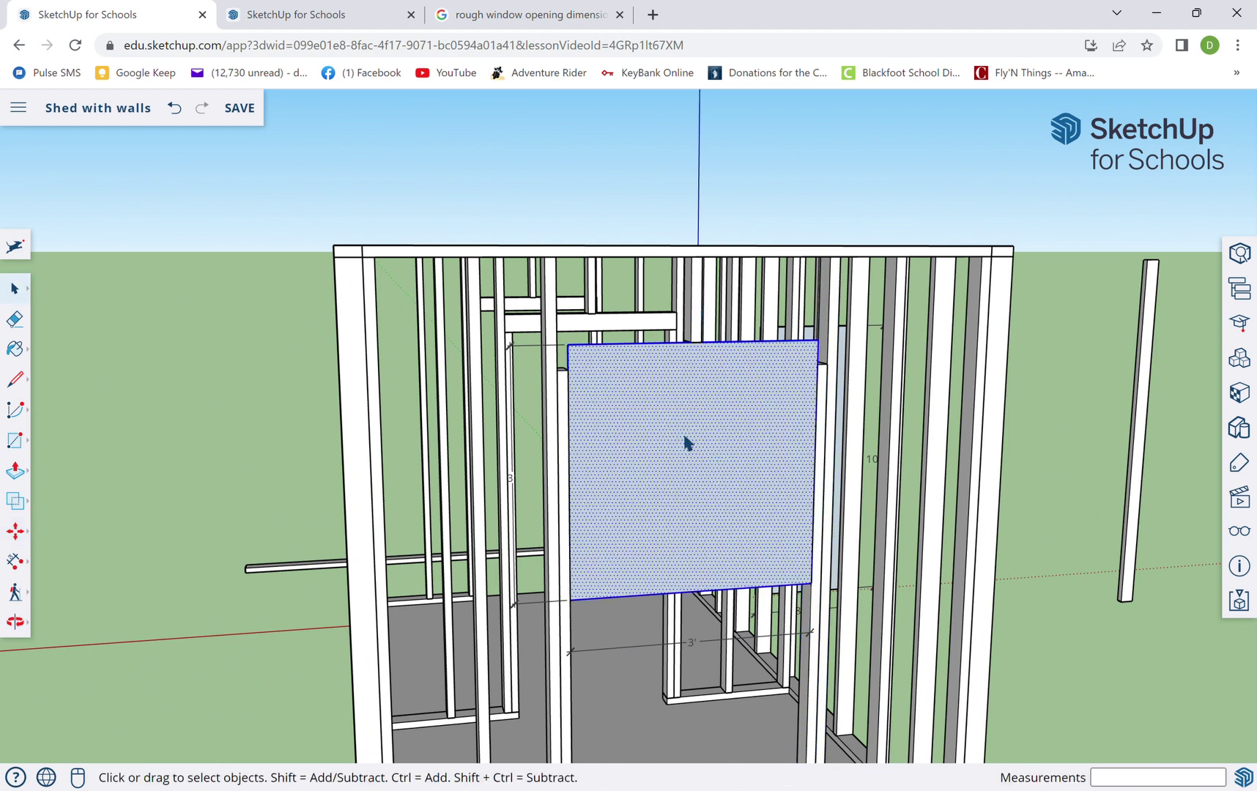
{"action": "key", "text": "m"}
{"action": "left_click", "coordinate": [703, 435]}
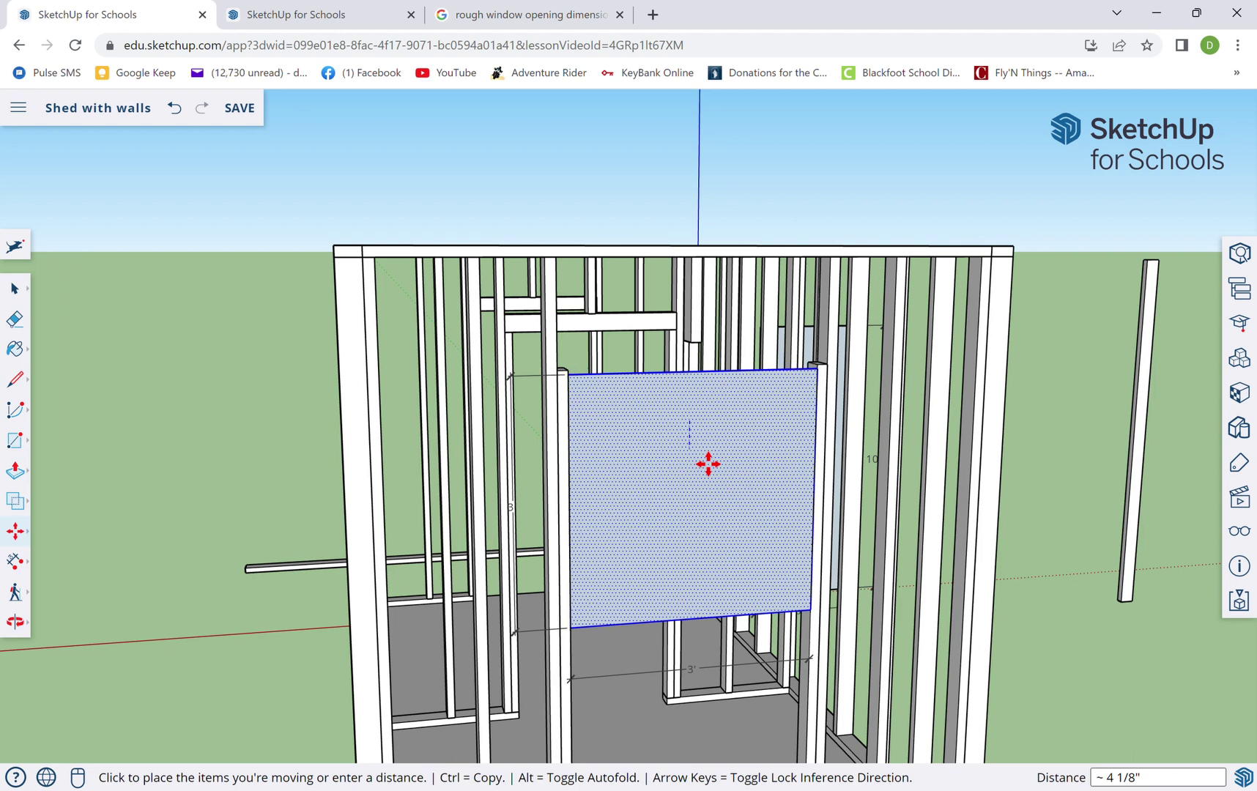
{"action": "left_click", "coordinate": [673, 477]}
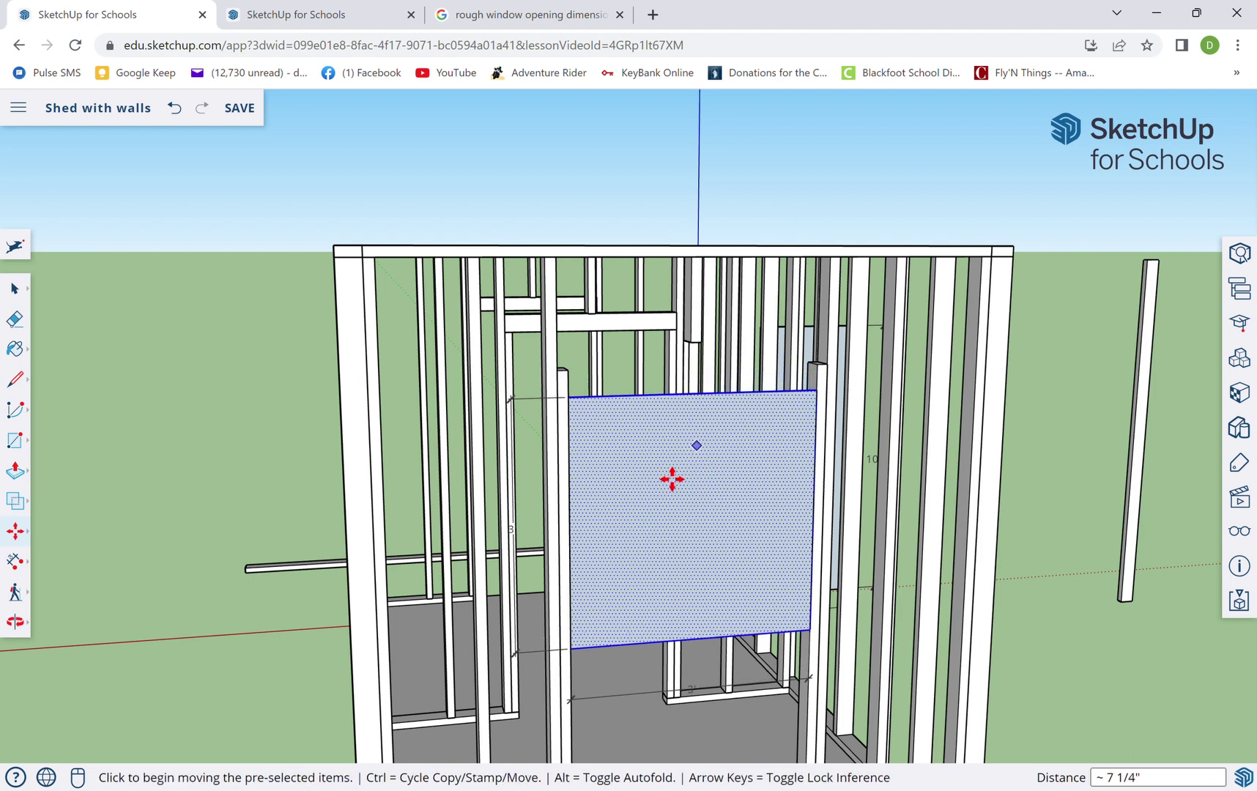
{"action": "middle_click_drag", "start_coordinate": [673, 477], "coordinate": [607, 484]}
{"action": "scroll", "coordinate": [648, 591], "scroll_direction": "down", "scroll_amount": 4}
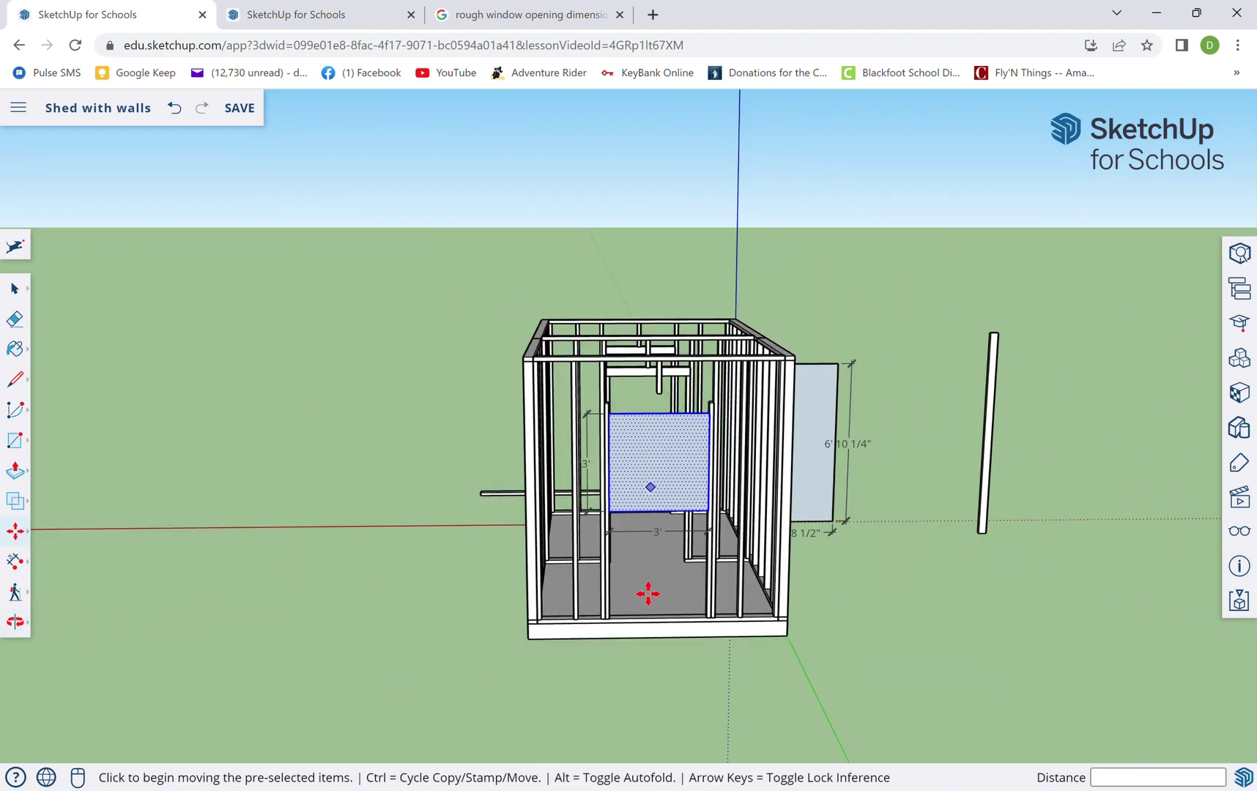
{"action": "scroll", "coordinate": [693, 499], "scroll_direction": "up", "scroll_amount": 3}
{"action": "middle_click_drag", "start_coordinate": [621, 476], "coordinate": [639, 510]}
{"action": "scroll", "coordinate": [642, 496], "scroll_direction": "up", "scroll_amount": 2}
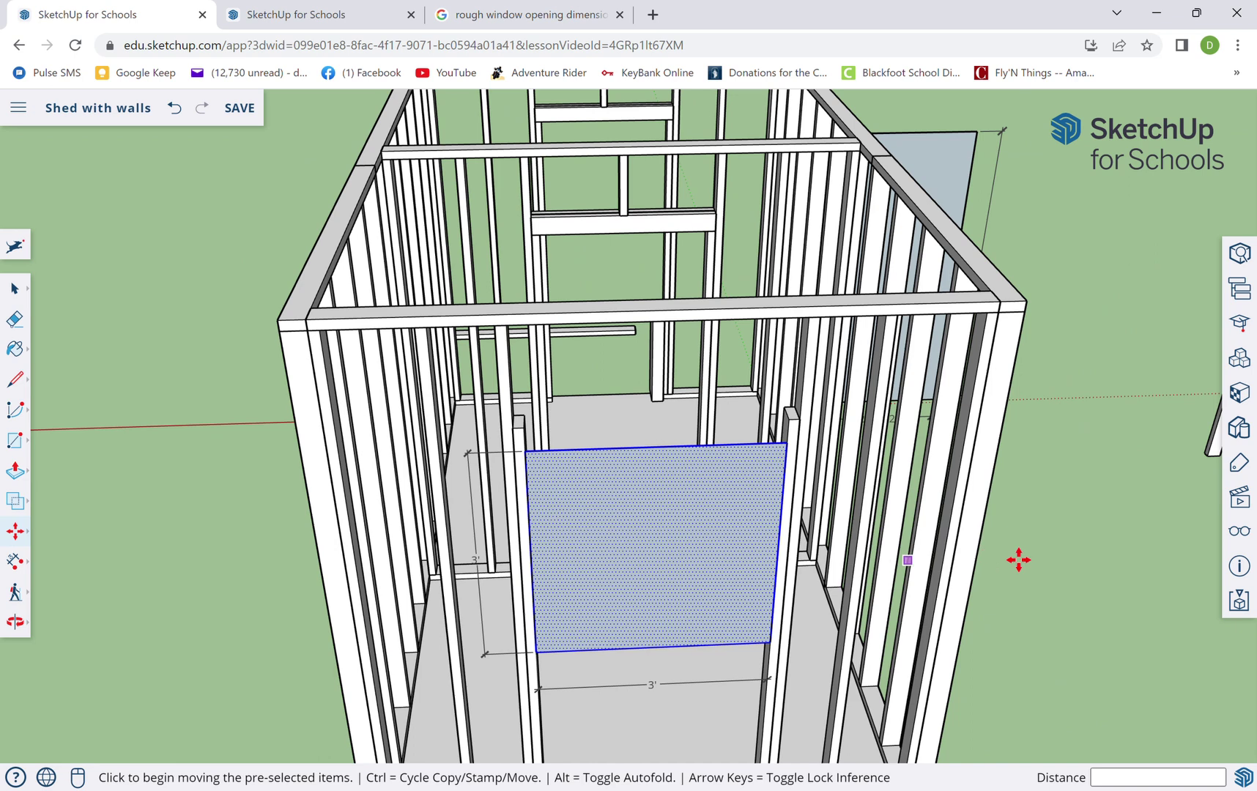
Delete the vertical and bottom 3' dimensions around the window panel
{"action": "key", "text": "space"}
{"action": "left_click", "coordinate": [1040, 538]}
{"action": "scroll", "coordinate": [560, 632], "scroll_direction": "down", "scroll_amount": 2}
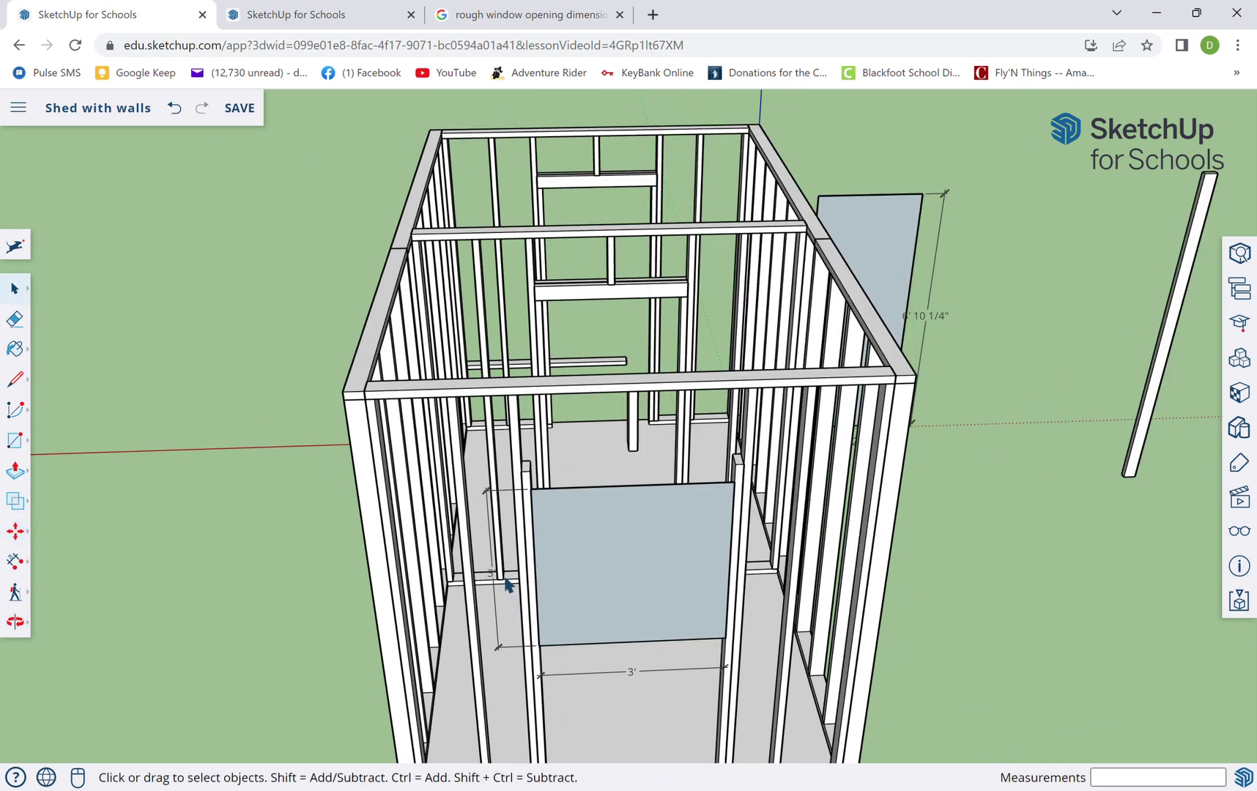
{"action": "key", "text": "Delete"}
{"action": "left_click", "coordinate": [641, 674]}
{"action": "key", "text": "Delete"}
{"action": "scroll", "coordinate": [469, 617], "scroll_direction": "down", "scroll_amount": 3}
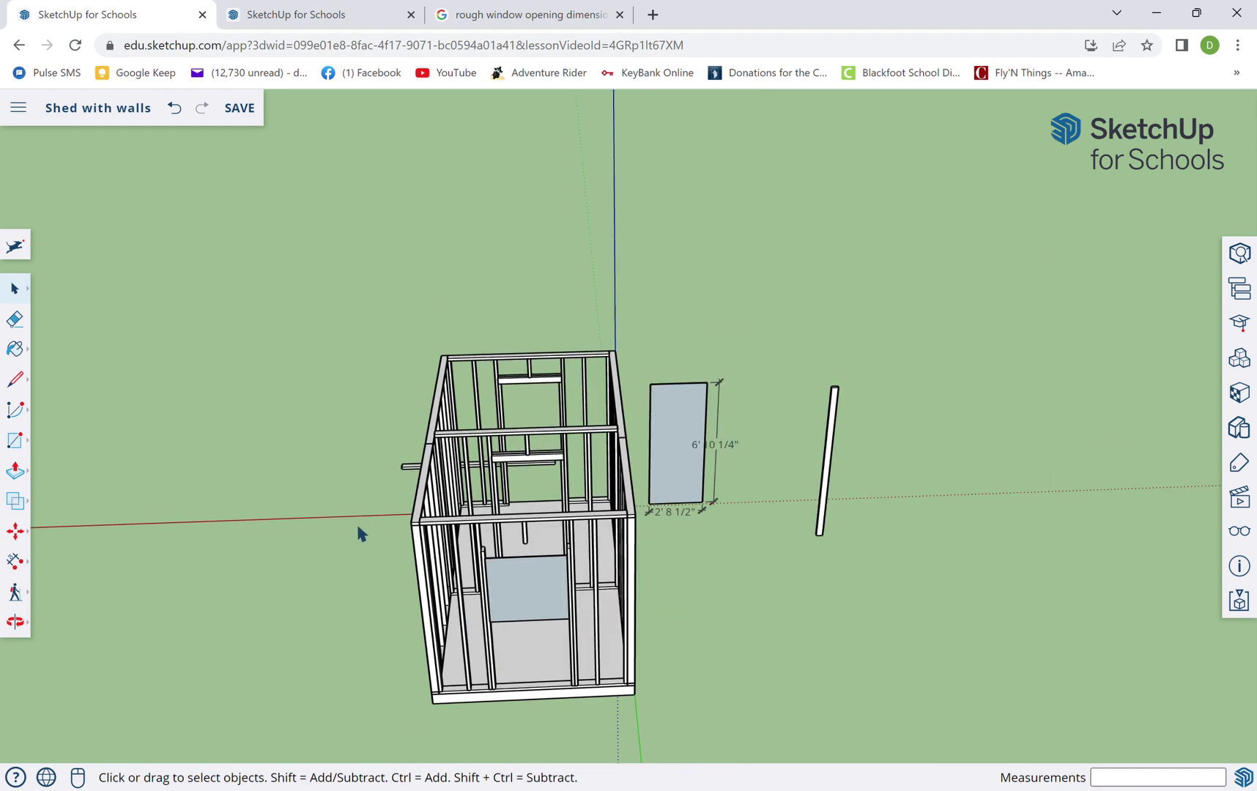
Orbit to a low head-on view of the window wall and select its top plate
{"action": "middle_click_drag", "start_coordinate": [358, 527], "coordinate": [553, 571]}
{"action": "scroll", "coordinate": [553, 586], "scroll_direction": "up", "scroll_amount": 4}
{"action": "middle_click_drag", "start_coordinate": [554, 638], "coordinate": [368, 427]}
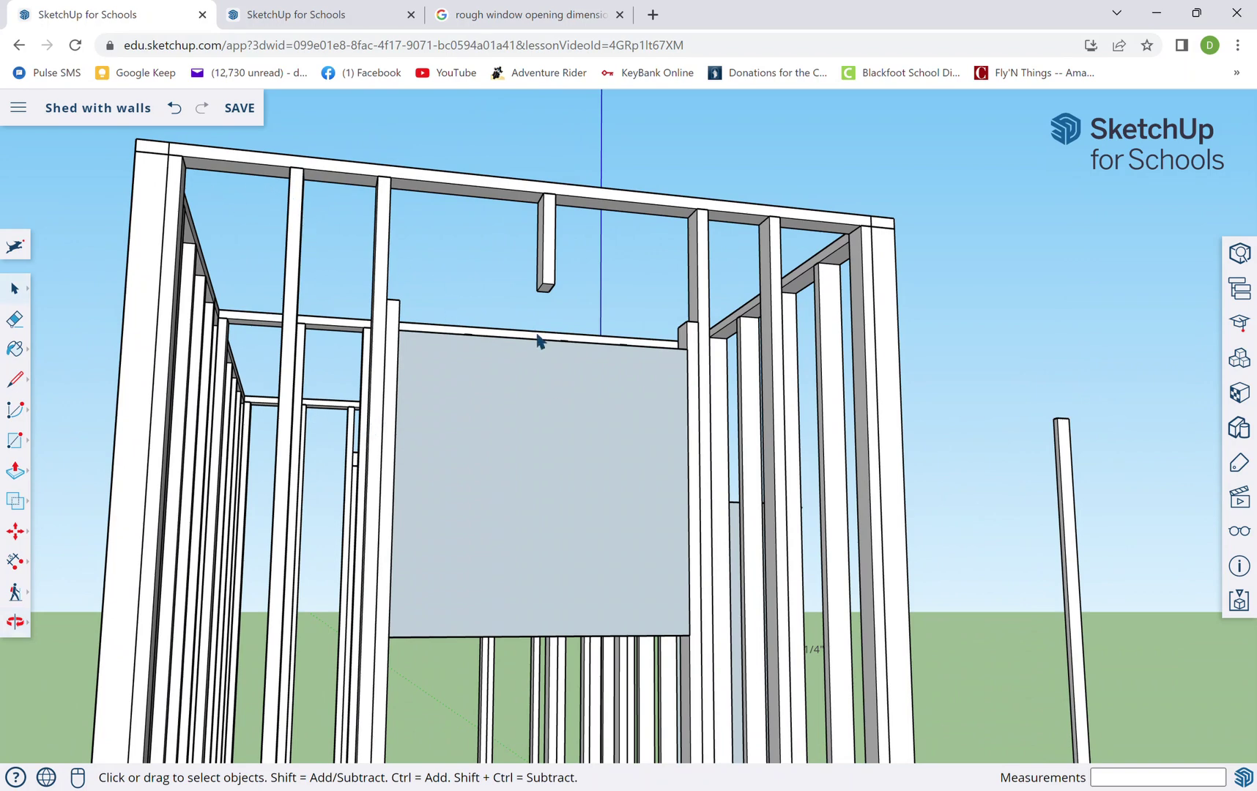
{"action": "middle_click_drag", "start_coordinate": [538, 341], "coordinate": [472, 371]}
{"action": "scroll", "coordinate": [449, 599], "scroll_direction": "down", "scroll_amount": 1}
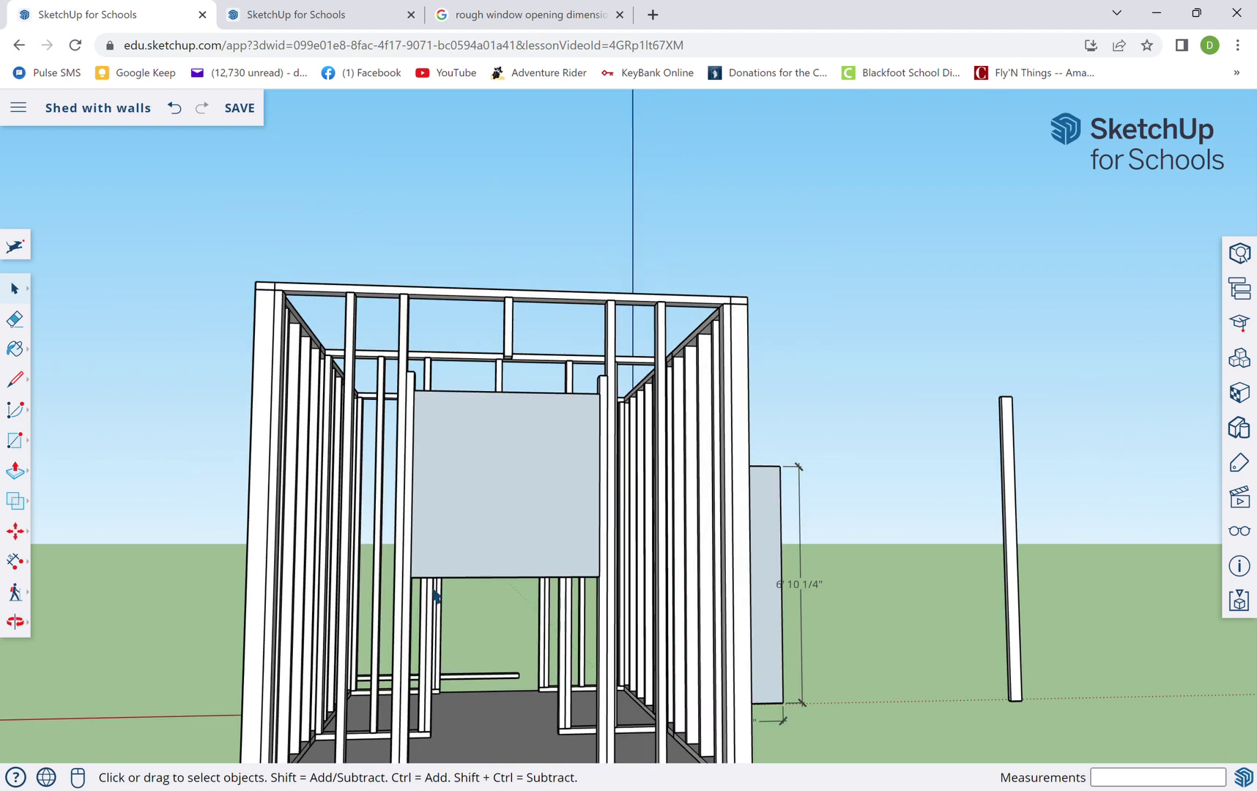
{"action": "scroll", "coordinate": [435, 594], "scroll_direction": "up", "scroll_amount": 2}
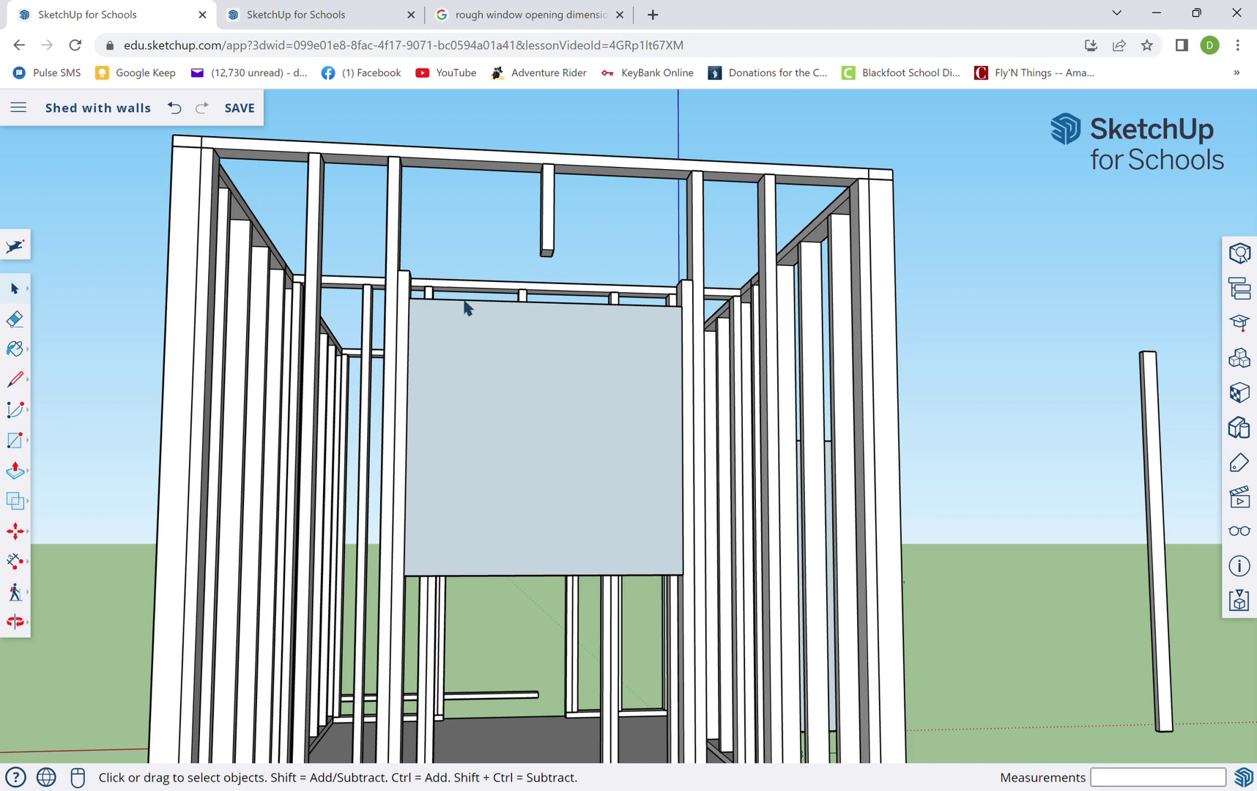
{"action": "left_click", "coordinate": [631, 181]}
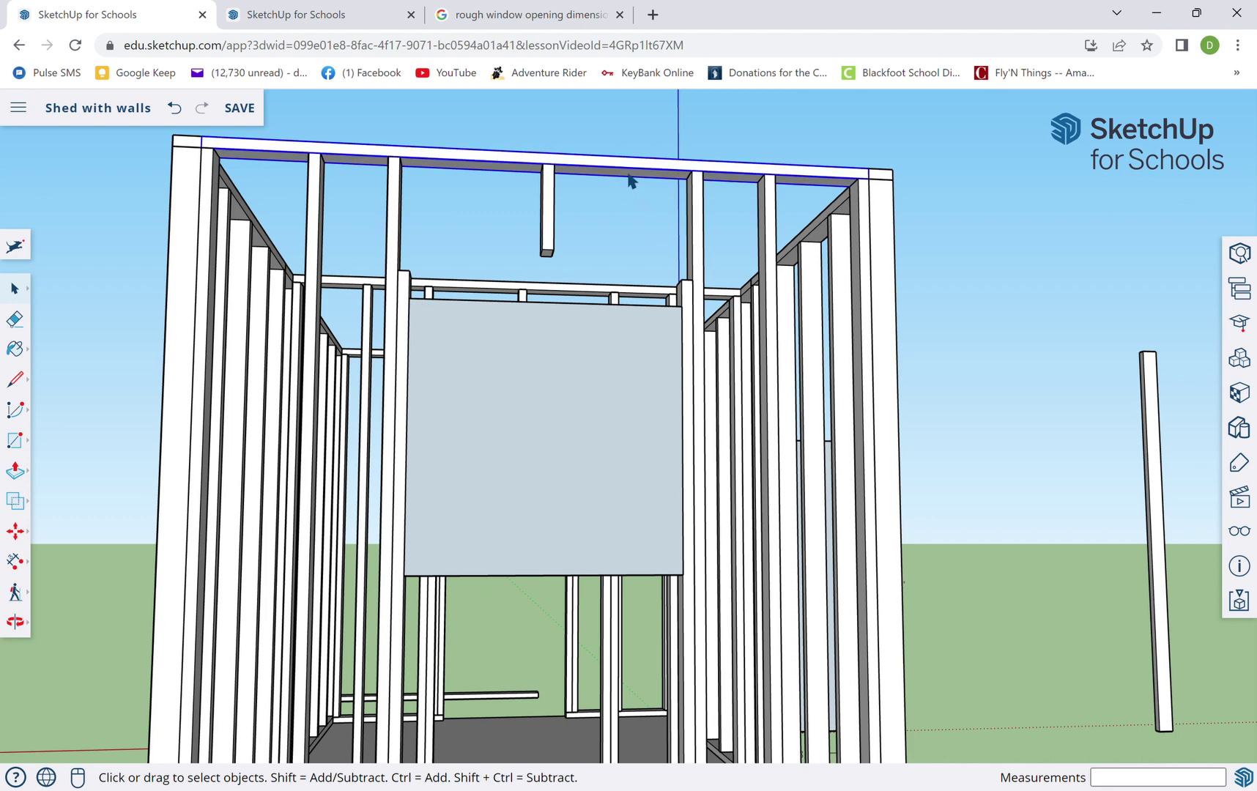
Copy the top plate to the window panel's bottom edge, raise it about 1 5/8", and make it unique
{"action": "key", "text": "m"}
{"action": "key", "text": "ctrl"}
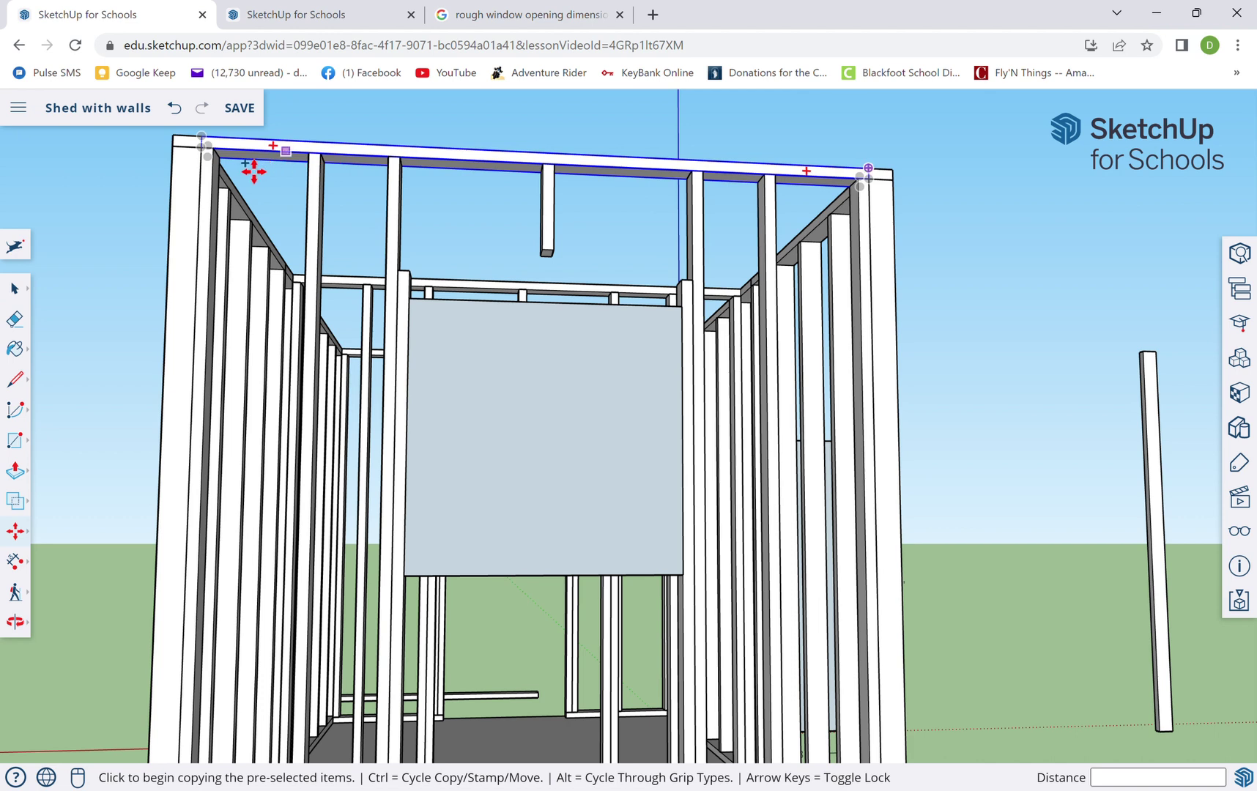
{"action": "left_click", "coordinate": [206, 153]}
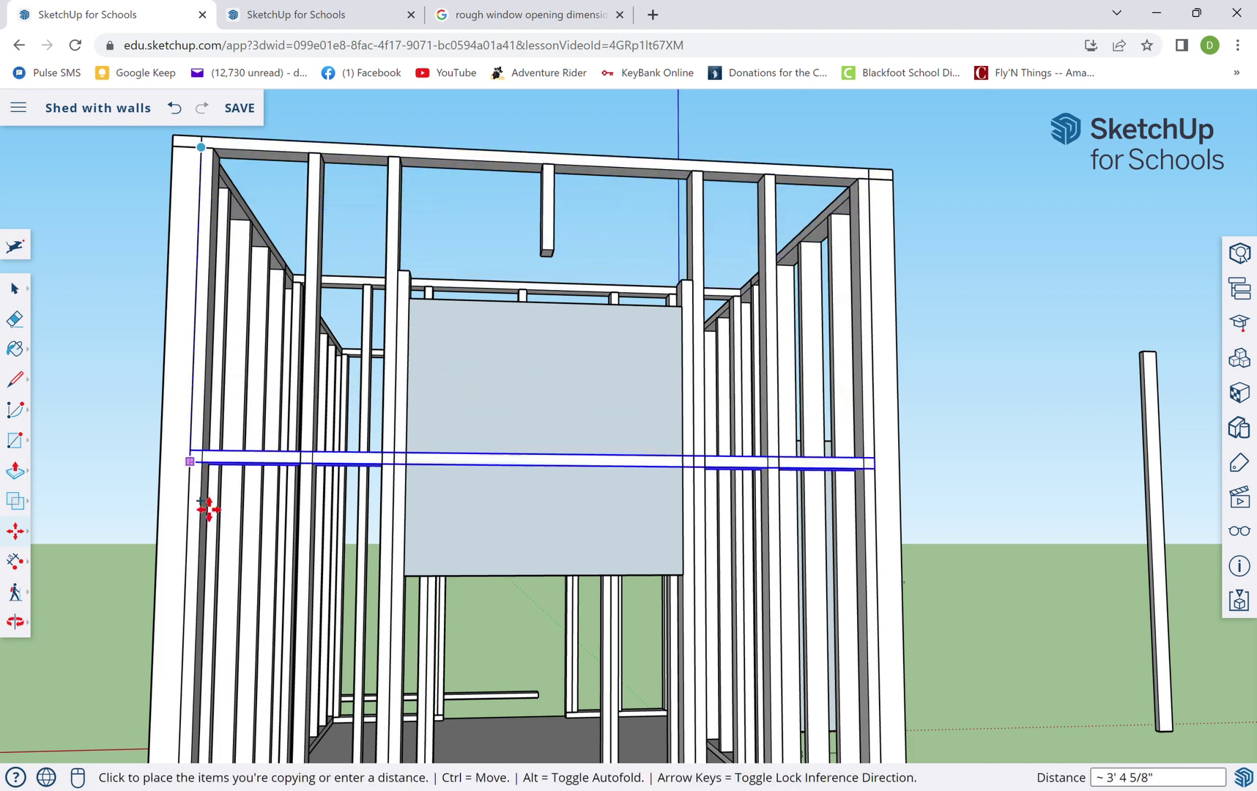
{"action": "left_click", "coordinate": [192, 599]}
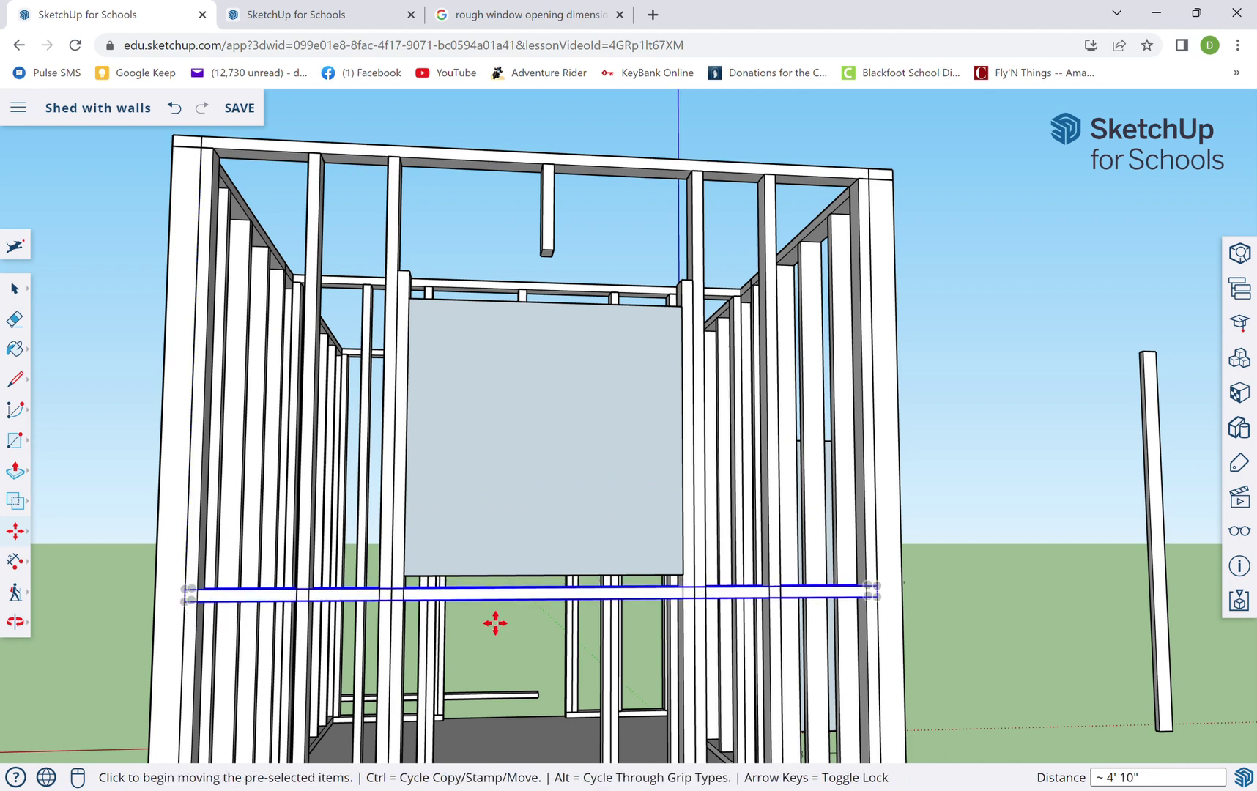
{"action": "left_click", "coordinate": [561, 601]}
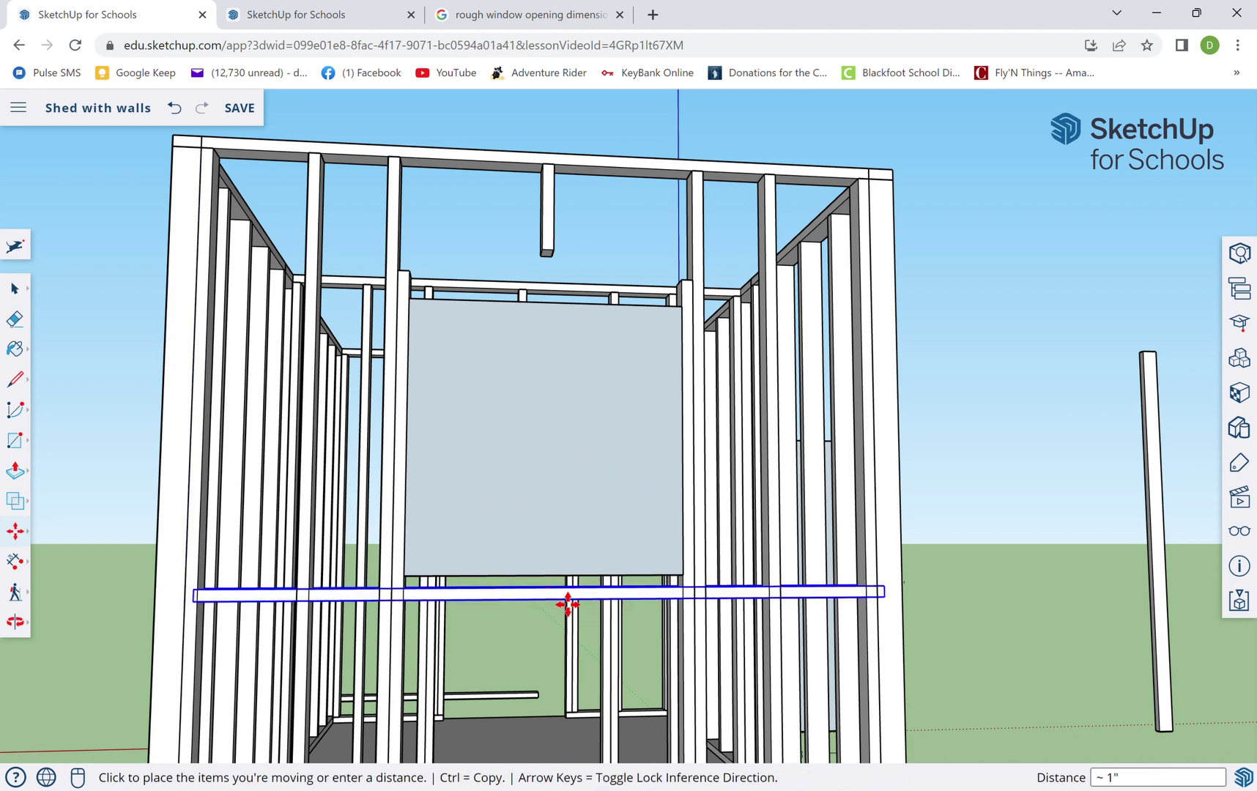
{"action": "left_click", "coordinate": [558, 589]}
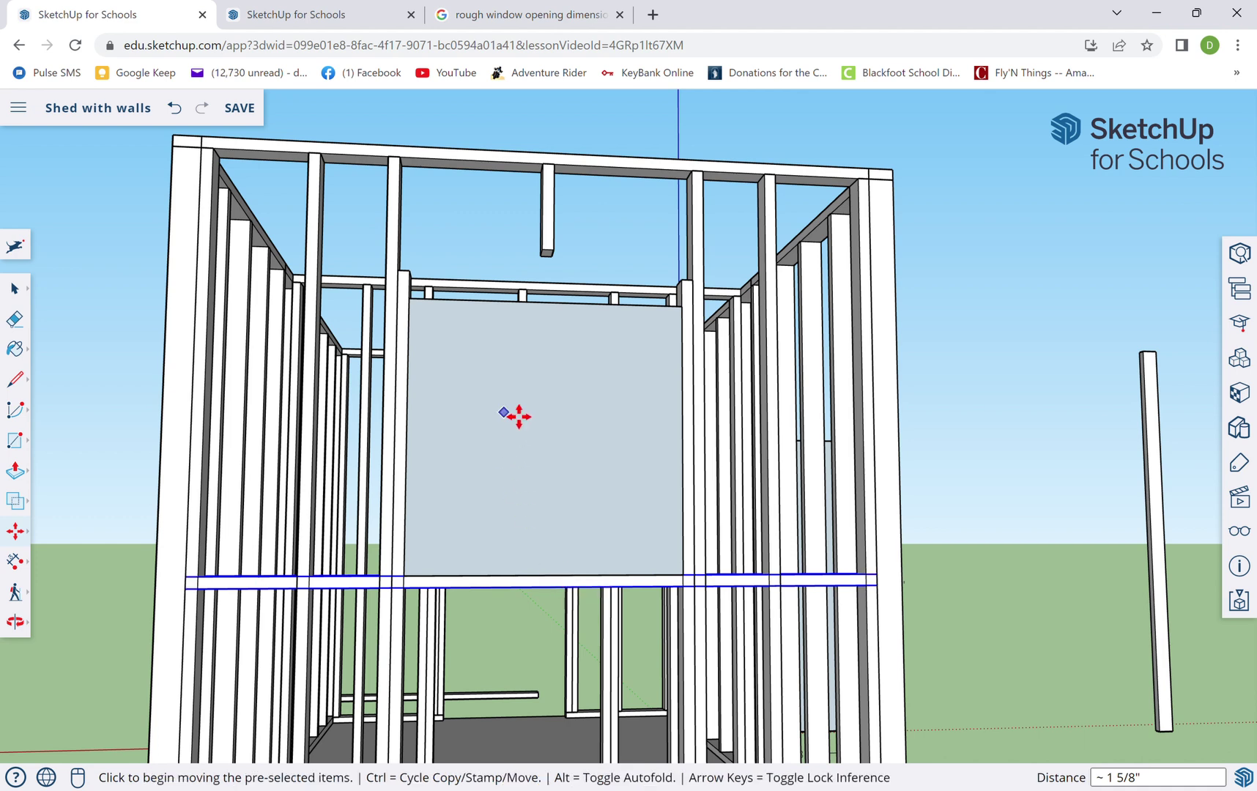
{"action": "key", "text": "space"}
{"action": "right_click", "coordinate": [504, 587]}
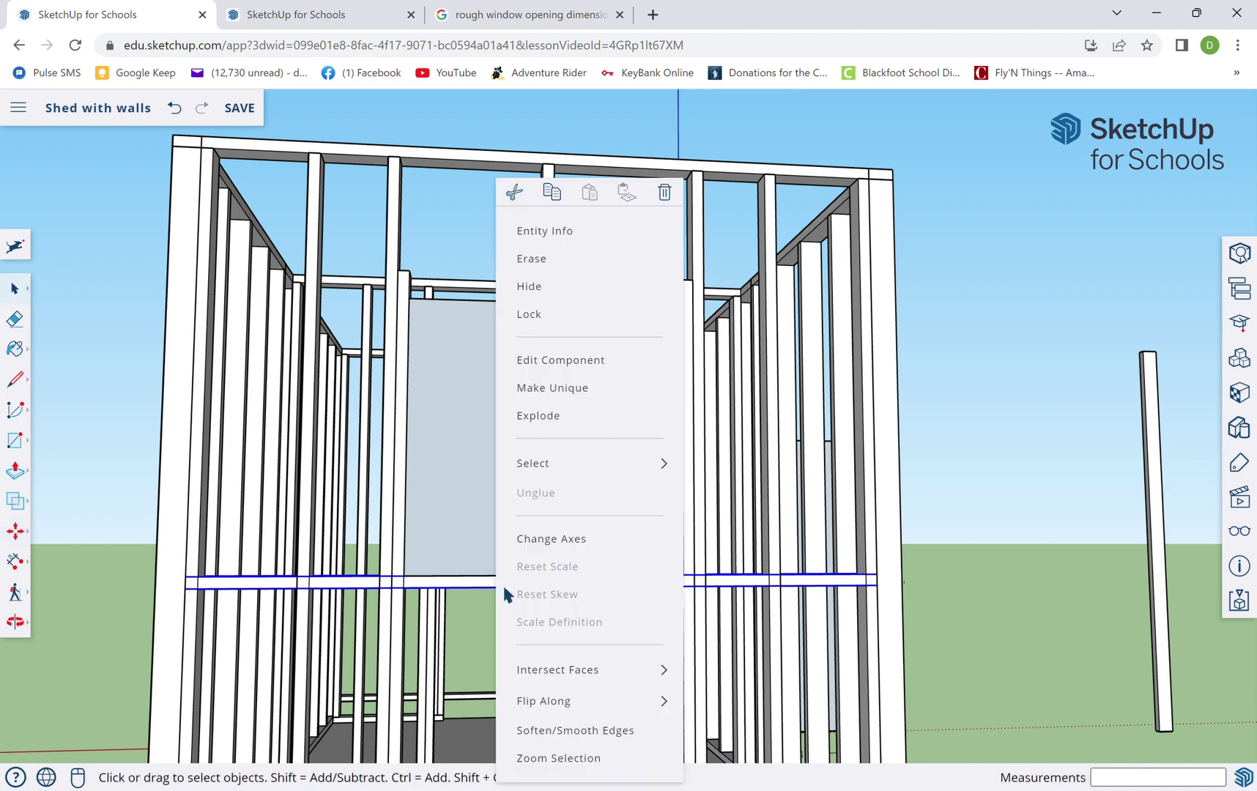
{"action": "left_click", "coordinate": [562, 393]}
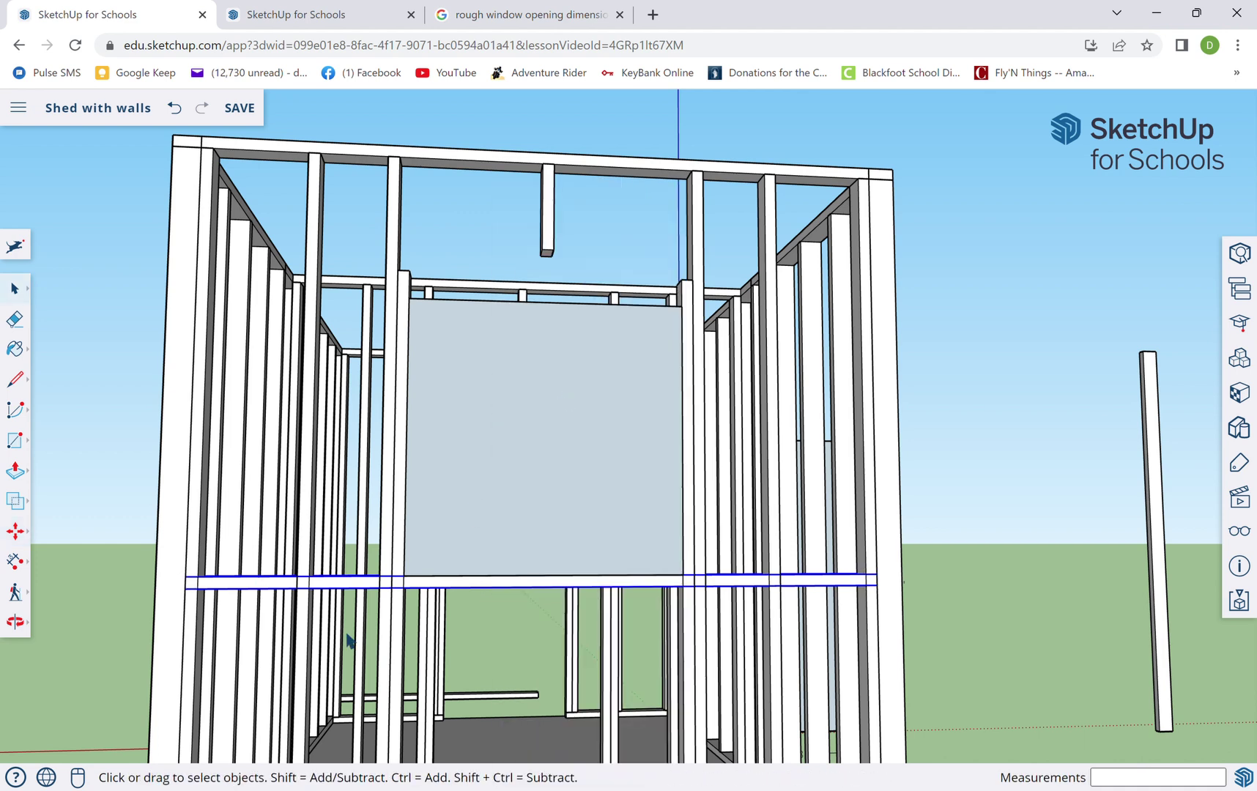
{"action": "middle_click_drag", "start_coordinate": [351, 638], "coordinate": [491, 608]}
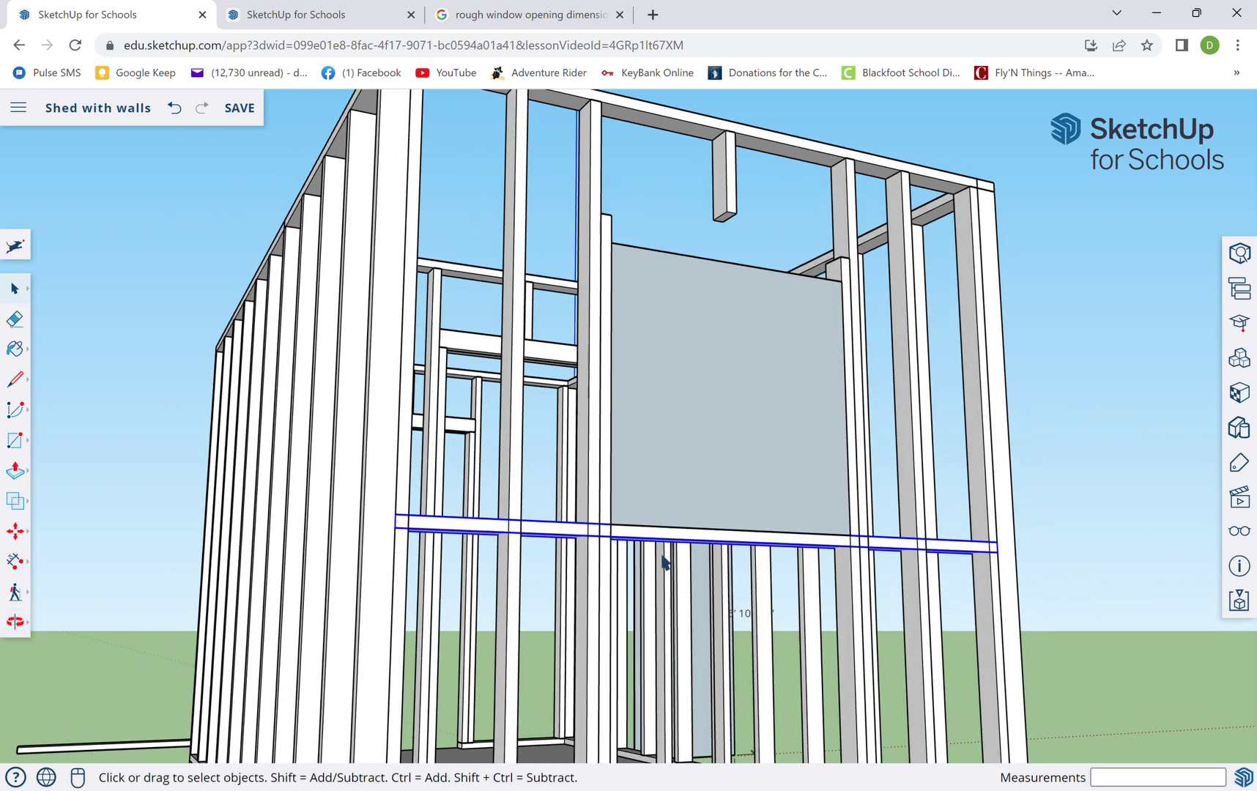
Shorten the copied board by pushing its end face in with Push/Pull
{"action": "double_click", "coordinate": [480, 540]}
{"action": "middle_click_drag", "start_coordinate": [442, 542], "coordinate": [527, 561]}
{"action": "scroll", "coordinate": [482, 561], "scroll_direction": "up", "scroll_amount": 5}
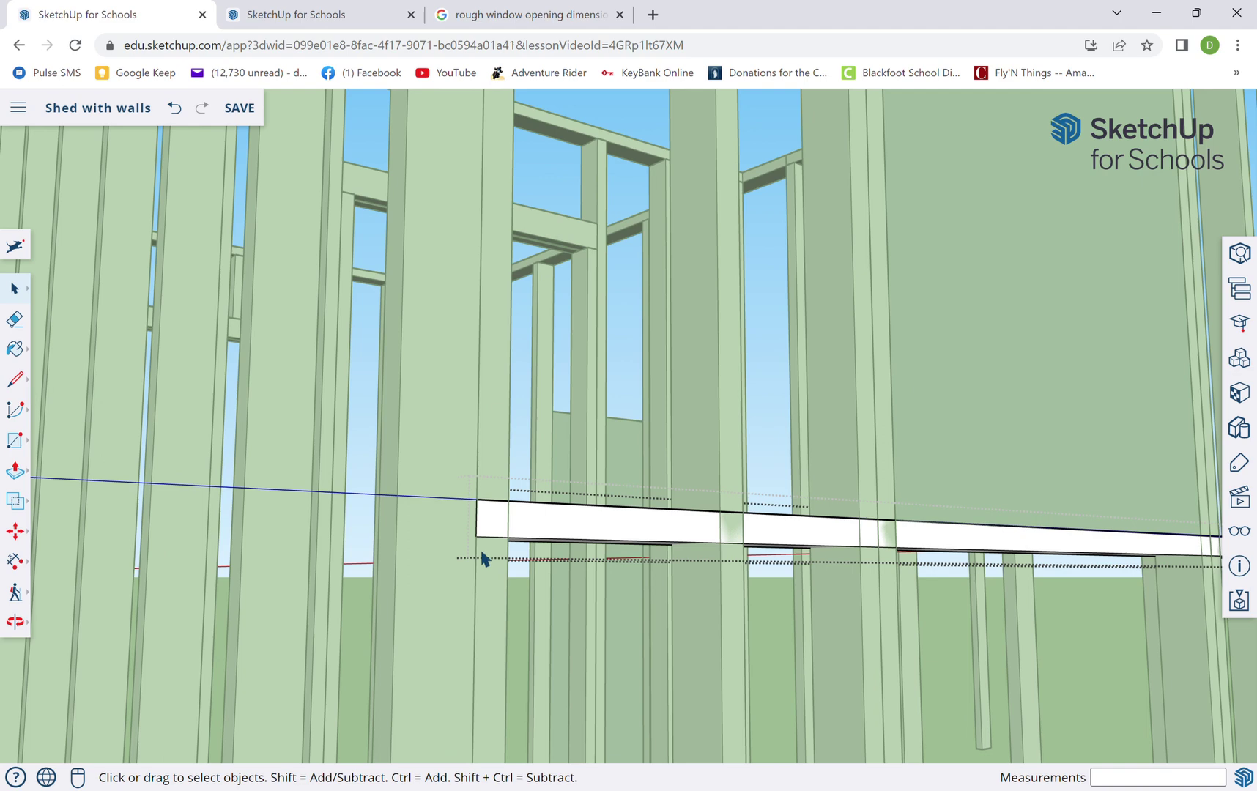
{"action": "key", "text": "p"}
{"action": "left_click", "coordinate": [487, 524]}
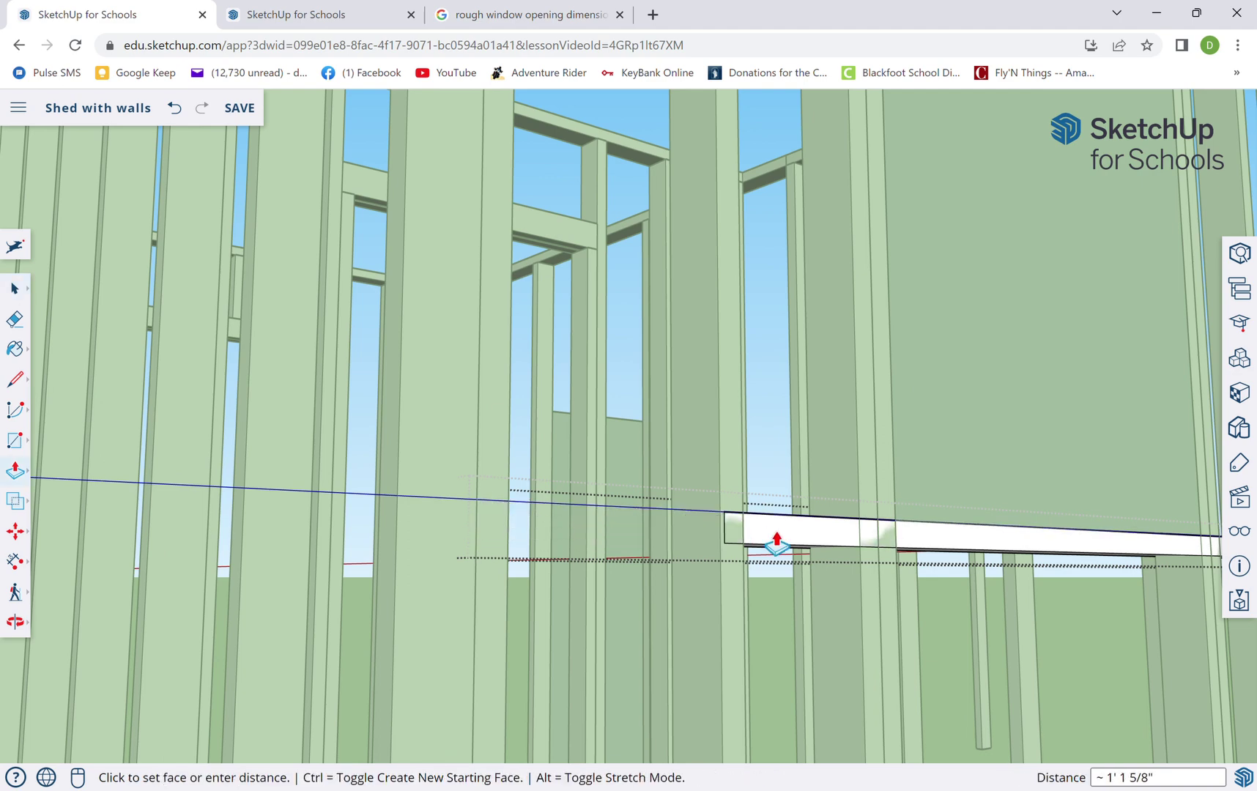
{"action": "middle_click_drag", "start_coordinate": [870, 553], "coordinate": [987, 569]}
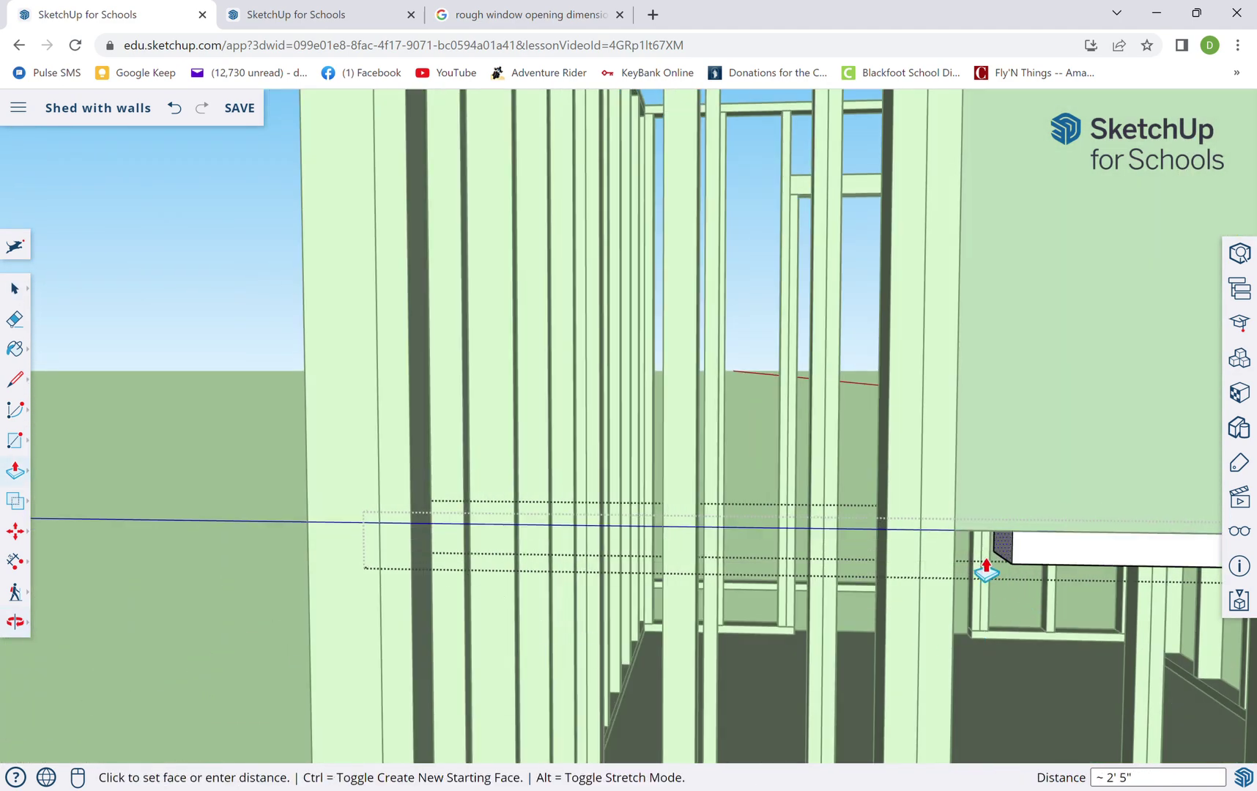
{"action": "left_click", "coordinate": [928, 571]}
{"action": "scroll", "coordinate": [875, 575], "scroll_direction": "down", "scroll_amount": 3}
{"action": "scroll", "coordinate": [878, 553], "scroll_direction": "up", "scroll_amount": 3}
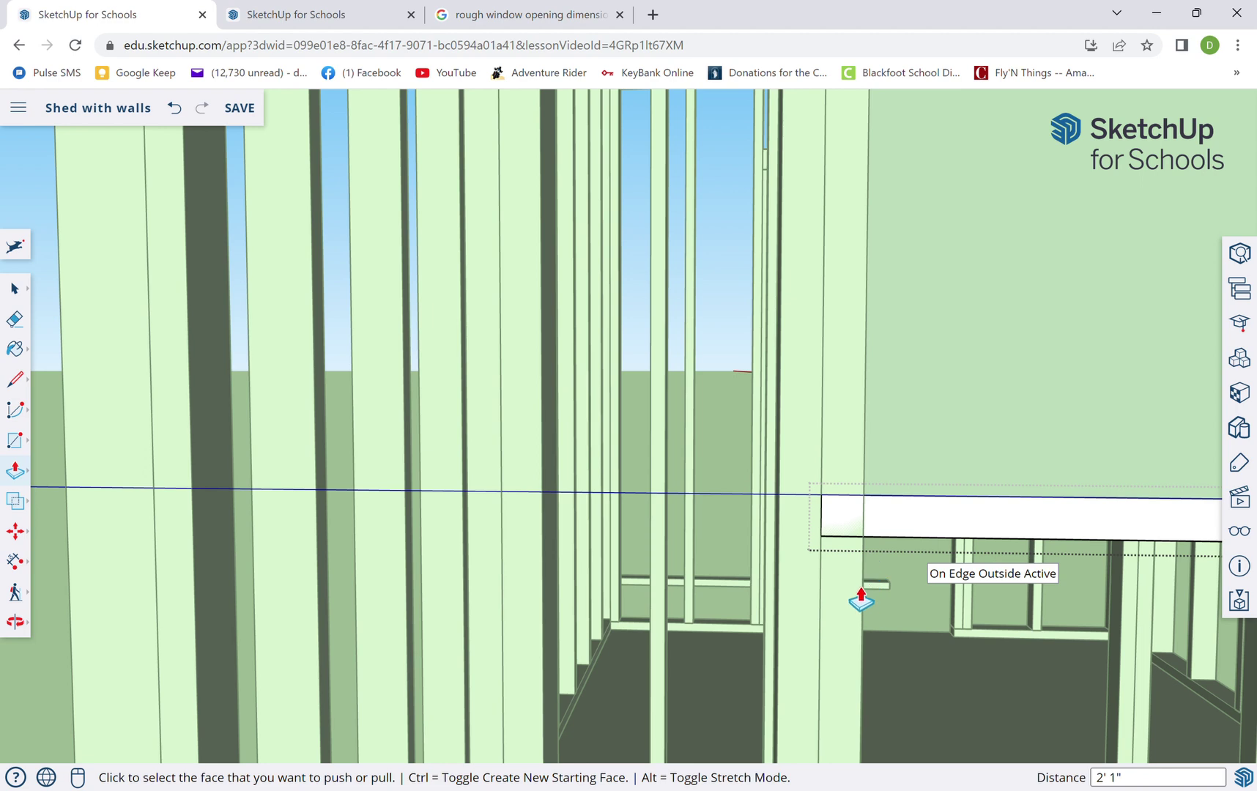
{"action": "scroll", "coordinate": [642, 550], "scroll_direction": "down", "scroll_amount": 6}
Extend the white sill face to 2' 1" and close the sill edit
{"action": "middle_click_drag", "start_coordinate": [864, 575], "coordinate": [653, 604]}
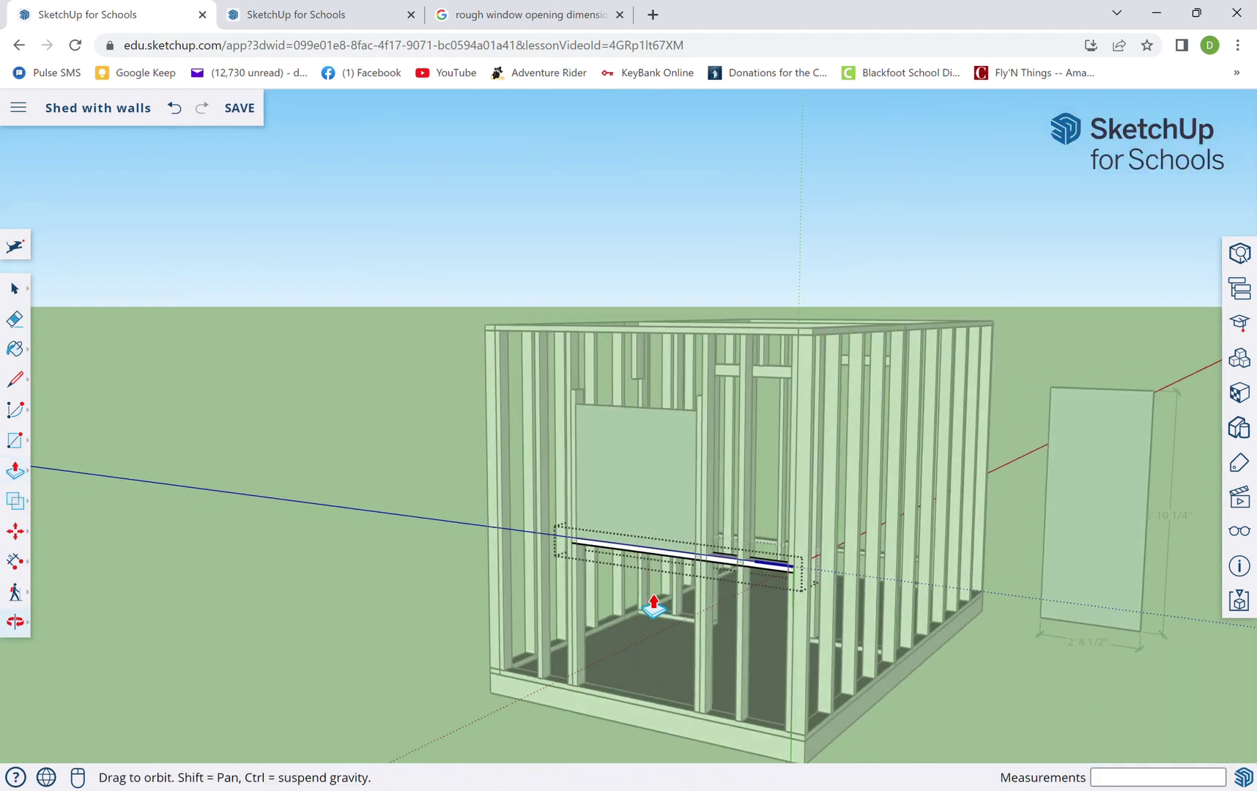
{"action": "scroll", "coordinate": [802, 583], "scroll_direction": "up", "scroll_amount": 5}
{"action": "left_click", "coordinate": [825, 572]}
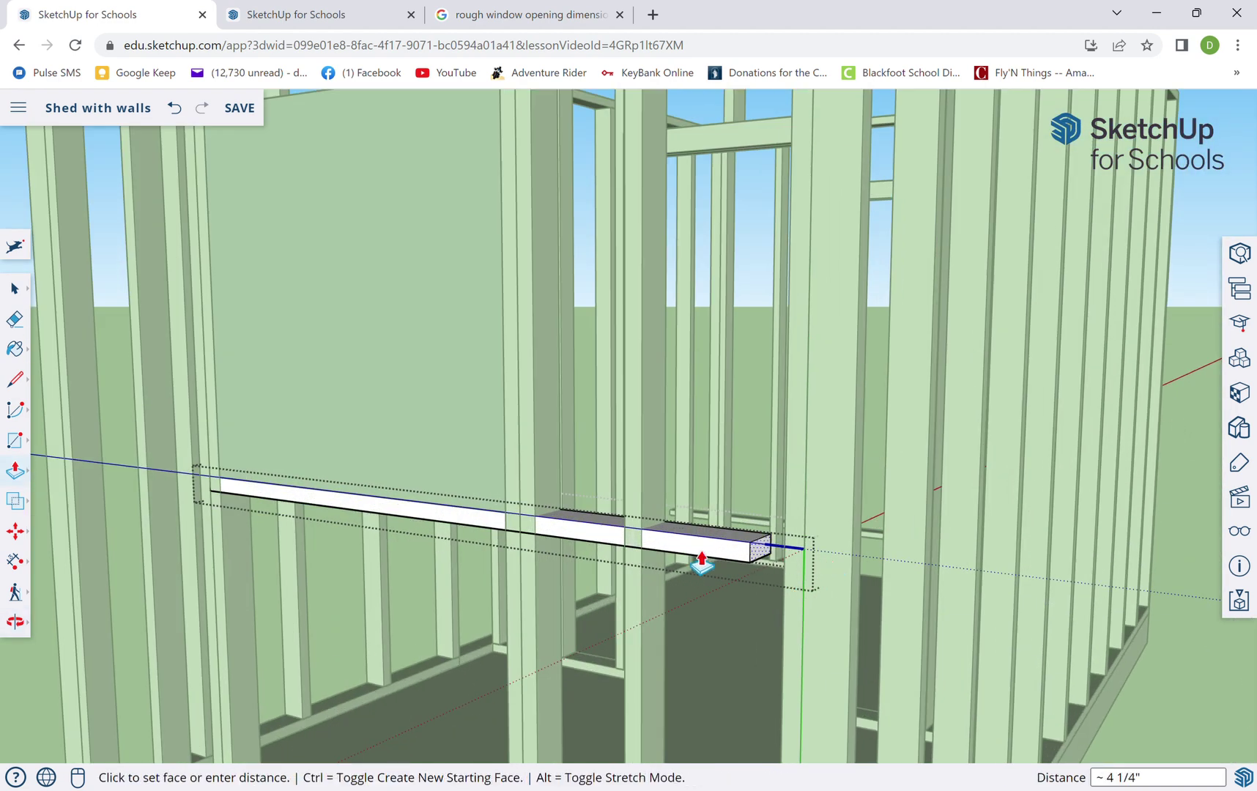
{"action": "left_click", "coordinate": [534, 540]}
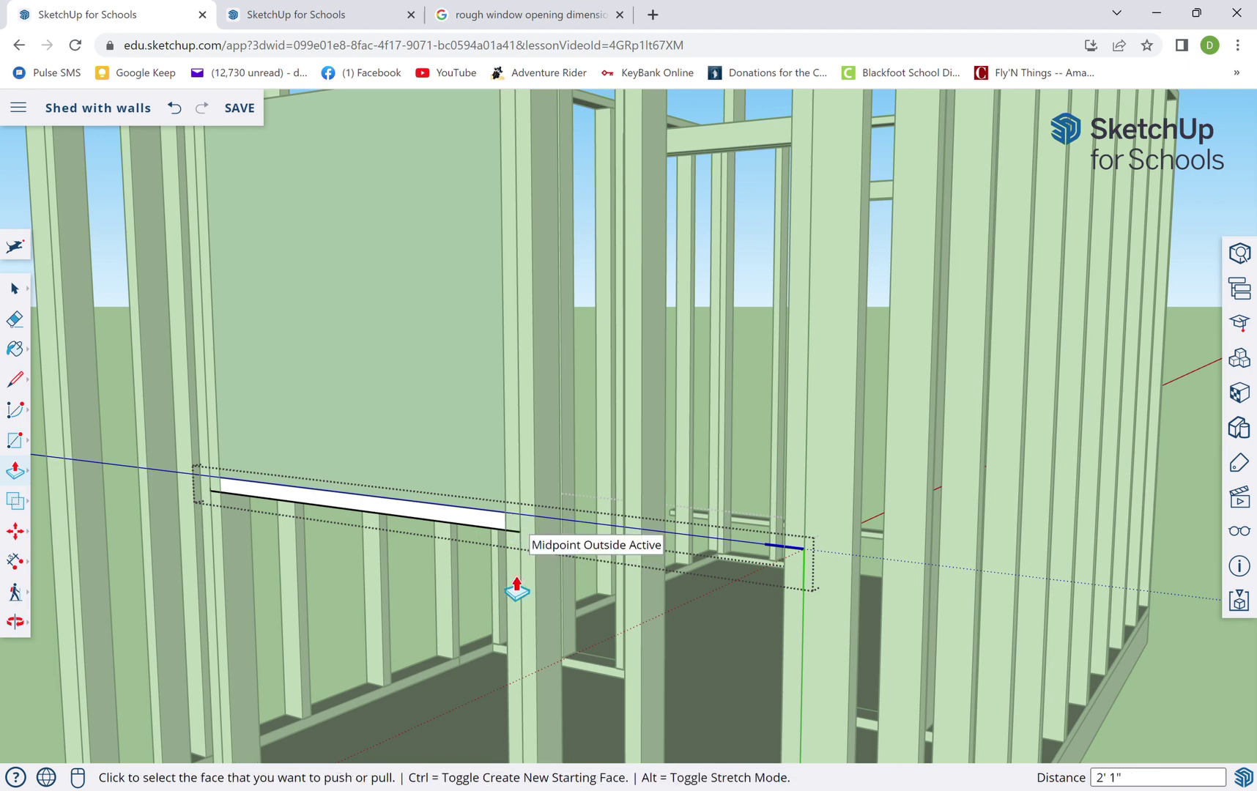
{"action": "scroll", "coordinate": [517, 589], "scroll_direction": "down", "scroll_amount": 5}
{"action": "middle_click_drag", "start_coordinate": [427, 591], "coordinate": [554, 556]}
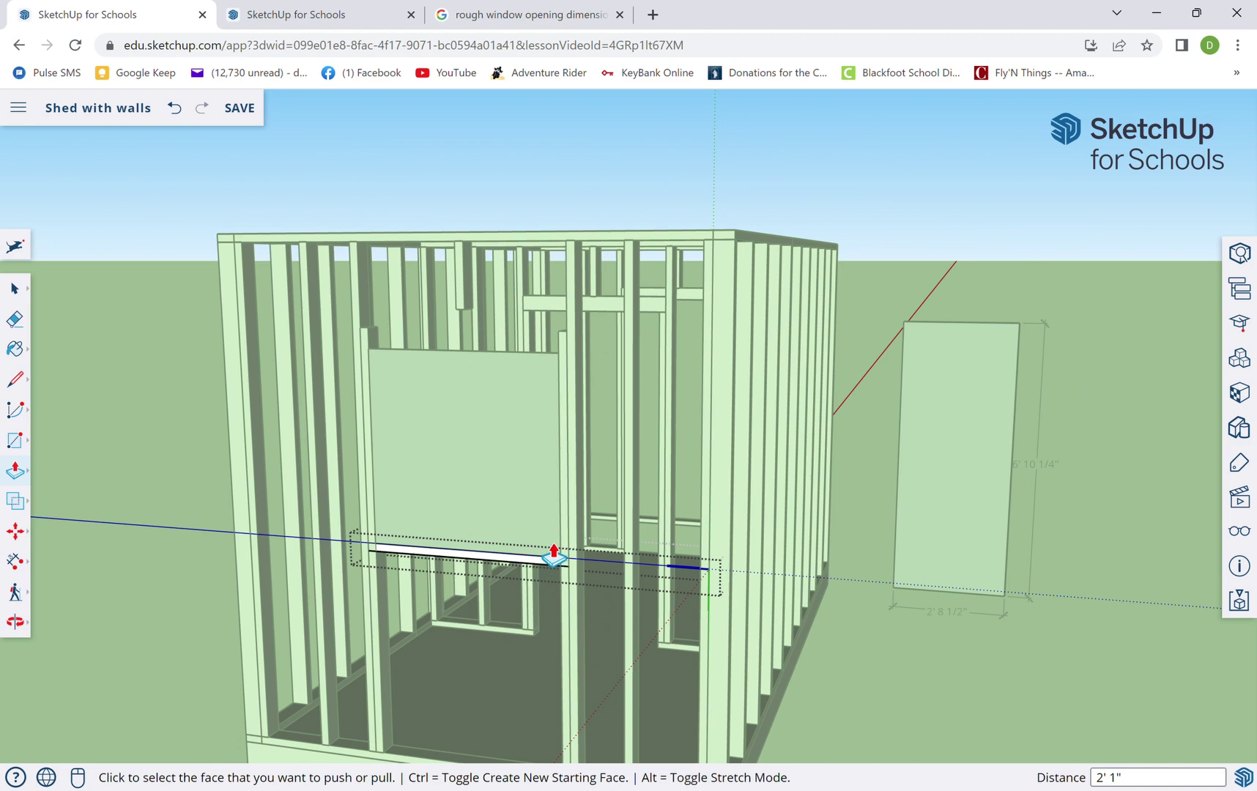
{"action": "key", "text": "space"}
{"action": "left_click", "coordinate": [589, 439]}
{"action": "middle_click_drag", "start_coordinate": [546, 369], "coordinate": [643, 442]}
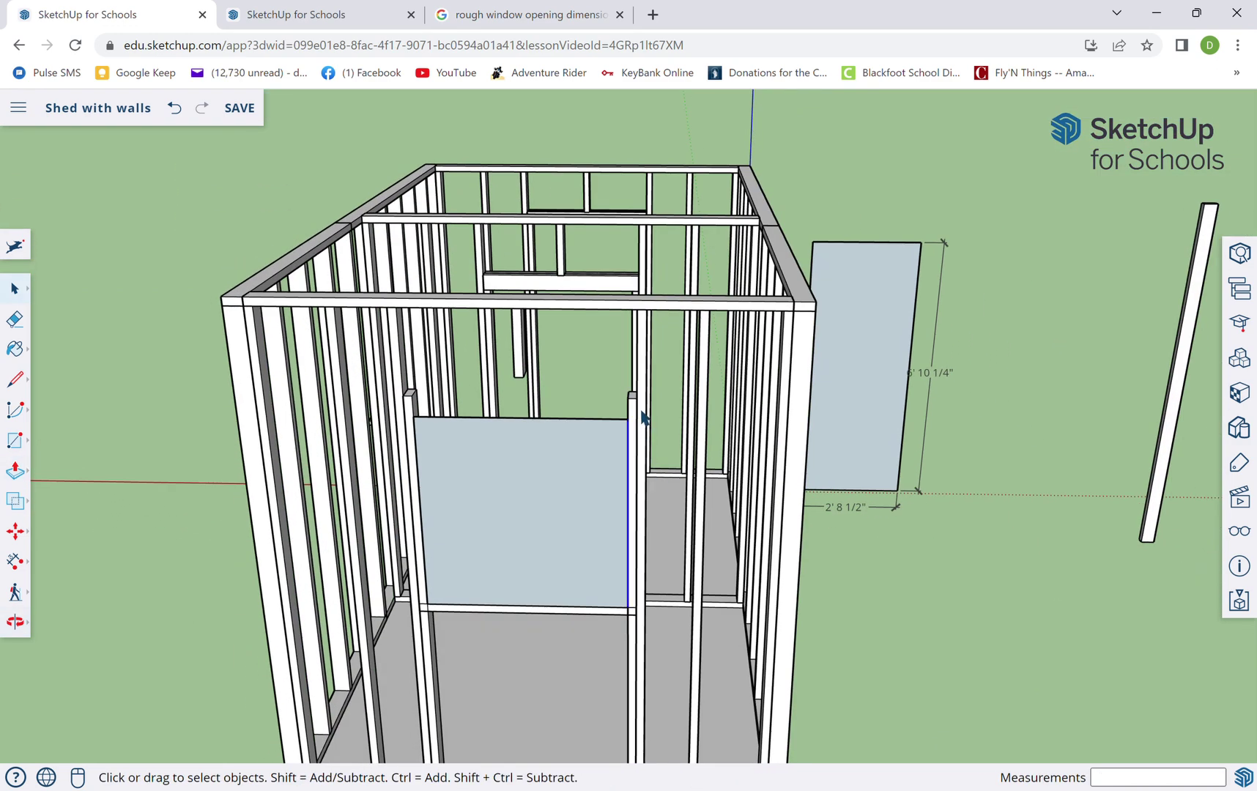
Push the top face of the stud beside the window to a new height
{"action": "left_click", "coordinate": [641, 415]}
{"action": "double_click", "coordinate": [643, 416]}
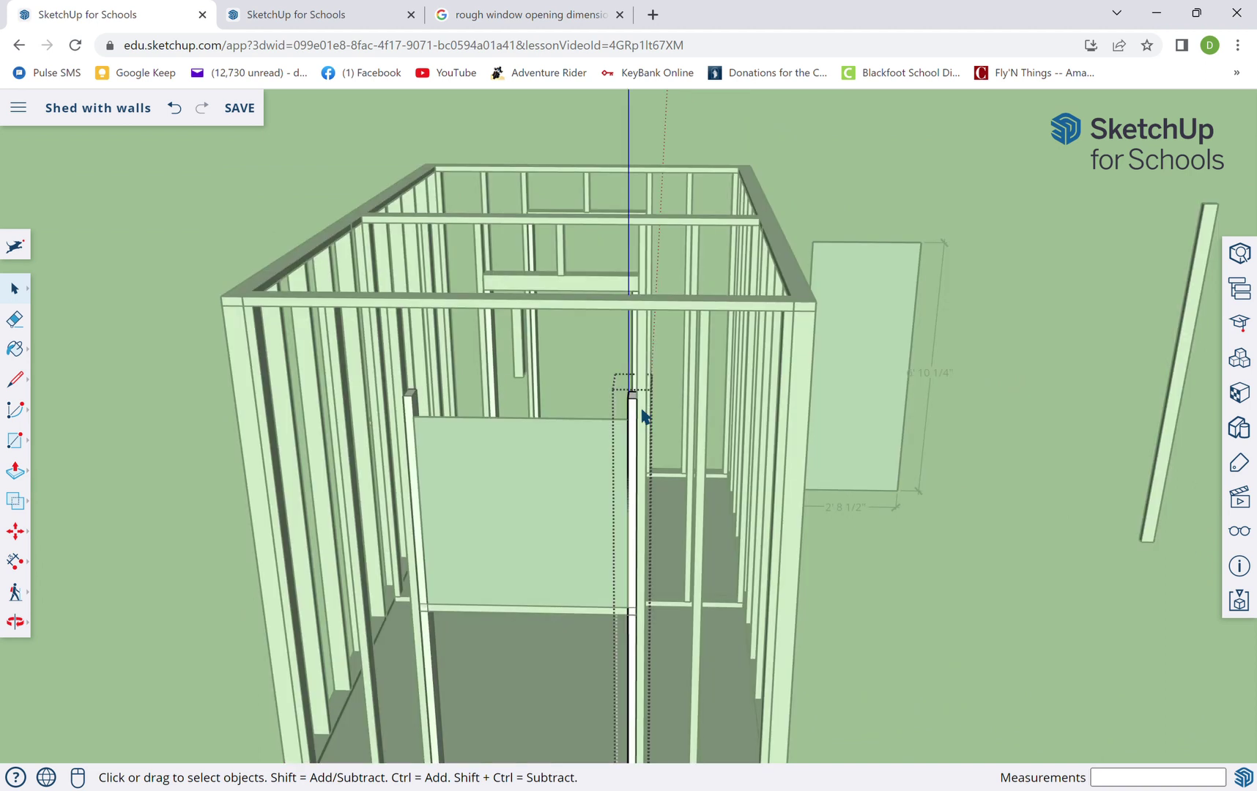
{"action": "key", "text": "p"}
{"action": "left_click", "coordinate": [642, 412]}
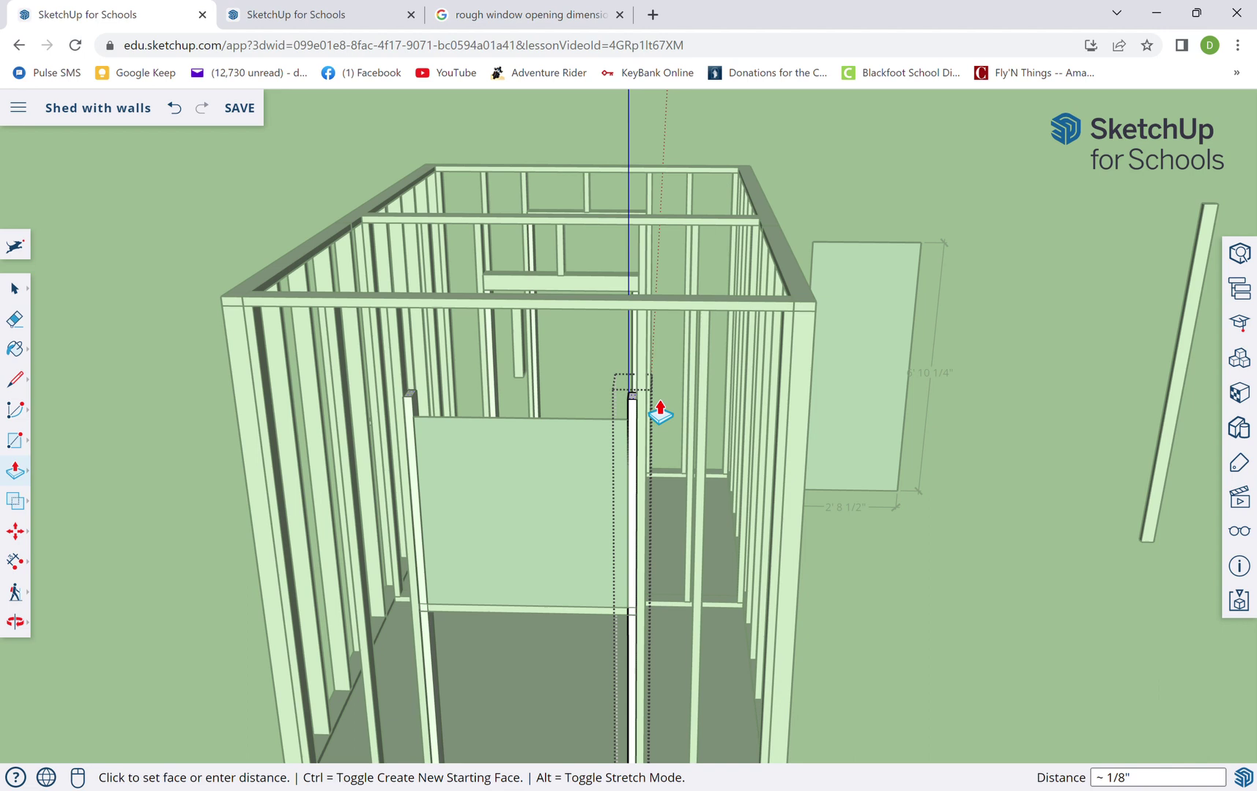
{"action": "left_click", "coordinate": [660, 411]}
{"action": "key", "text": "space"}
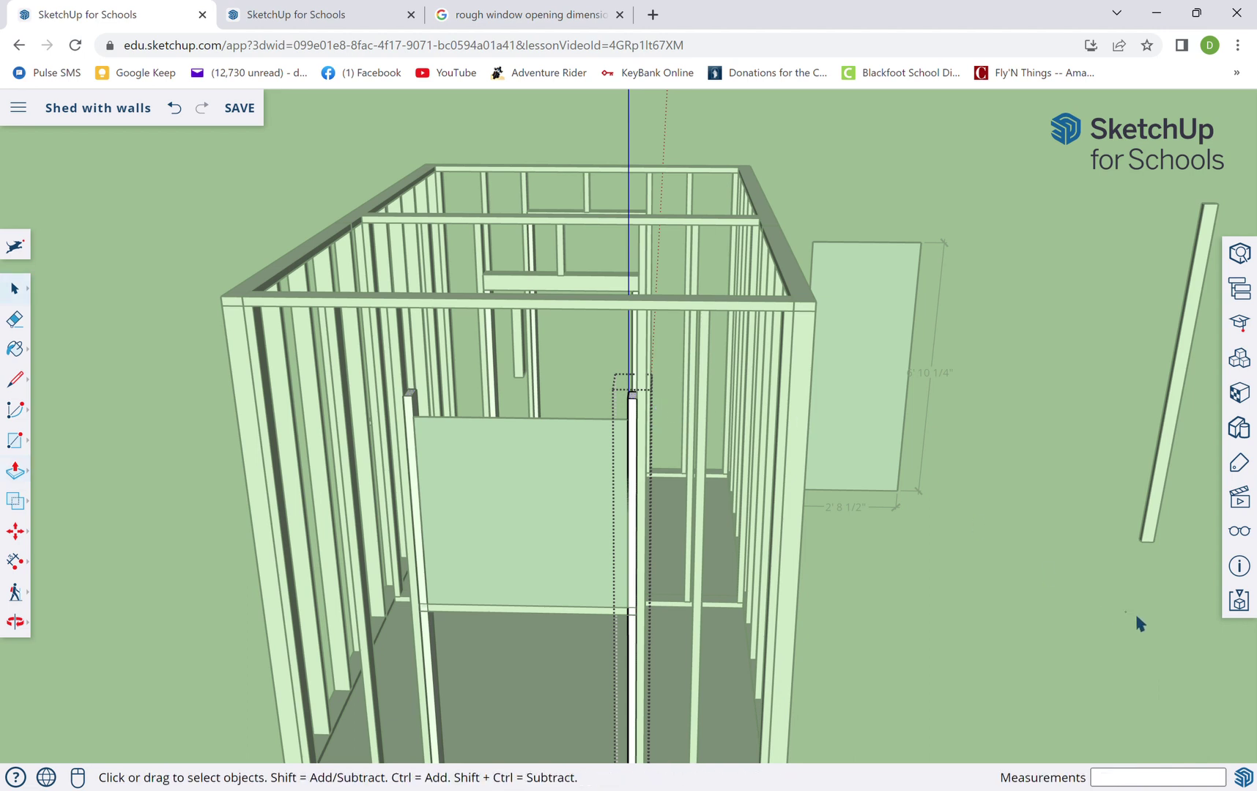
{"action": "left_click", "coordinate": [969, 570]}
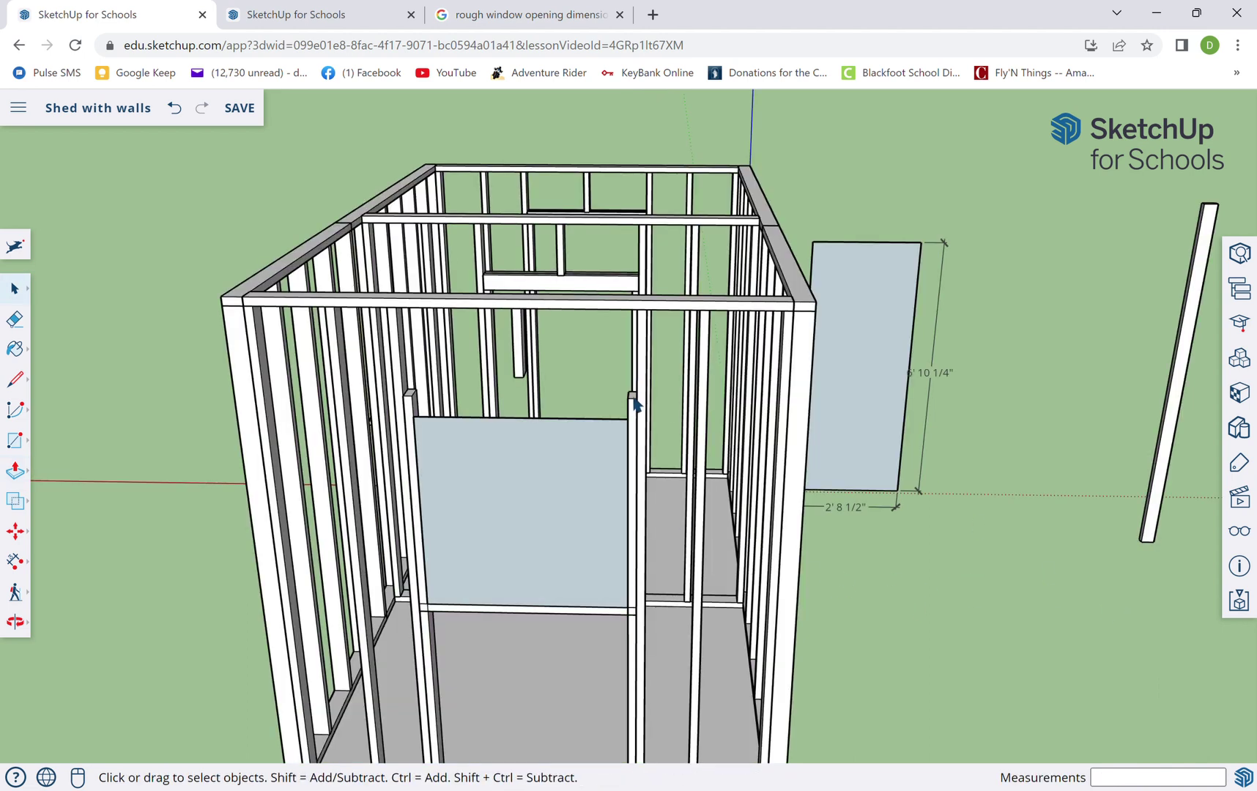
Make the stud right of the window opening unique
{"action": "left_click", "coordinate": [638, 424]}
{"action": "right_click", "coordinate": [638, 424]}
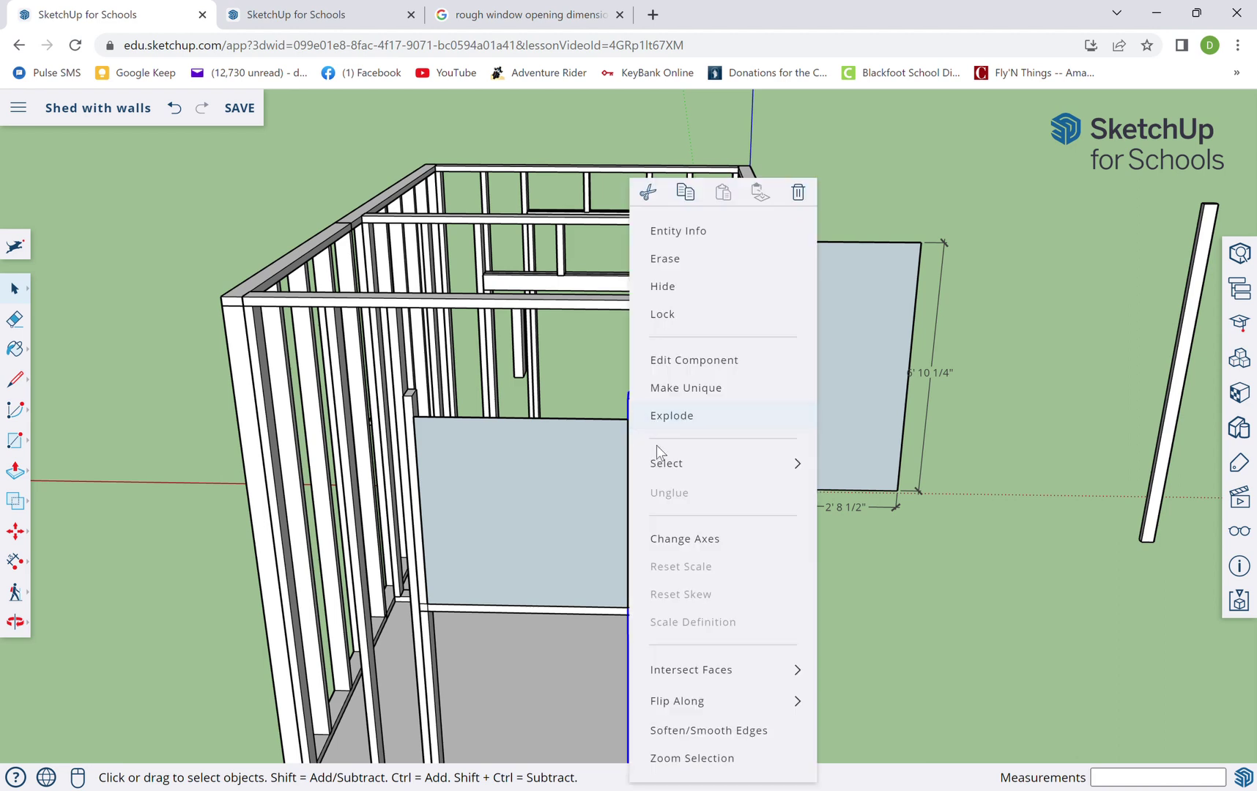
{"action": "left_click", "coordinate": [695, 388]}
{"action": "scroll", "coordinate": [634, 421], "scroll_direction": "up", "scroll_amount": 3}
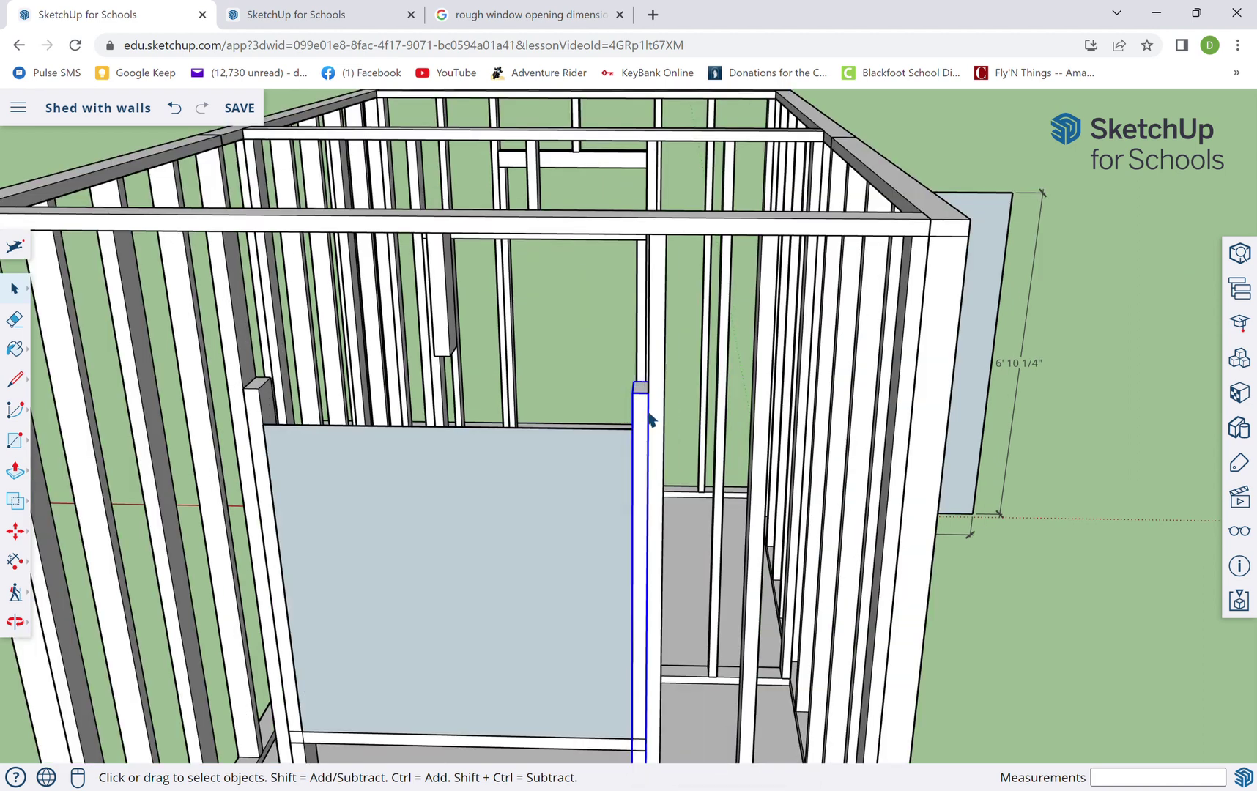
Push the right stud's top face down so it sits under the window sill
{"action": "double_click", "coordinate": [647, 413]}
{"action": "key", "text": "p"}
{"action": "left_click", "coordinate": [651, 396]}
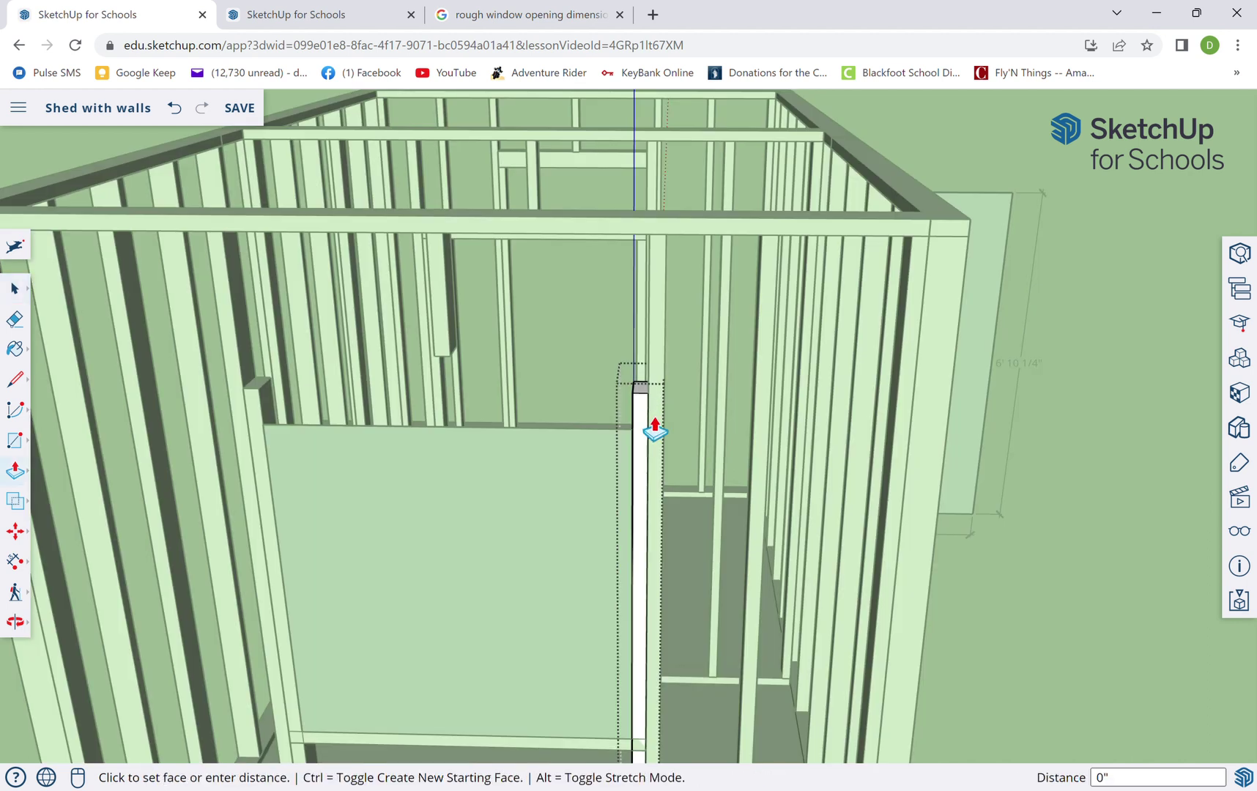
{"action": "scroll", "coordinate": [649, 722], "scroll_direction": "down", "scroll_amount": 3}
{"action": "scroll", "coordinate": [648, 740], "scroll_direction": "down", "scroll_amount": 3}
{"action": "scroll", "coordinate": [648, 746], "scroll_direction": "up", "scroll_amount": 6}
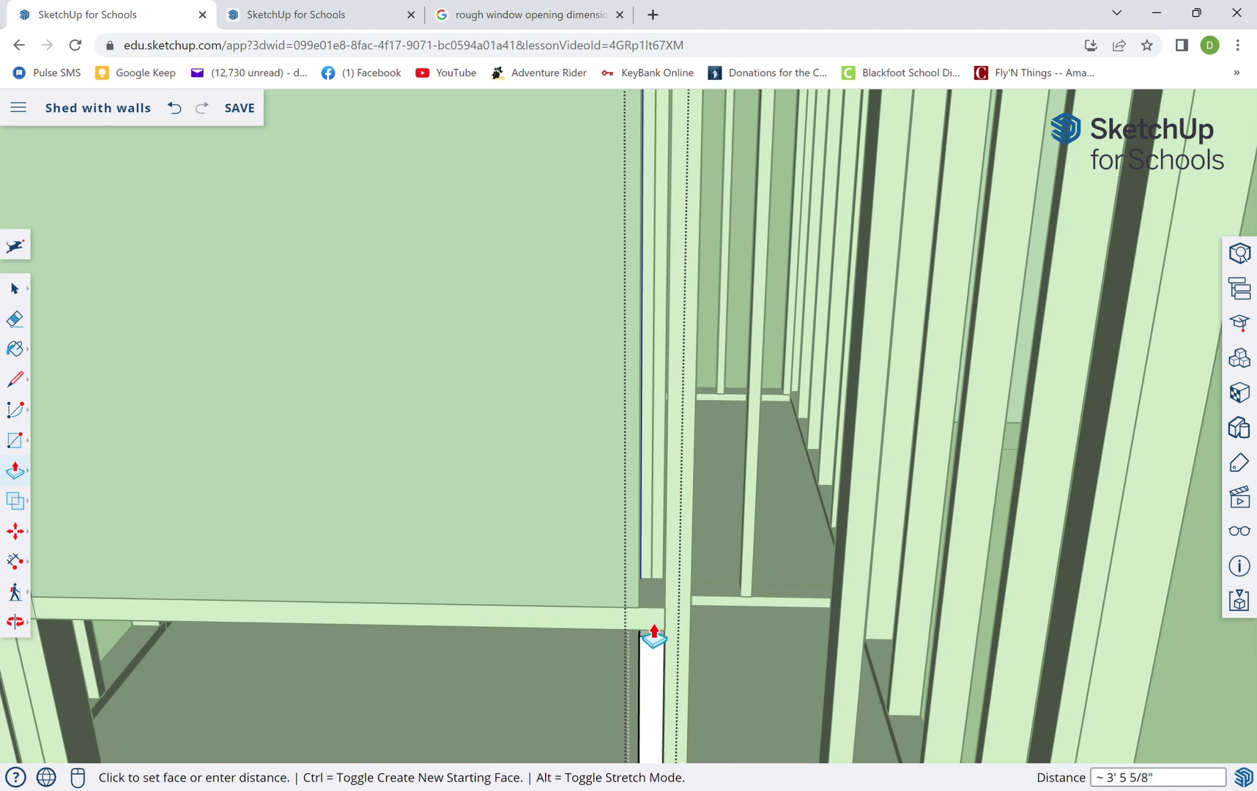
{"action": "left_click", "coordinate": [680, 643]}
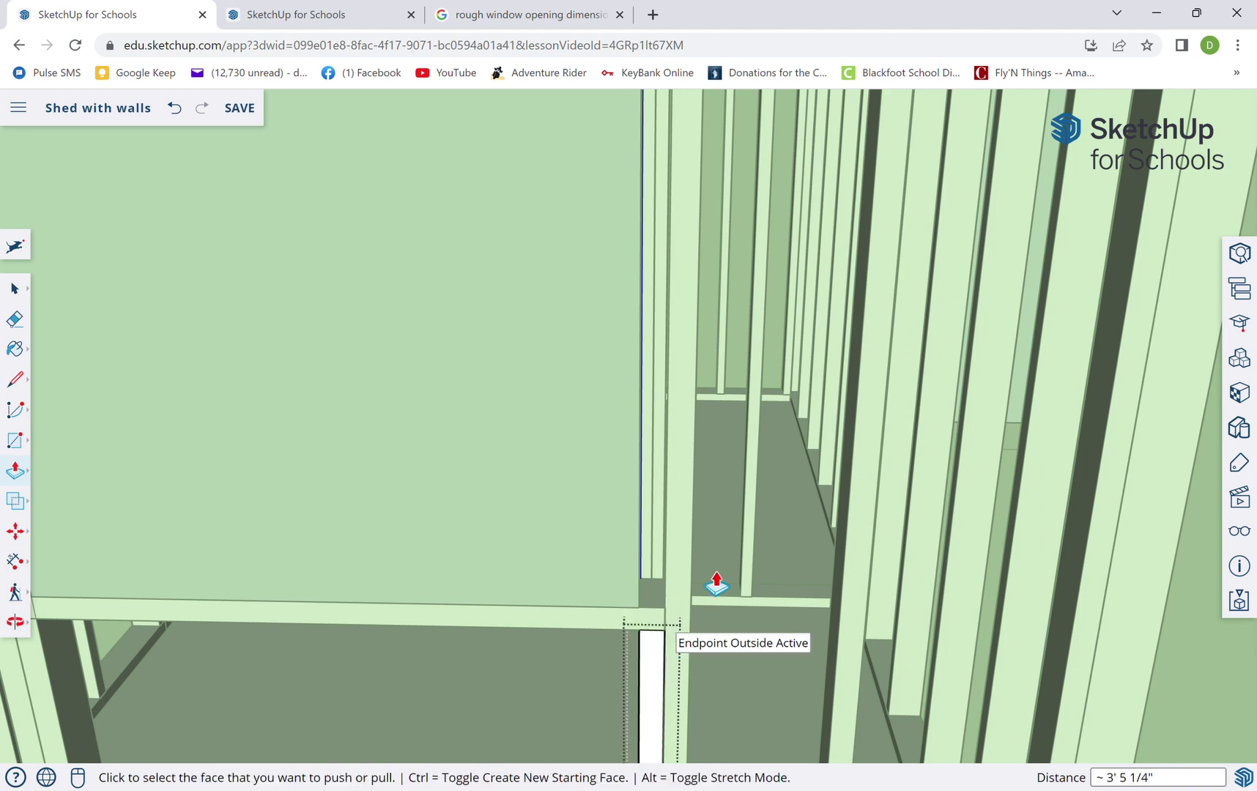
{"action": "scroll", "coordinate": [689, 619], "scroll_direction": "down", "scroll_amount": 5}
{"action": "scroll", "coordinate": [692, 619], "scroll_direction": "up", "scroll_amount": 3}
{"action": "key", "text": "space"}
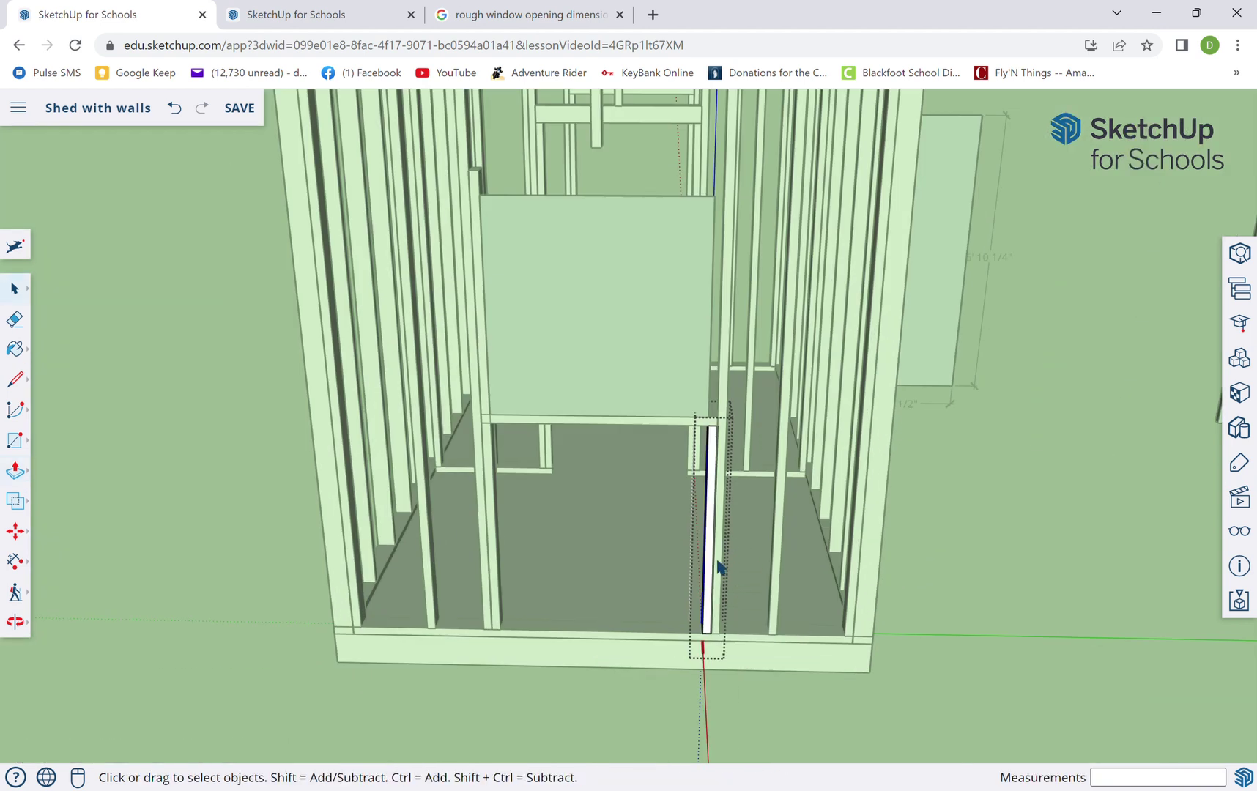
{"action": "middle_click_drag", "start_coordinate": [698, 584], "coordinate": [801, 608]}
{"action": "left_click", "coordinate": [737, 621]}
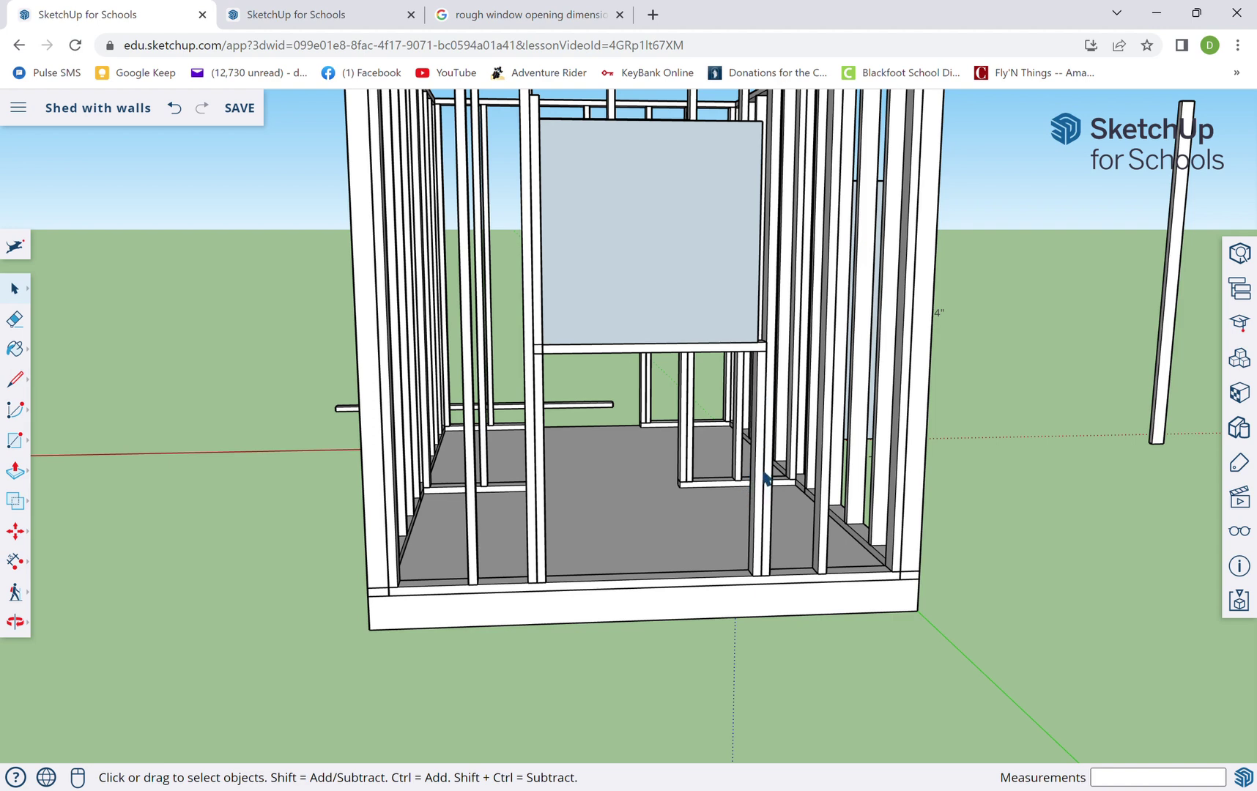
{"action": "middle_click_drag", "start_coordinate": [752, 496], "coordinate": [606, 487]}
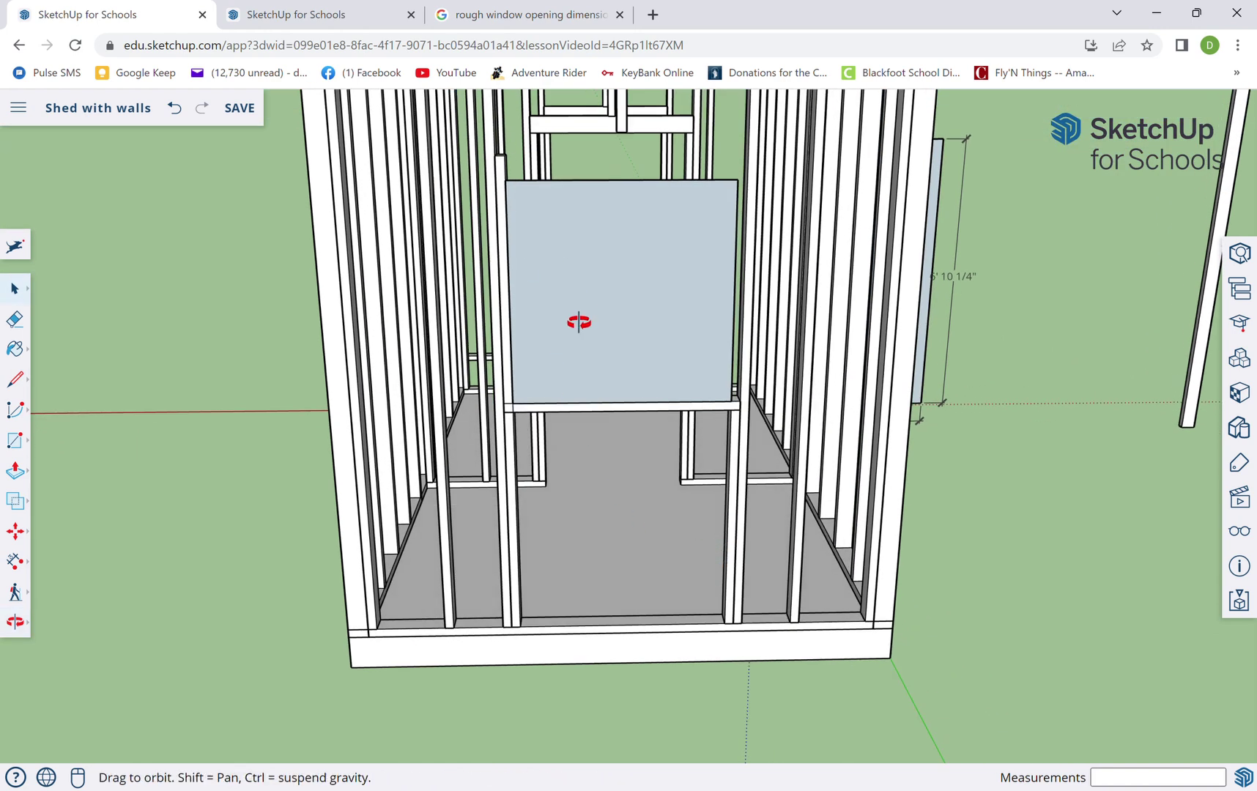
{"action": "middle_click_drag", "start_coordinate": [575, 323], "coordinate": [456, 273]}
{"action": "left_click", "coordinate": [475, 245]}
Make the left window stud unique and push its top down to the sill
{"action": "right_click", "coordinate": [475, 242]}
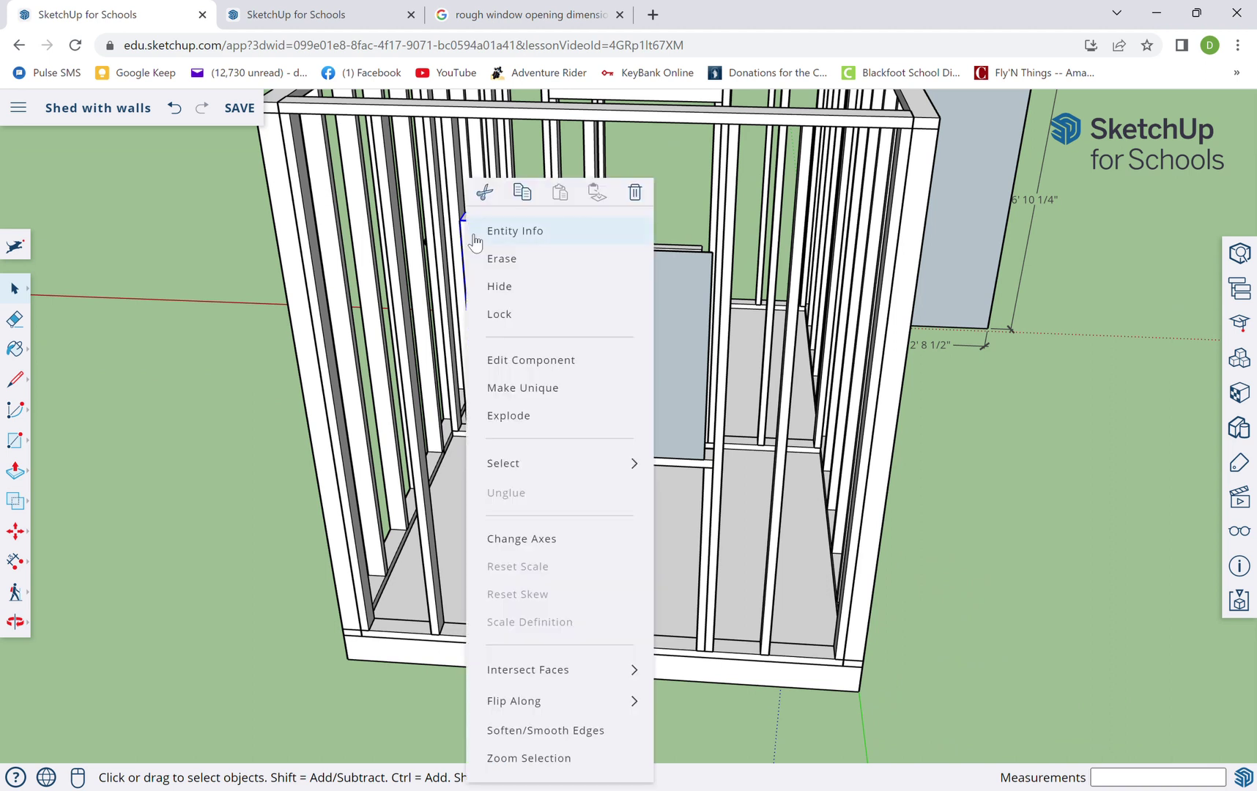
{"action": "left_click", "coordinate": [537, 388]}
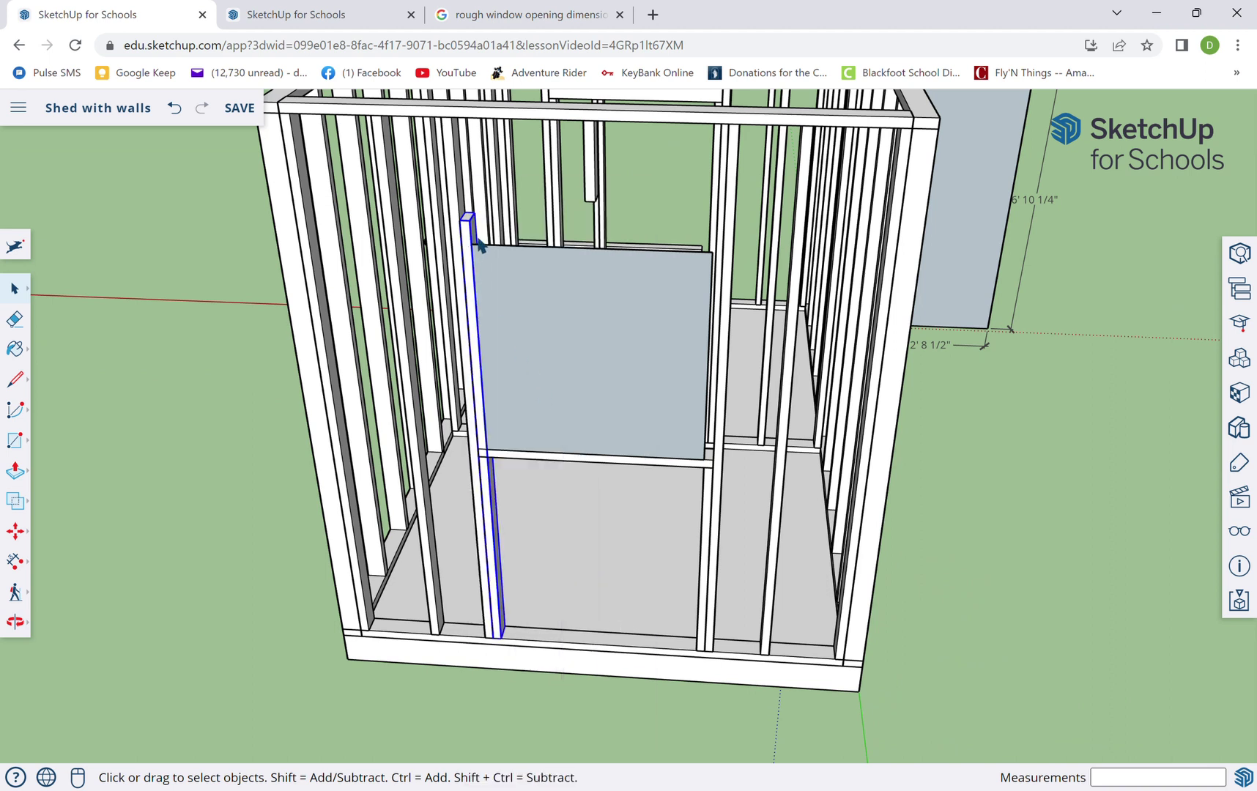
{"action": "double_click", "coordinate": [477, 244]}
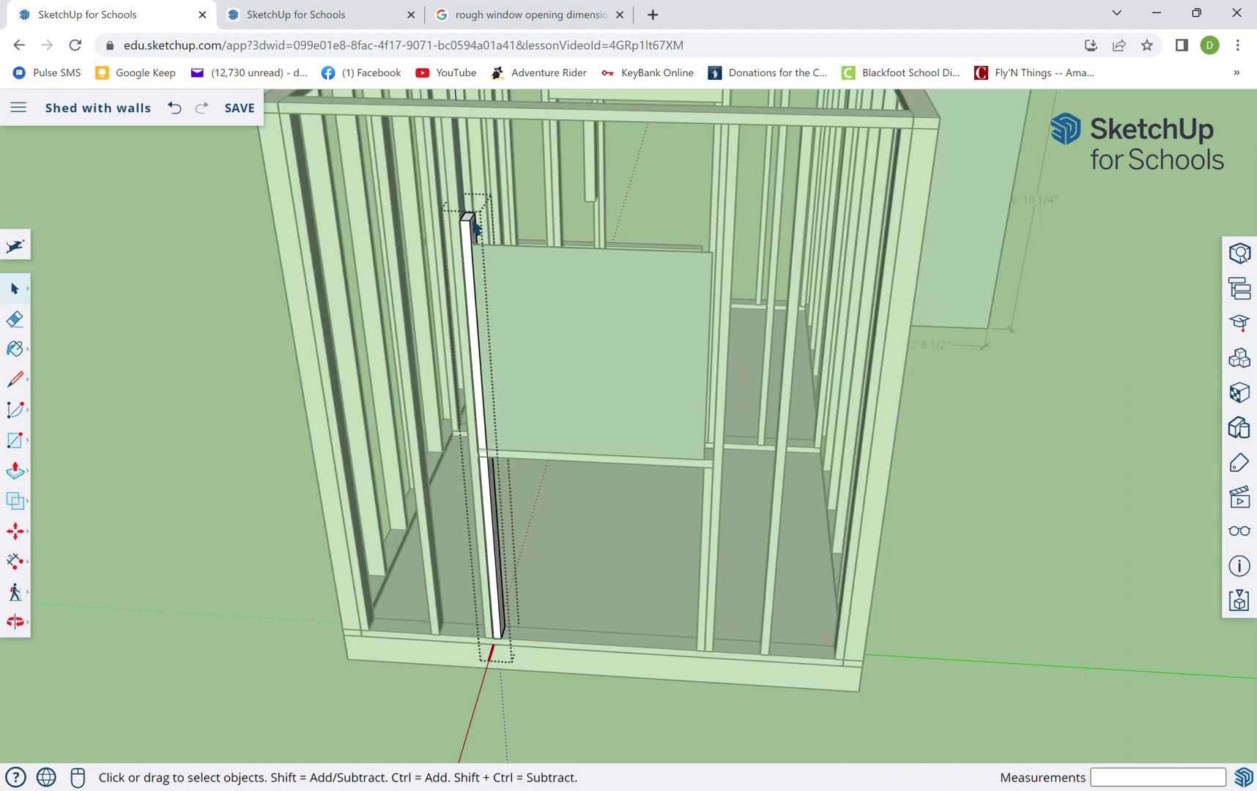
{"action": "key", "text": "p"}
{"action": "left_click", "coordinate": [462, 216]}
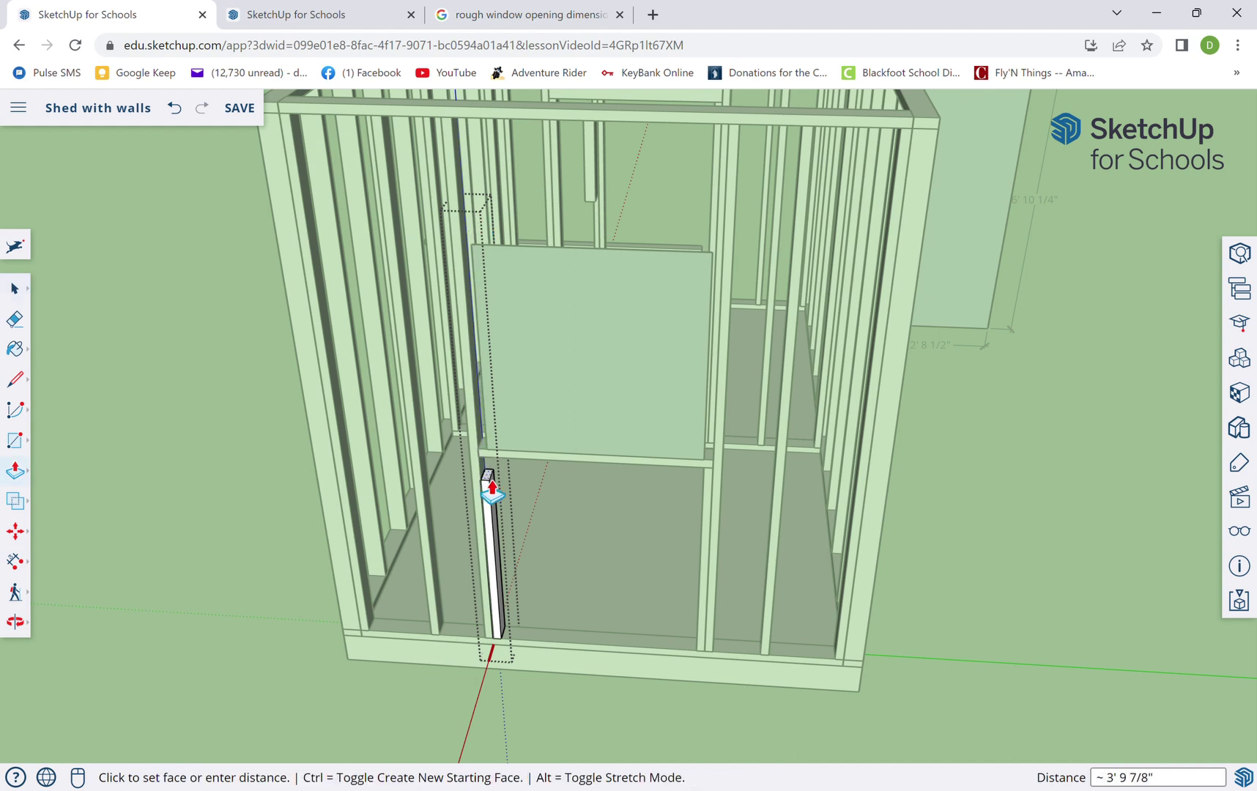
{"action": "scroll", "coordinate": [494, 469], "scroll_direction": "up", "scroll_amount": 3}
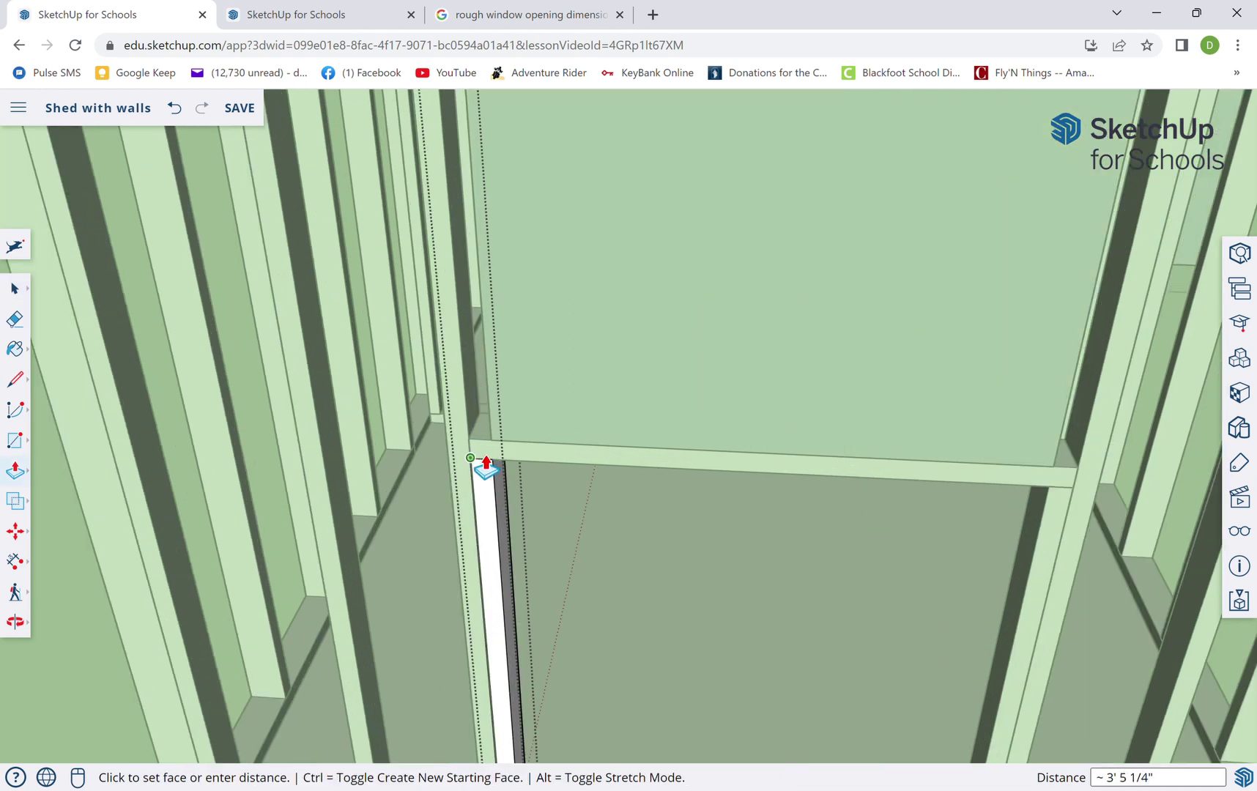
{"action": "left_click", "coordinate": [486, 465]}
{"action": "key", "text": "space"}
{"action": "left_click", "coordinate": [813, 571]}
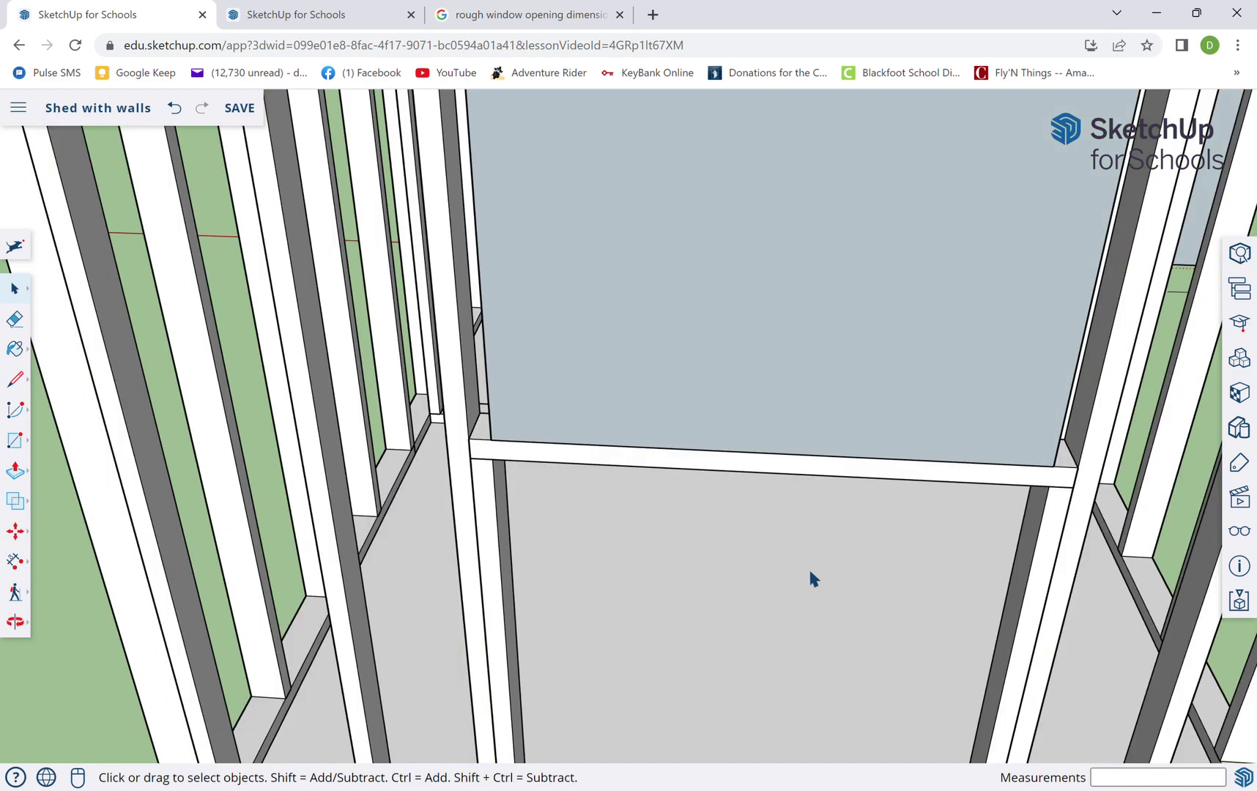
Select both short studs under the sill
{"action": "scroll", "coordinate": [639, 522], "scroll_direction": "down", "scroll_amount": 5}
{"action": "left_click", "coordinate": [580, 621]}
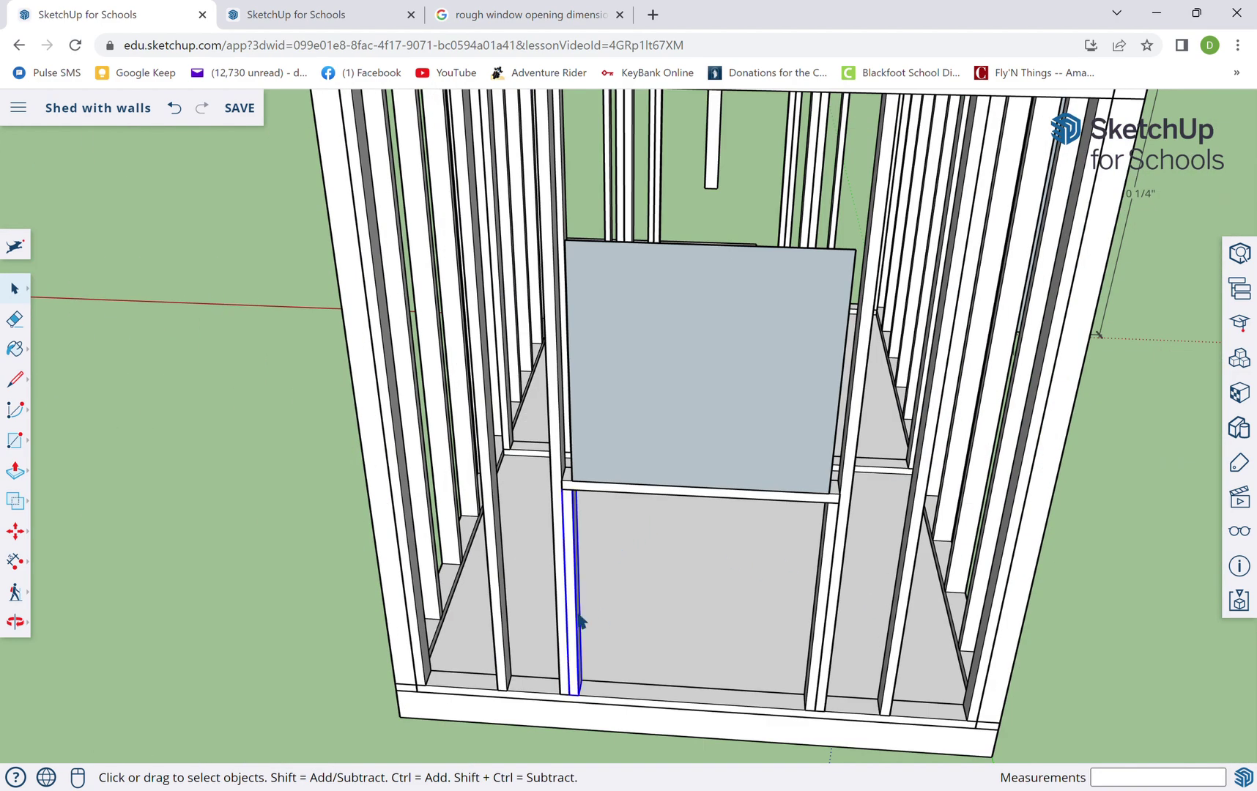
{"action": "left_click", "coordinate": [823, 642], "text": "shift"}
Copy the short studs up to stand beside the window opening
{"action": "key", "text": "m"}
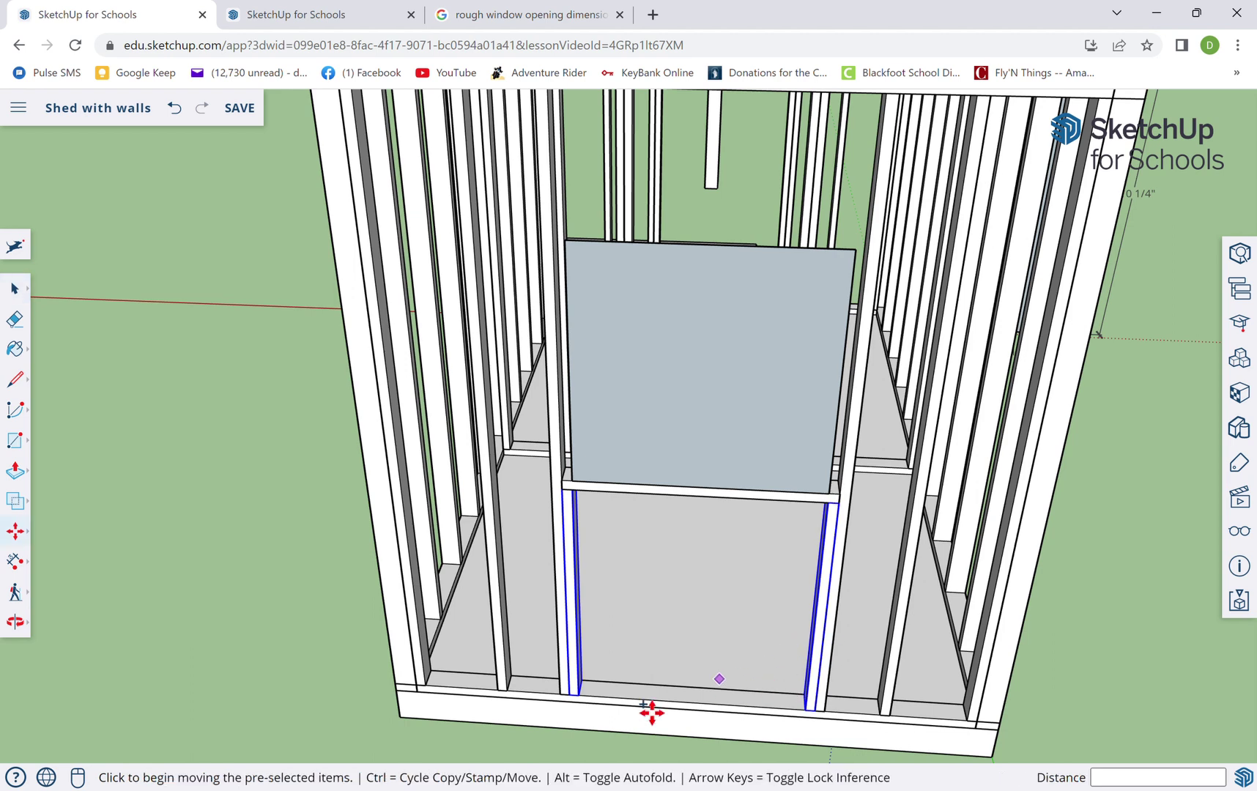
{"action": "key", "text": "ctrl"}
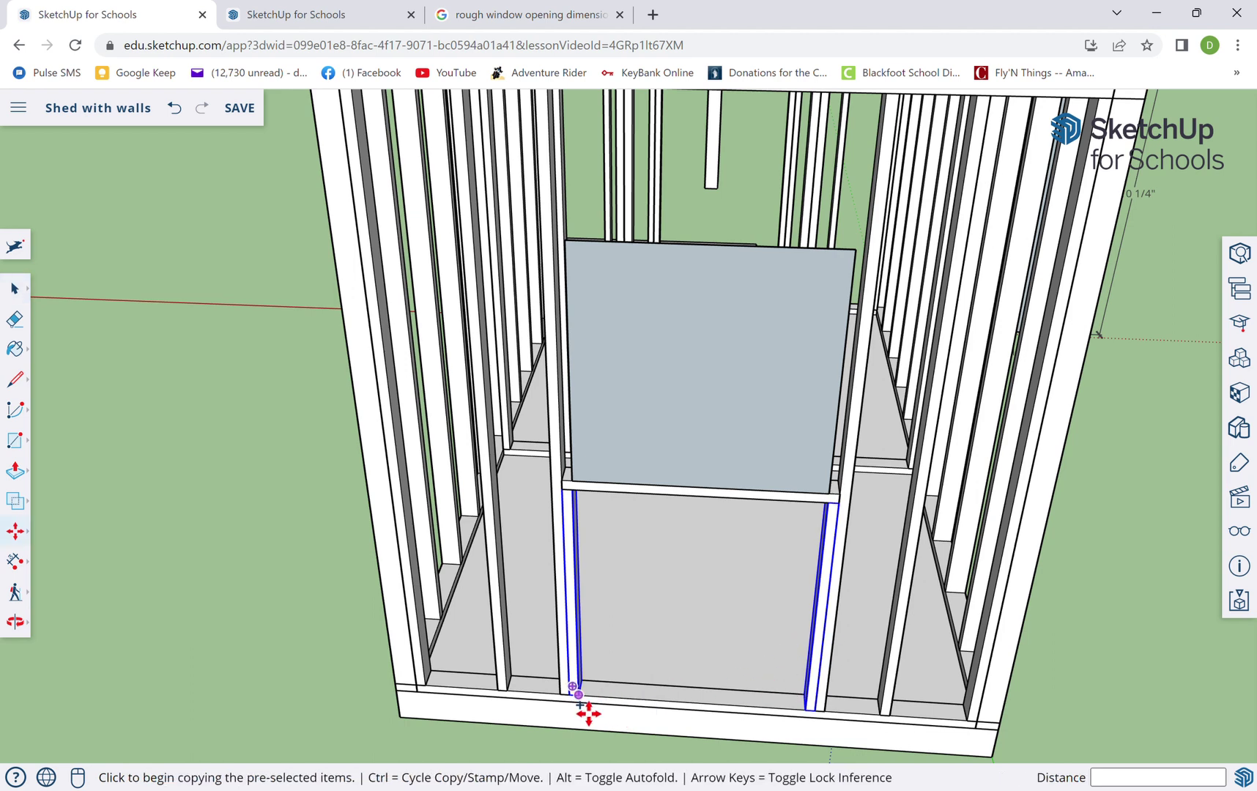
{"action": "scroll", "coordinate": [583, 708], "scroll_direction": "up", "scroll_amount": 6}
{"action": "left_click", "coordinate": [576, 681]}
{"action": "scroll", "coordinate": [578, 671], "scroll_direction": "down", "scroll_amount": 6}
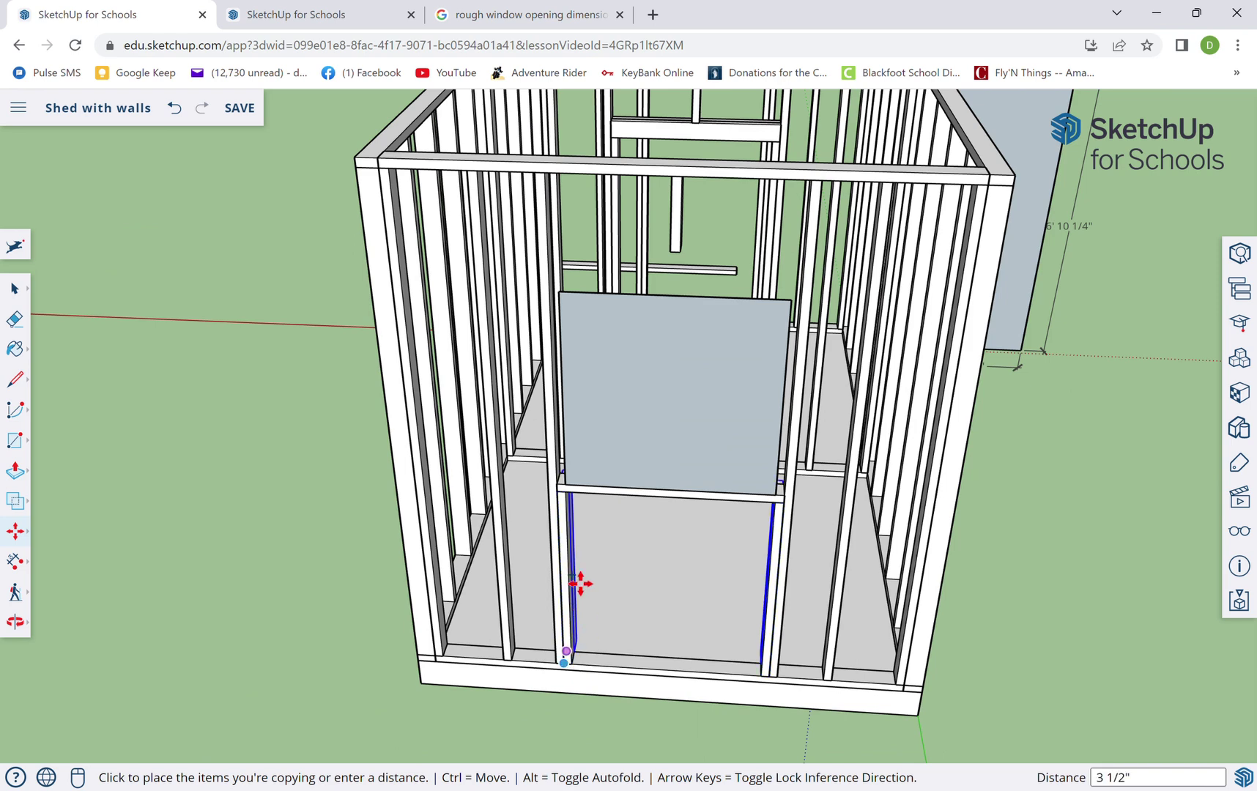
{"action": "scroll", "coordinate": [568, 494], "scroll_direction": "up", "scroll_amount": 5}
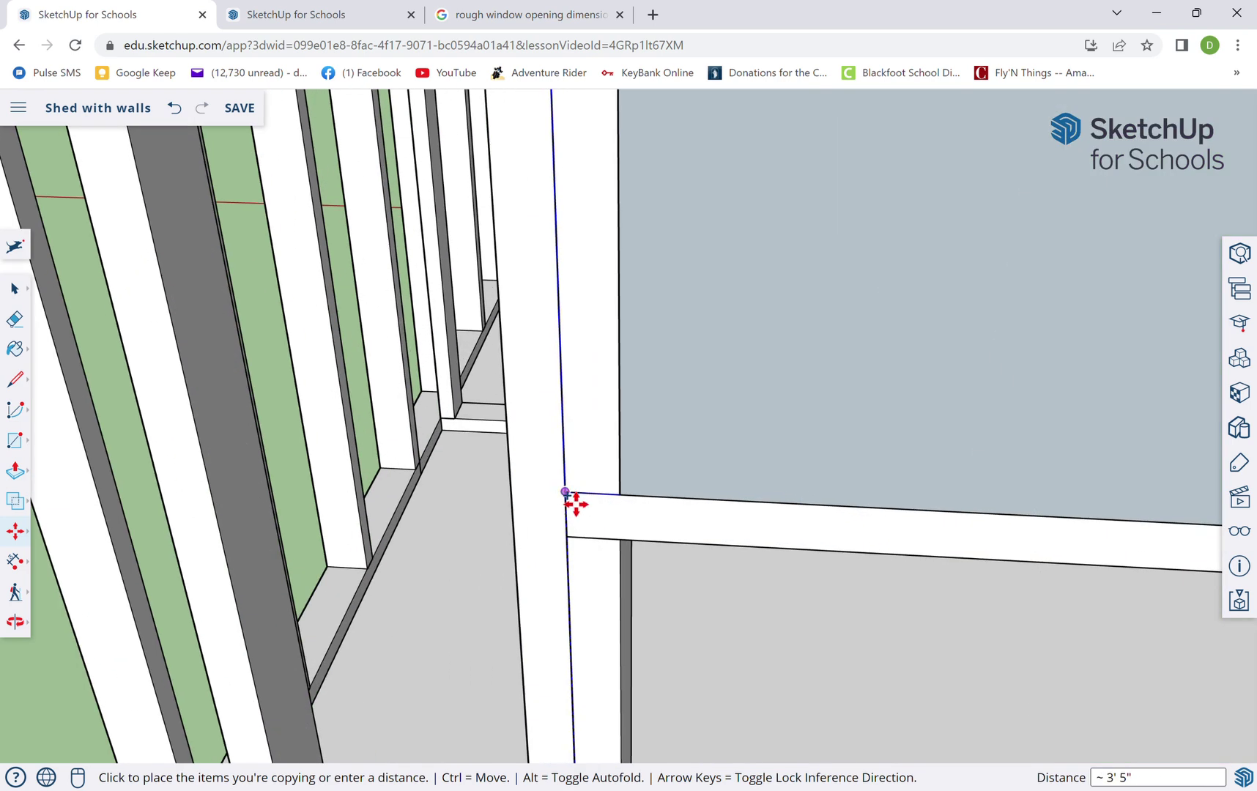
{"action": "left_click", "coordinate": [577, 505]}
{"action": "scroll", "coordinate": [583, 561], "scroll_direction": "down", "scroll_amount": 5}
{"action": "middle_click_drag", "start_coordinate": [629, 386], "coordinate": [573, 339]}
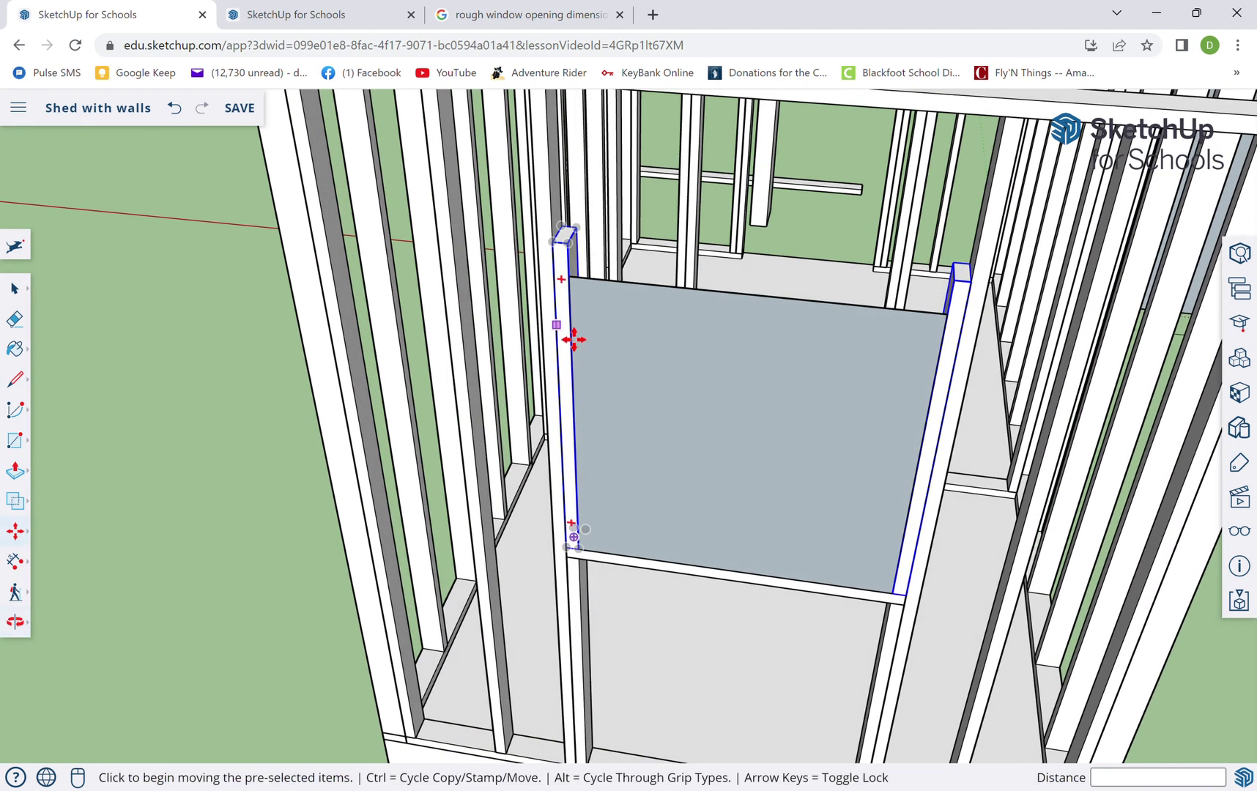
Make both window-side studs unique, then select the sill for copying
{"action": "key", "text": "space"}
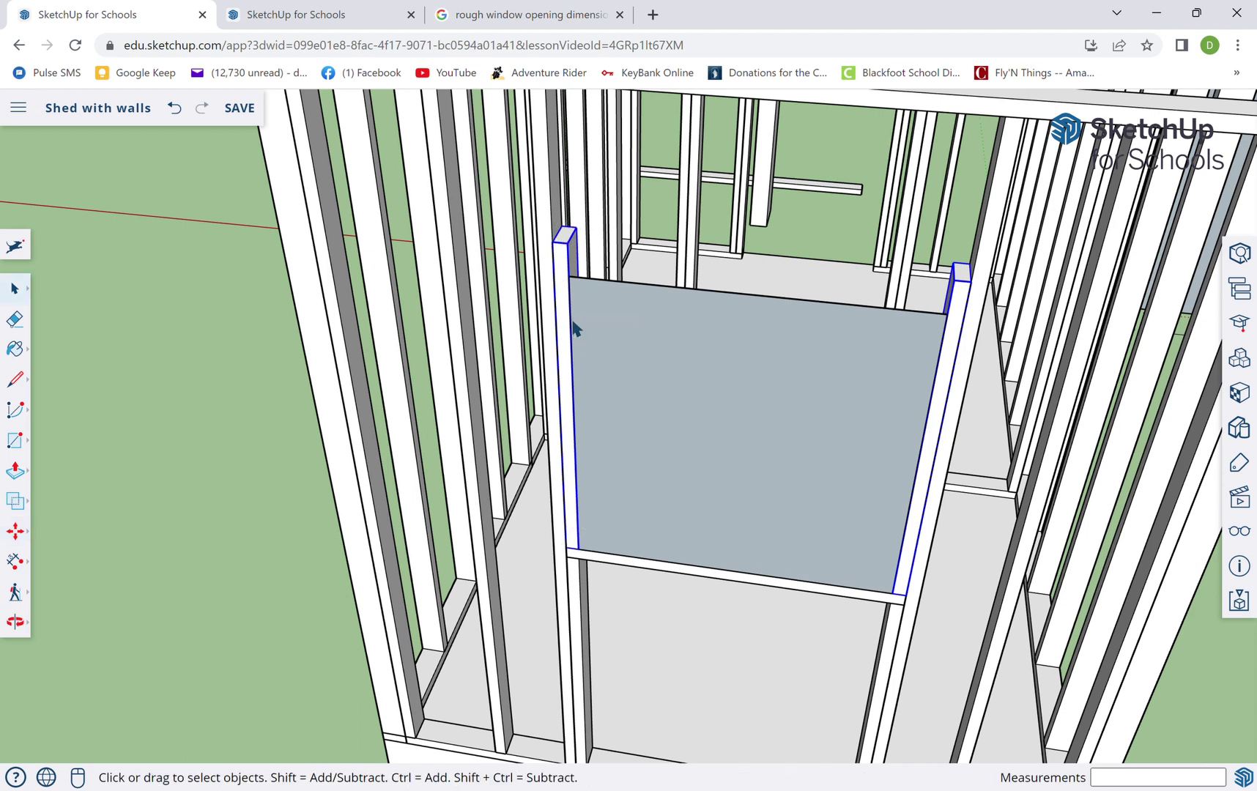
{"action": "right_click", "coordinate": [571, 322]}
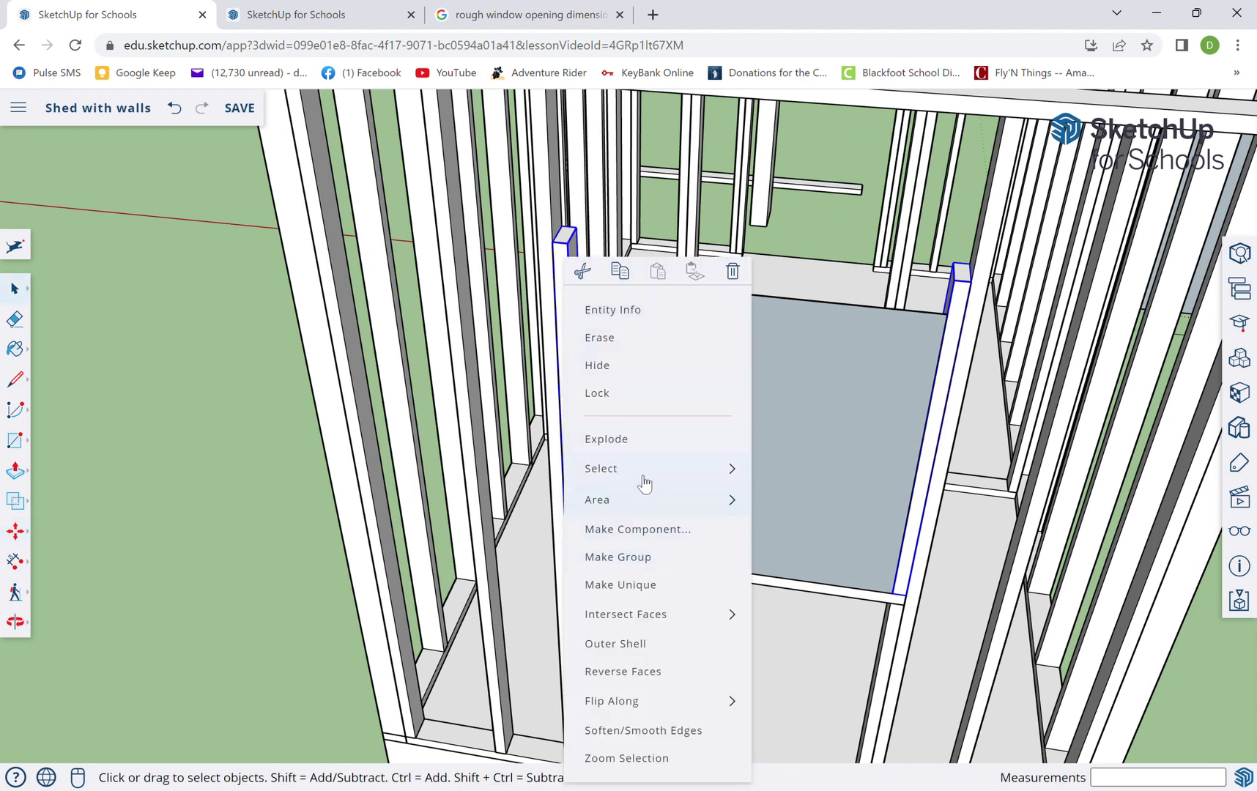
{"action": "left_click", "coordinate": [654, 582]}
{"action": "left_click", "coordinate": [620, 373]}
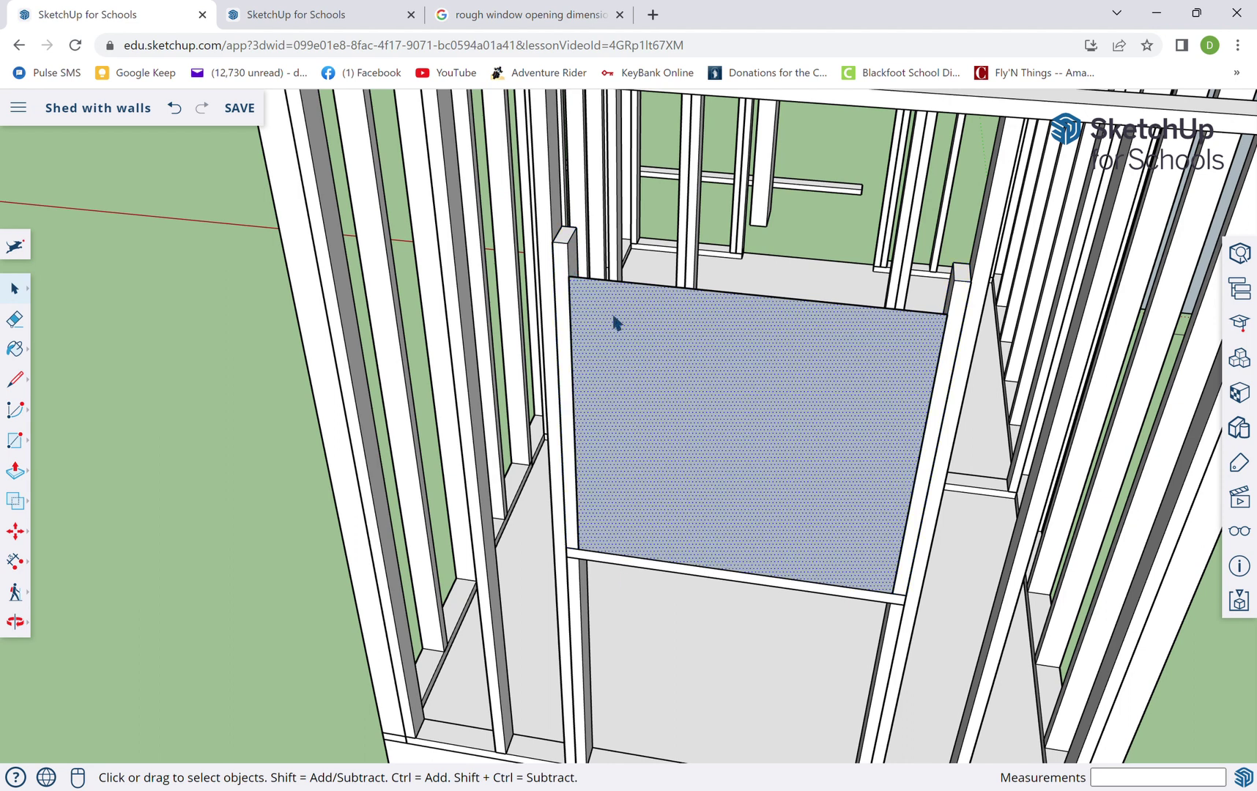
{"action": "left_click", "coordinate": [698, 577]}
{"action": "key", "text": "m"}
{"action": "key", "text": "ctrl"}
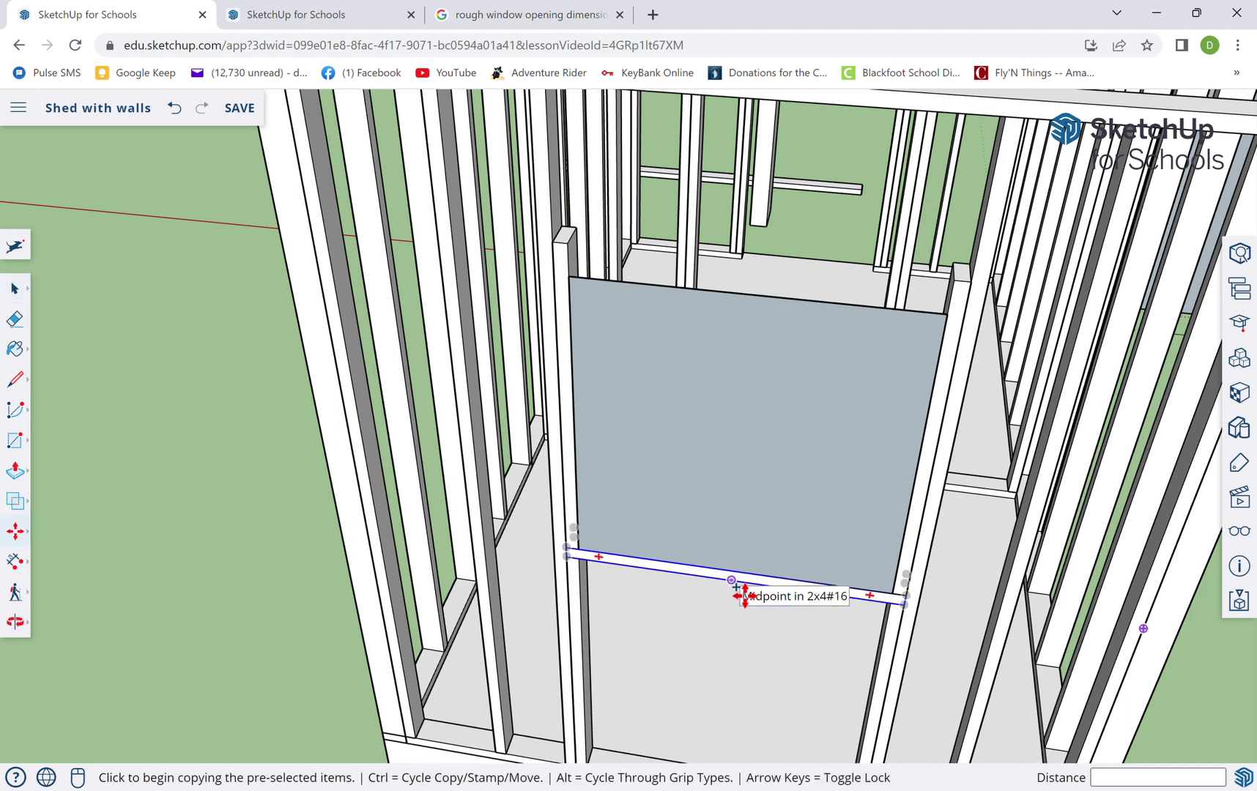
Copy the sill up 3' 1 1/2" to form the window header
{"action": "left_click", "coordinate": [736, 582]}
{"action": "left_click", "coordinate": [760, 314]}
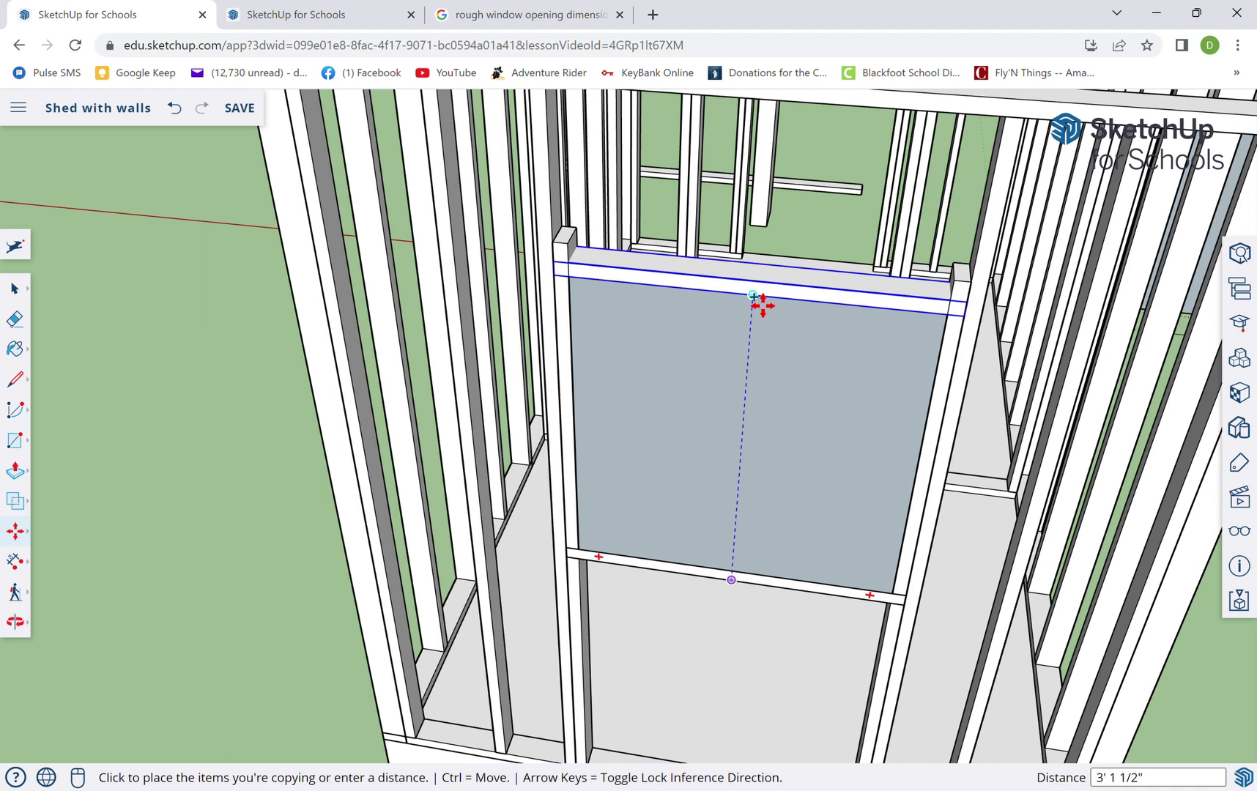
{"action": "scroll", "coordinate": [679, 322], "scroll_direction": "up", "scroll_amount": 4}
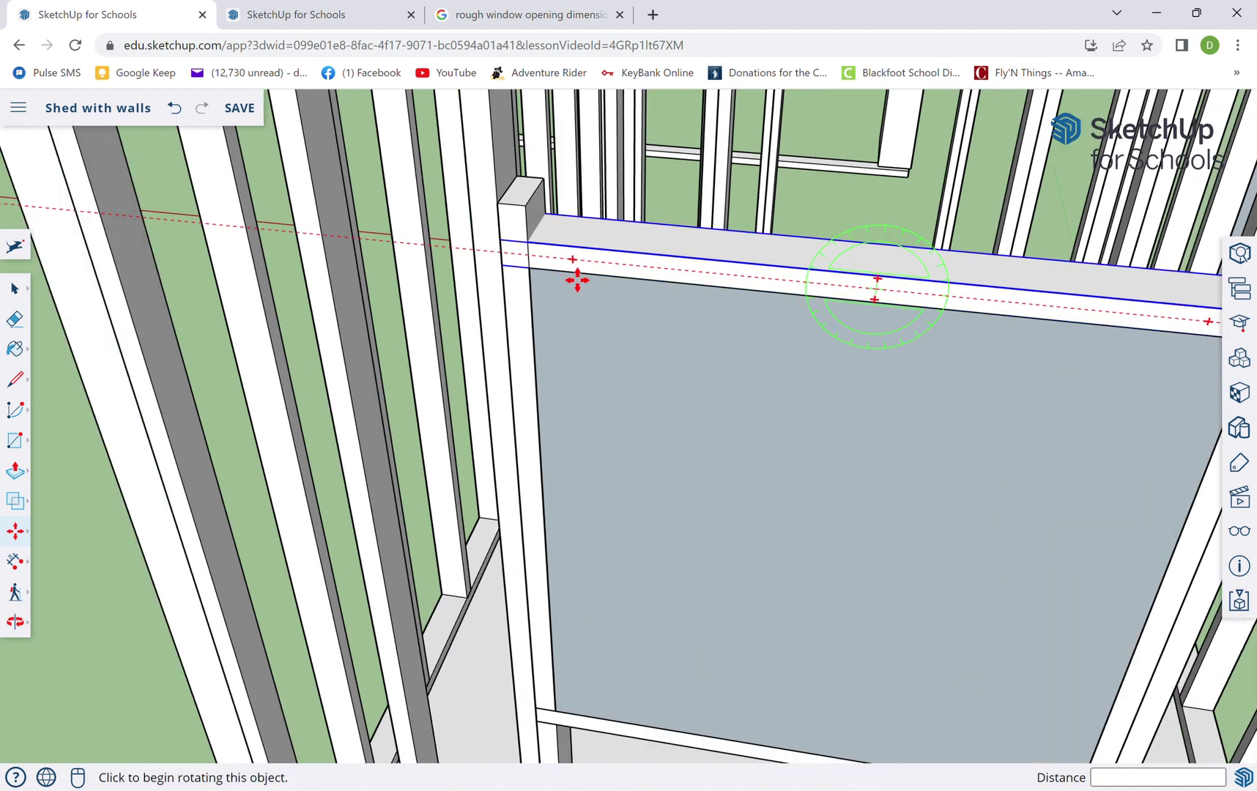
{"action": "key", "text": "space"}
Lower the left and right window studs about 3 1/2" to sit beneath the header
{"action": "double_click", "coordinate": [527, 206]}
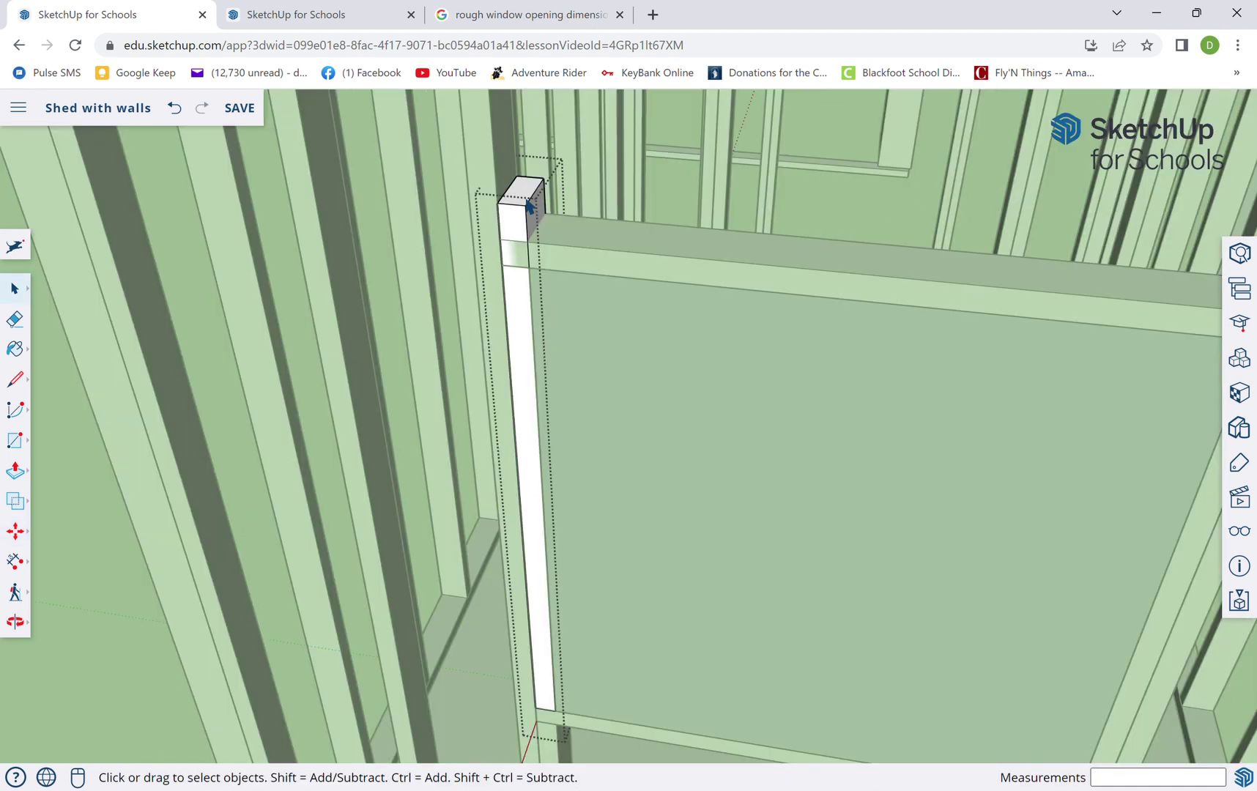
{"action": "key", "text": "p"}
{"action": "left_click", "coordinate": [526, 203]}
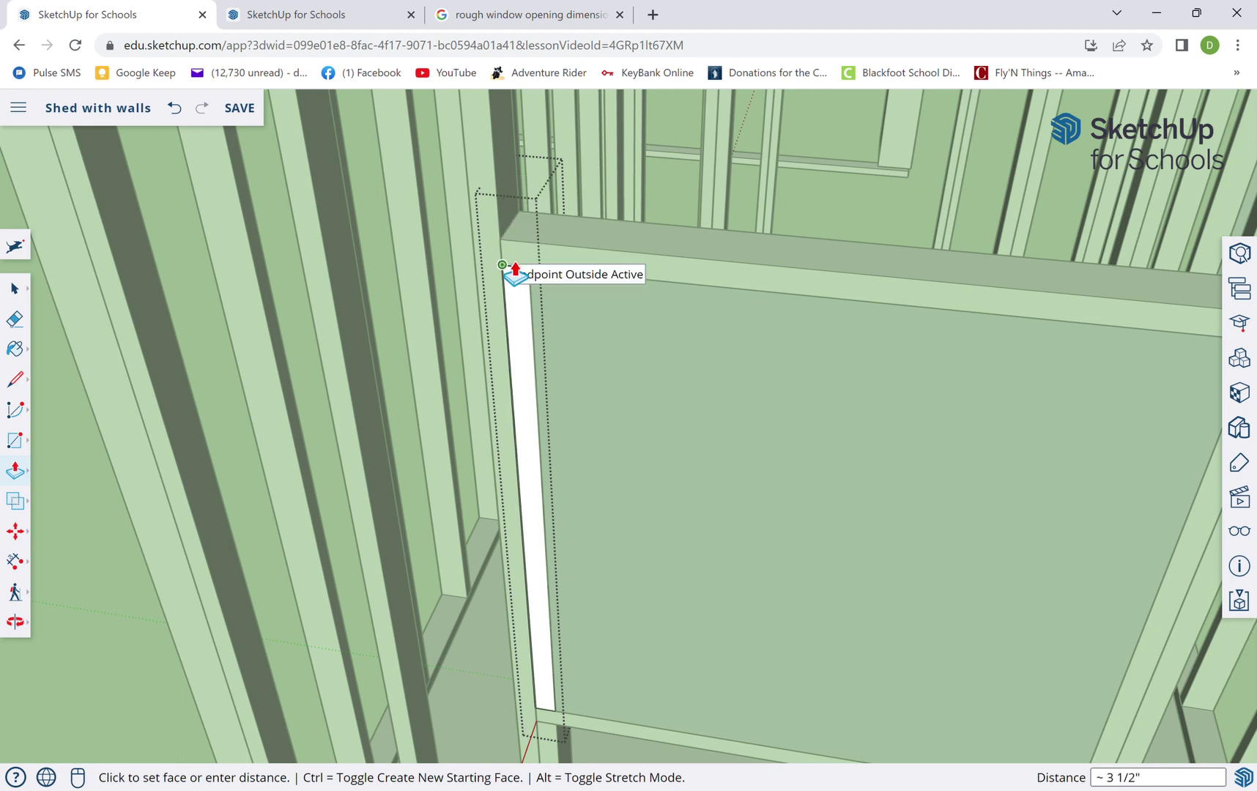
{"action": "left_click", "coordinate": [501, 272]}
{"action": "scroll", "coordinate": [500, 272], "scroll_direction": "down", "scroll_amount": 4}
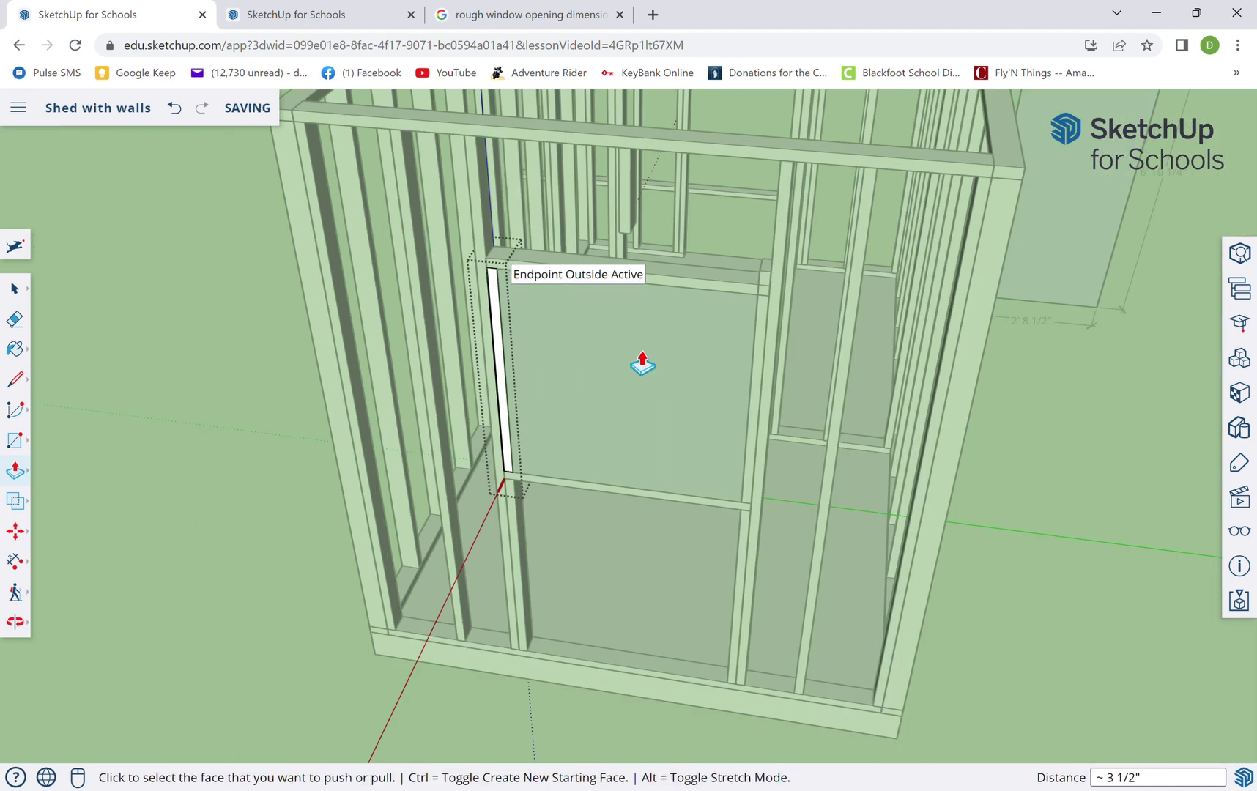
{"action": "key", "text": "space"}
{"action": "double_click", "coordinate": [769, 282]}
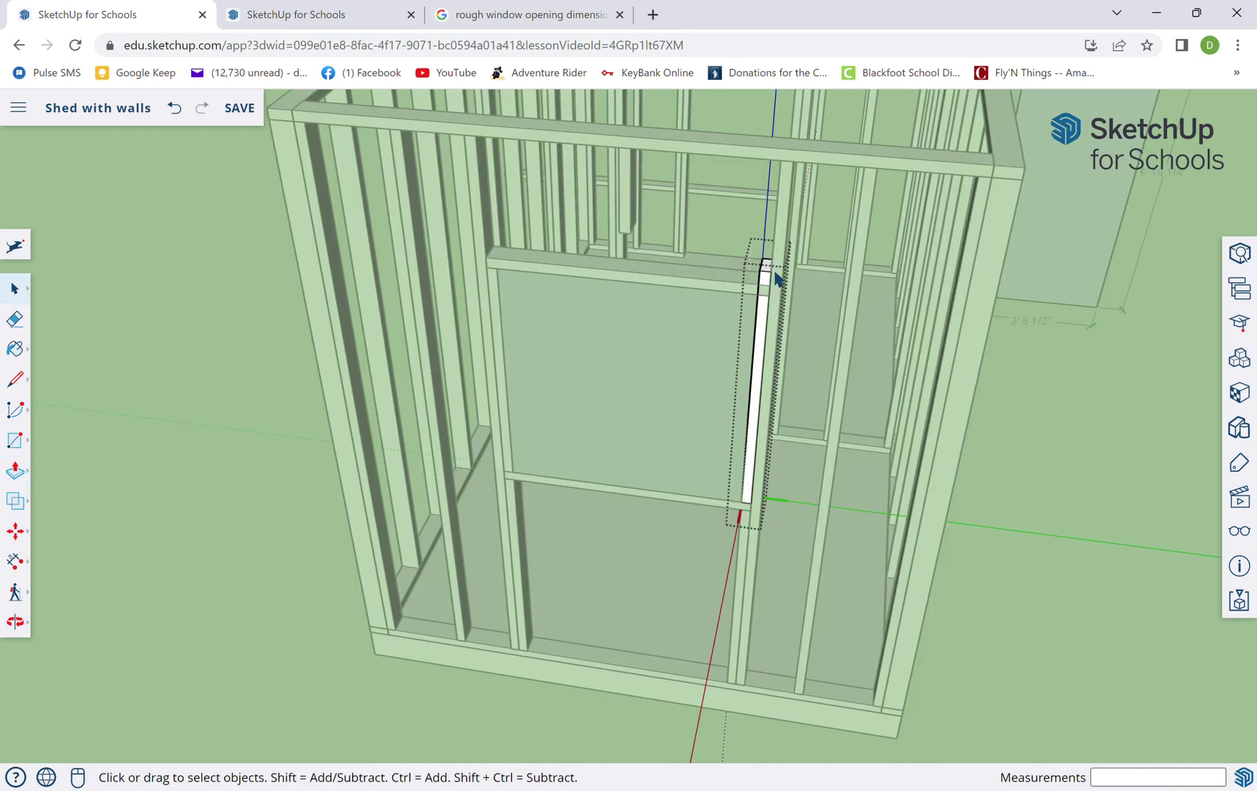
{"action": "key", "text": "p"}
{"action": "left_click", "coordinate": [778, 275]}
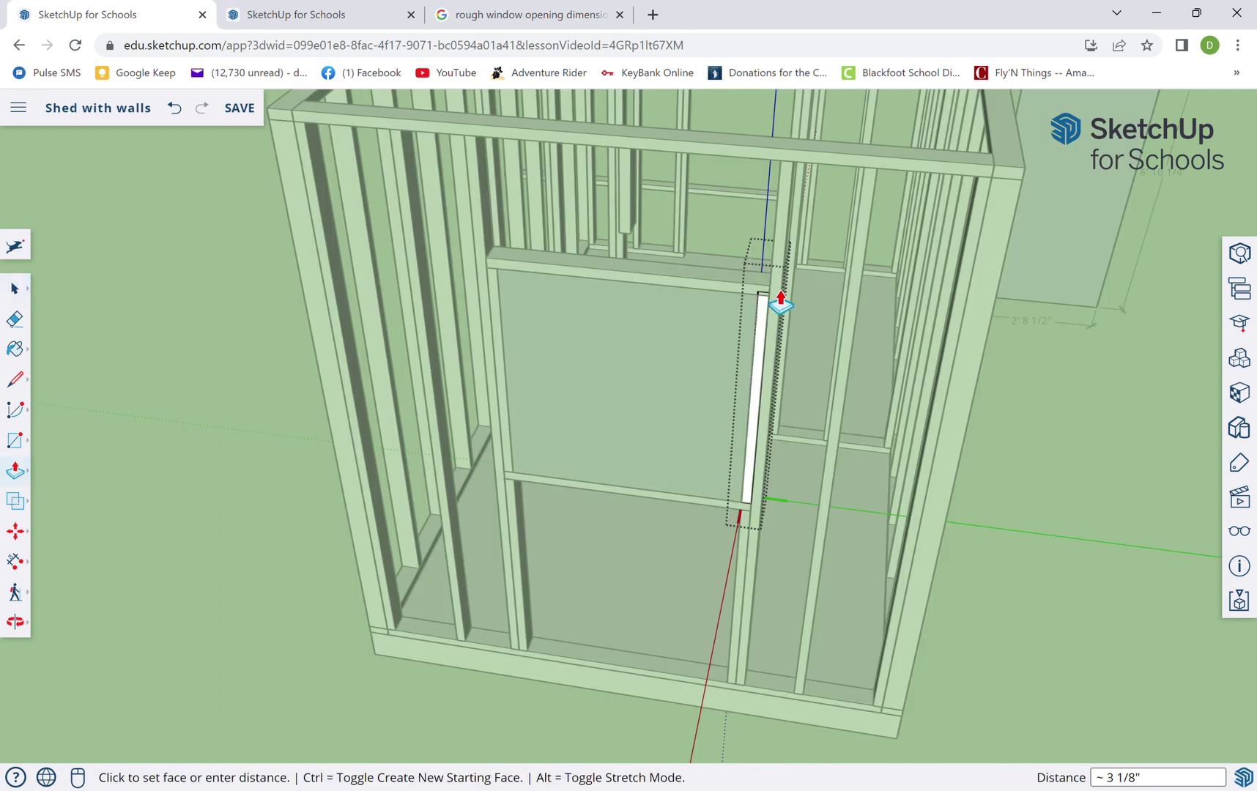
{"action": "left_click", "coordinate": [763, 297]}
{"action": "scroll", "coordinate": [747, 439], "scroll_direction": "down", "scroll_amount": 5}
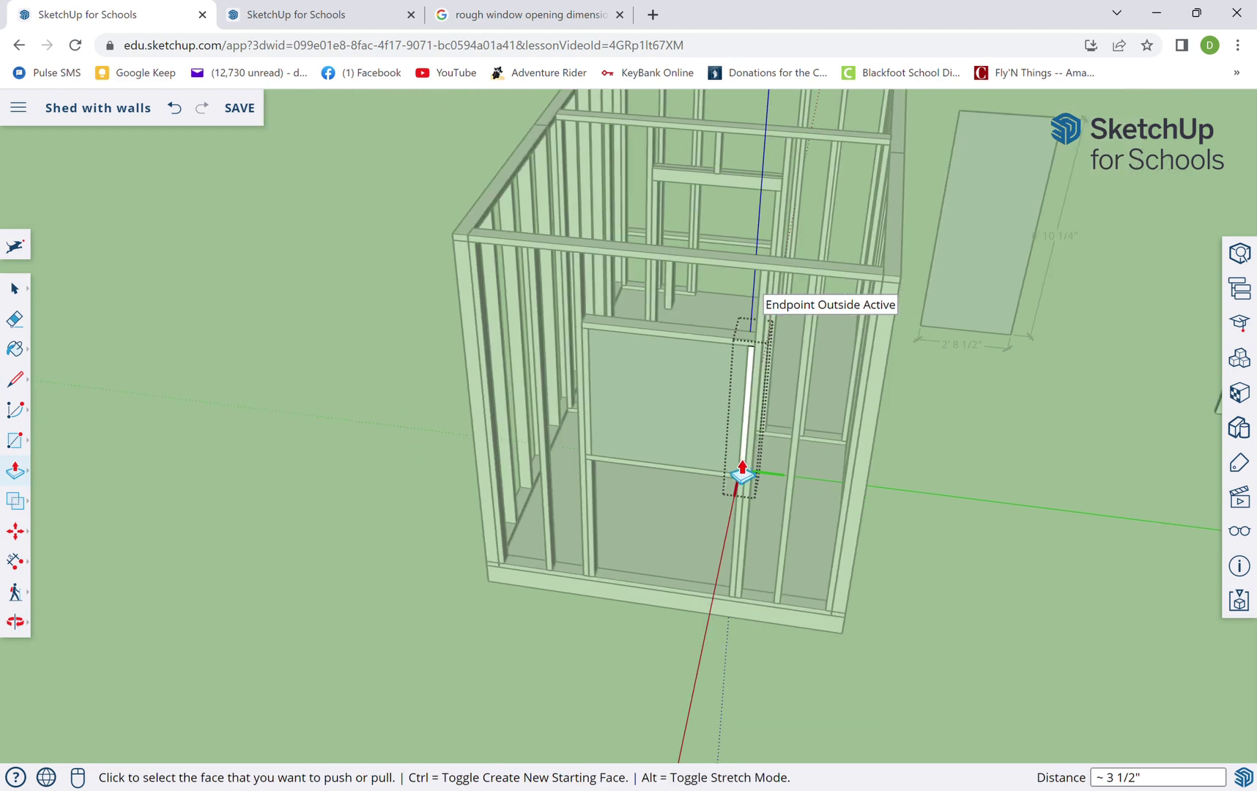
{"action": "key", "text": "space"}
{"action": "left_click", "coordinate": [998, 512]}
{"action": "middle_click_drag", "start_coordinate": [754, 507], "coordinate": [878, 358]}
{"action": "left_click", "coordinate": [734, 355]}
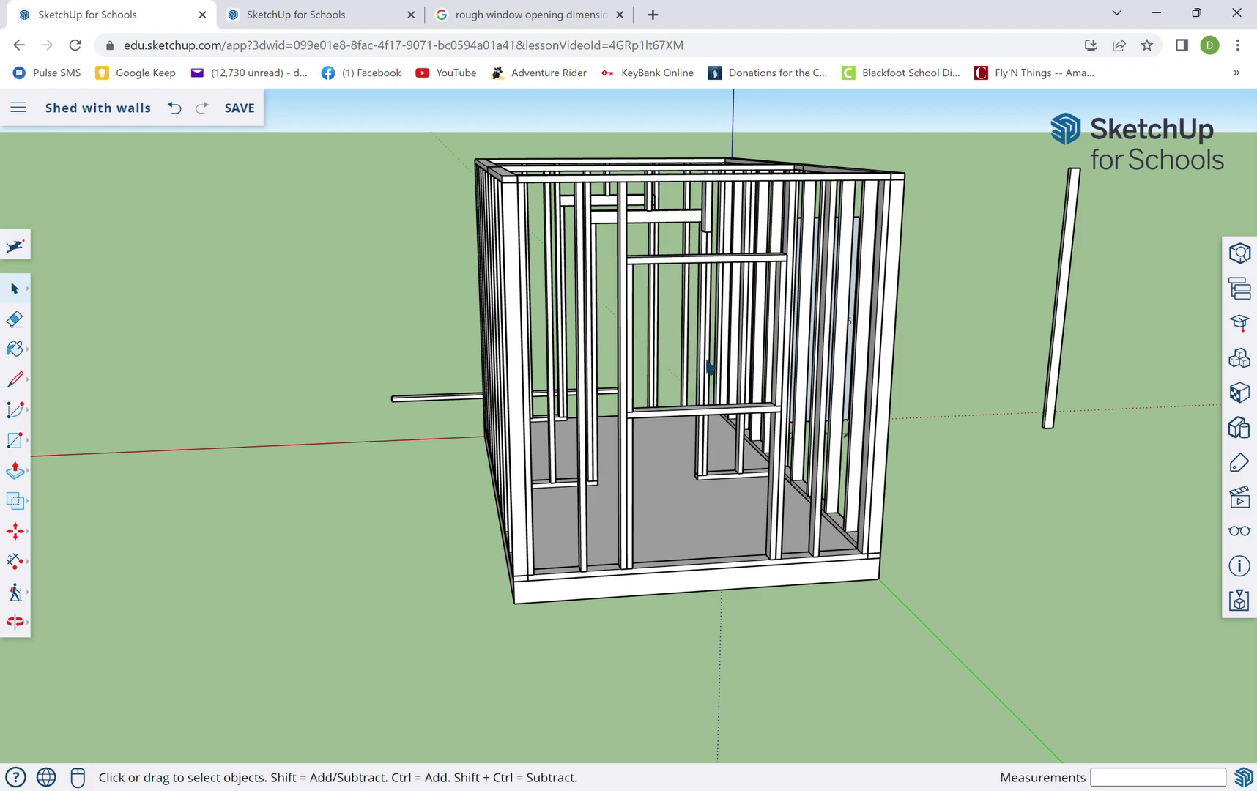
Make the short cripple stud above the window unique
{"action": "middle_click_drag", "start_coordinate": [707, 363], "coordinate": [747, 406]}
{"action": "scroll", "coordinate": [747, 406], "scroll_direction": "up", "scroll_amount": 3}
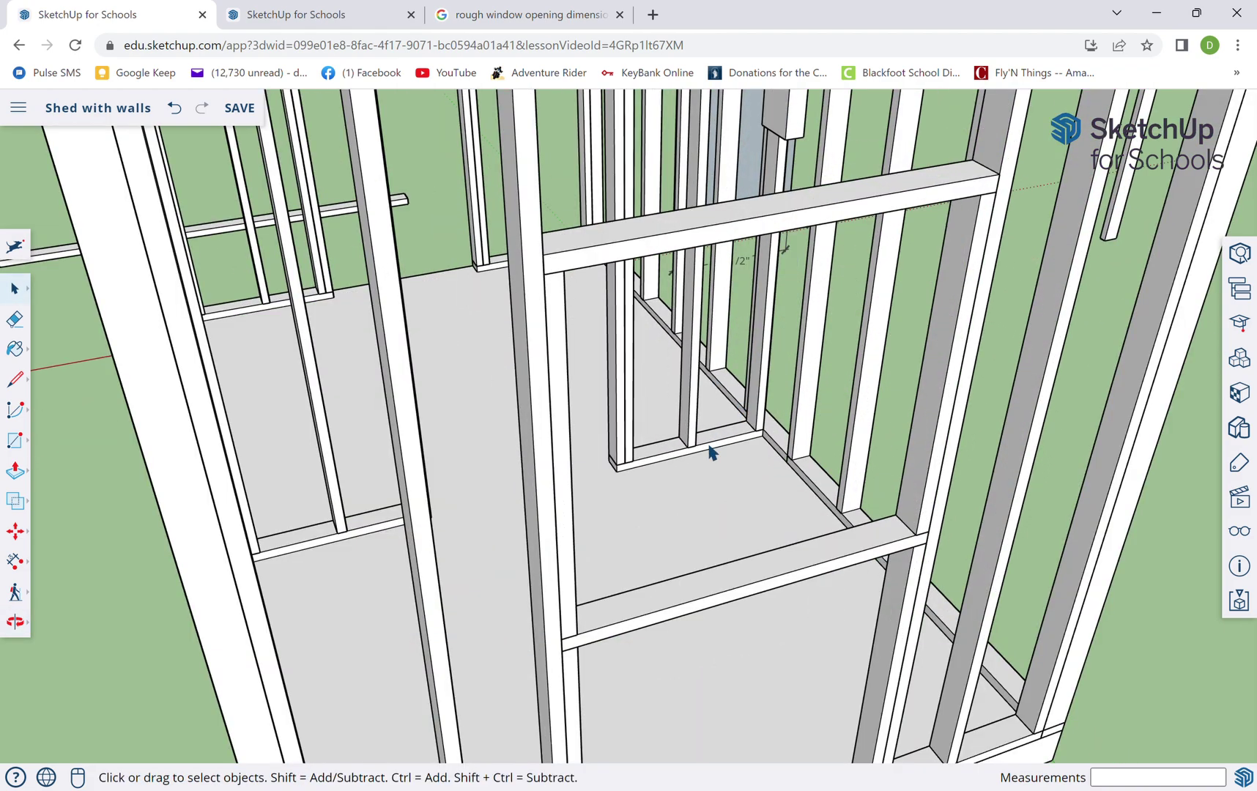
{"action": "scroll", "coordinate": [709, 452], "scroll_direction": "down", "scroll_amount": 2}
{"action": "middle_click_drag", "start_coordinate": [685, 388], "coordinate": [583, 409]}
{"action": "scroll", "coordinate": [649, 324], "scroll_direction": "up", "scroll_amount": 3}
{"action": "left_click", "coordinate": [700, 290]}
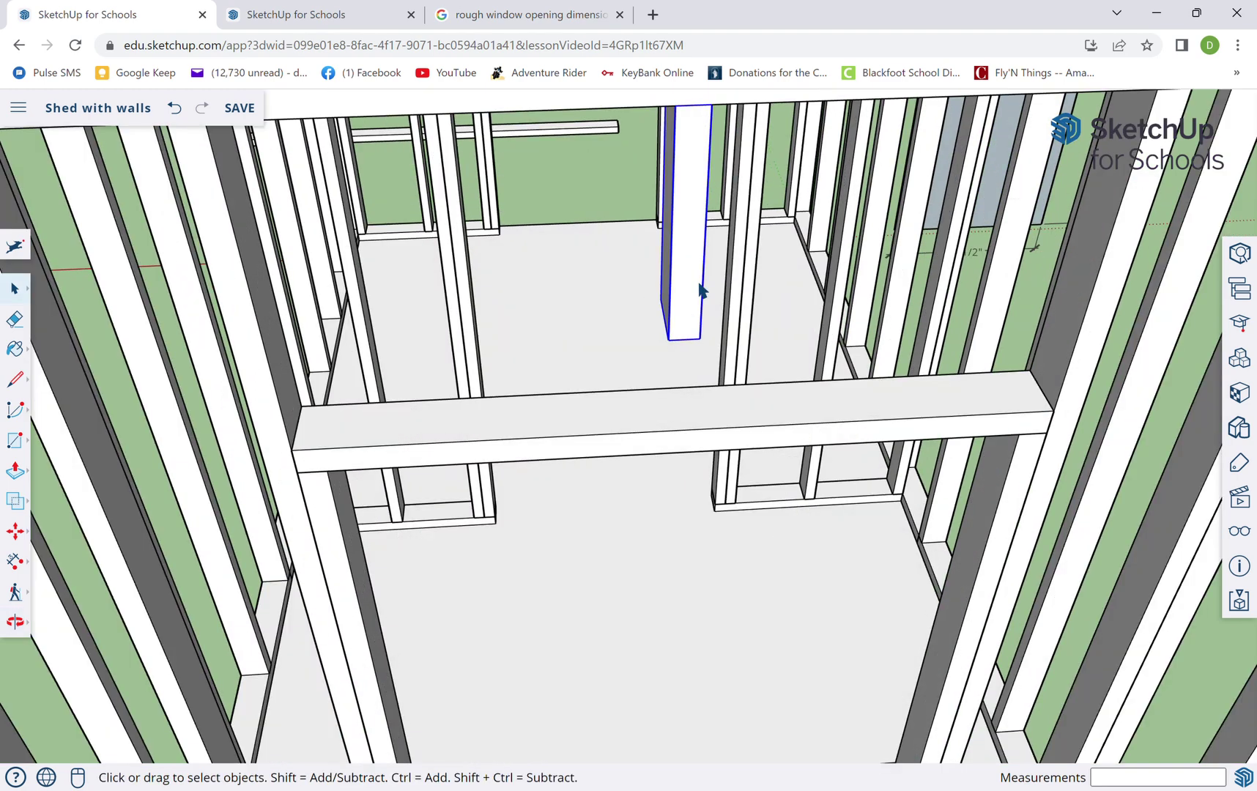
{"action": "right_click", "coordinate": [699, 290]}
{"action": "left_click", "coordinate": [743, 388]}
{"action": "middle_click_drag", "start_coordinate": [682, 395], "coordinate": [700, 211]}
{"action": "left_click_drag", "start_coordinate": [676, 328], "coordinate": [751, 333]}
Extend the cripple stud's bottom face about 5 3/4" down onto the header
{"action": "key", "text": "space"}
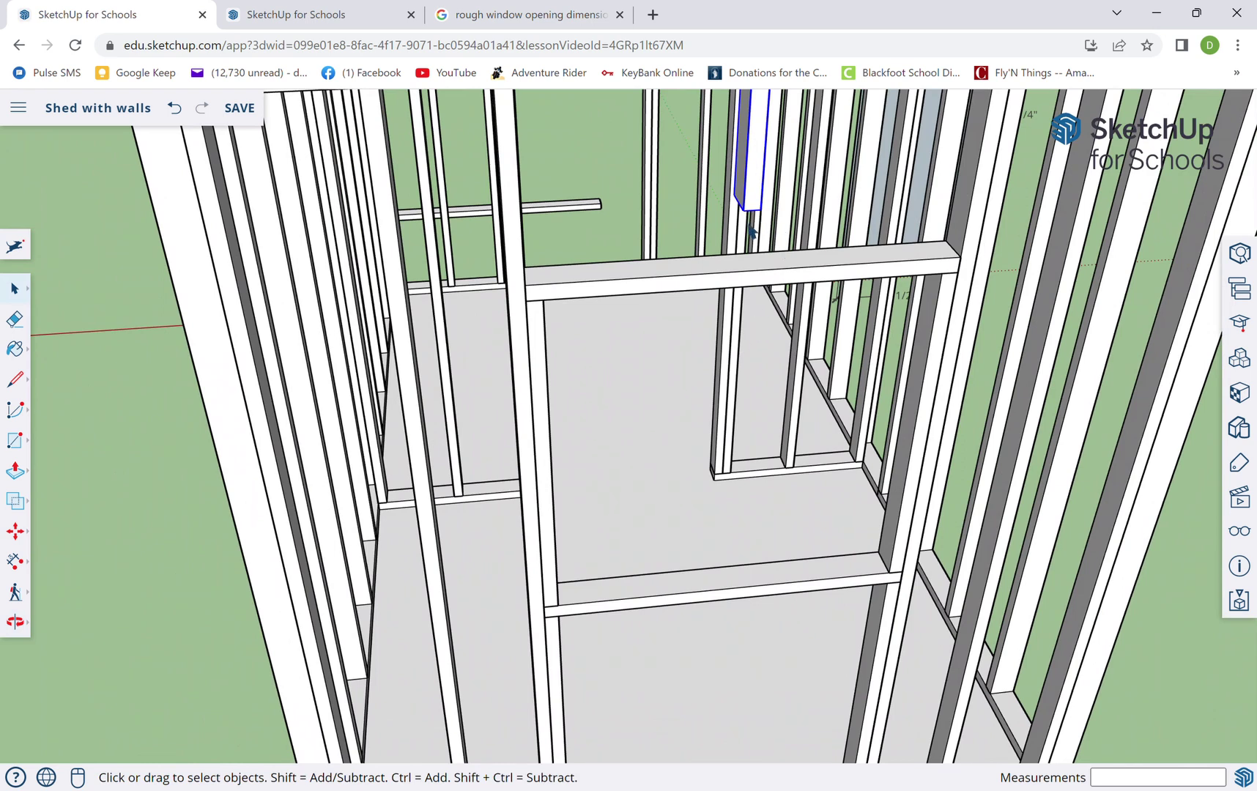
{"action": "scroll", "coordinate": [725, 312], "scroll_direction": "down", "scroll_amount": 10}
{"action": "middle_click_drag", "start_coordinate": [725, 311], "coordinate": [696, 384]}
{"action": "scroll", "coordinate": [725, 197], "scroll_direction": "up", "scroll_amount": 6}
{"action": "scroll", "coordinate": [703, 381], "scroll_direction": "up", "scroll_amount": 5}
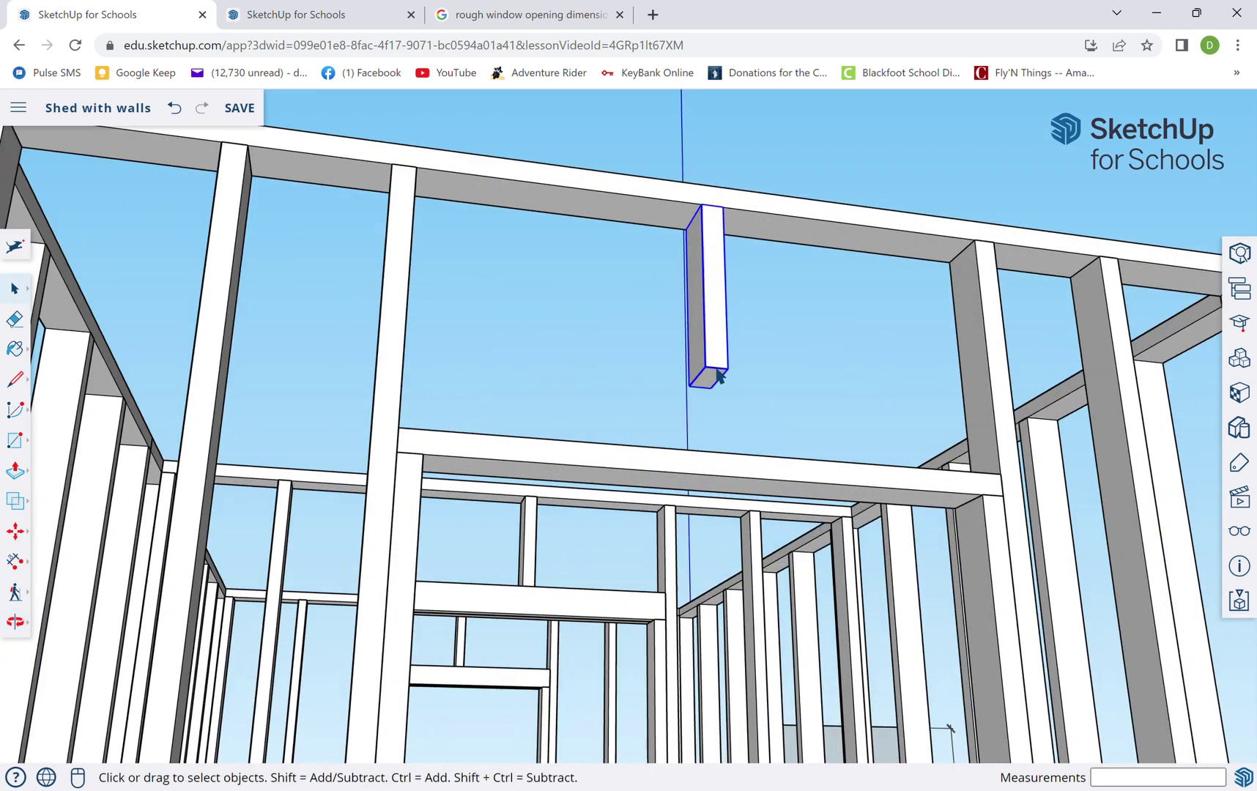
{"action": "scroll", "coordinate": [719, 377], "scroll_direction": "up", "scroll_amount": 3}
{"action": "double_click", "coordinate": [722, 392]}
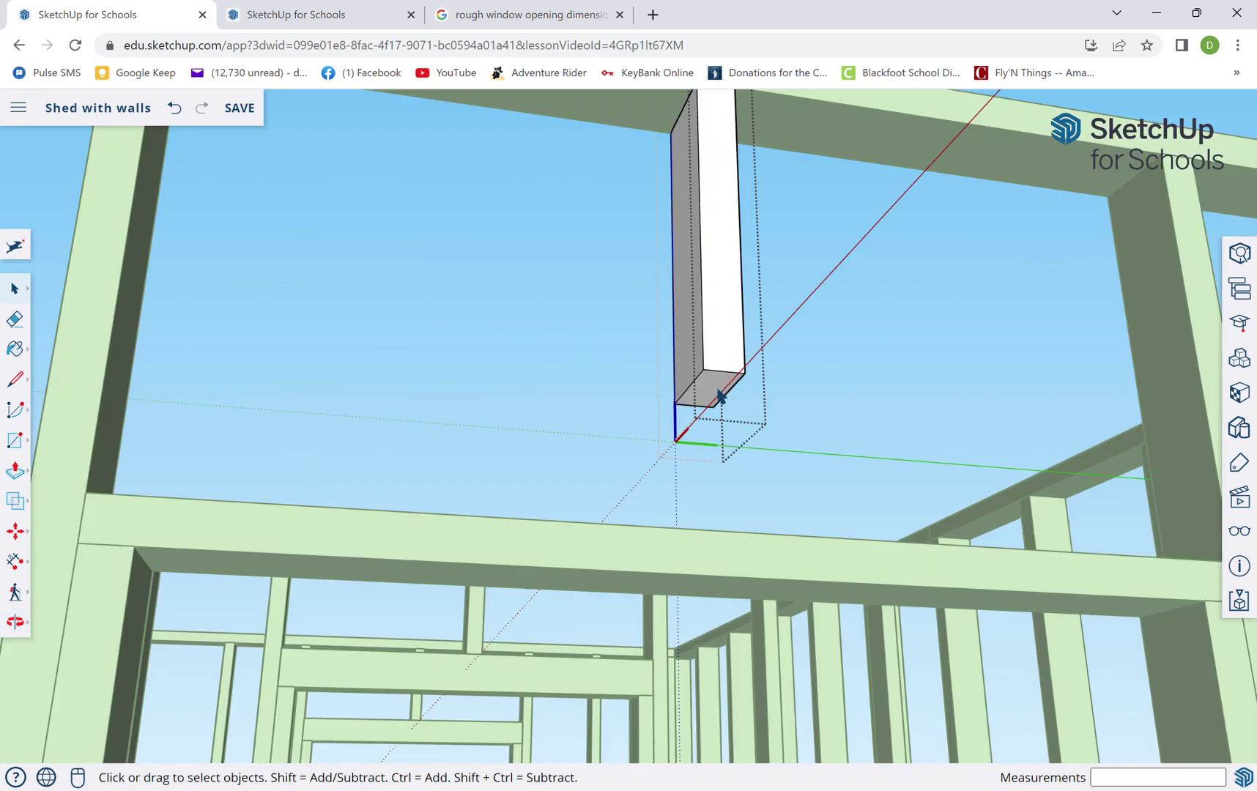
{"action": "key", "text": "p"}
{"action": "left_click", "coordinate": [722, 399]}
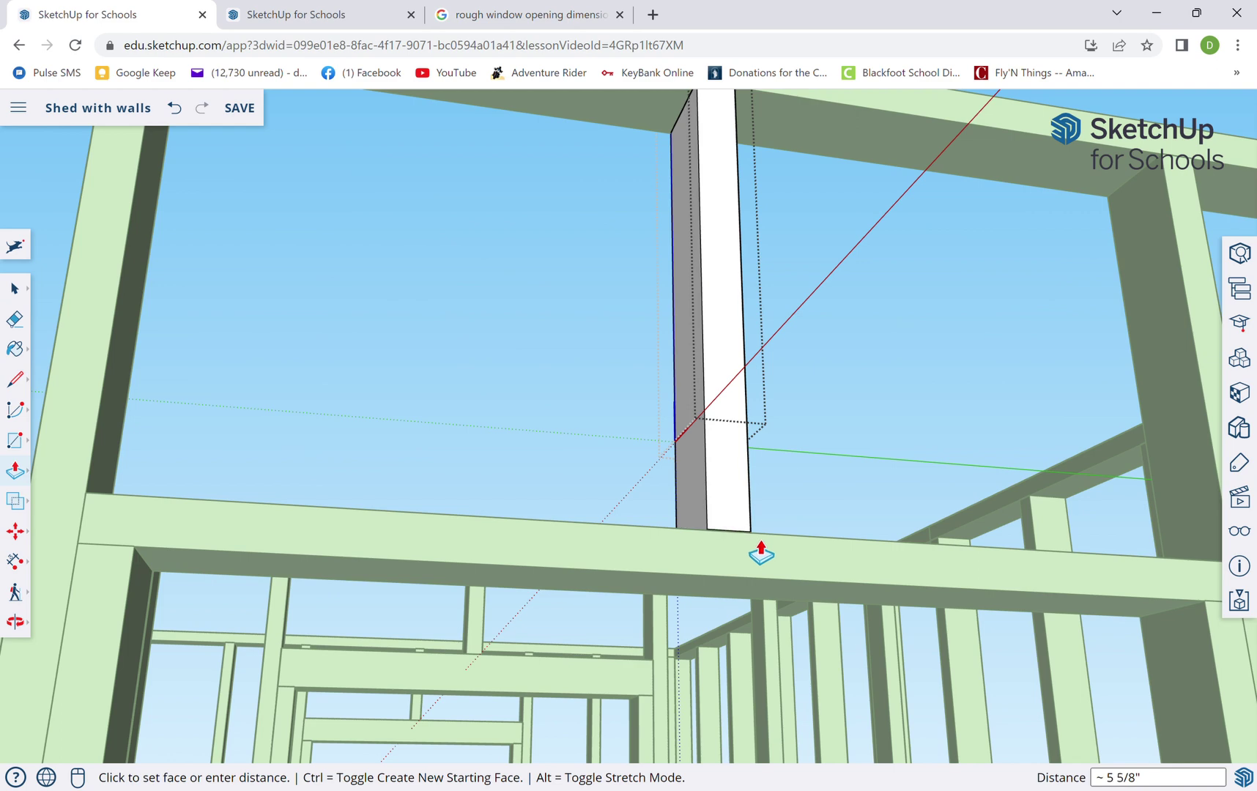
{"action": "left_click", "coordinate": [751, 546]}
{"action": "scroll", "coordinate": [748, 440], "scroll_direction": "down", "scroll_amount": 5}
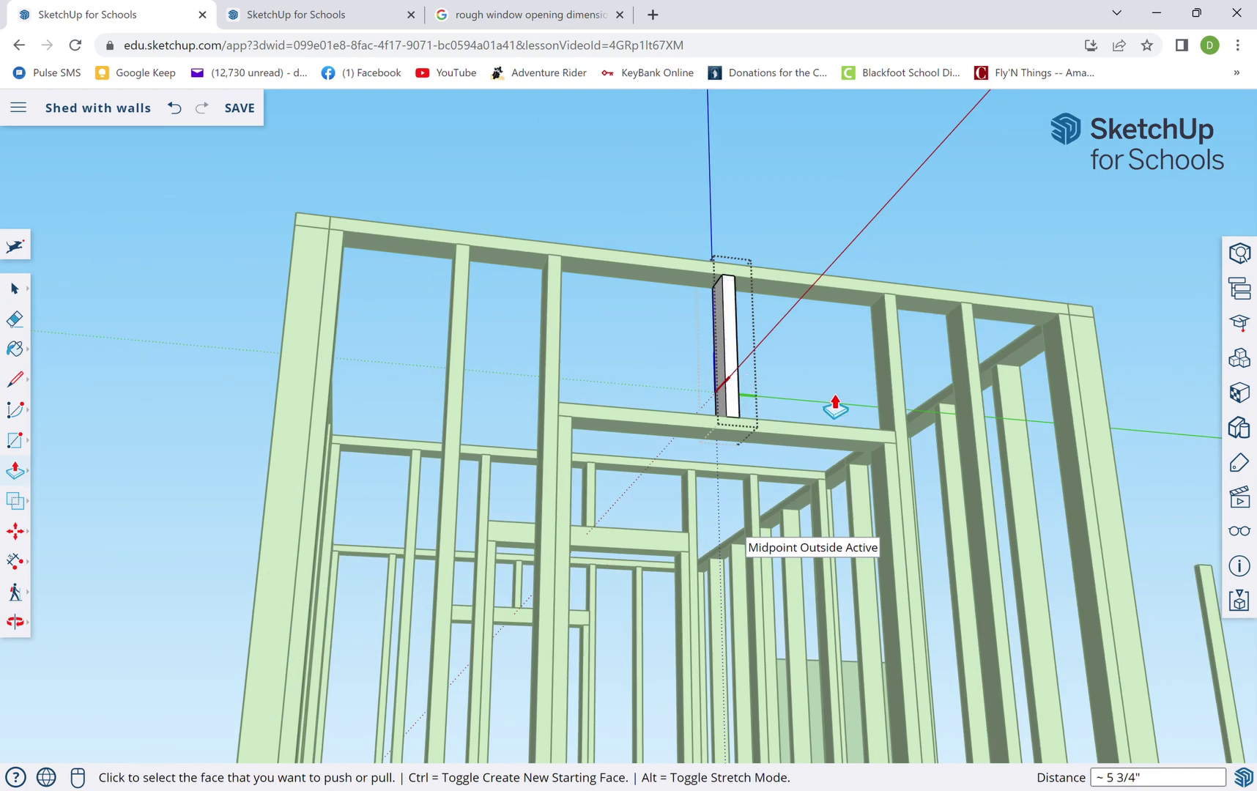
{"action": "key", "text": "space"}
{"action": "scroll", "coordinate": [813, 224], "scroll_direction": "down", "scroll_amount": 5}
{"action": "scroll", "coordinate": [760, 521], "scroll_direction": "up", "scroll_amount": 4}
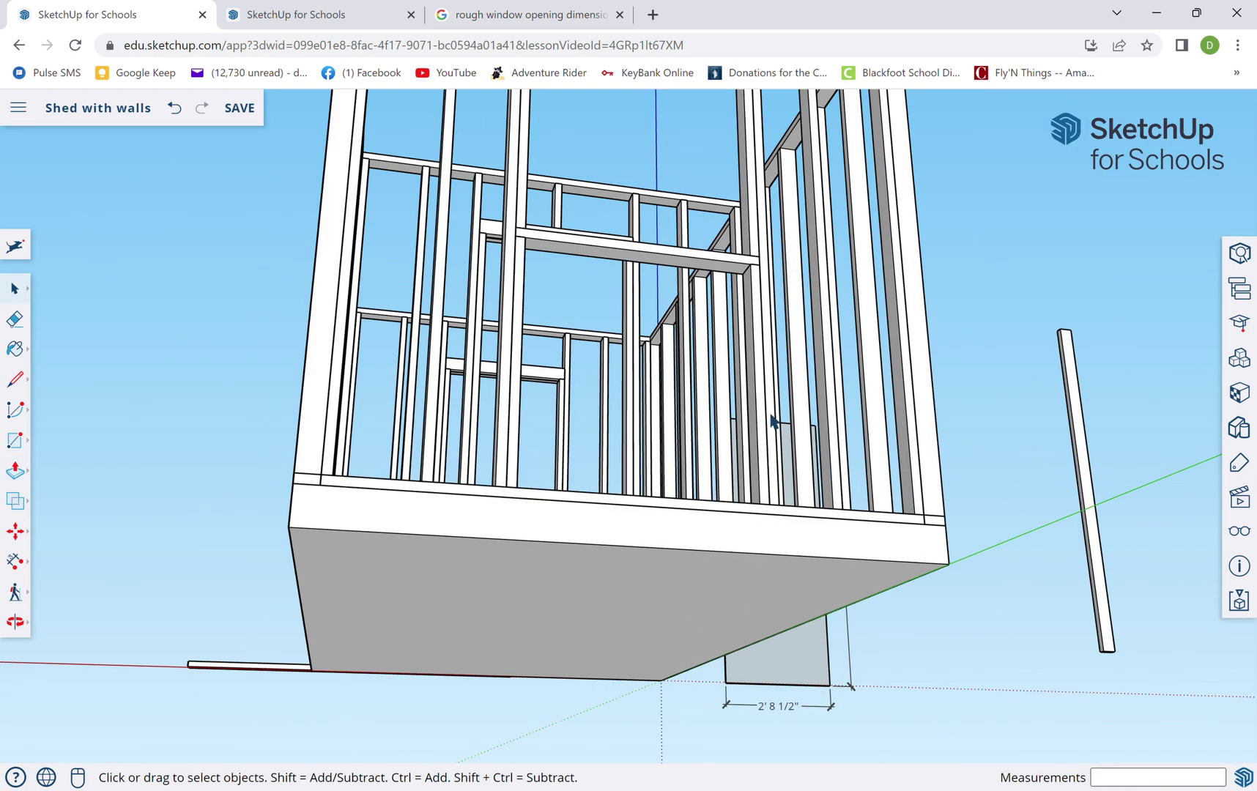
Copy a stud from the shed's base into the front wall near its left corner
{"action": "middle_click_drag", "start_coordinate": [774, 421], "coordinate": [755, 581]}
{"action": "left_click", "coordinate": [756, 583]}
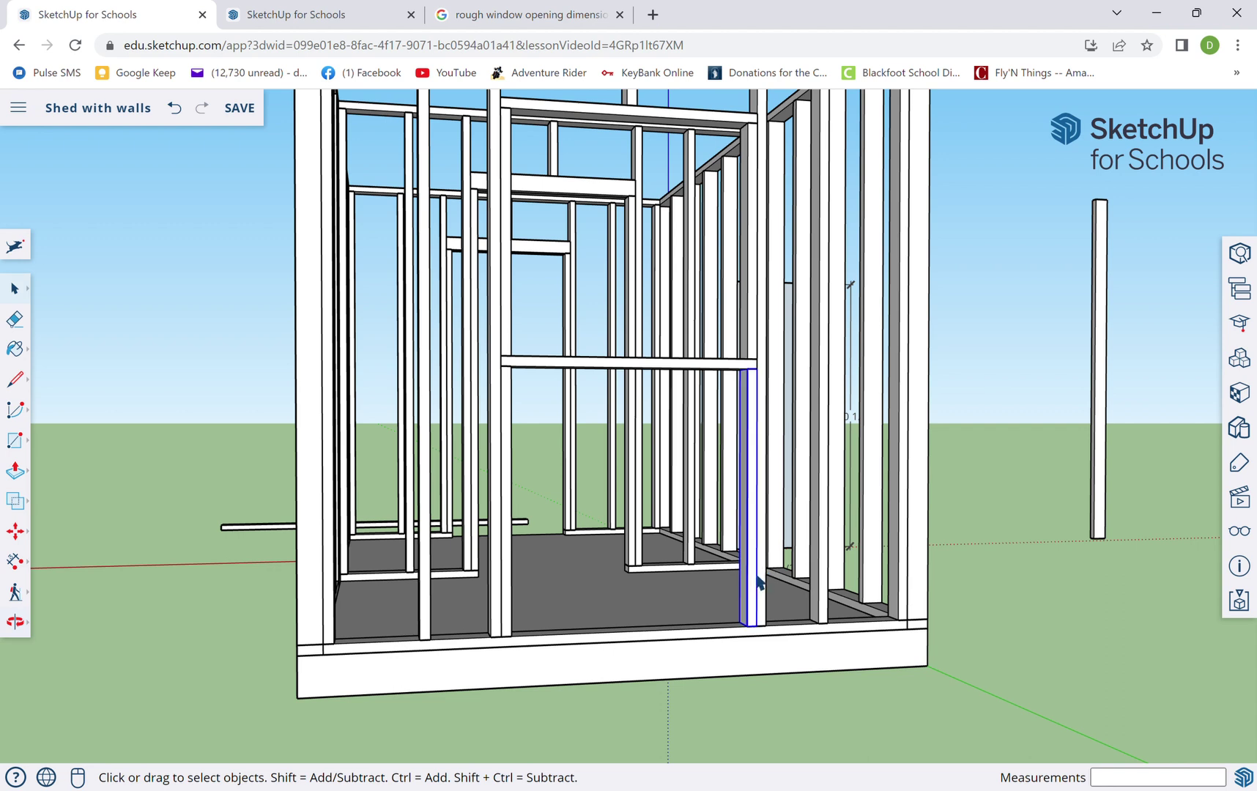
{"action": "key", "text": "m"}
{"action": "key", "text": "ctrl"}
{"action": "scroll", "coordinate": [760, 643], "scroll_direction": "up", "scroll_amount": 3}
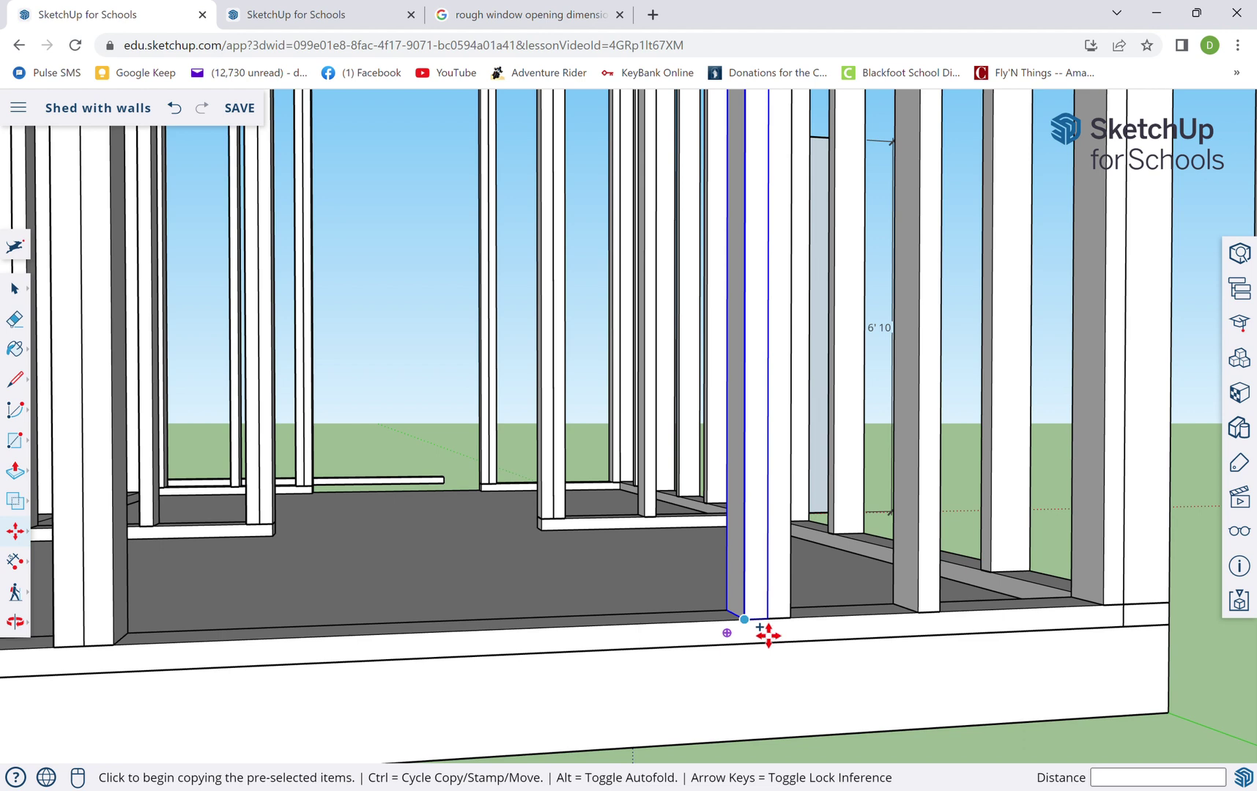
{"action": "left_click", "coordinate": [758, 624]}
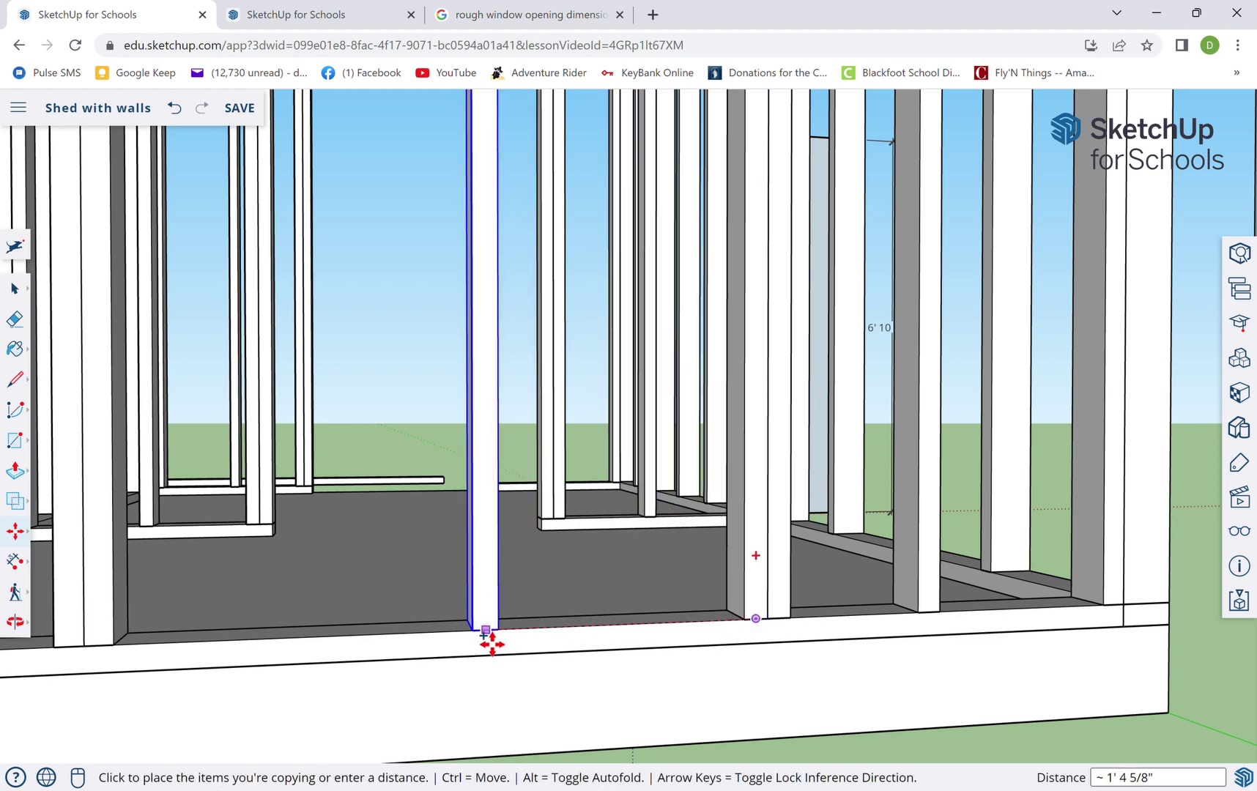
{"action": "left_click", "coordinate": [449, 637]}
{"action": "scroll", "coordinate": [648, 579], "scroll_direction": "down", "scroll_amount": 5}
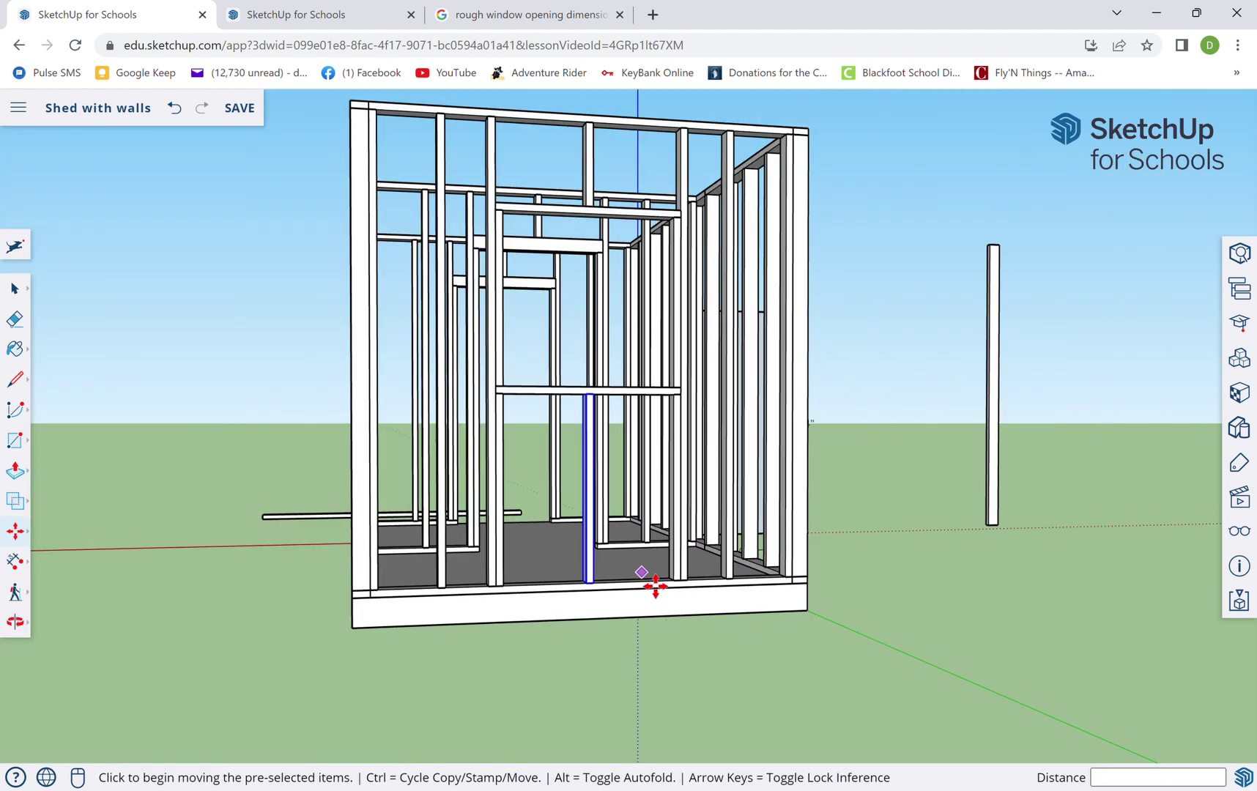
{"action": "middle_click_drag", "start_coordinate": [811, 581], "coordinate": [673, 650]}
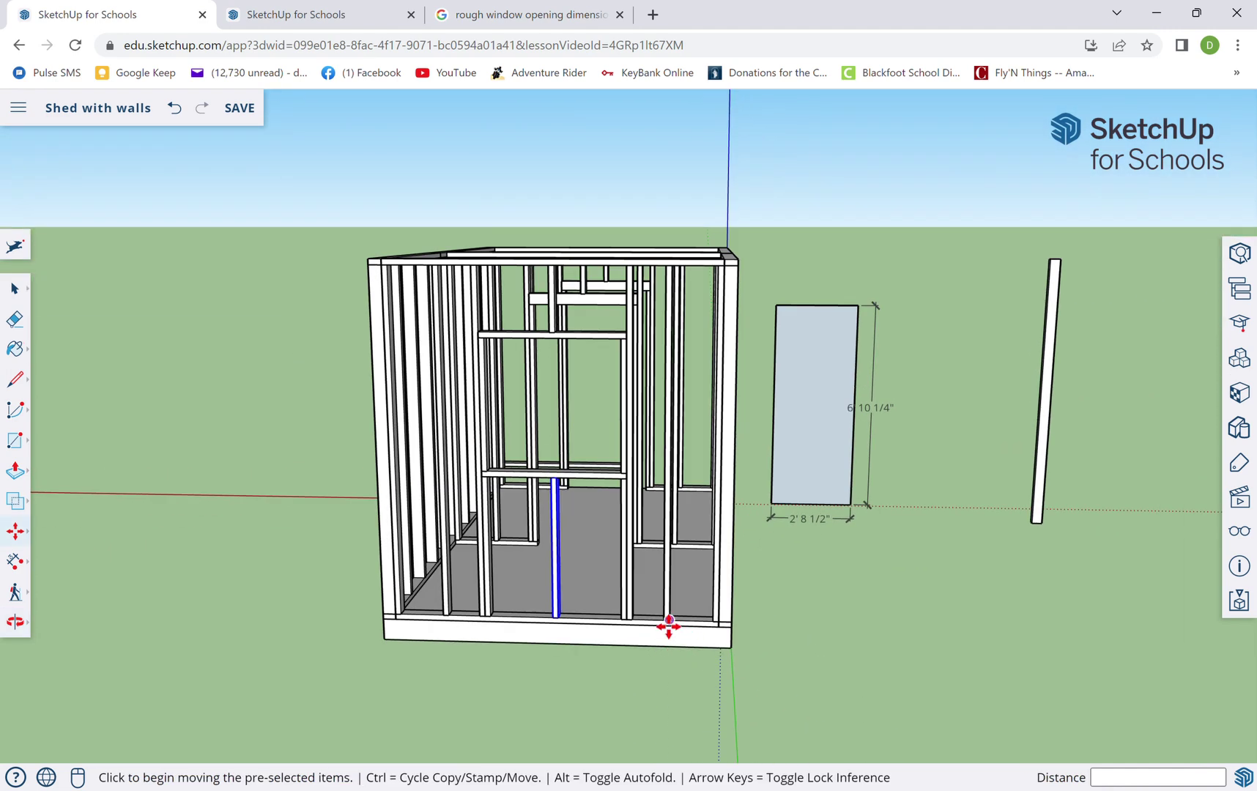
Select the new vertical stud and orbit to view inside the shed
{"action": "key", "text": "space"}
{"action": "left_click", "coordinate": [269, 443]}
{"action": "middle_click_drag", "start_coordinate": [598, 524], "coordinate": [717, 662]}
{"action": "middle_click_drag", "start_coordinate": [547, 476], "coordinate": [598, 584]}
{"action": "scroll", "coordinate": [550, 639], "scroll_direction": "up", "scroll_amount": 5}
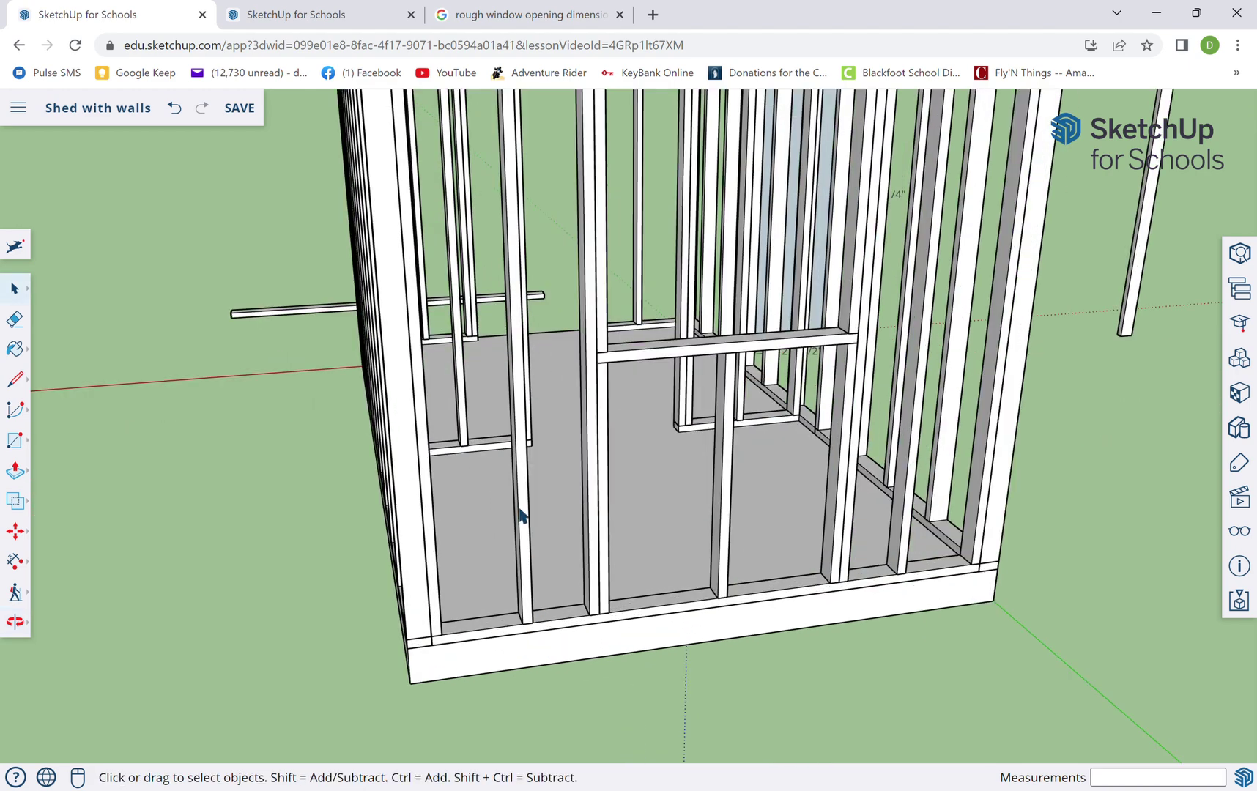
{"action": "left_click", "coordinate": [531, 512]}
{"action": "middle_click_drag", "start_coordinate": [559, 573], "coordinate": [487, 641]}
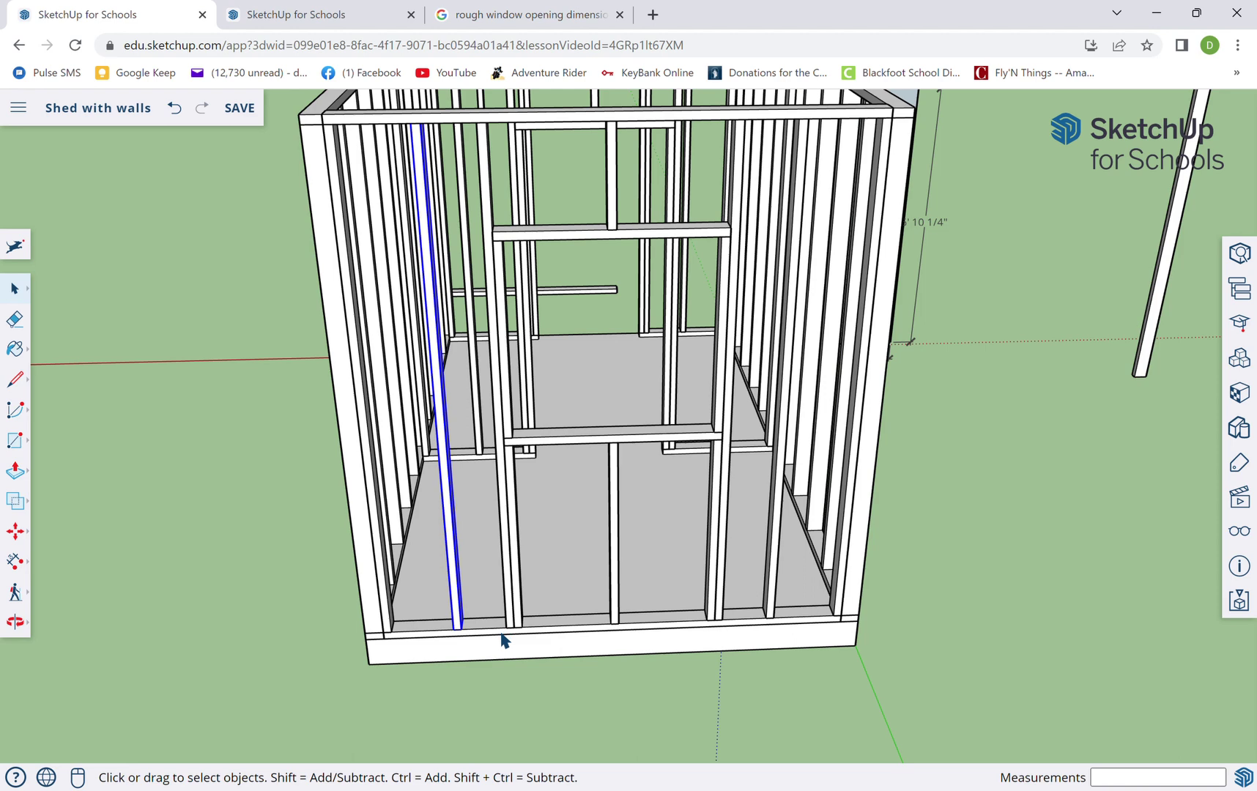
Draw a measuring line along the front bottom plate from the wall's bottom corner
{"action": "scroll", "coordinate": [464, 639], "scroll_direction": "up", "scroll_amount": 3}
{"action": "left_click", "coordinate": [10, 384]}
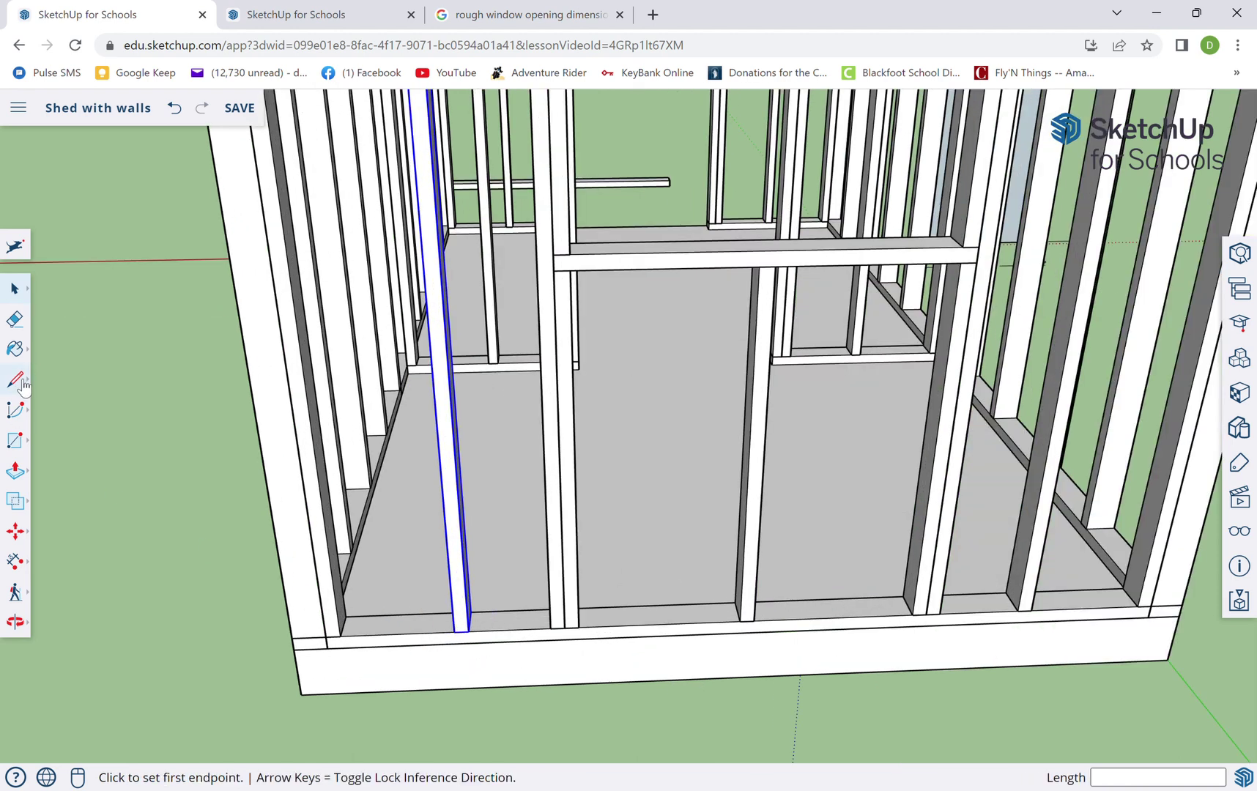
{"action": "left_click", "coordinate": [339, 636]}
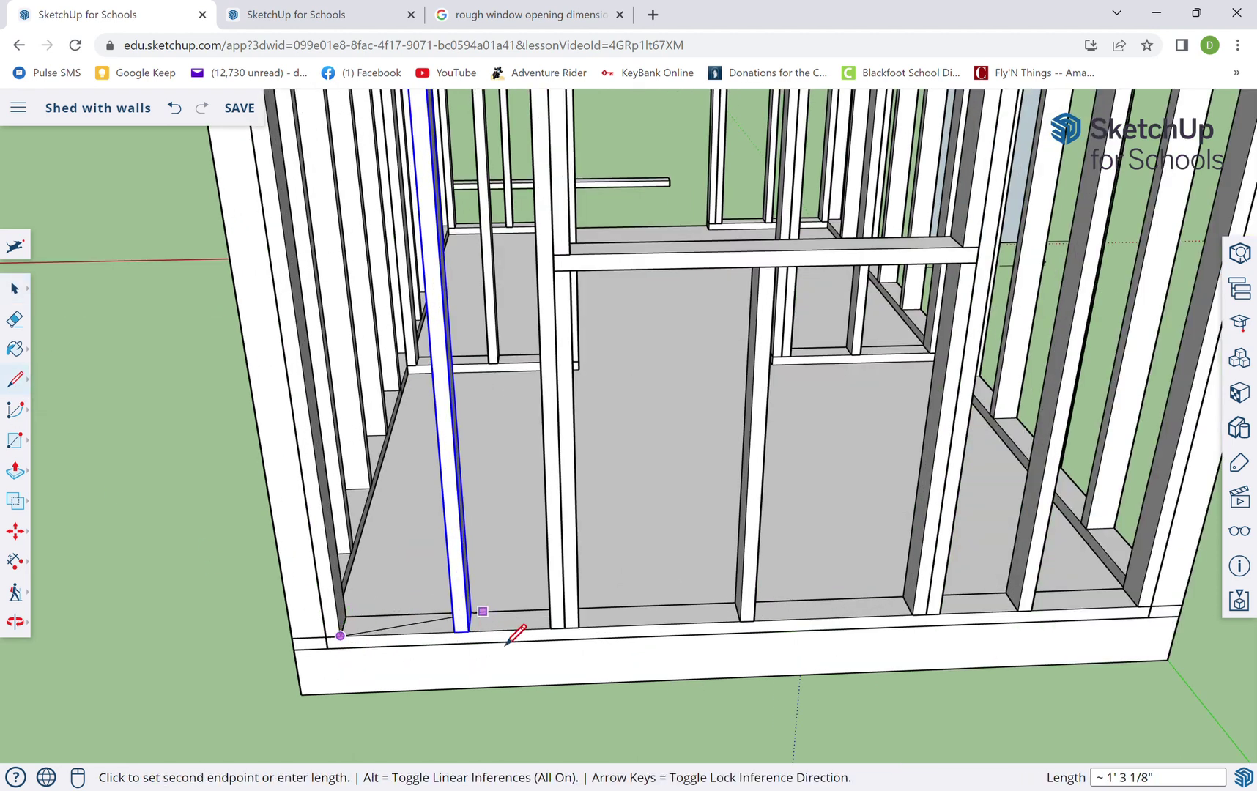
{"action": "left_click", "coordinate": [555, 633]}
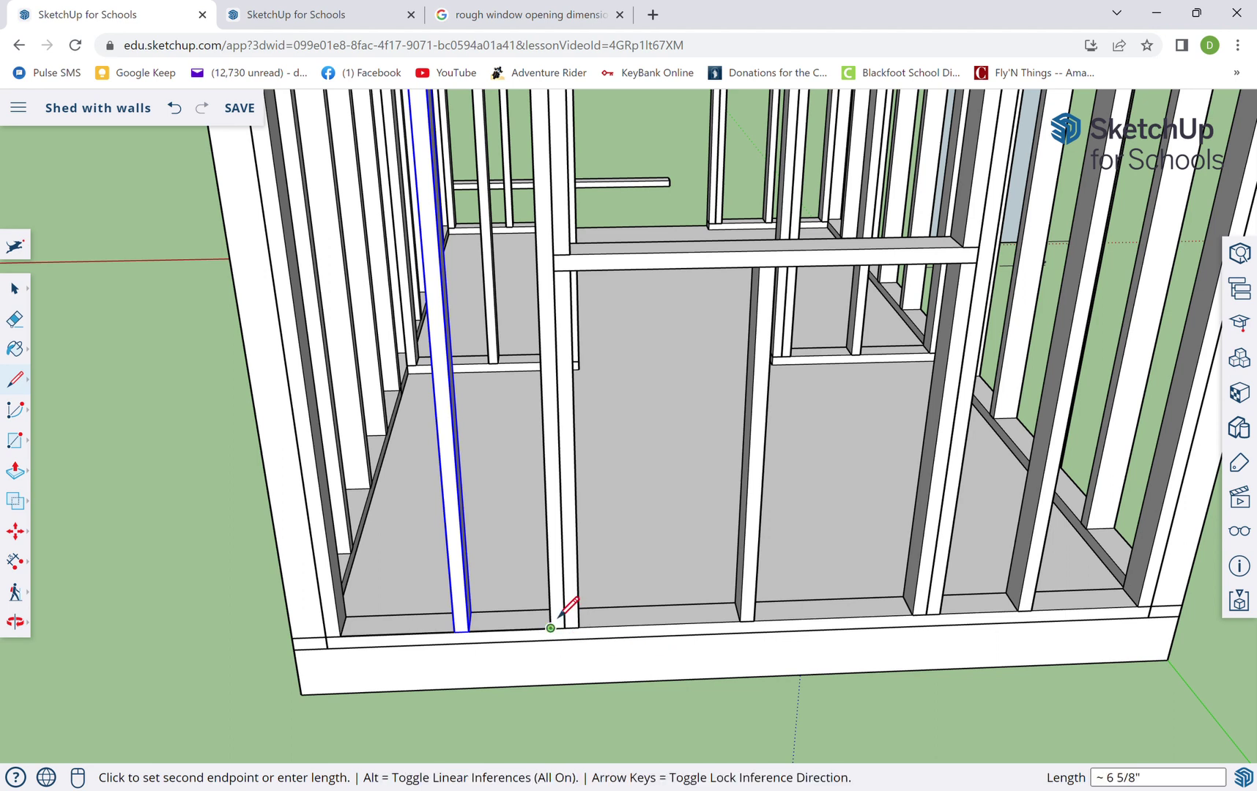
{"action": "key", "text": "Escape"}
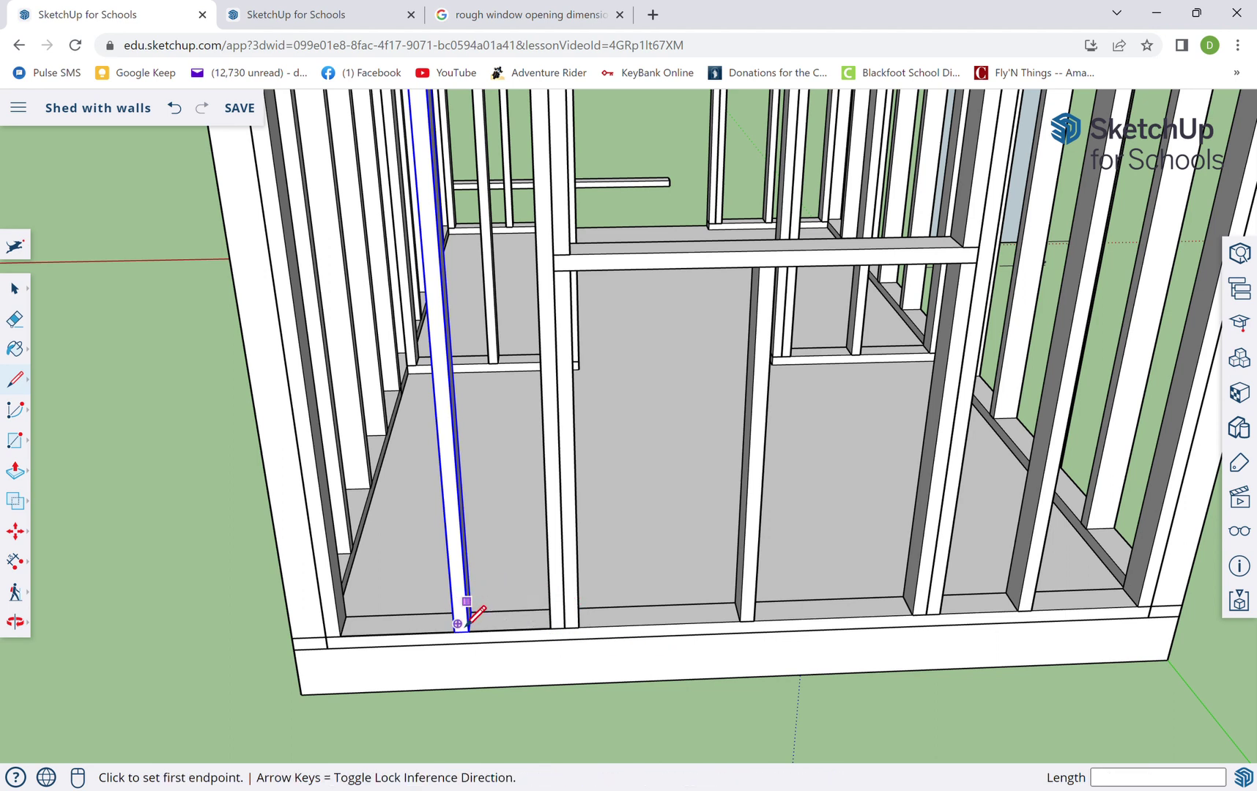
{"action": "left_click", "coordinate": [467, 624]}
{"action": "key", "text": "Escape"}
{"action": "key", "text": "space"}
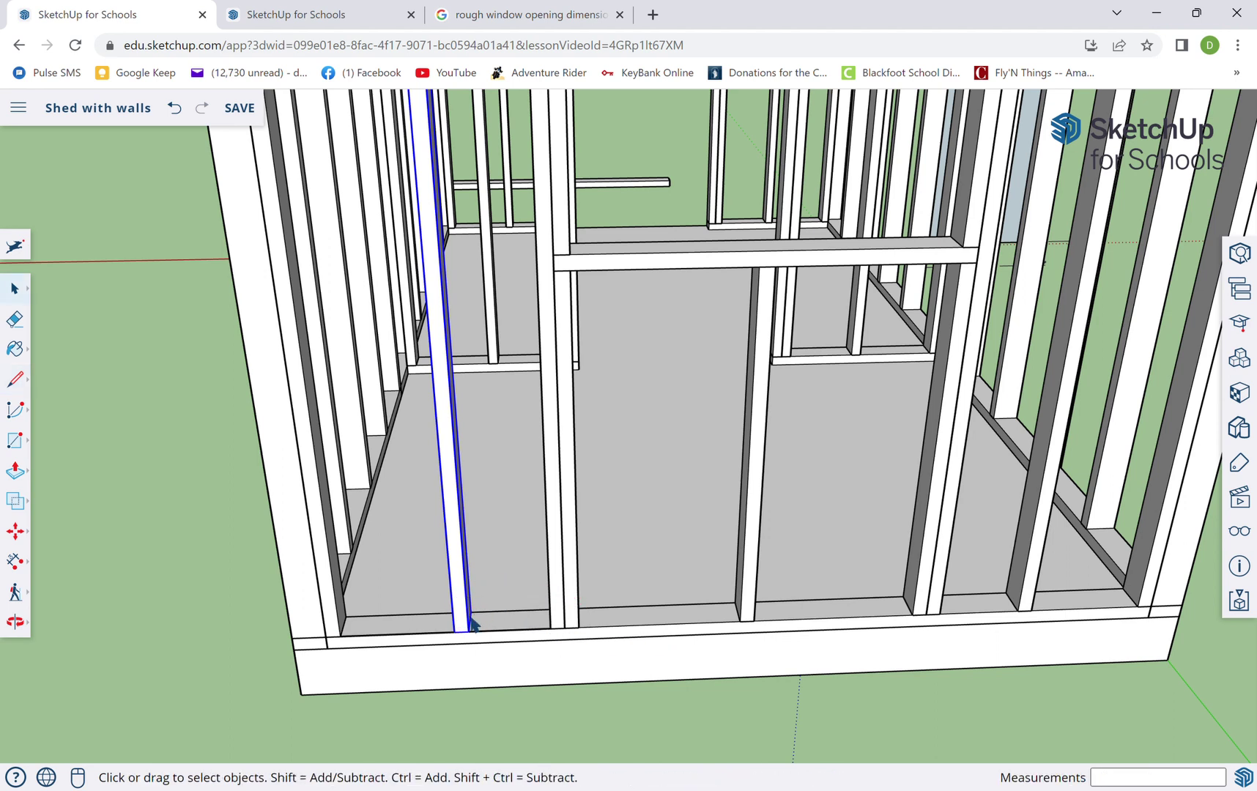
Move the left front-wall stud 1 5/8" along the bottom plate to the midpoint inference
{"action": "key", "text": "m"}
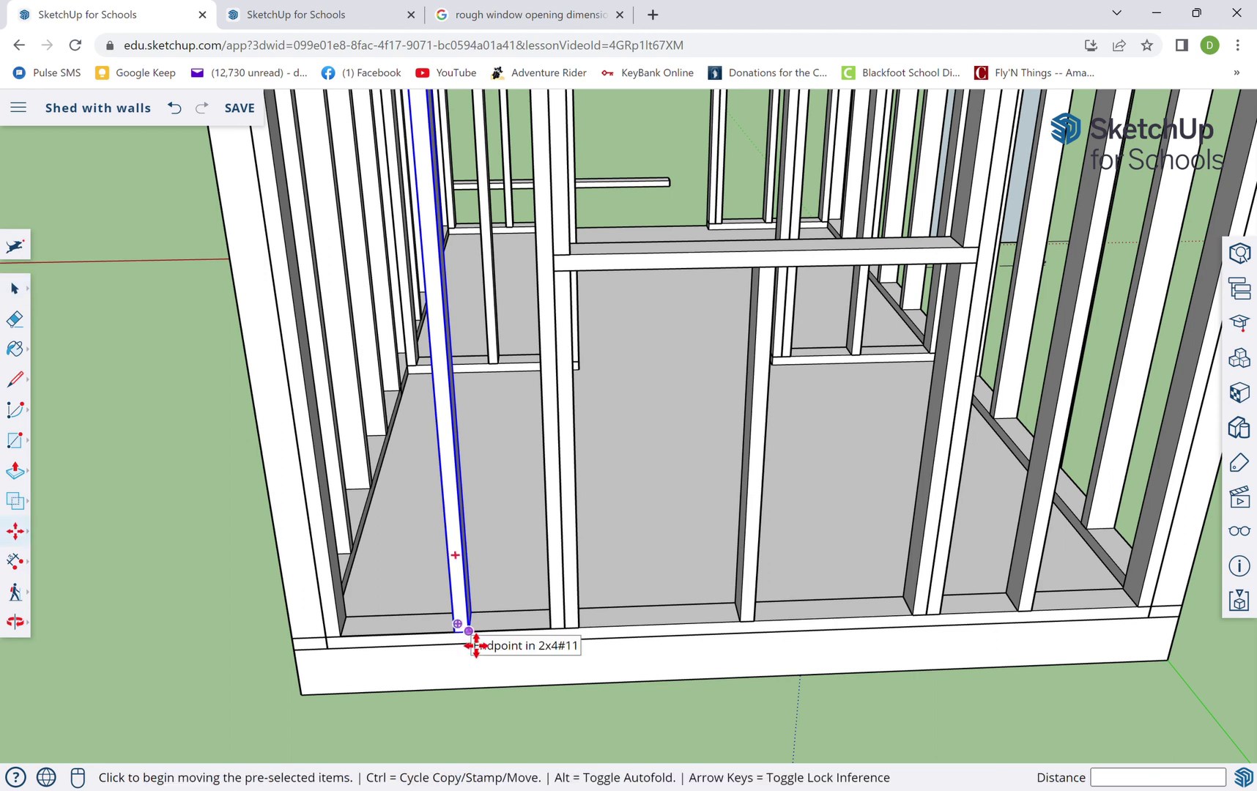
{"action": "scroll", "coordinate": [473, 645], "scroll_direction": "up", "scroll_amount": 2}
{"action": "left_click", "coordinate": [476, 649]}
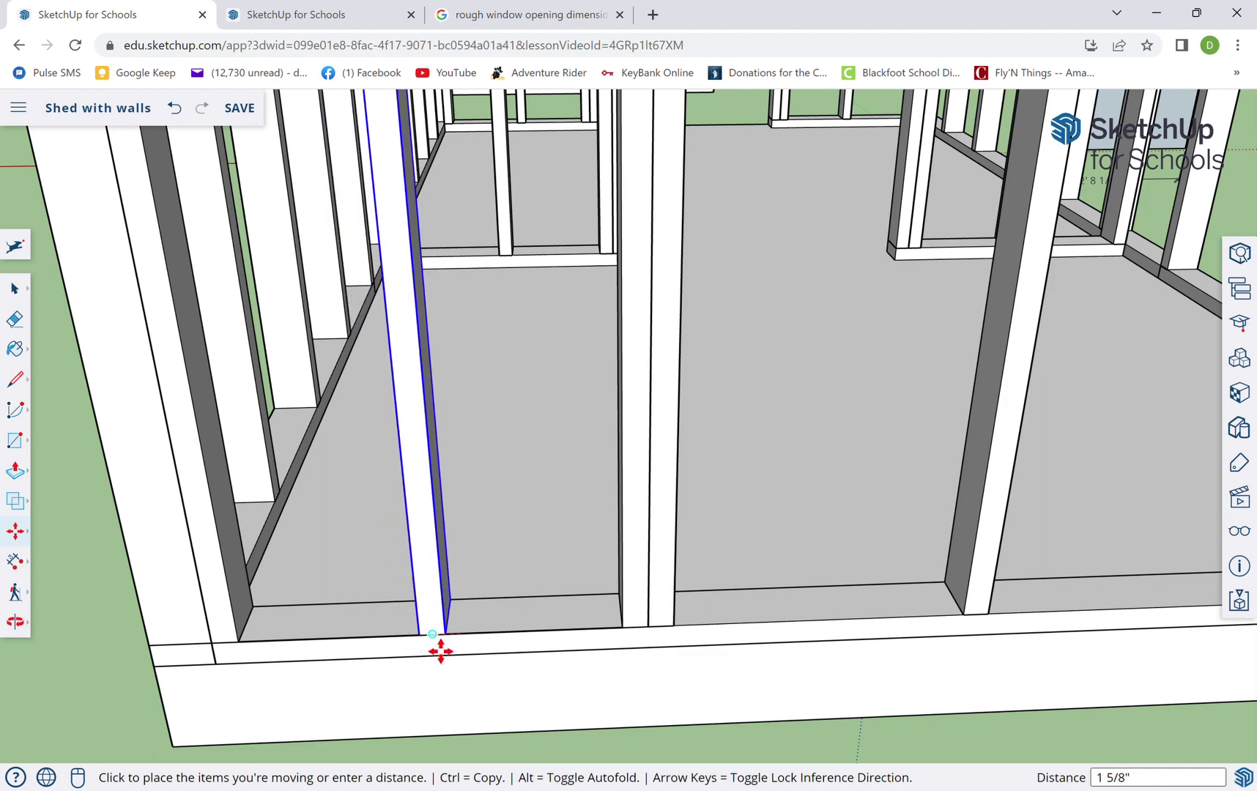
{"action": "left_click", "coordinate": [442, 651]}
{"action": "scroll", "coordinate": [533, 662], "scroll_direction": "down", "scroll_amount": 3}
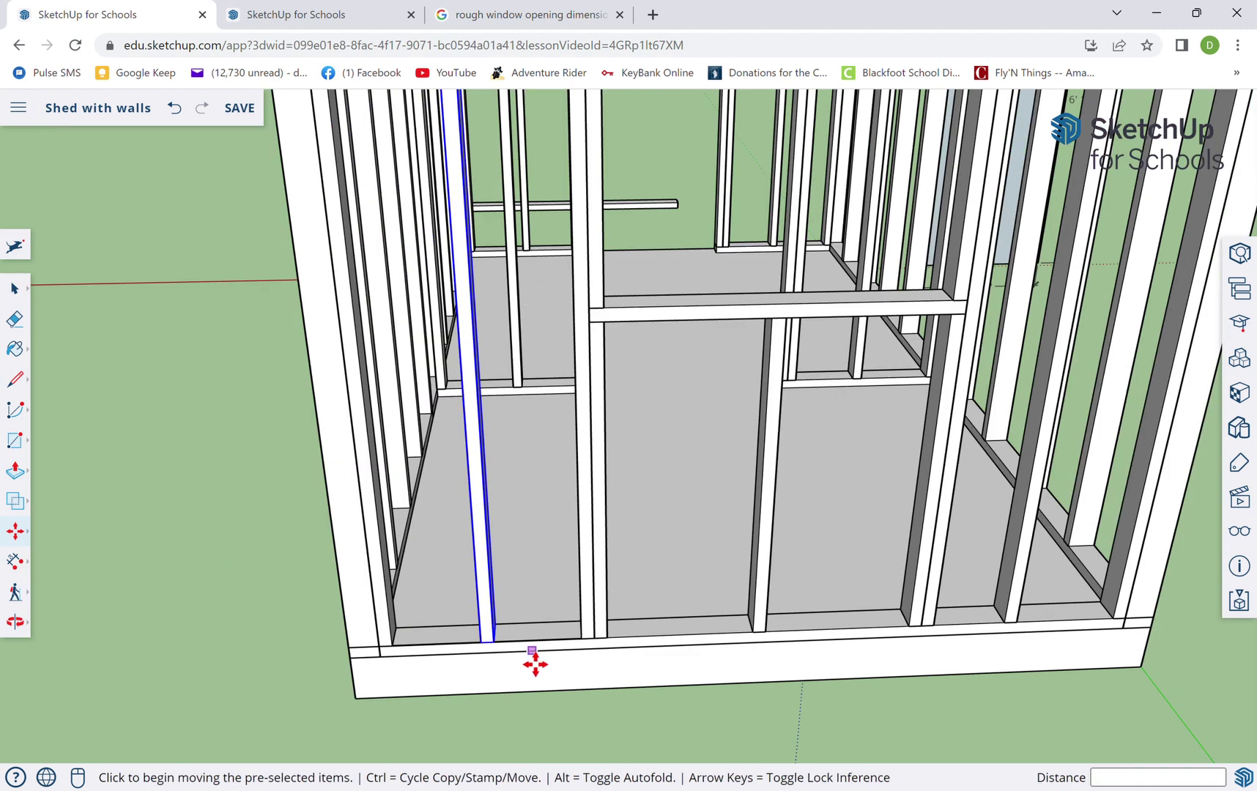
{"action": "middle_click_drag", "start_coordinate": [534, 662], "coordinate": [483, 561]}
{"action": "scroll", "coordinate": [461, 586], "scroll_direction": "down", "scroll_amount": 3}
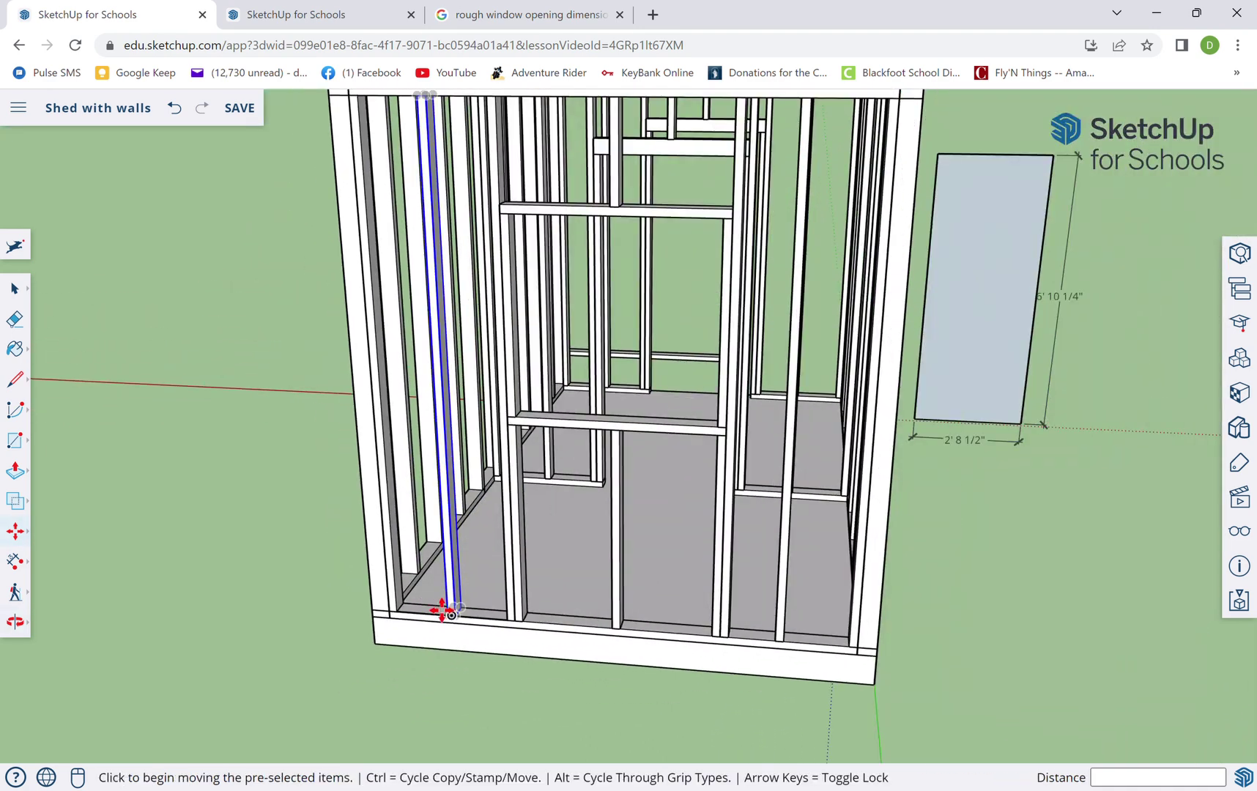
{"action": "scroll", "coordinate": [504, 656], "scroll_direction": "up", "scroll_amount": 5}
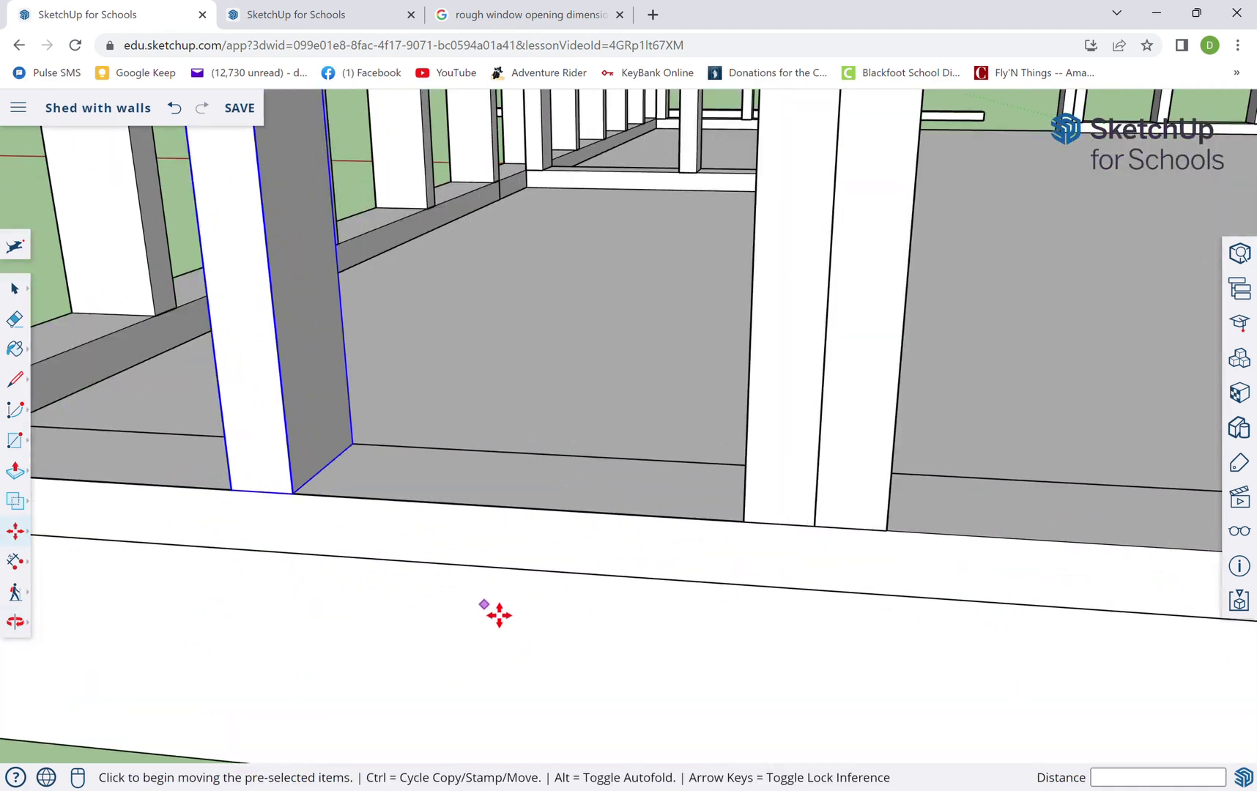
{"action": "key", "text": "space"}
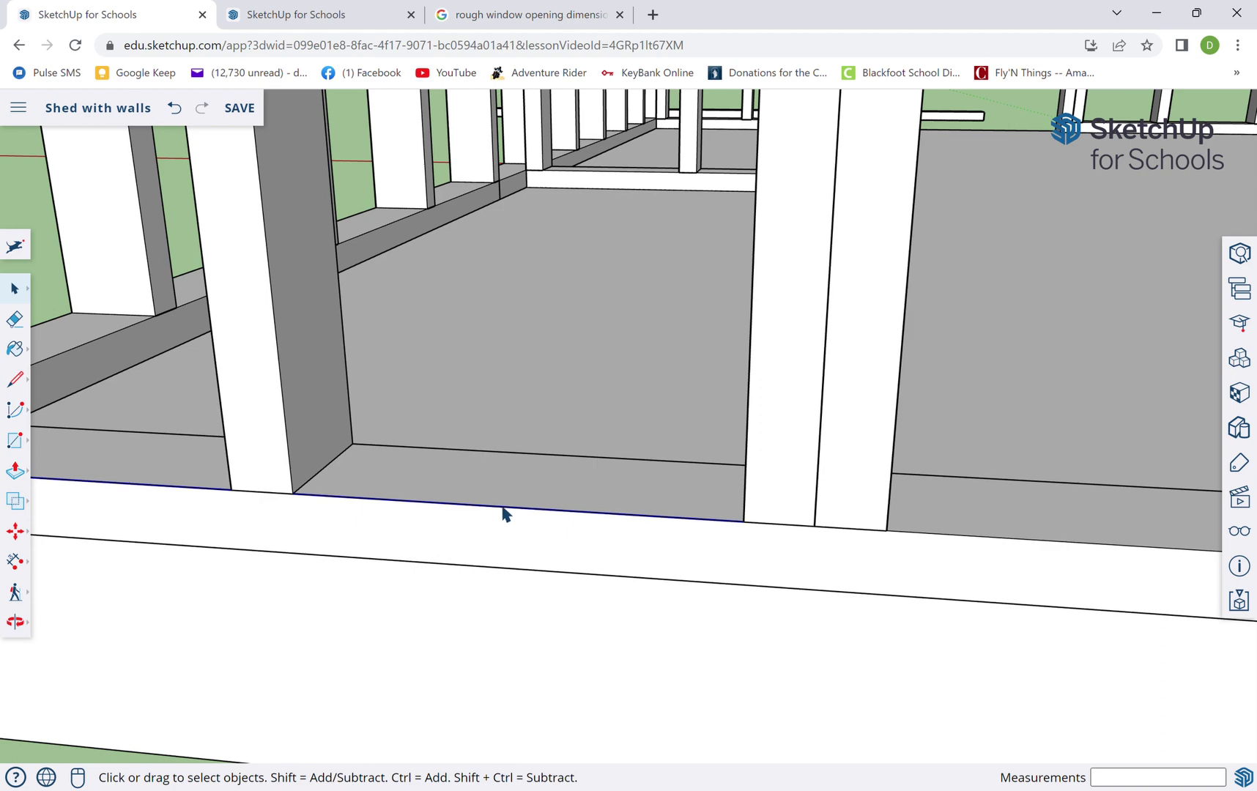
{"action": "scroll", "coordinate": [504, 513], "scroll_direction": "down", "scroll_amount": 8}
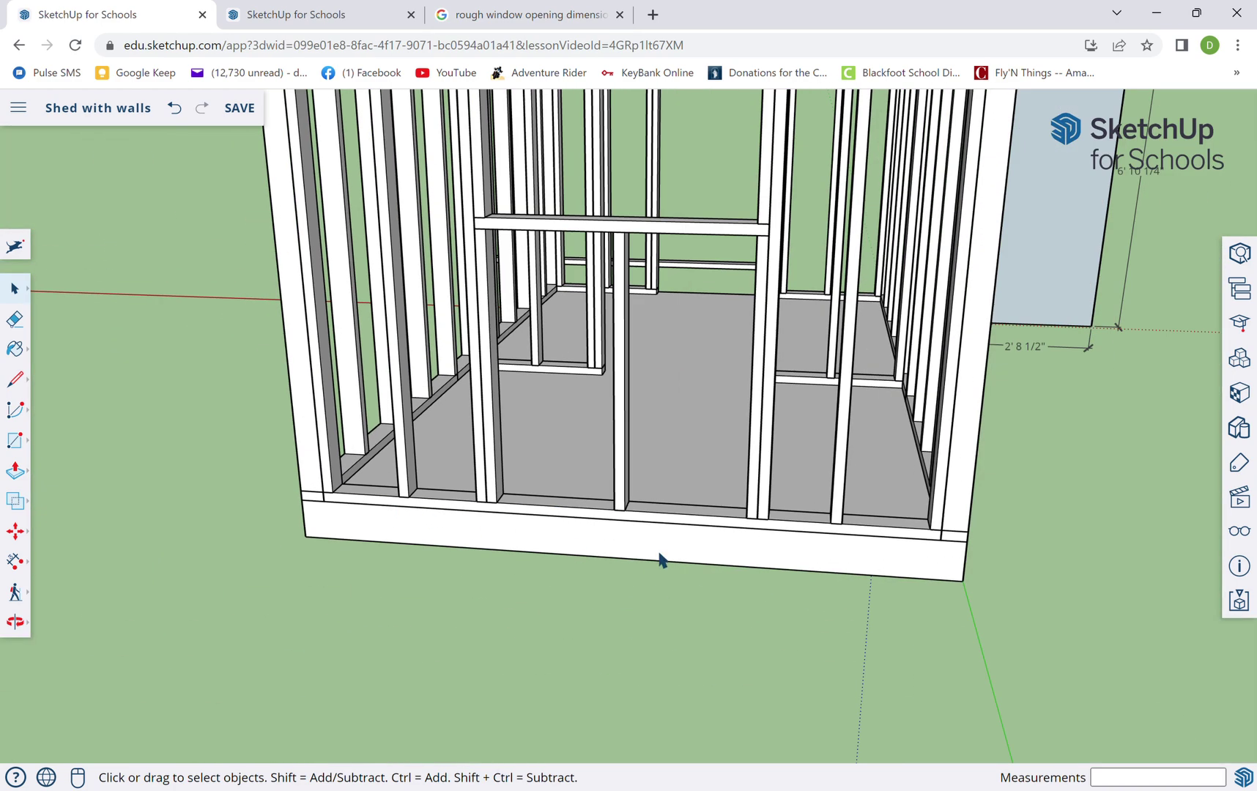
Draw measuring lines from the front wall's right corner to the stud's base
{"action": "scroll", "coordinate": [700, 523], "scroll_direction": "up", "scroll_amount": 3}
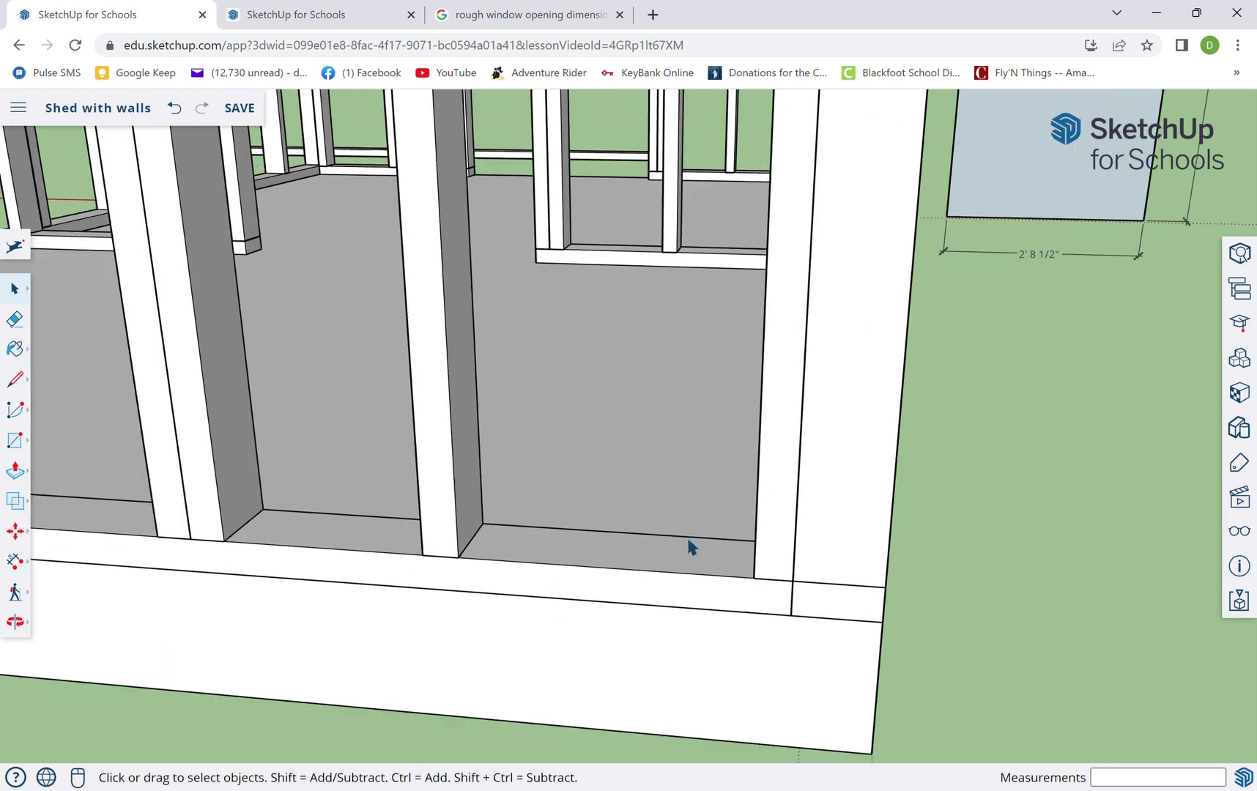
{"action": "scroll", "coordinate": [690, 545], "scroll_direction": "up", "scroll_amount": 3}
{"action": "key", "text": "l"}
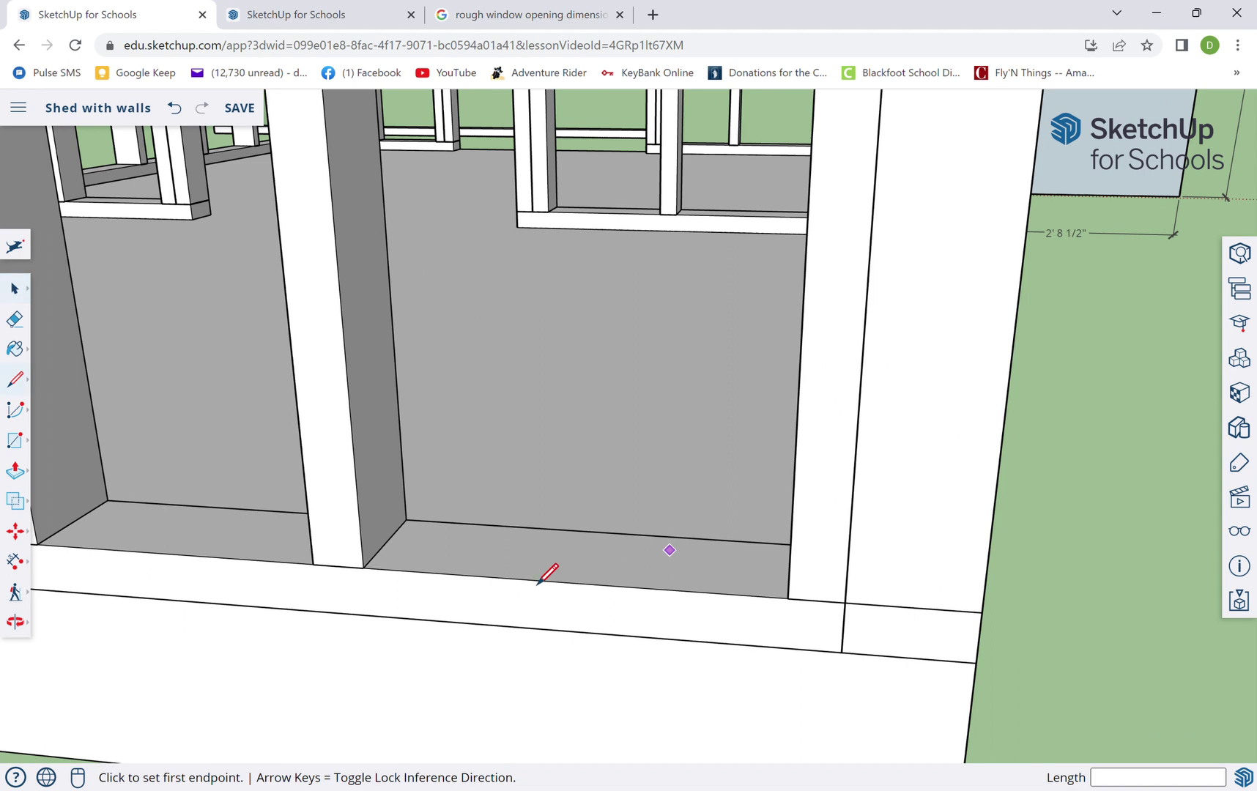
{"action": "left_click", "coordinate": [788, 598]}
{"action": "scroll", "coordinate": [948, 570], "scroll_direction": "down", "scroll_amount": 4}
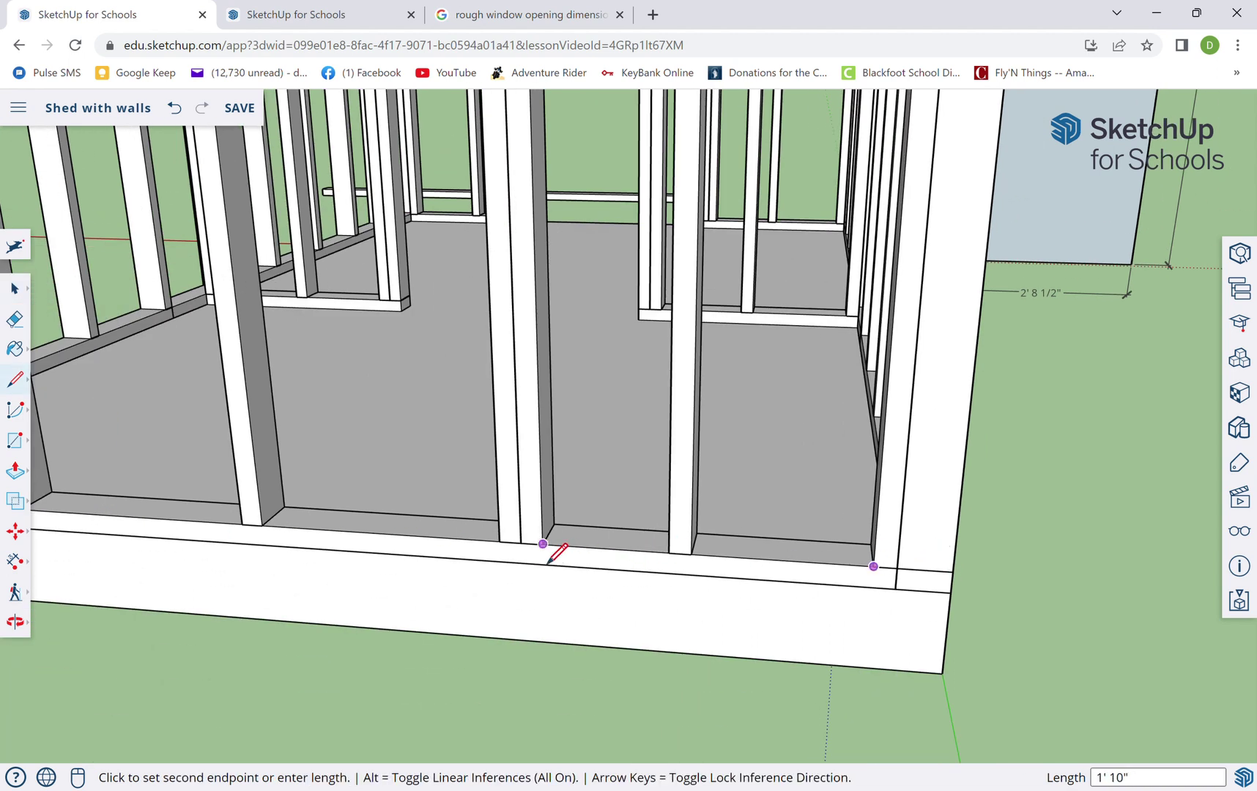
{"action": "left_click", "coordinate": [680, 546]}
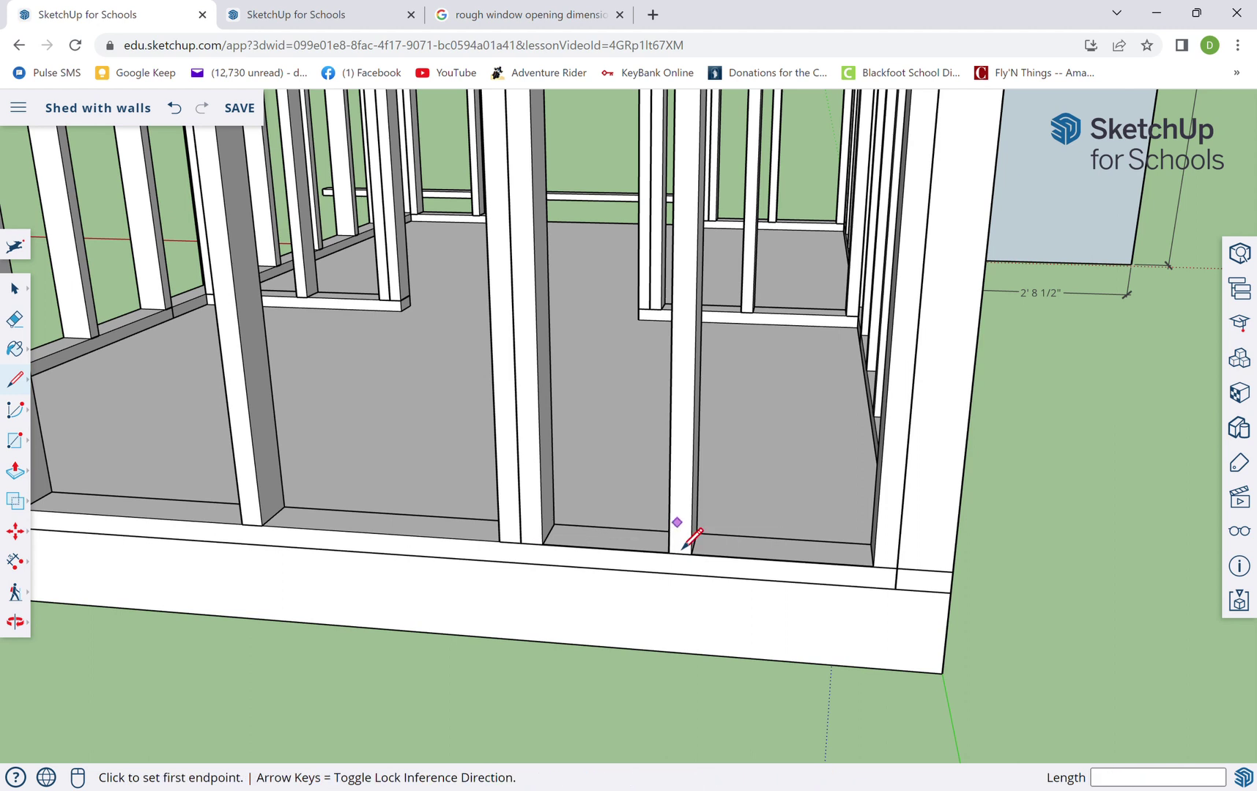
{"action": "left_click", "coordinate": [681, 548]}
{"action": "left_click", "coordinate": [688, 547]}
{"action": "key", "text": "space"}
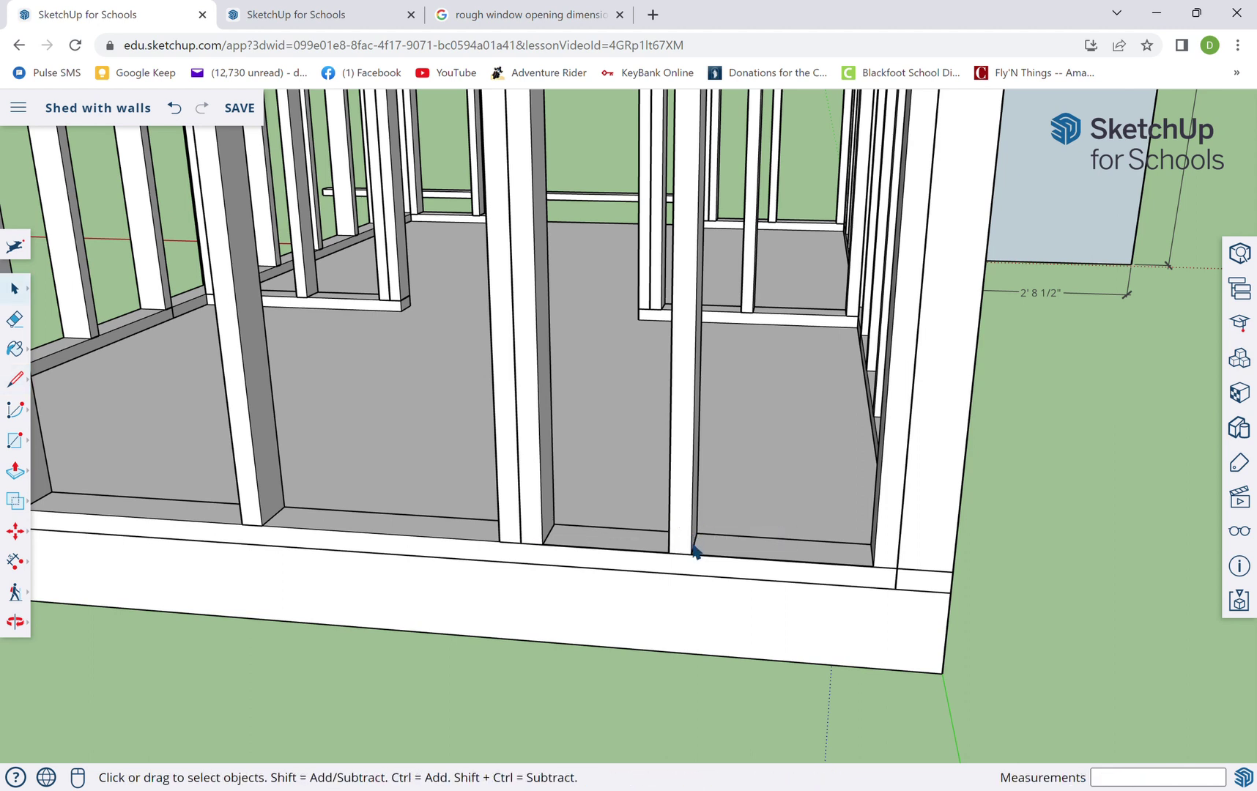
Move the right front-wall stud 1 5/8" sideways along the bottom plate
{"action": "left_click", "coordinate": [692, 544]}
{"action": "key", "text": "m"}
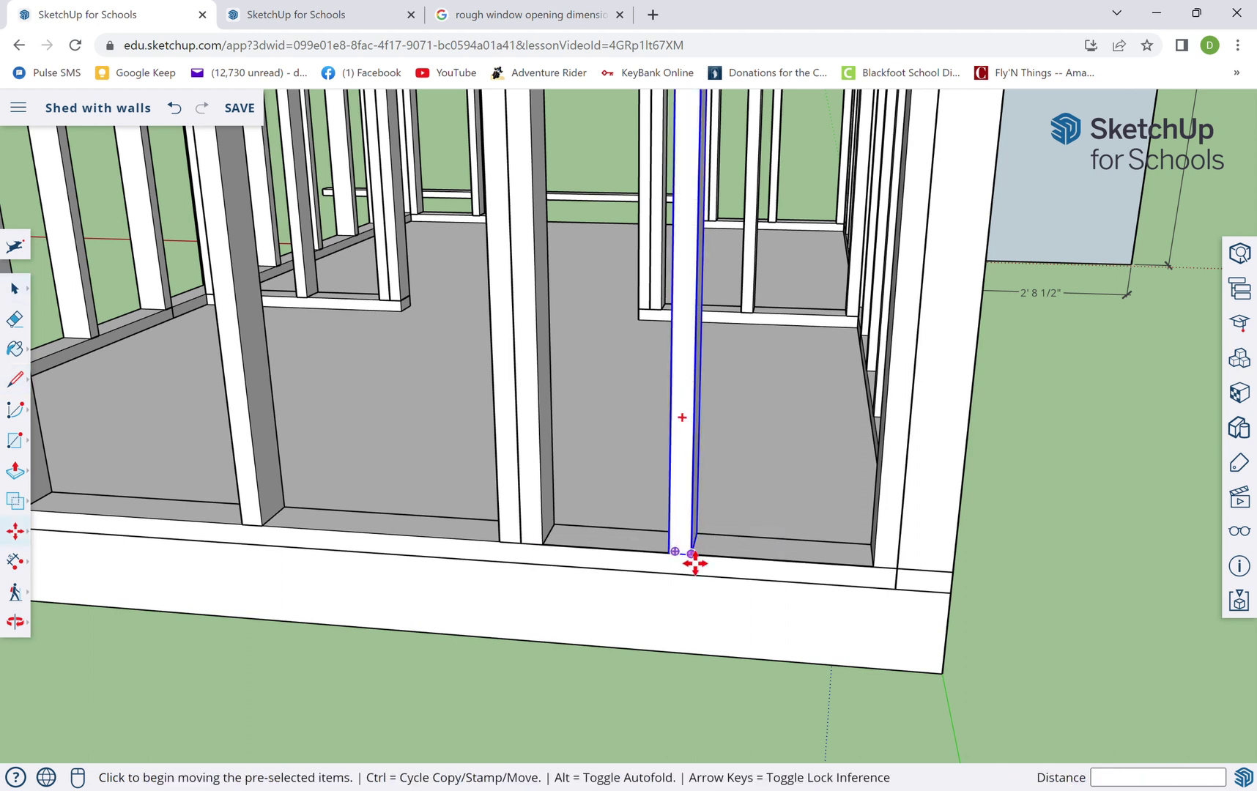
{"action": "scroll", "coordinate": [692, 564], "scroll_direction": "up", "scroll_amount": 2}
{"action": "left_click", "coordinate": [695, 566]}
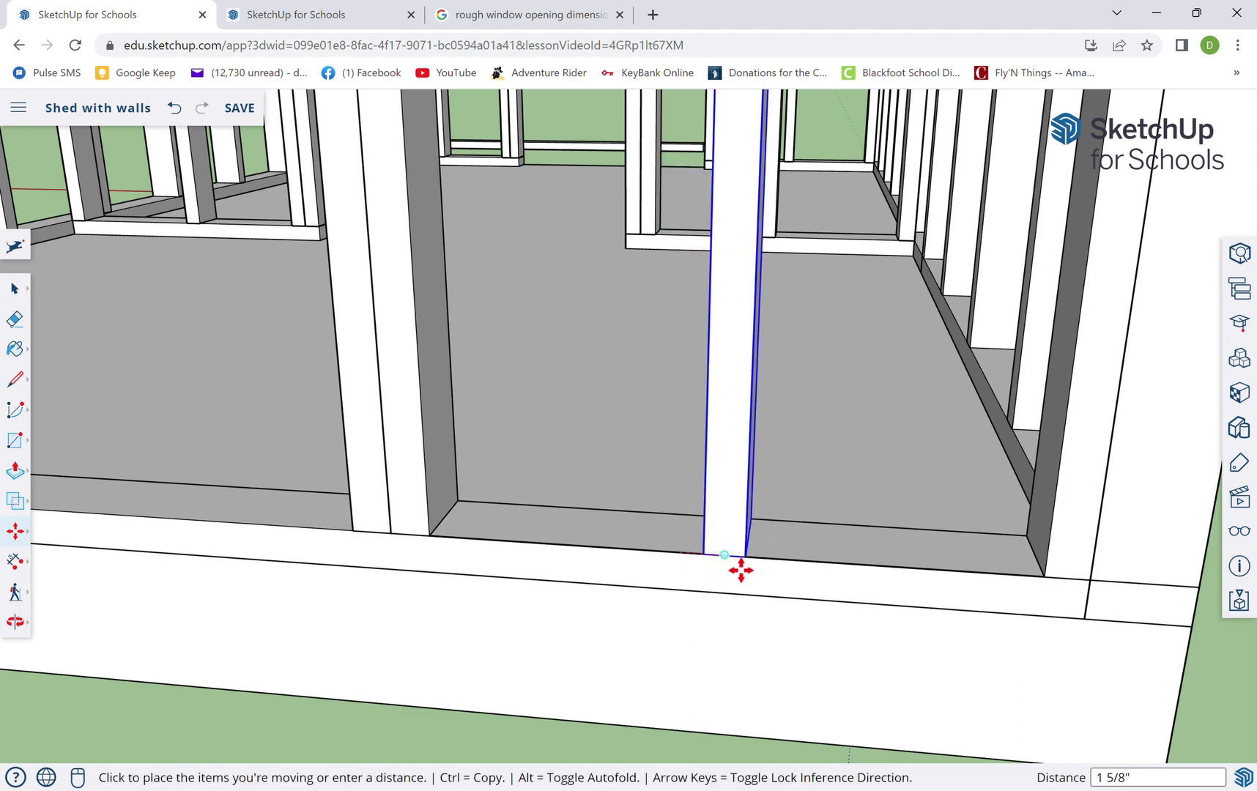
{"action": "left_click", "coordinate": [742, 570]}
{"action": "key", "text": "space"}
{"action": "scroll", "coordinate": [732, 579], "scroll_direction": "down", "scroll_amount": 5}
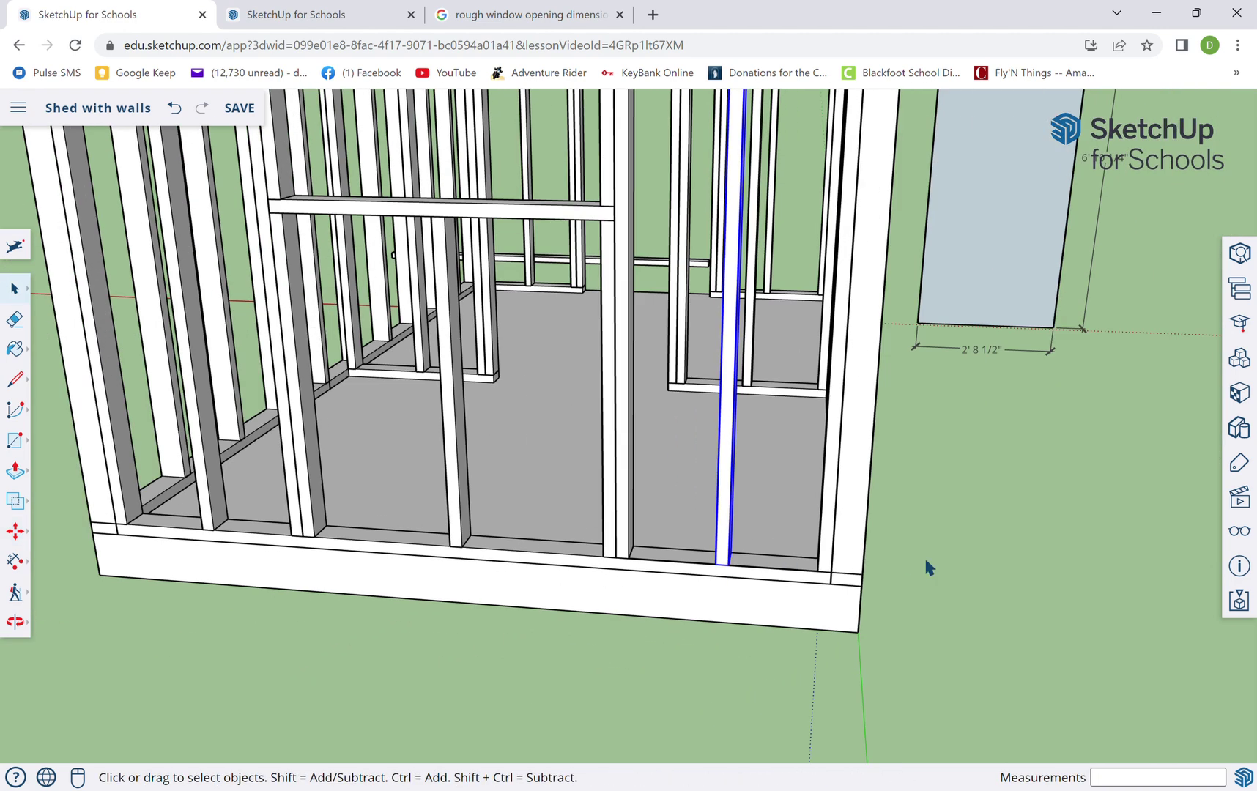
{"action": "scroll", "coordinate": [785, 549], "scroll_direction": "down", "scroll_amount": 3}
{"action": "key", "text": "o"}
{"action": "left_click_drag", "start_coordinate": [805, 553], "coordinate": [1025, 576]}
Orbit around the framed shed to inspect it from above and from the sides
{"action": "key", "text": "space"}
{"action": "key", "text": "o"}
{"action": "left_click_drag", "start_coordinate": [791, 584], "coordinate": [623, 686]}
{"action": "key", "text": "space"}
{"action": "scroll", "coordinate": [589, 679], "scroll_direction": "down", "scroll_amount": 3}
{"action": "key", "text": "o"}
{"action": "left_click_drag", "start_coordinate": [982, 672], "coordinate": [699, 644]}
{"action": "key", "text": "space"}
{"action": "scroll", "coordinate": [752, 622], "scroll_direction": "down", "scroll_amount": 2}
{"action": "key", "text": "o"}
{"action": "left_click_drag", "start_coordinate": [882, 643], "coordinate": [960, 608]}
{"action": "key", "text": "space"}
{"action": "middle_click_drag", "start_coordinate": [960, 608], "coordinate": [813, 520]}
{"action": "scroll", "coordinate": [1024, 488], "scroll_direction": "down", "scroll_amount": 3}
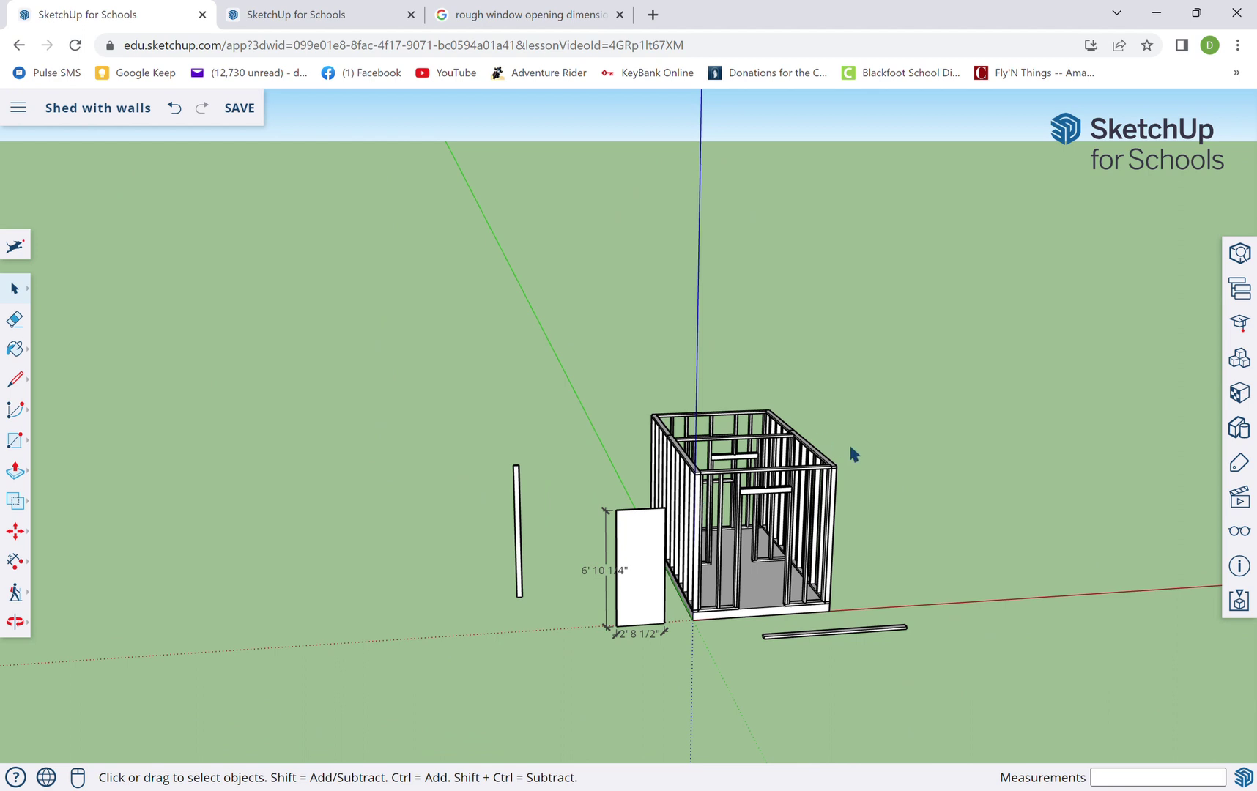
{"action": "middle_click_drag", "start_coordinate": [848, 442], "coordinate": [787, 398]}
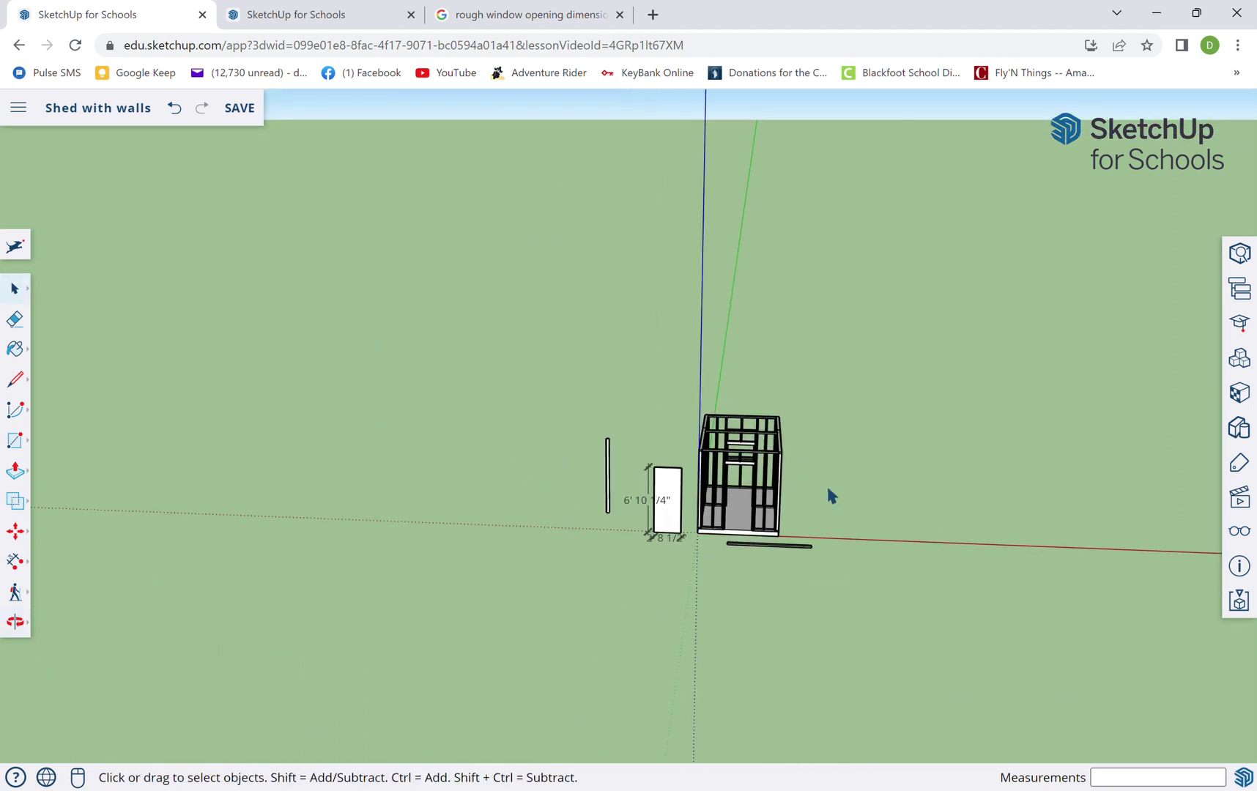
{"action": "middle_click_drag", "start_coordinate": [831, 497], "coordinate": [649, 526]}
Delete the door-sized panel lying beside the shed, leaving the loose board
{"action": "left_click", "coordinate": [636, 532]}
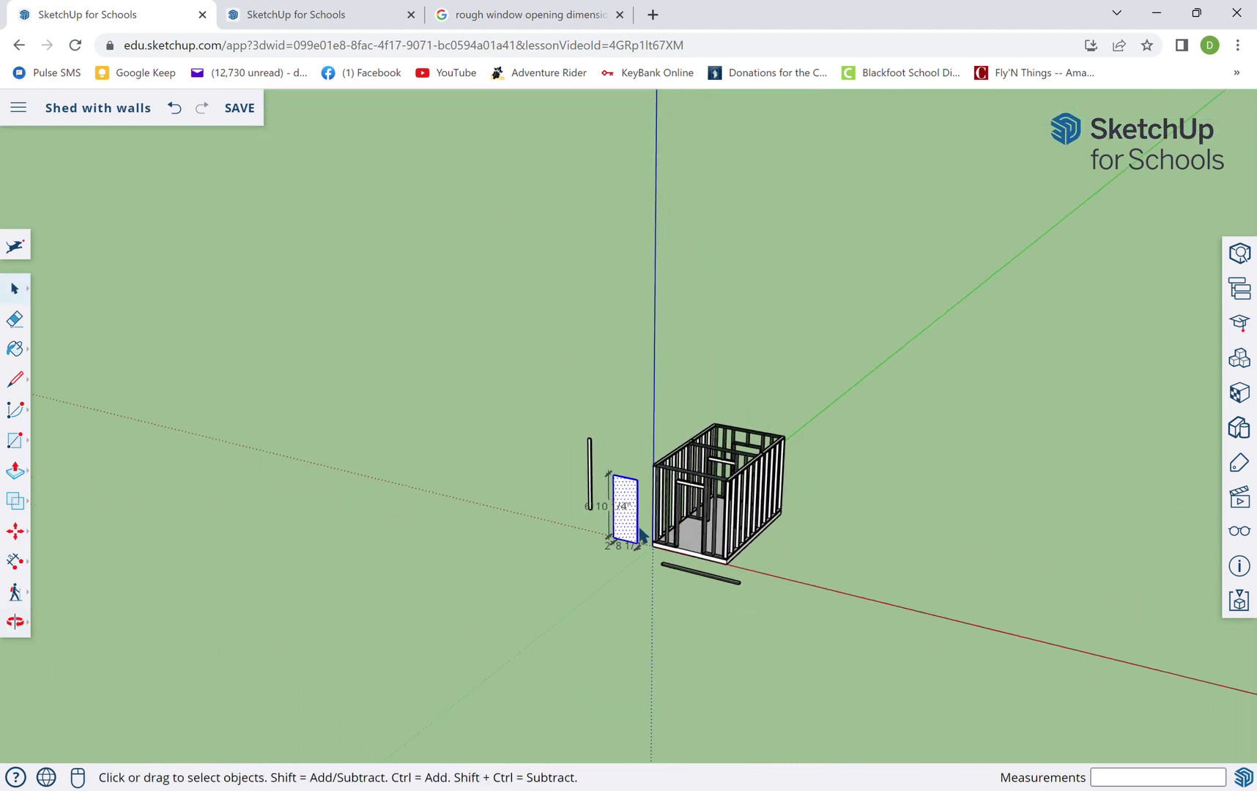
{"action": "key", "text": "Delete"}
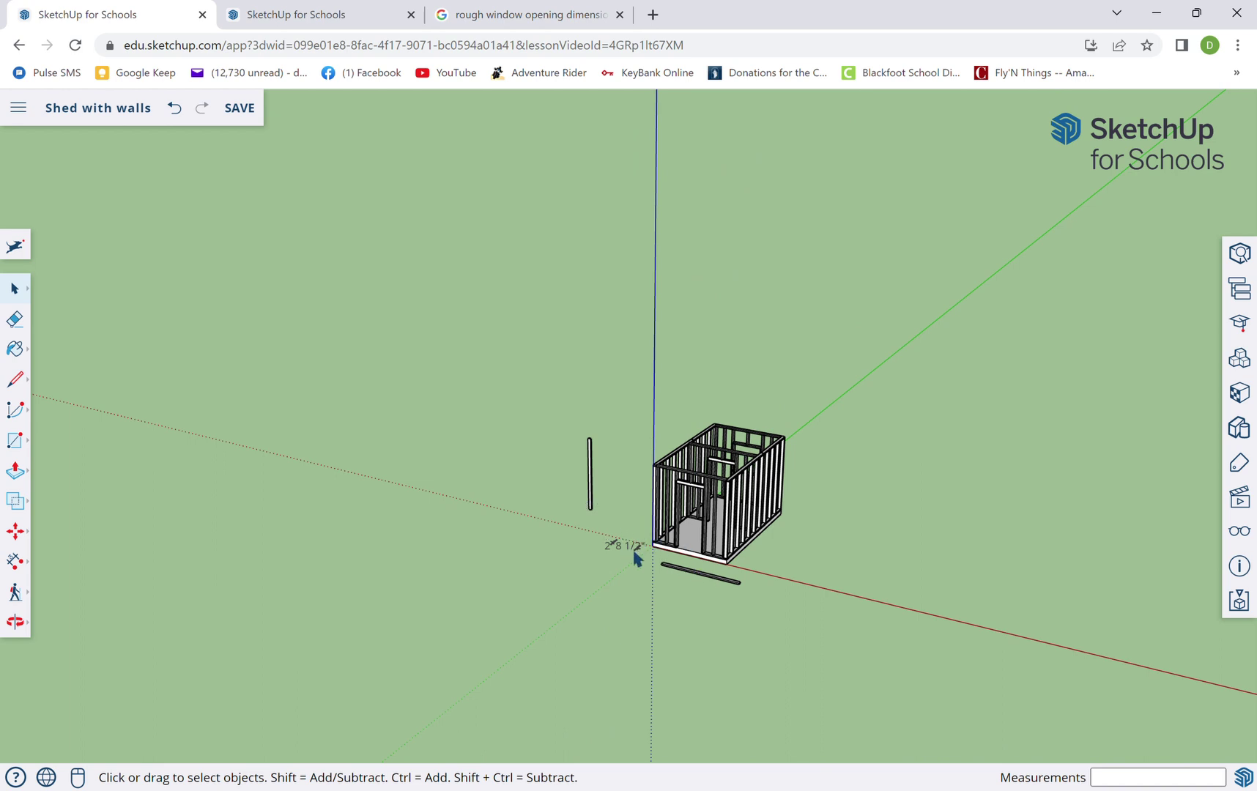
{"action": "scroll", "coordinate": [800, 575], "scroll_direction": "up", "scroll_amount": 2}
{"action": "scroll", "coordinate": [909, 536], "scroll_direction": "up", "scroll_amount": 4}
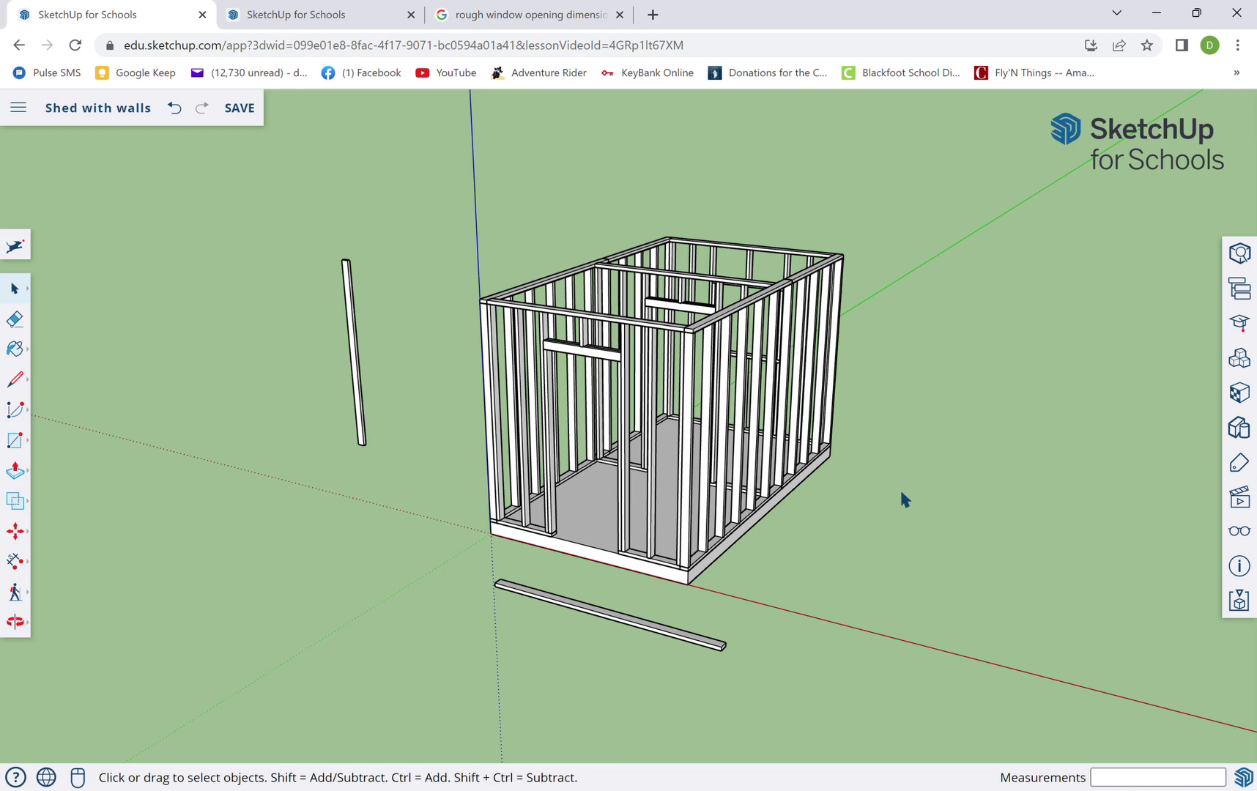
{"action": "middle_click_drag", "start_coordinate": [900, 499], "coordinate": [771, 448]}
{"action": "scroll", "coordinate": [616, 313], "scroll_direction": "up", "scroll_amount": 2}
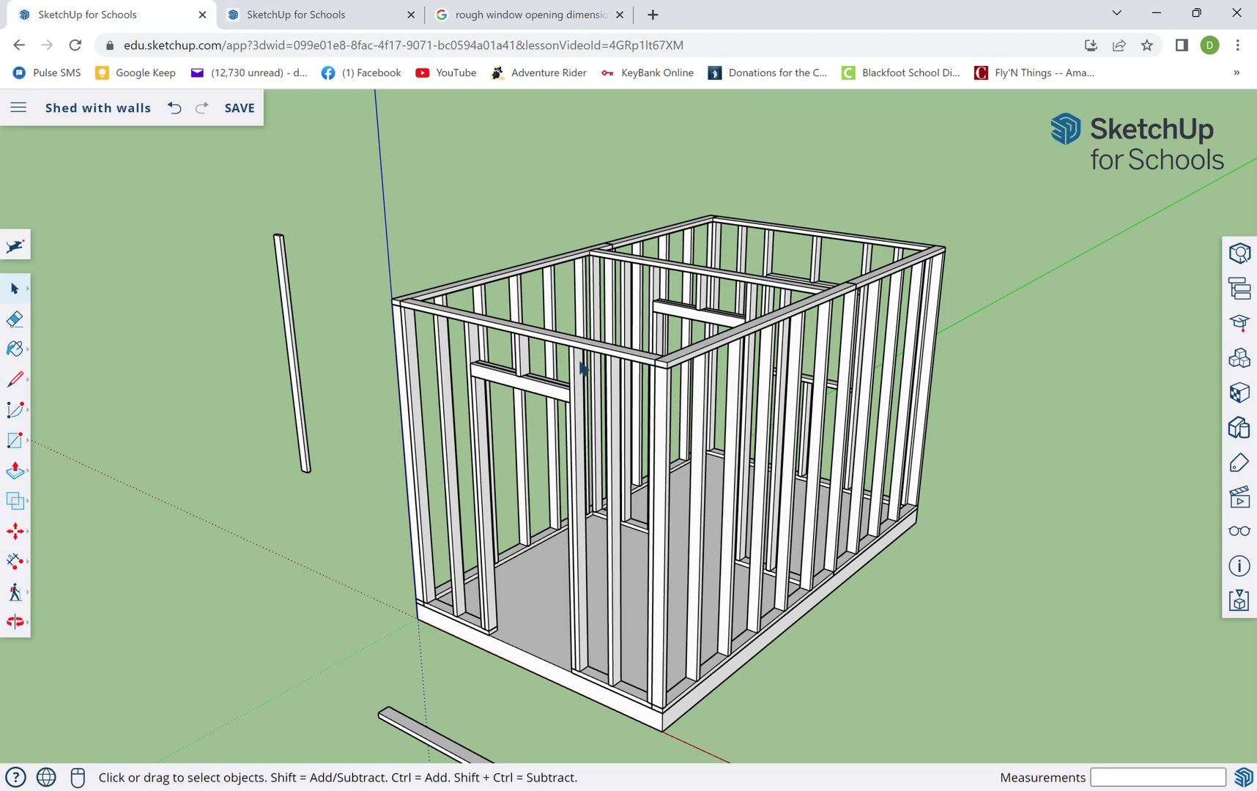
{"action": "middle_click_drag", "start_coordinate": [537, 284], "coordinate": [531, 339]}
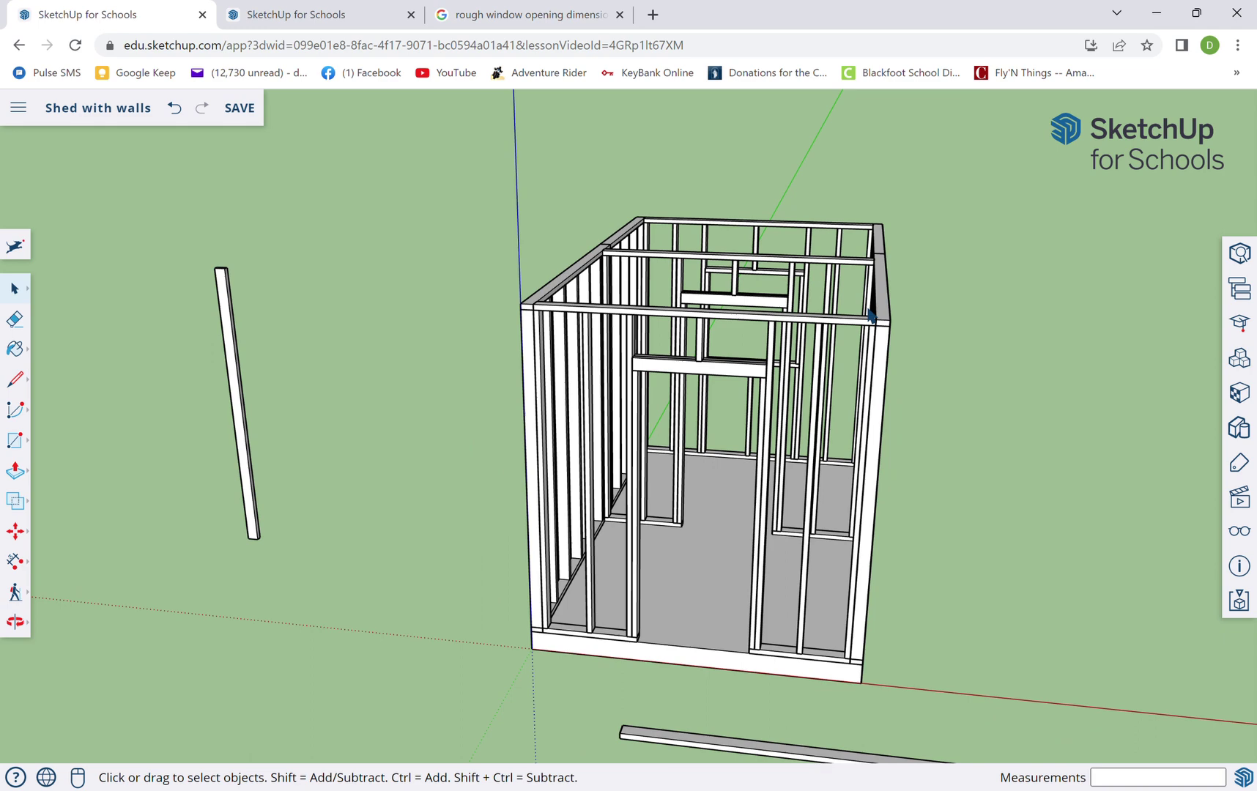
{"action": "middle_click_drag", "start_coordinate": [904, 328], "coordinate": [850, 385]}
{"action": "scroll", "coordinate": [843, 402], "scroll_direction": "up", "scroll_amount": 5}
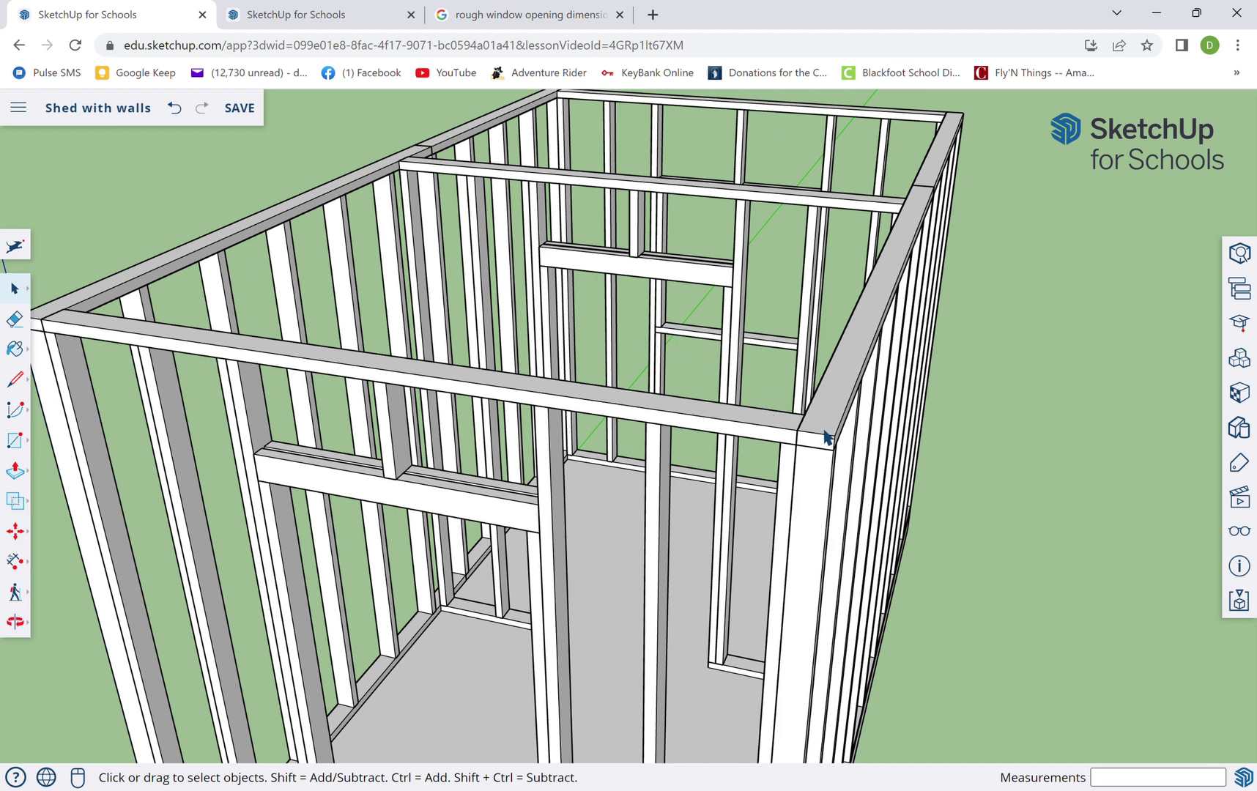
{"action": "scroll", "coordinate": [846, 384], "scroll_direction": "down", "scroll_amount": 3}
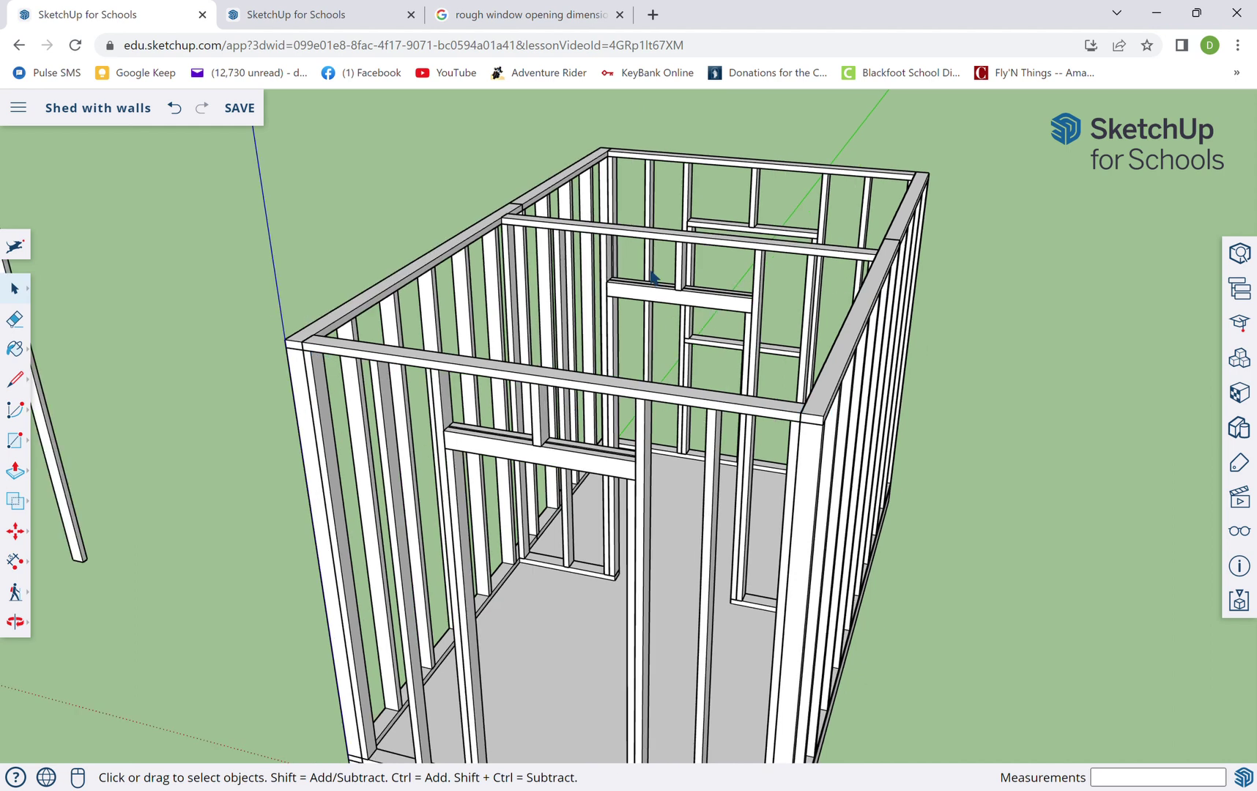
{"action": "middle_click_drag", "start_coordinate": [538, 358], "coordinate": [631, 328]}
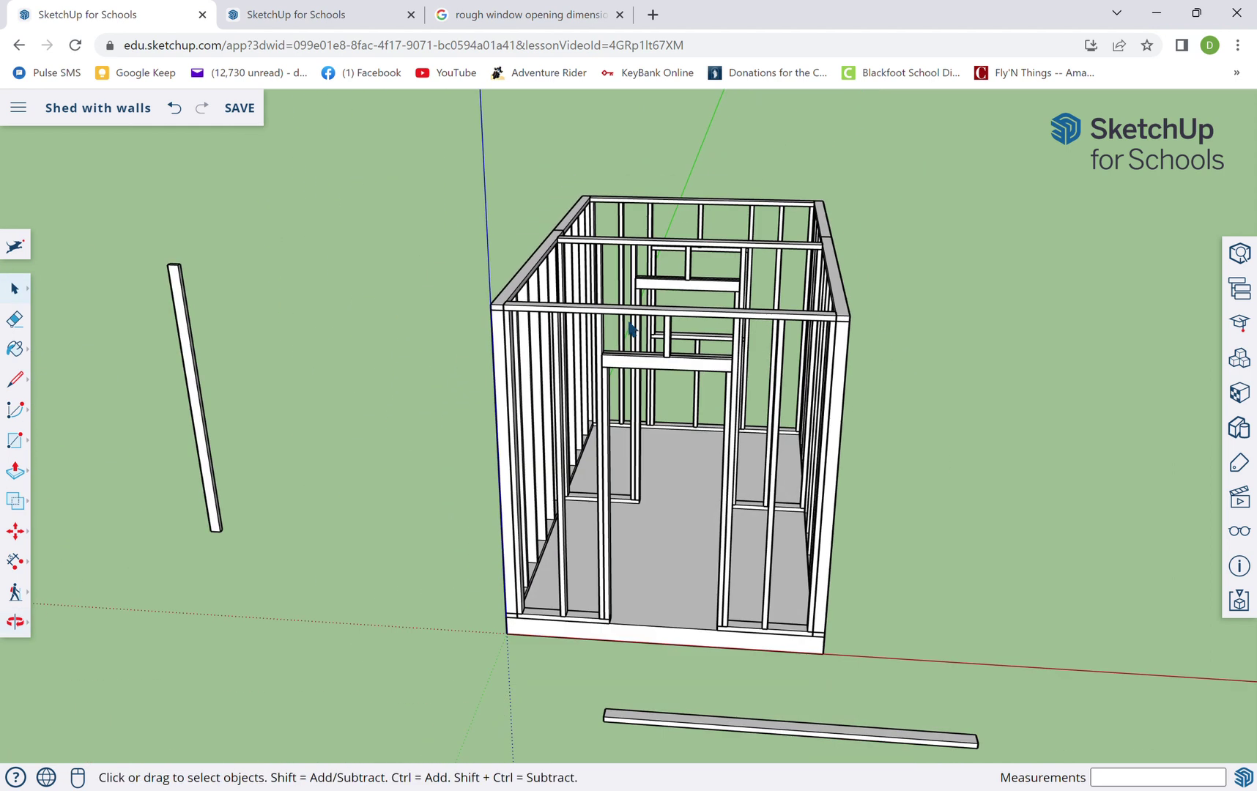
Copy the loose 2x4 board up onto the end wall's top plate
{"action": "left_click", "coordinate": [662, 726]}
{"action": "key", "text": "m"}
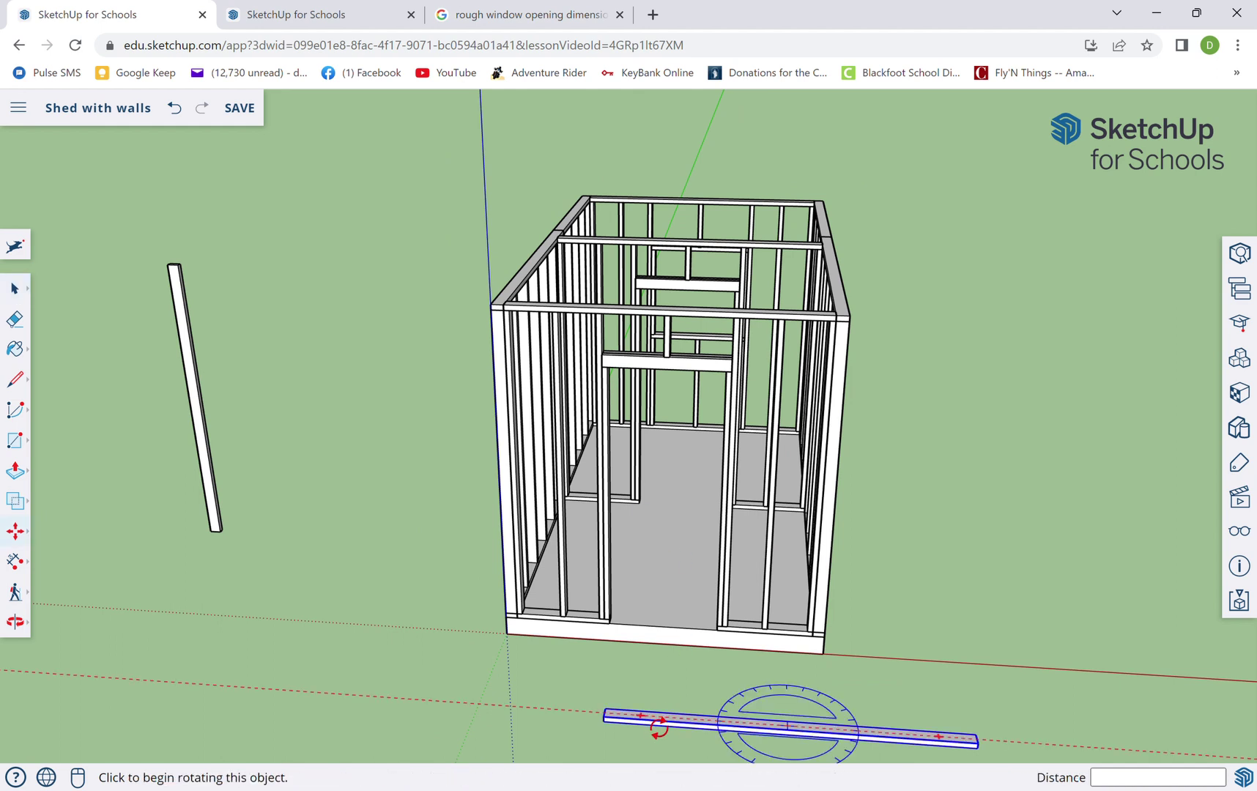
{"action": "key", "text": "ctrl"}
{"action": "left_click", "coordinate": [604, 720]}
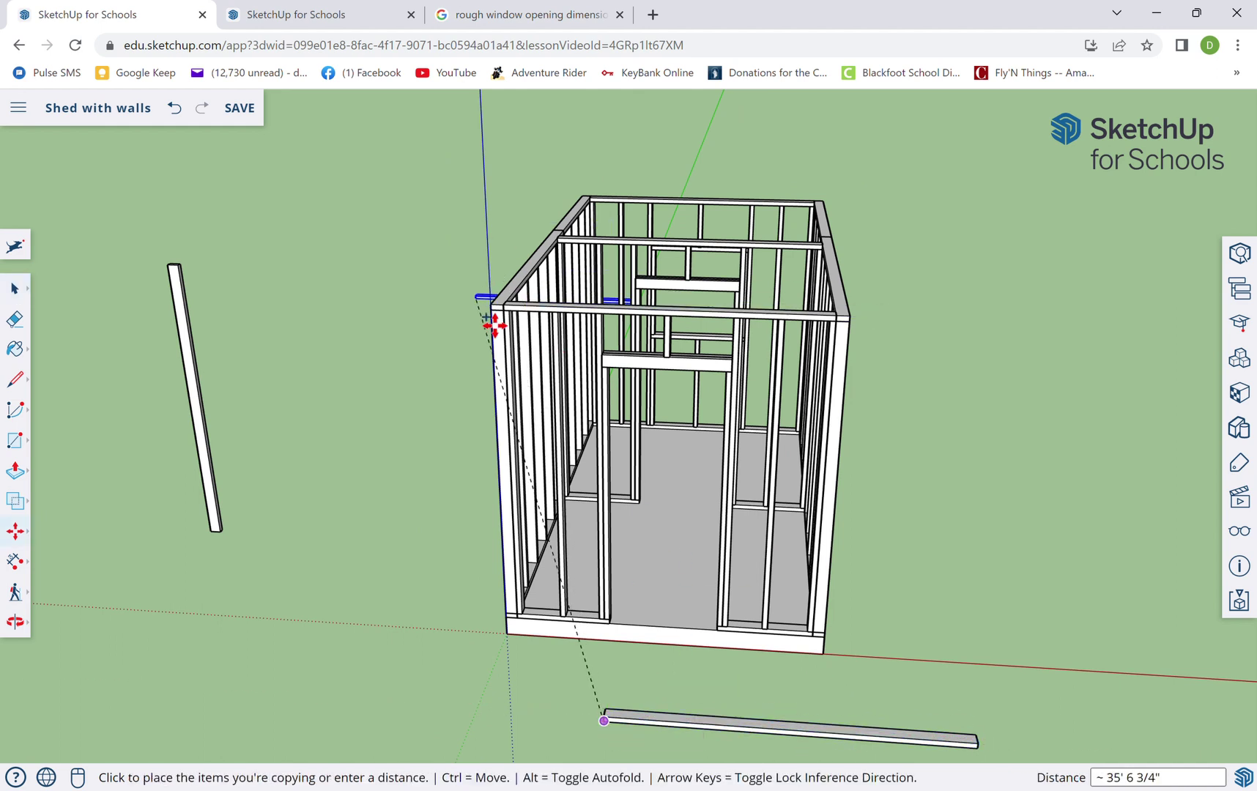
{"action": "scroll", "coordinate": [498, 322], "scroll_direction": "up", "scroll_amount": 5}
{"action": "left_click", "coordinate": [553, 290]}
{"action": "scroll", "coordinate": [962, 317], "scroll_direction": "down", "scroll_amount": 5}
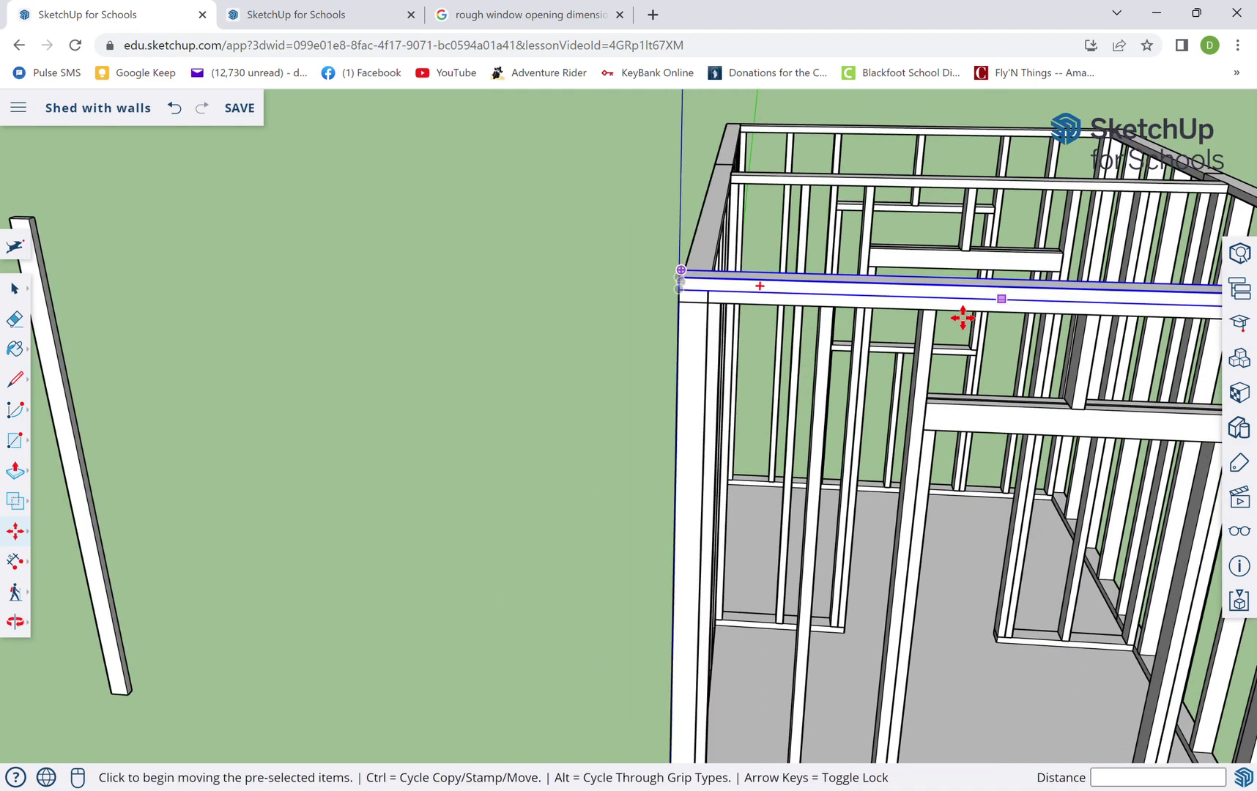
{"action": "middle_click_drag", "start_coordinate": [962, 317], "coordinate": [741, 305]}
{"action": "scroll", "coordinate": [665, 304], "scroll_direction": "up", "scroll_amount": 3}
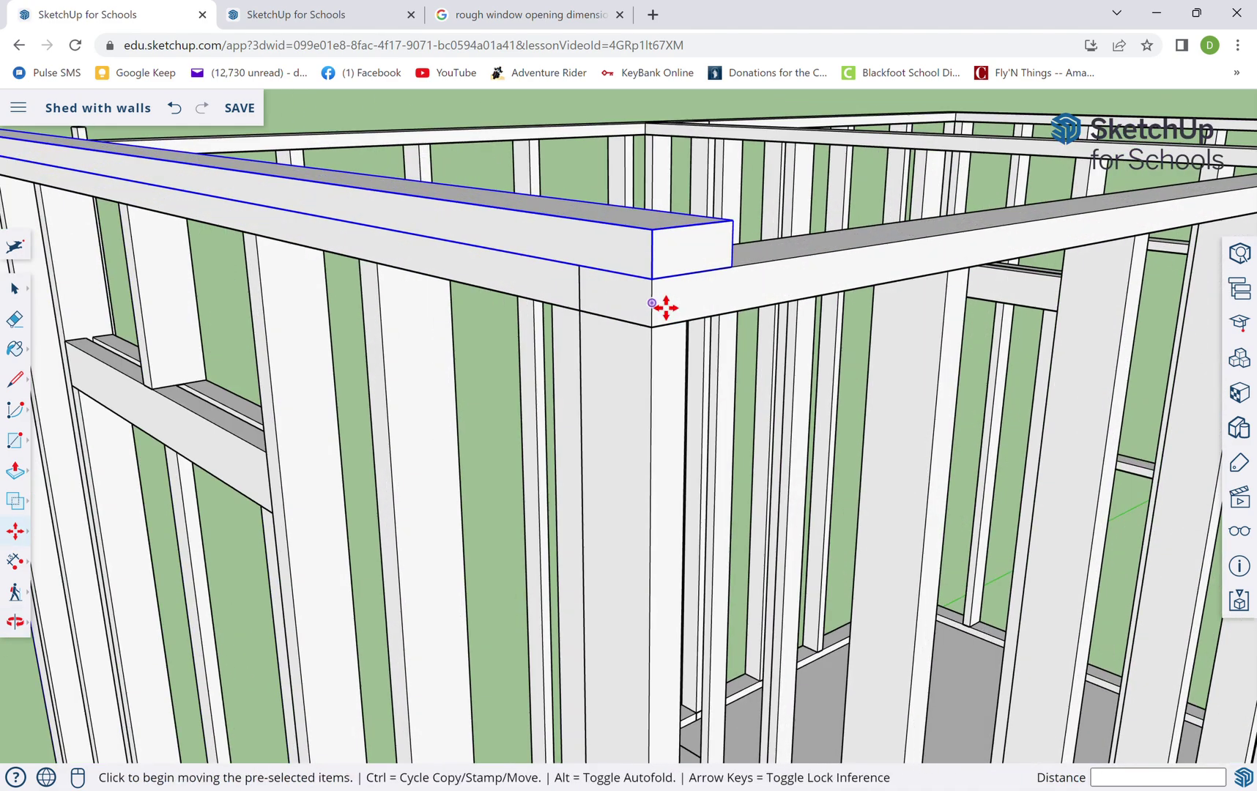
{"action": "middle_click_drag", "start_coordinate": [665, 303], "coordinate": [635, 325]}
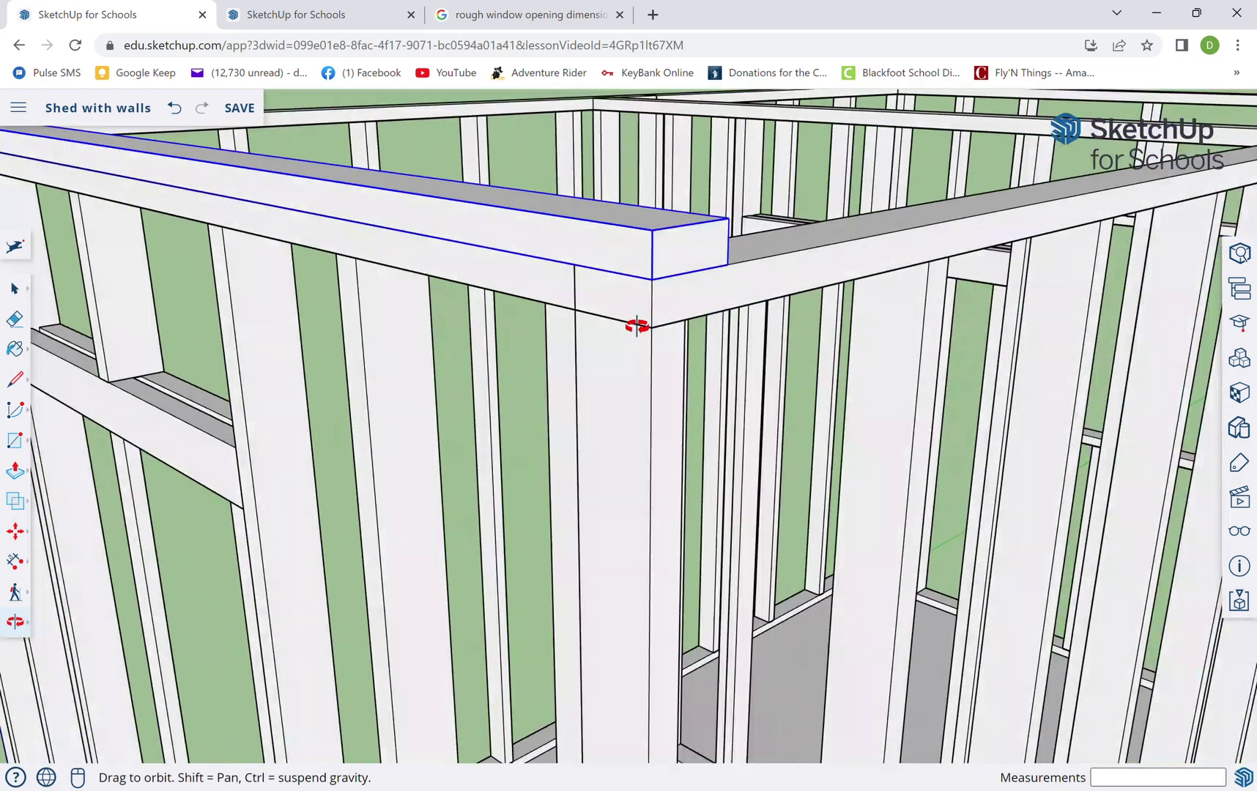
{"action": "scroll", "coordinate": [612, 317], "scroll_direction": "up", "scroll_amount": 2}
Copy the plate over the middle partition and align it to the wall plate's midpoint
{"action": "key", "text": "m"}
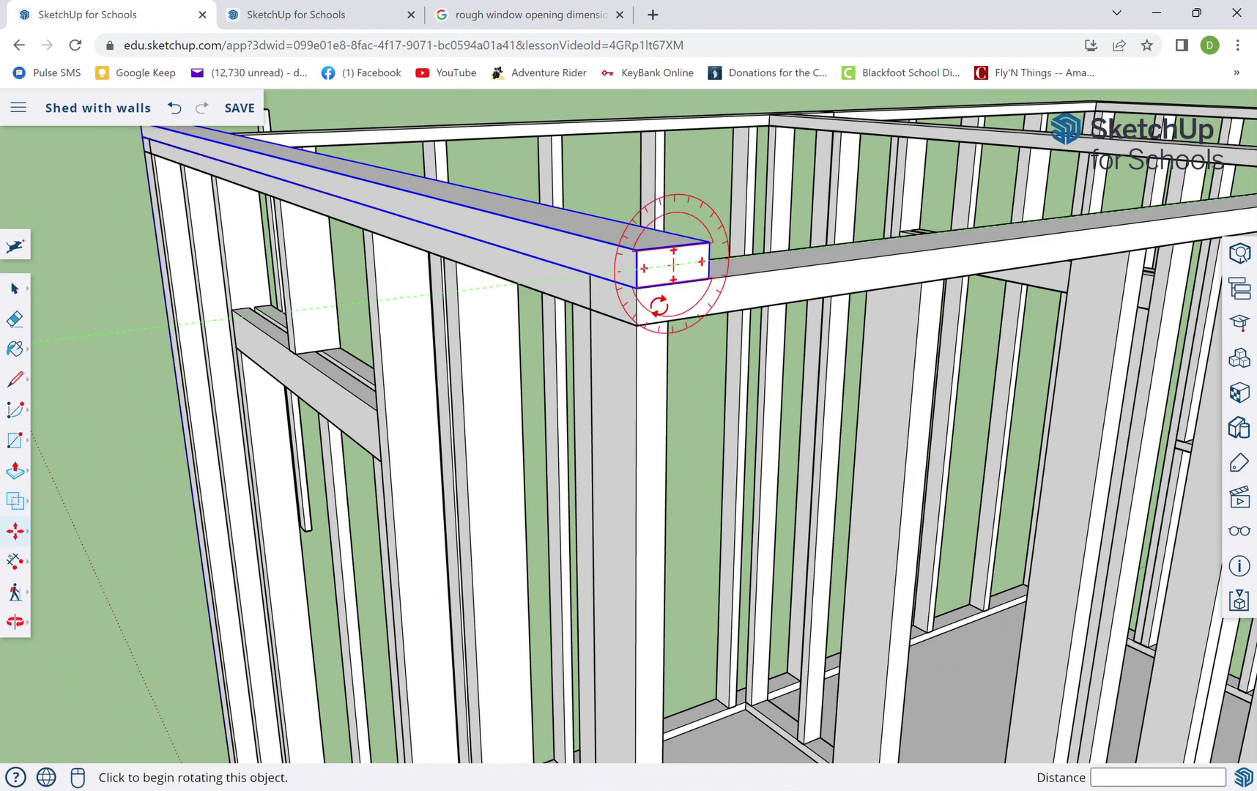
{"action": "scroll", "coordinate": [591, 311], "scroll_direction": "down", "scroll_amount": 5}
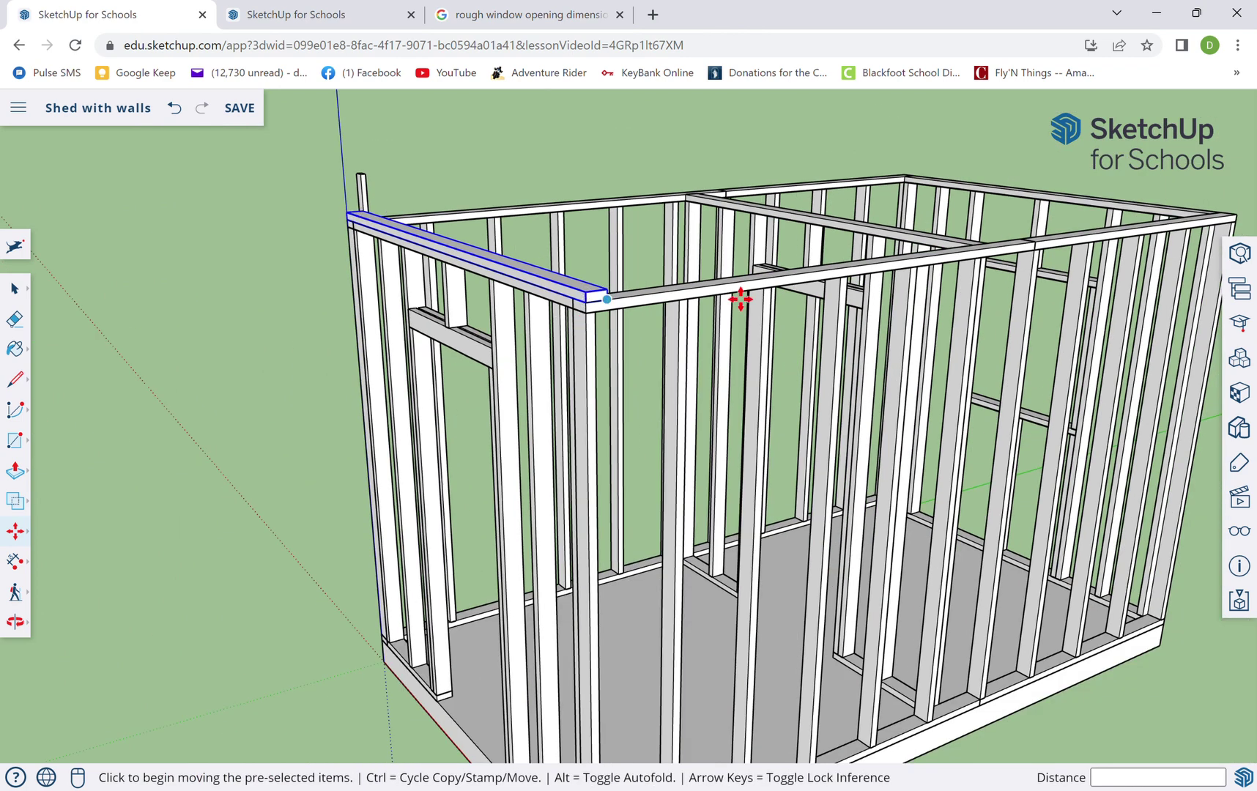
{"action": "middle_click_drag", "start_coordinate": [737, 297], "coordinate": [502, 389]}
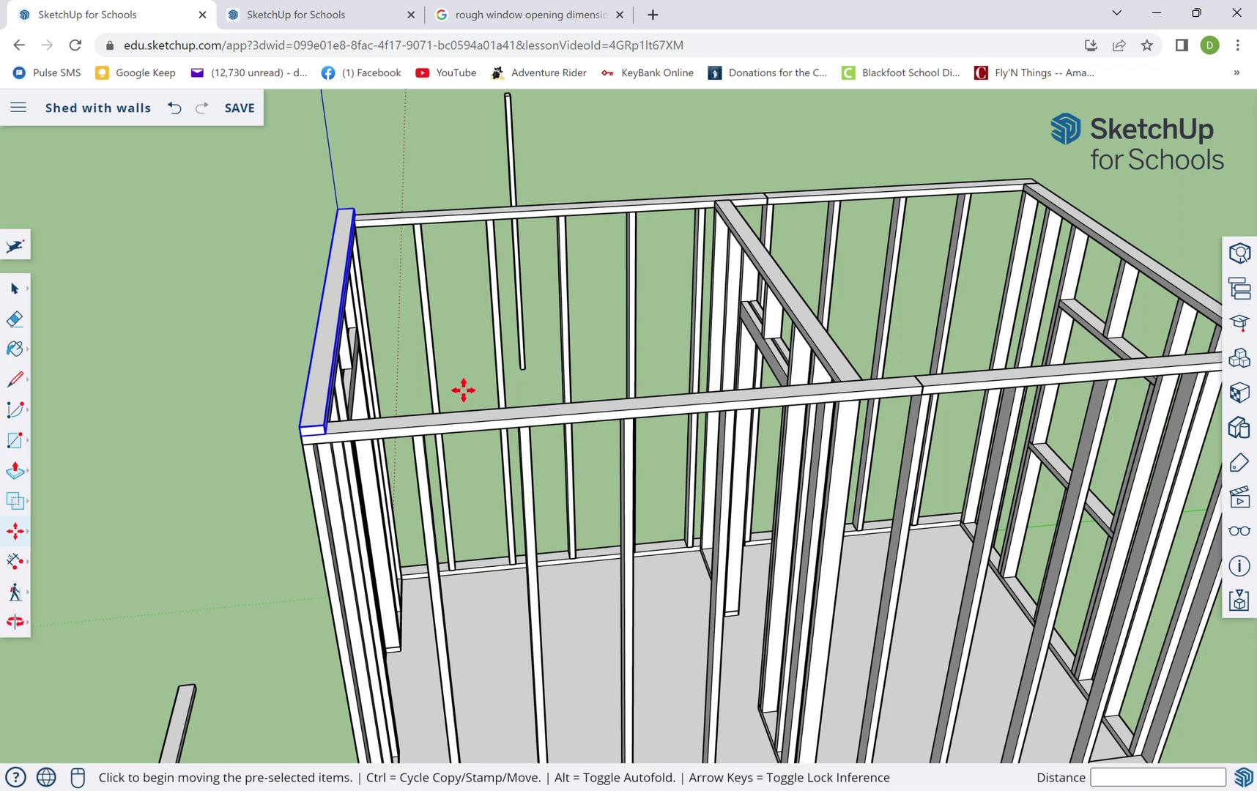
{"action": "key", "text": "ctrl"}
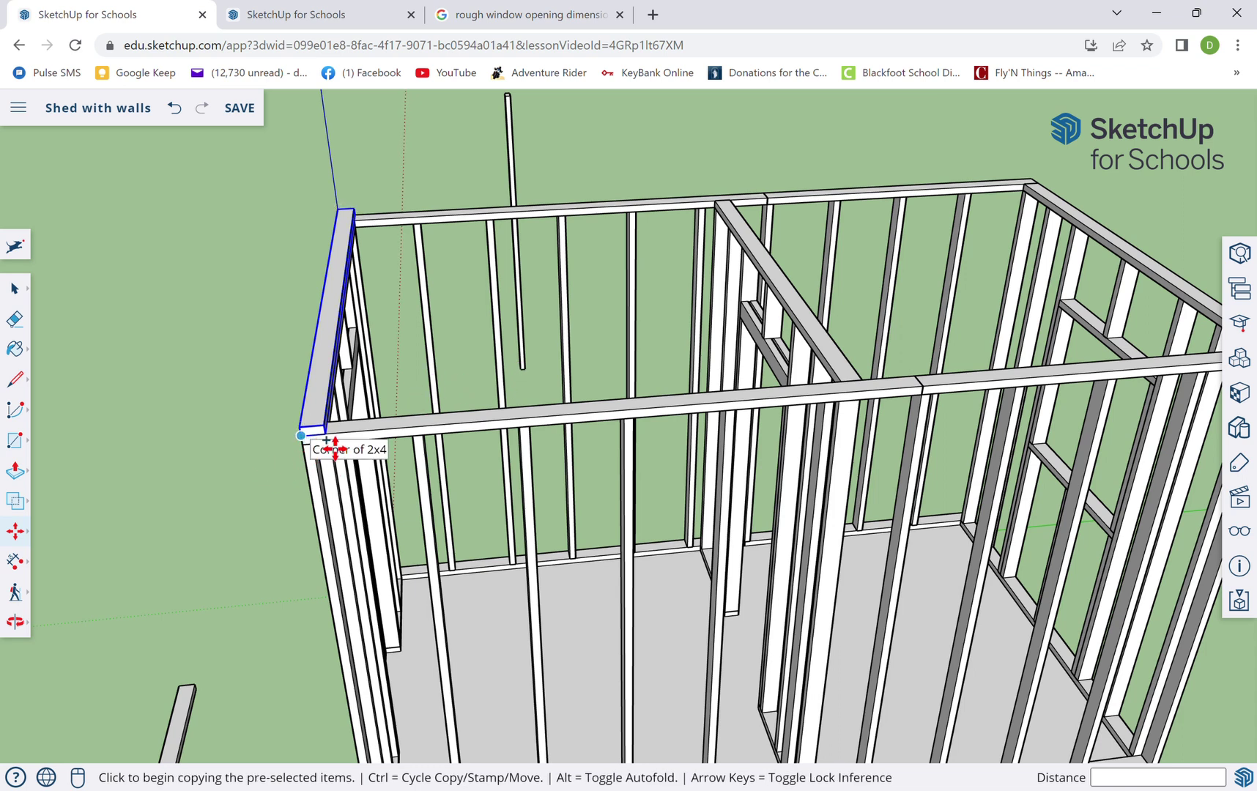
{"action": "left_click", "coordinate": [302, 437]}
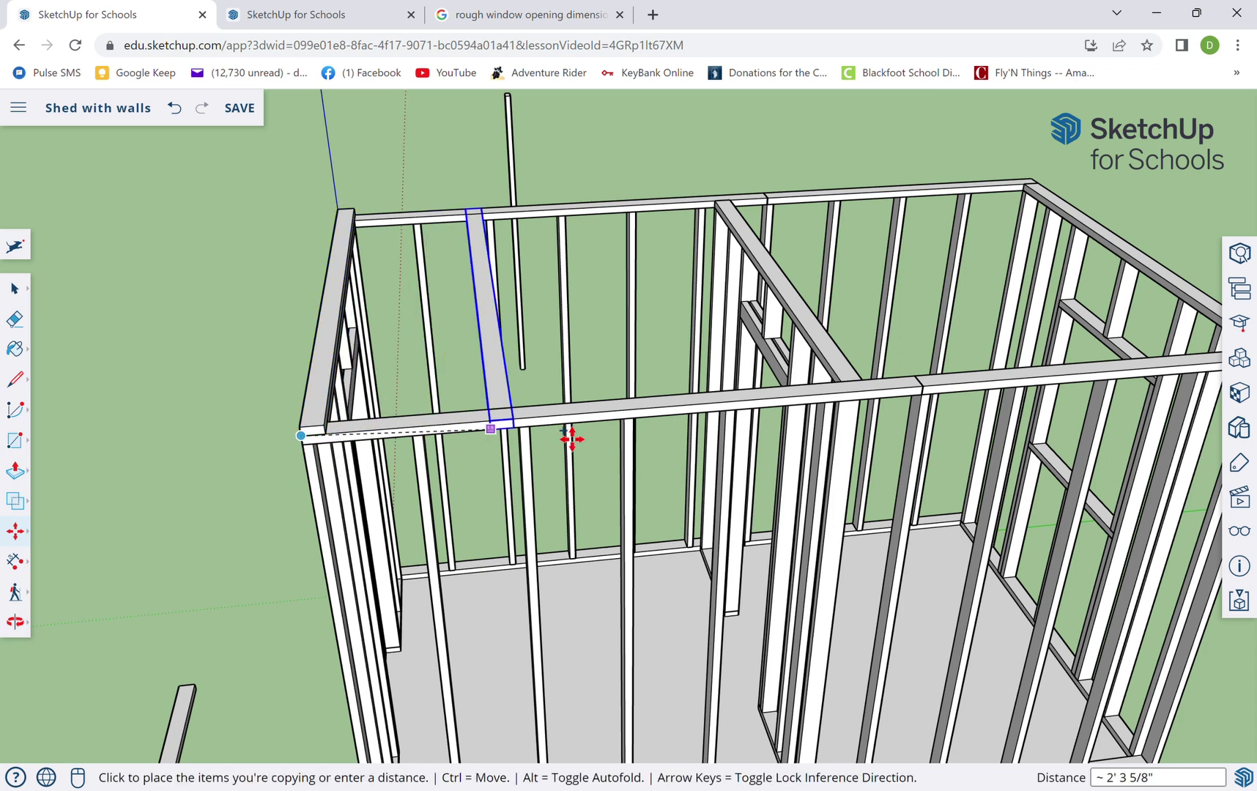
{"action": "left_click", "coordinate": [866, 399]}
{"action": "scroll", "coordinate": [798, 285], "scroll_direction": "up", "scroll_amount": 5}
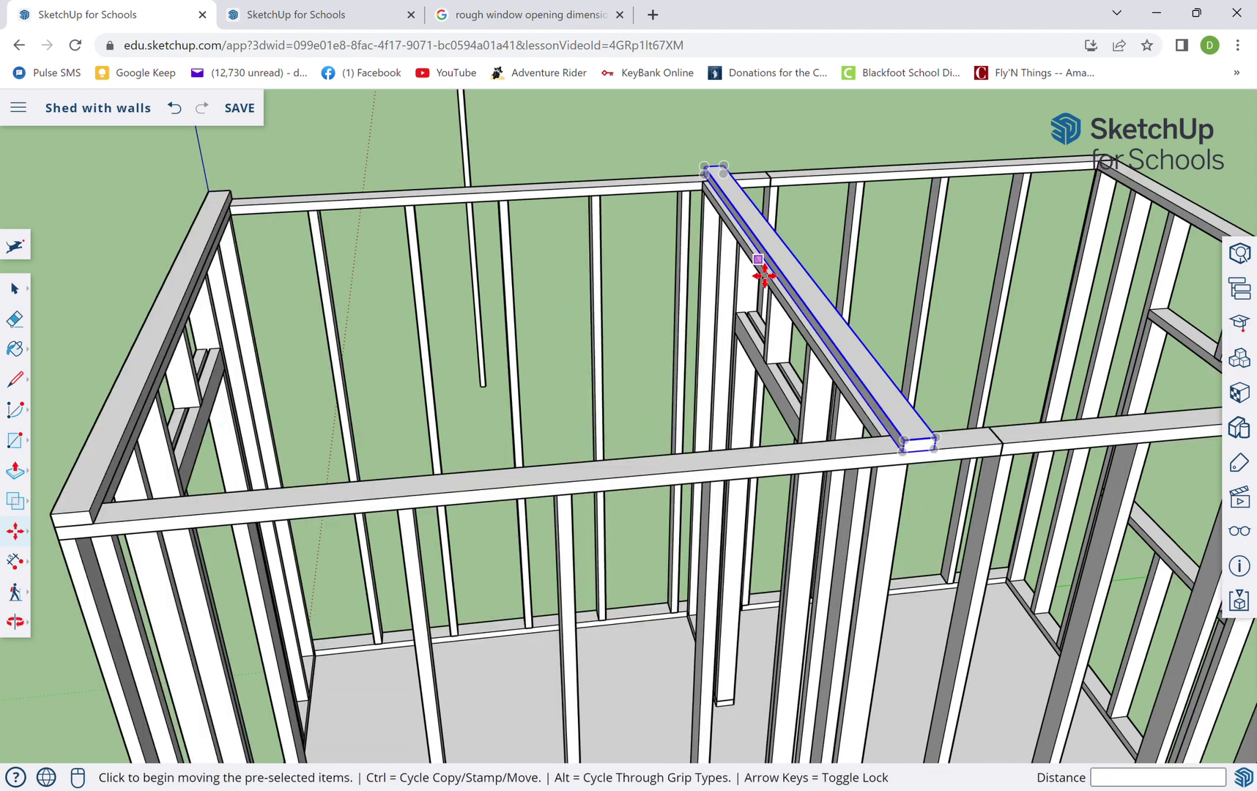
{"action": "key", "text": "q"}
{"action": "key", "text": "m"}
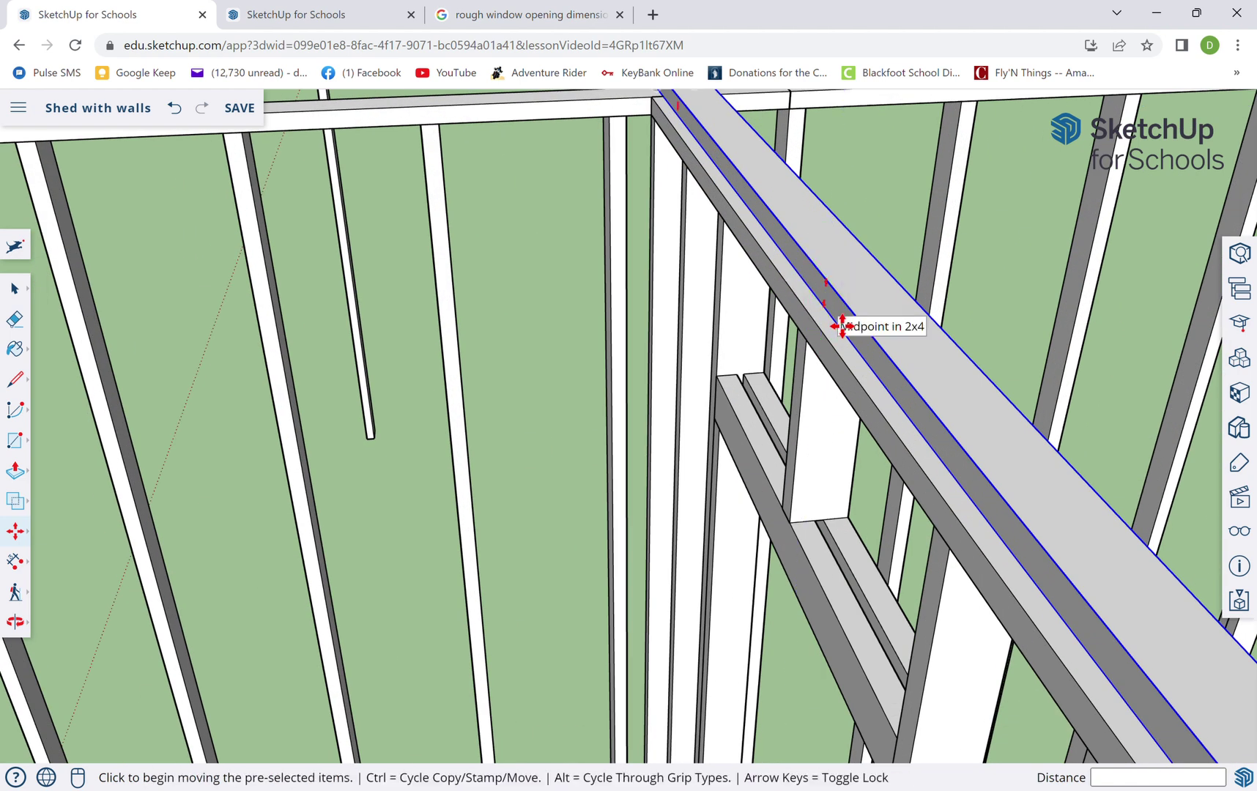
{"action": "left_click", "coordinate": [842, 325]}
{"action": "left_click", "coordinate": [825, 325]}
{"action": "scroll", "coordinate": [567, 333], "scroll_direction": "down", "scroll_amount": 5}
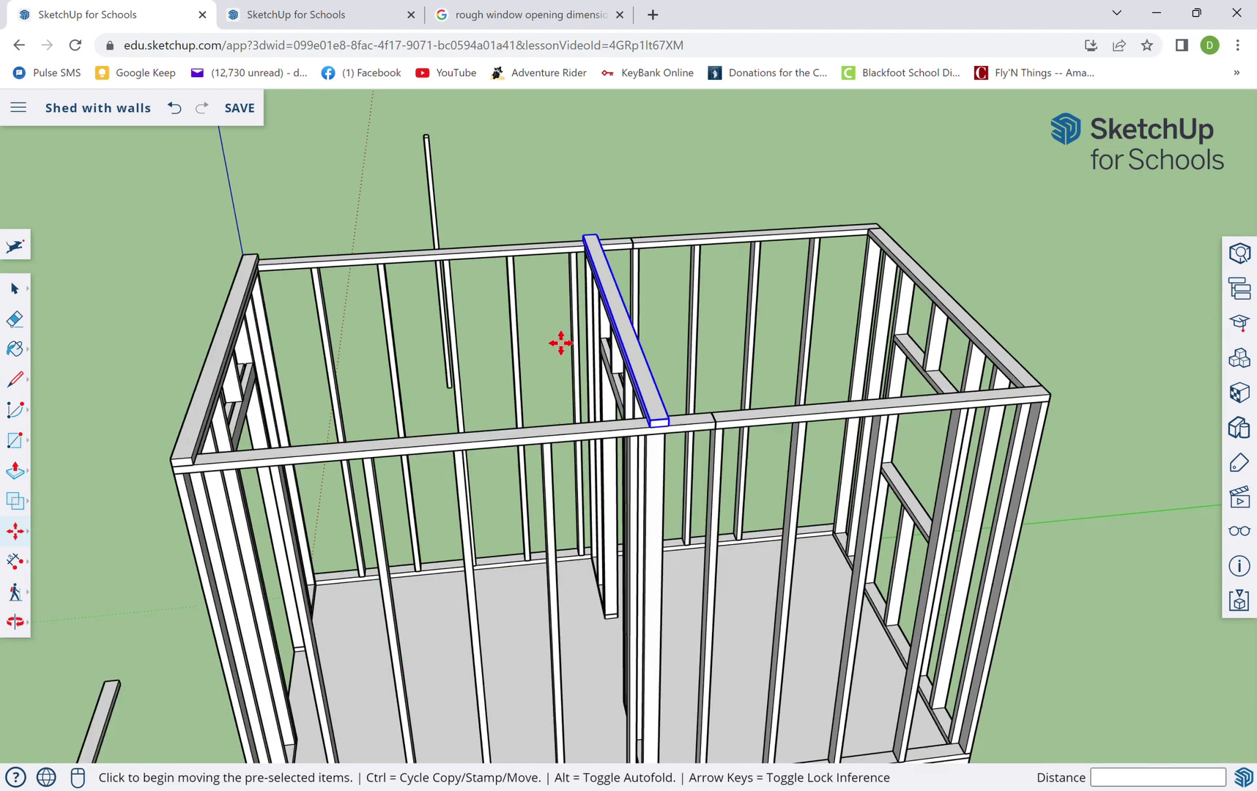
Copy the plate along to the top of the far end wall
{"action": "key", "text": "ctrl"}
{"action": "left_click", "coordinate": [689, 438]}
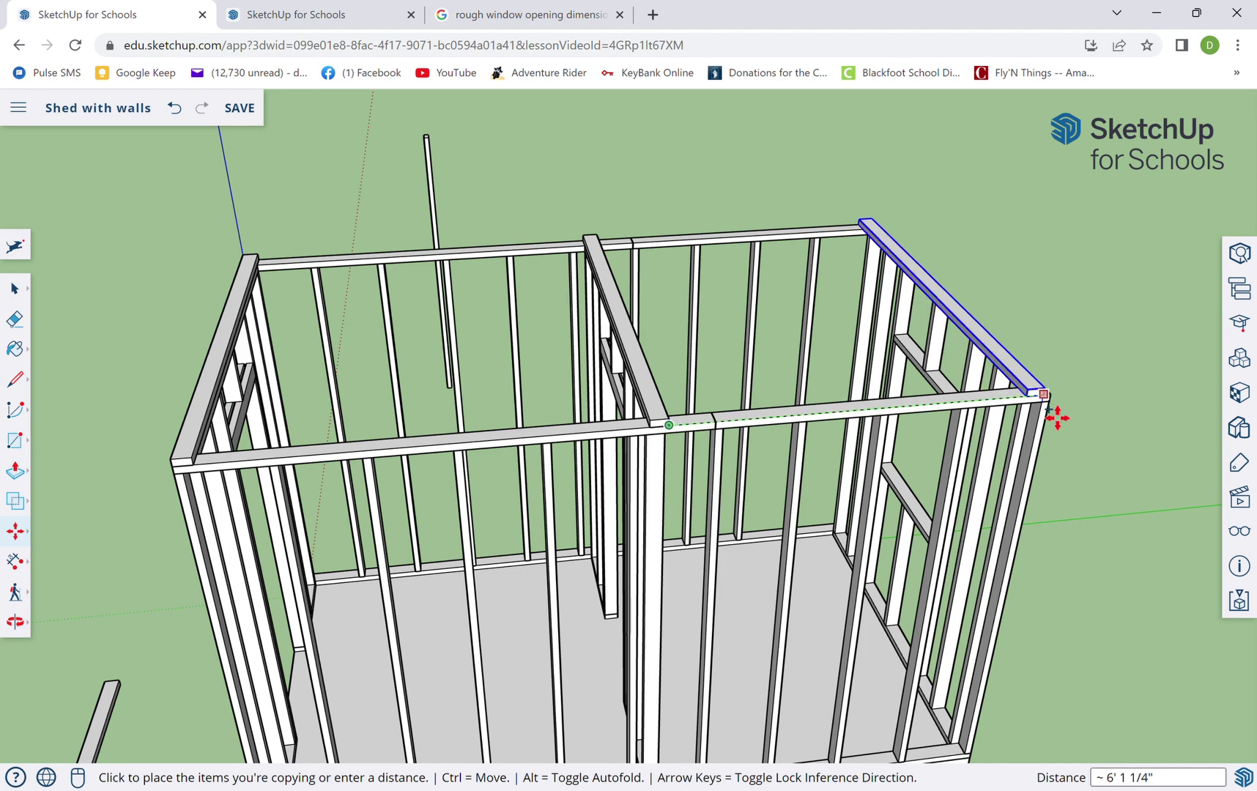
{"action": "left_click", "coordinate": [1057, 418]}
{"action": "middle_click_drag", "start_coordinate": [1060, 429], "coordinate": [897, 460]}
{"action": "scroll", "coordinate": [952, 520], "scroll_direction": "up", "scroll_amount": 5}
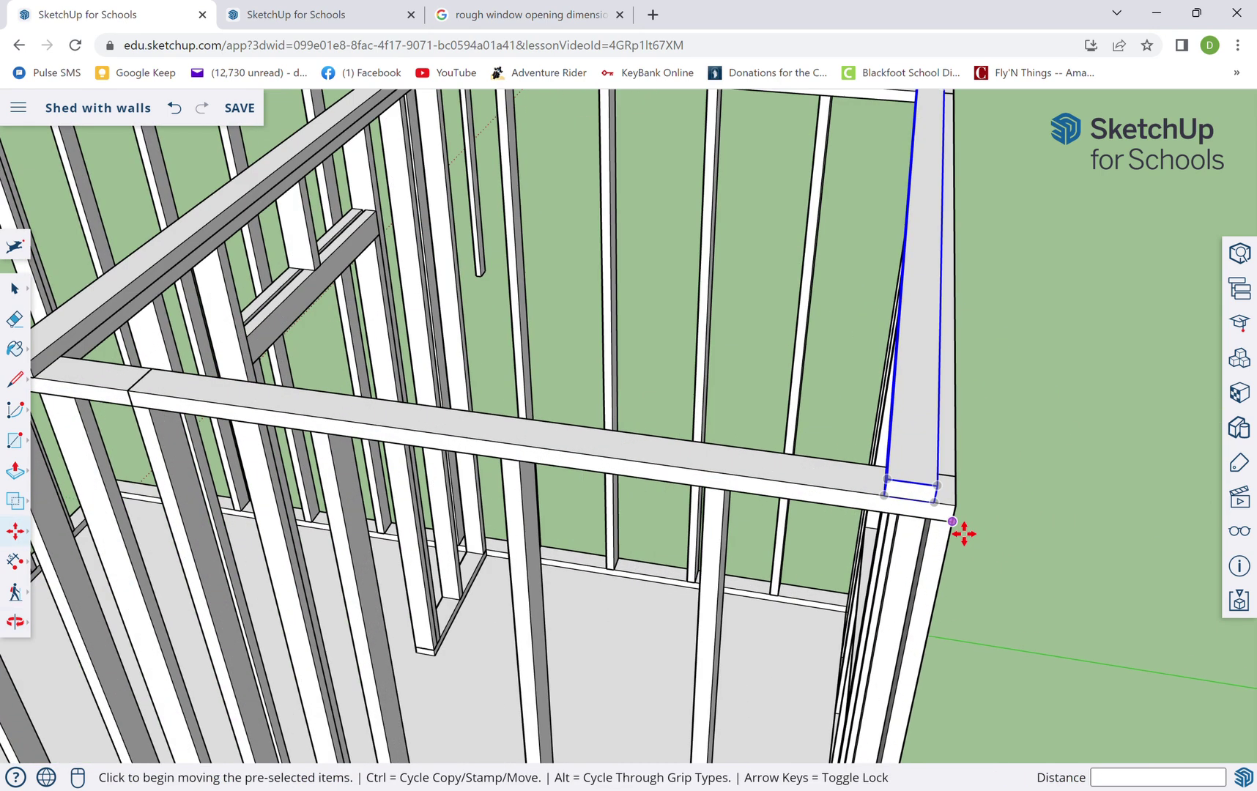
{"action": "left_click", "coordinate": [943, 515]}
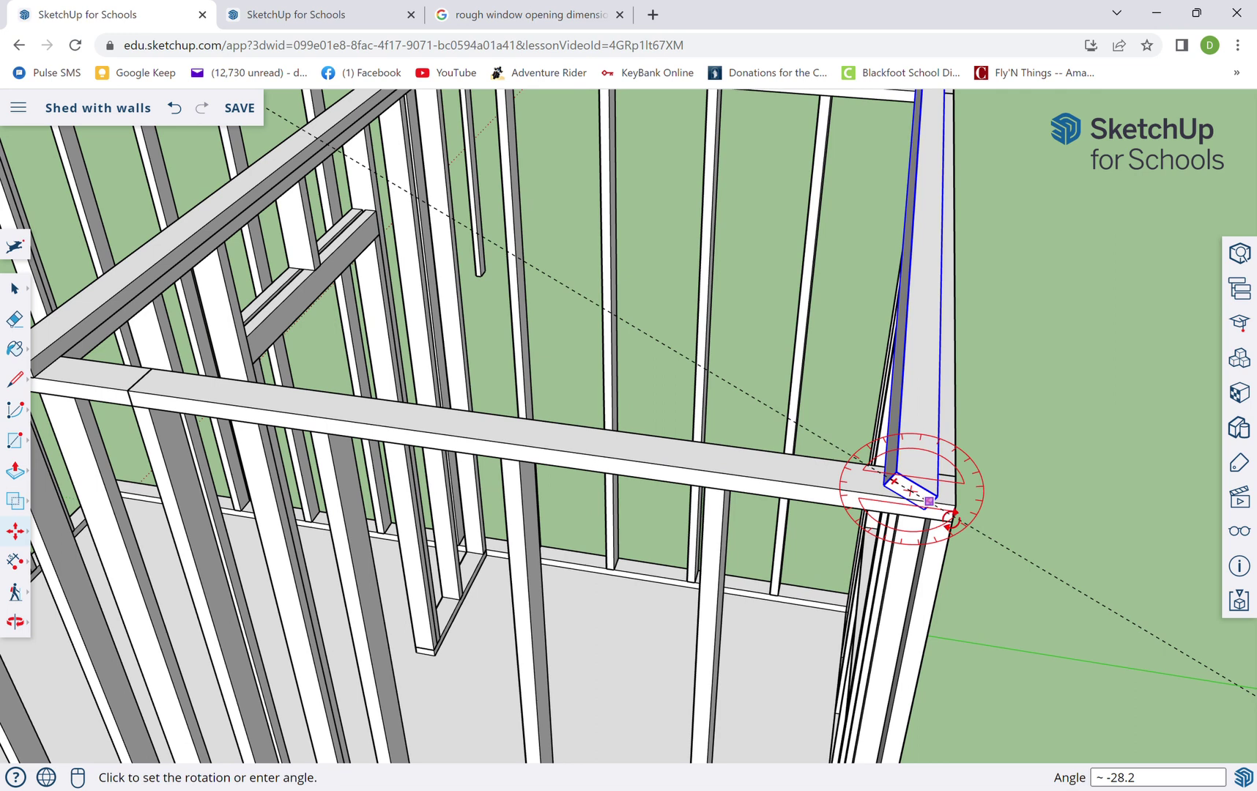
{"action": "key", "text": "Escape"}
{"action": "left_click", "coordinate": [945, 518]}
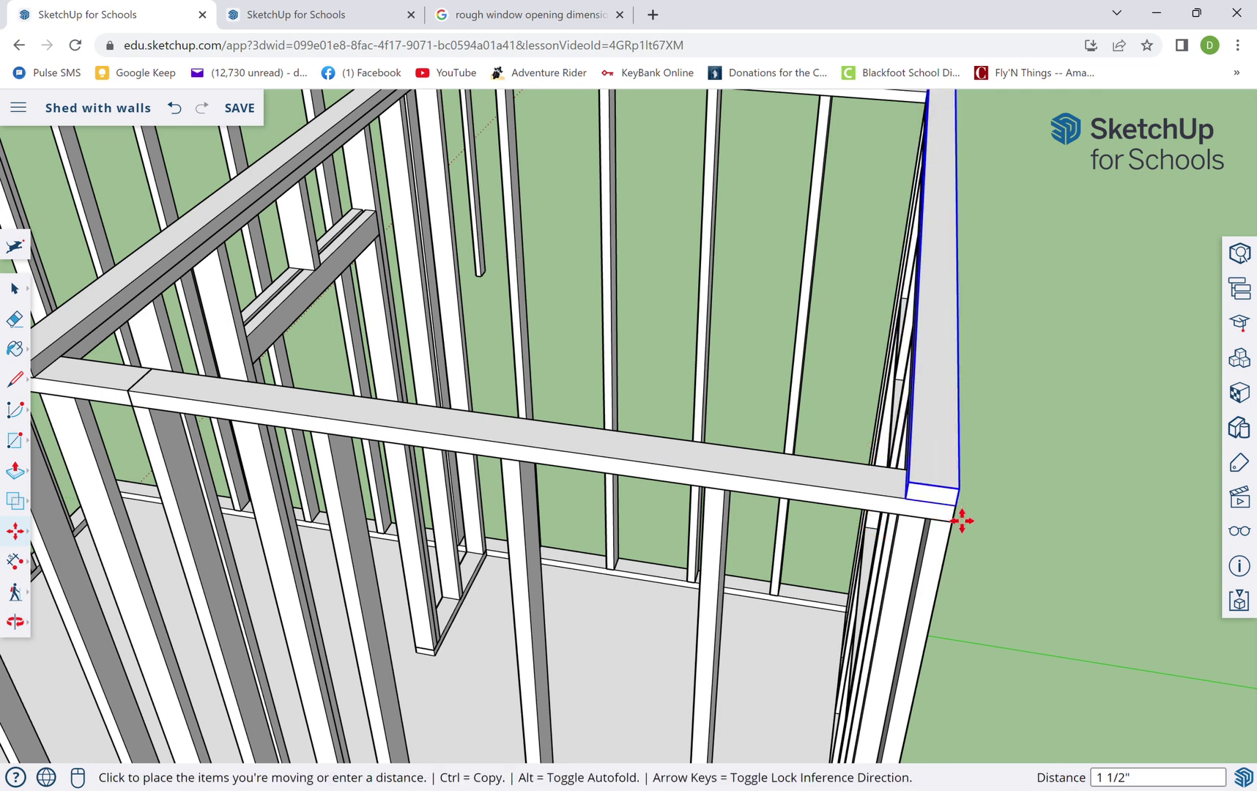
{"action": "key", "text": "Escape"}
{"action": "scroll", "coordinate": [1035, 482], "scroll_direction": "down", "scroll_amount": 10}
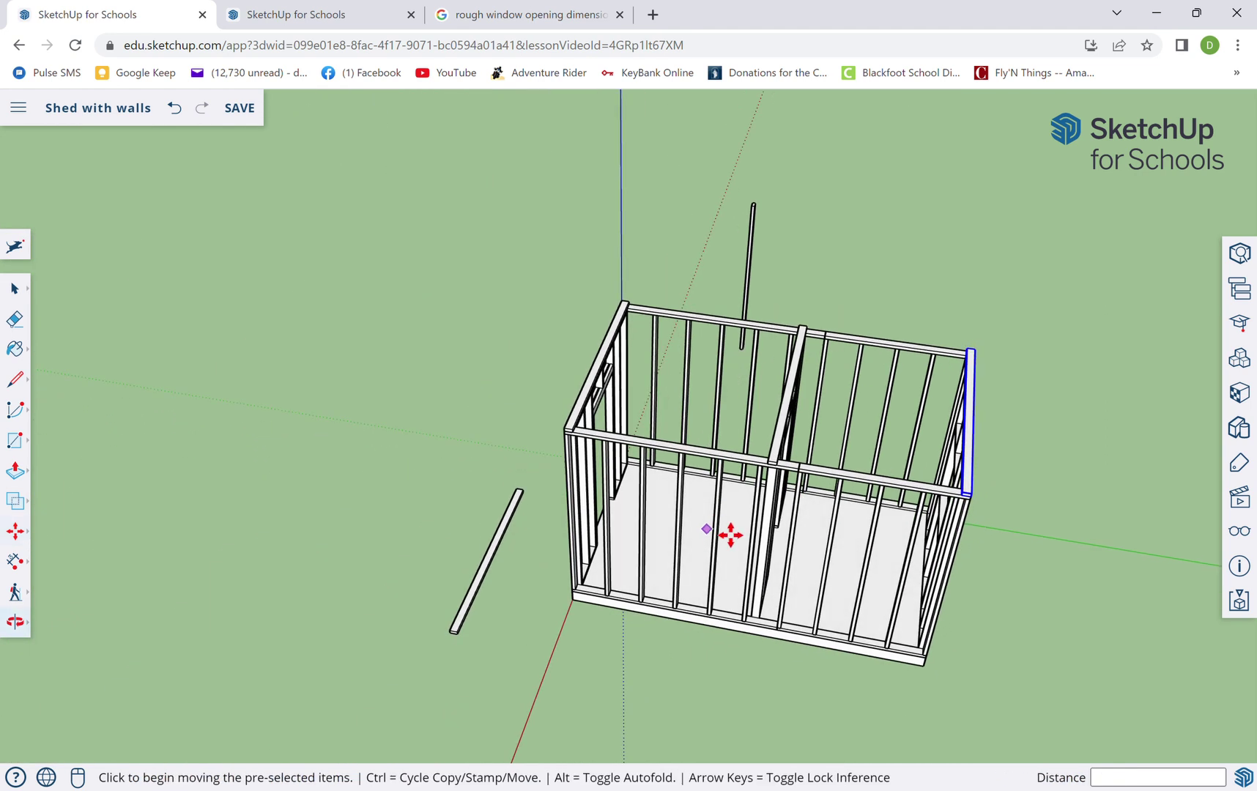
{"action": "mouse_move", "coordinate": [998, 459]}
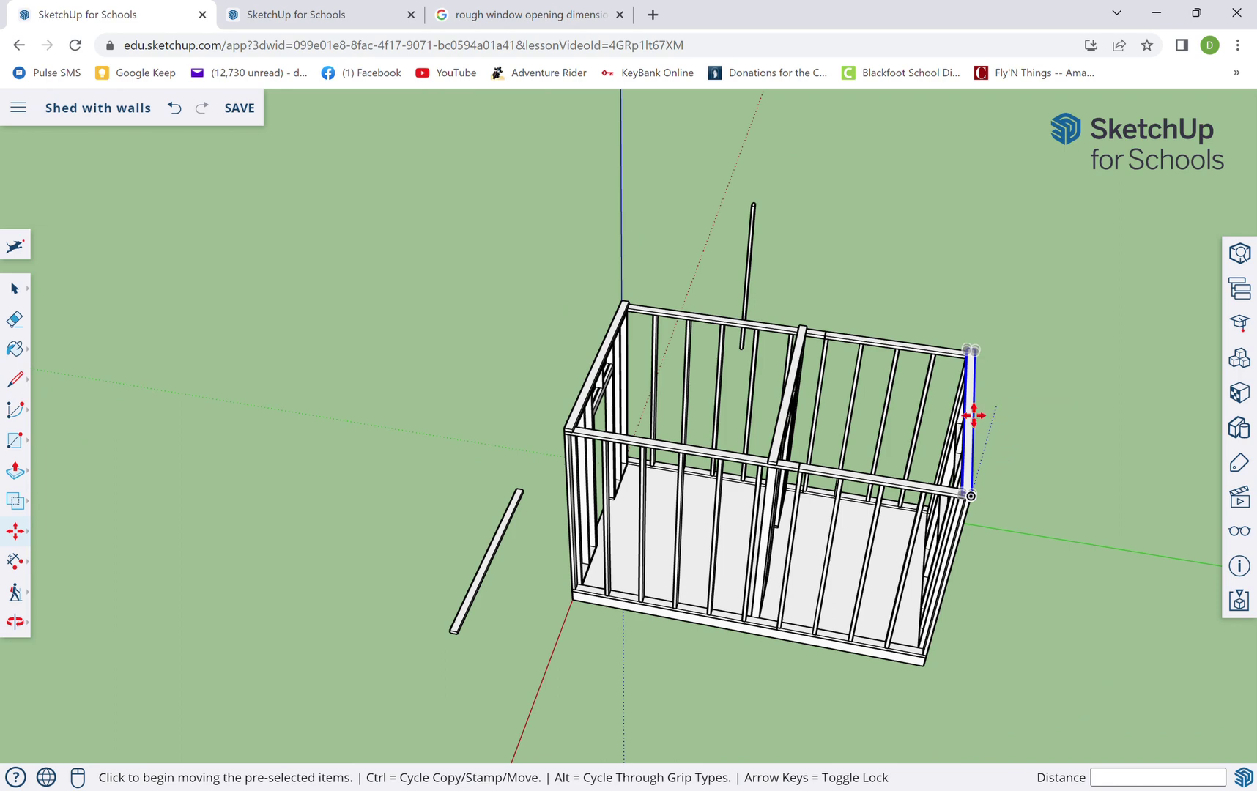
{"action": "scroll", "coordinate": [764, 481], "scroll_direction": "up", "scroll_amount": 5}
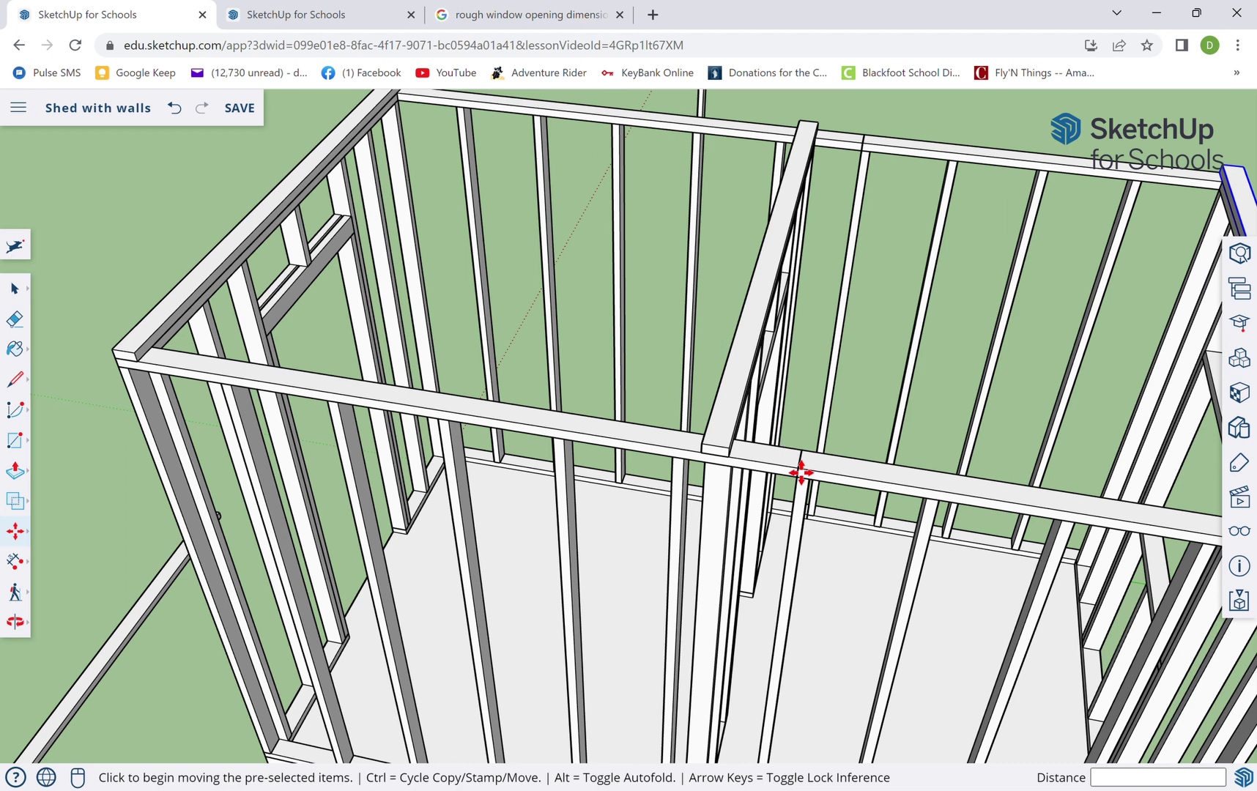
{"action": "scroll", "coordinate": [787, 436], "scroll_direction": "down", "scroll_amount": 5}
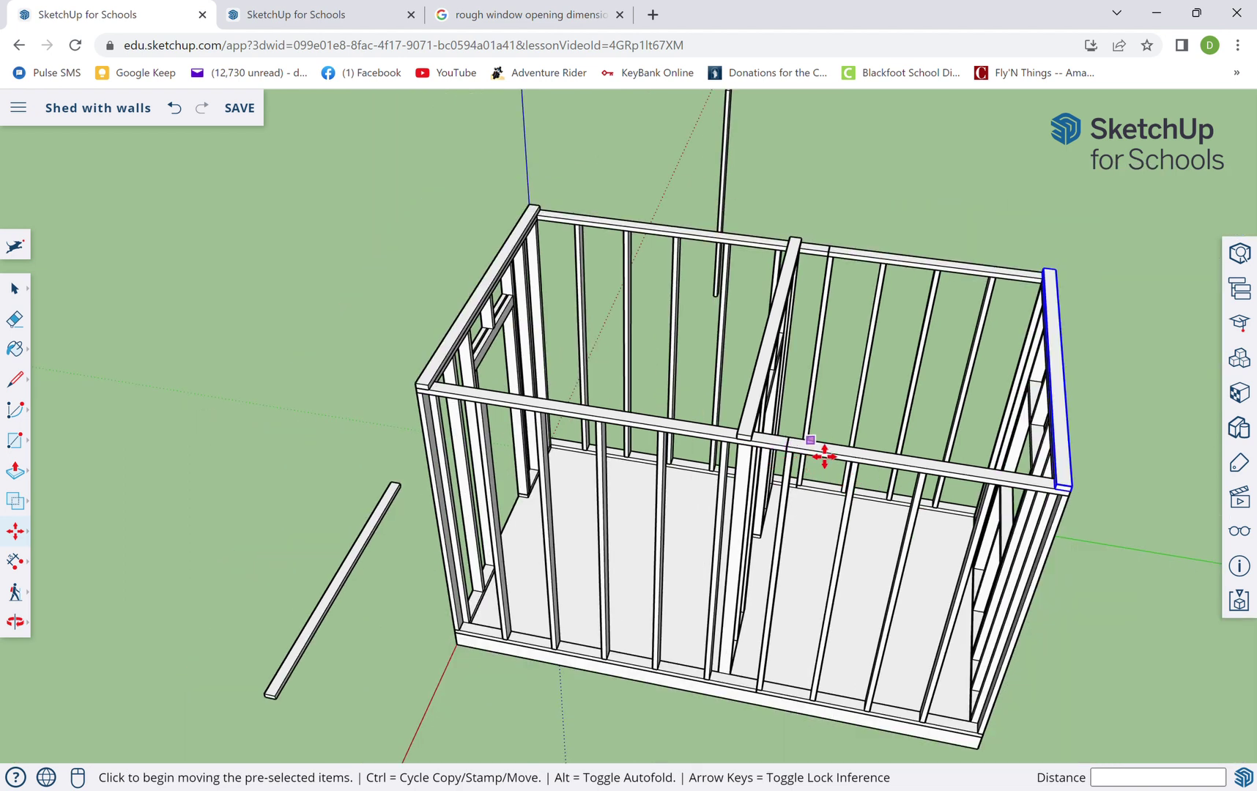
{"action": "scroll", "coordinate": [785, 473], "scroll_direction": "up", "scroll_amount": 8}
{"action": "middle_click_drag", "start_coordinate": [810, 471], "coordinate": [873, 375]}
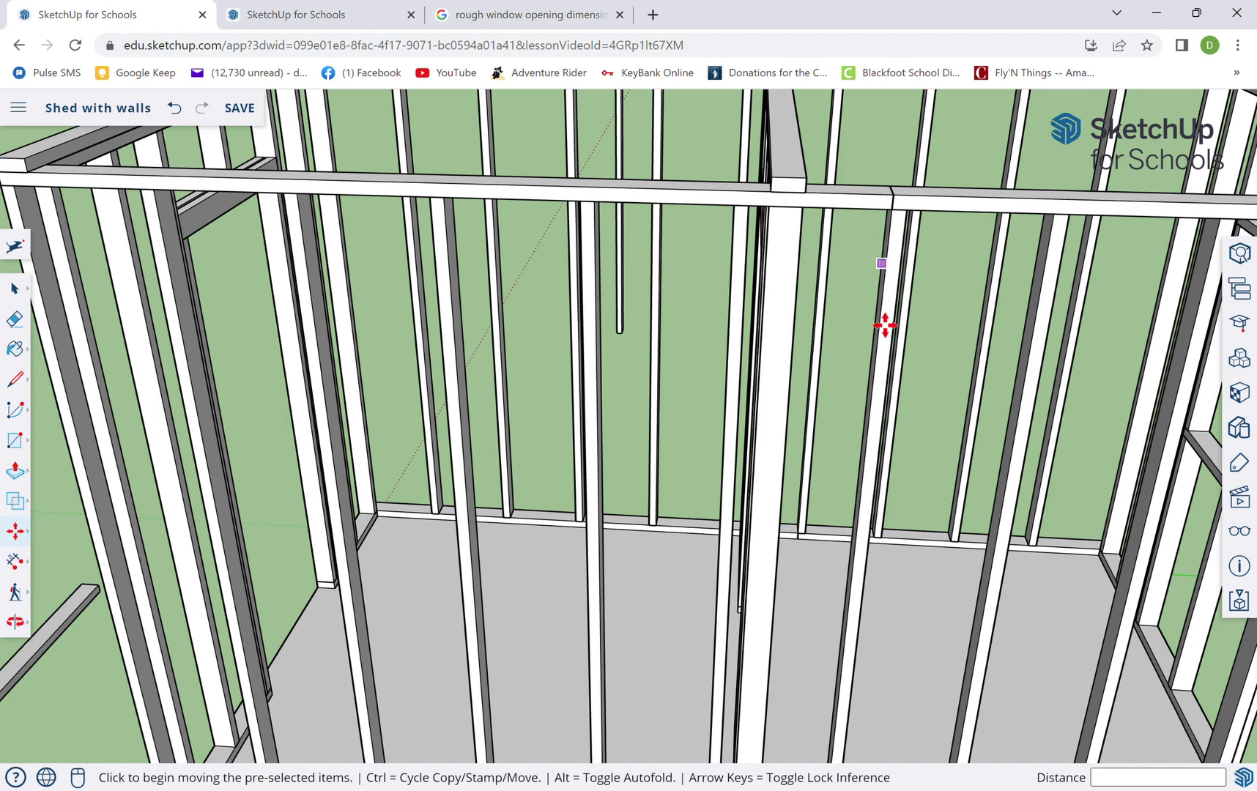
{"action": "scroll", "coordinate": [770, 332], "scroll_direction": "down", "scroll_amount": 5}
Copy the plate along the side wall and turn the copy 90 degrees
{"action": "middle_click_drag", "start_coordinate": [901, 292], "coordinate": [1016, 435]}
{"action": "scroll", "coordinate": [1013, 459], "scroll_direction": "up", "scroll_amount": 5}
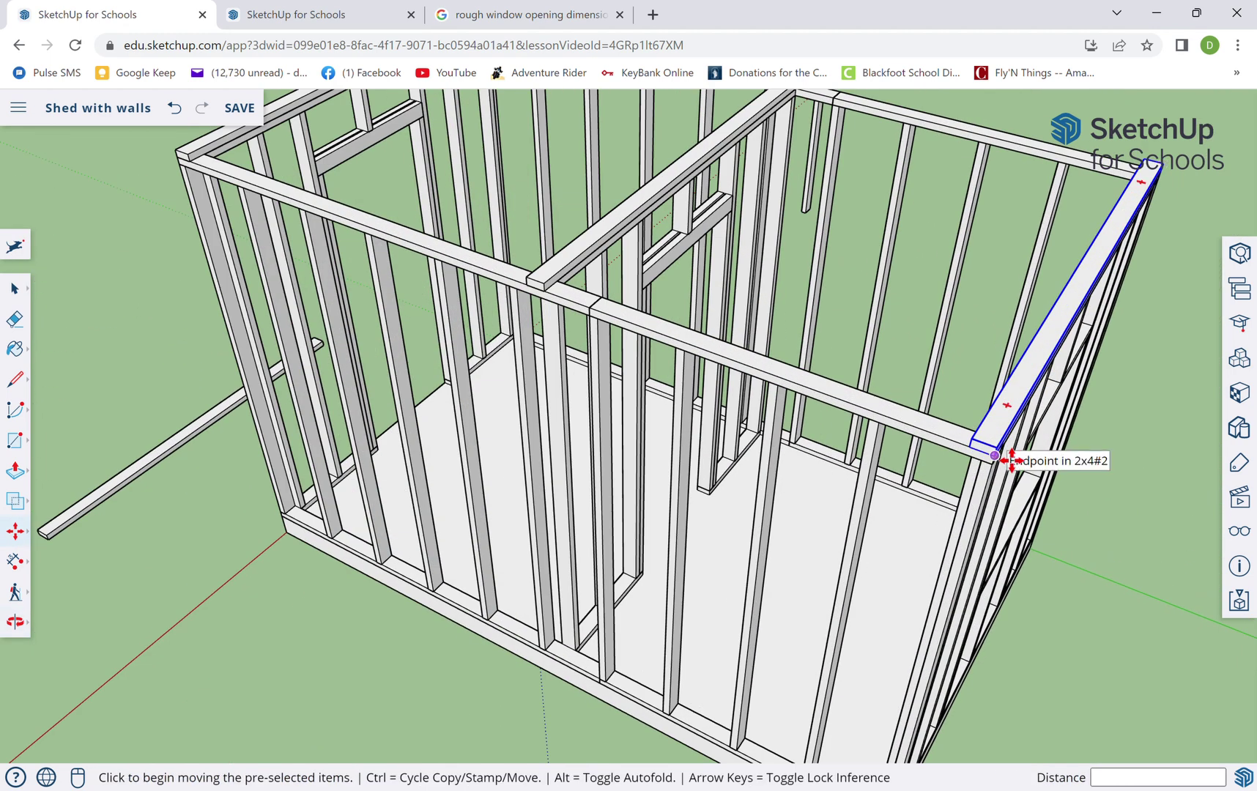
{"action": "key", "text": "ctrl"}
{"action": "left_click", "coordinate": [996, 454]}
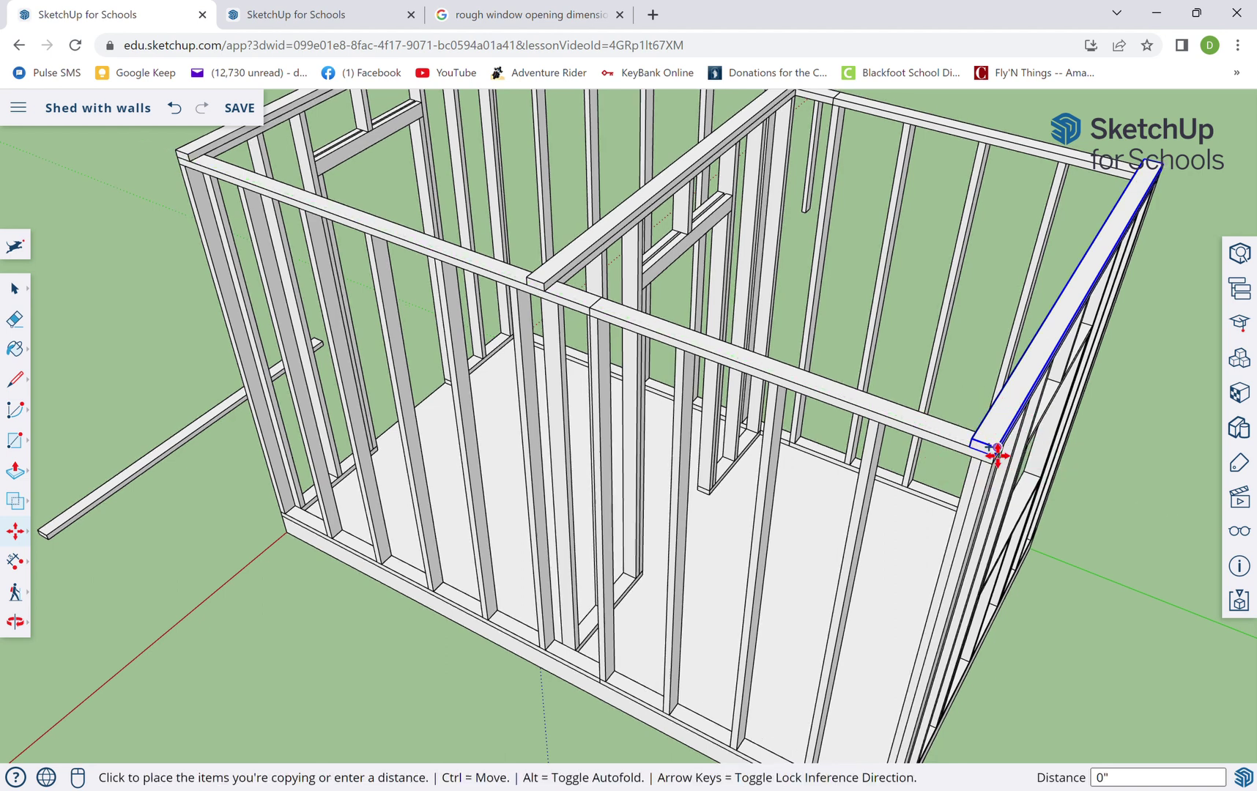
{"action": "left_click", "coordinate": [867, 405]}
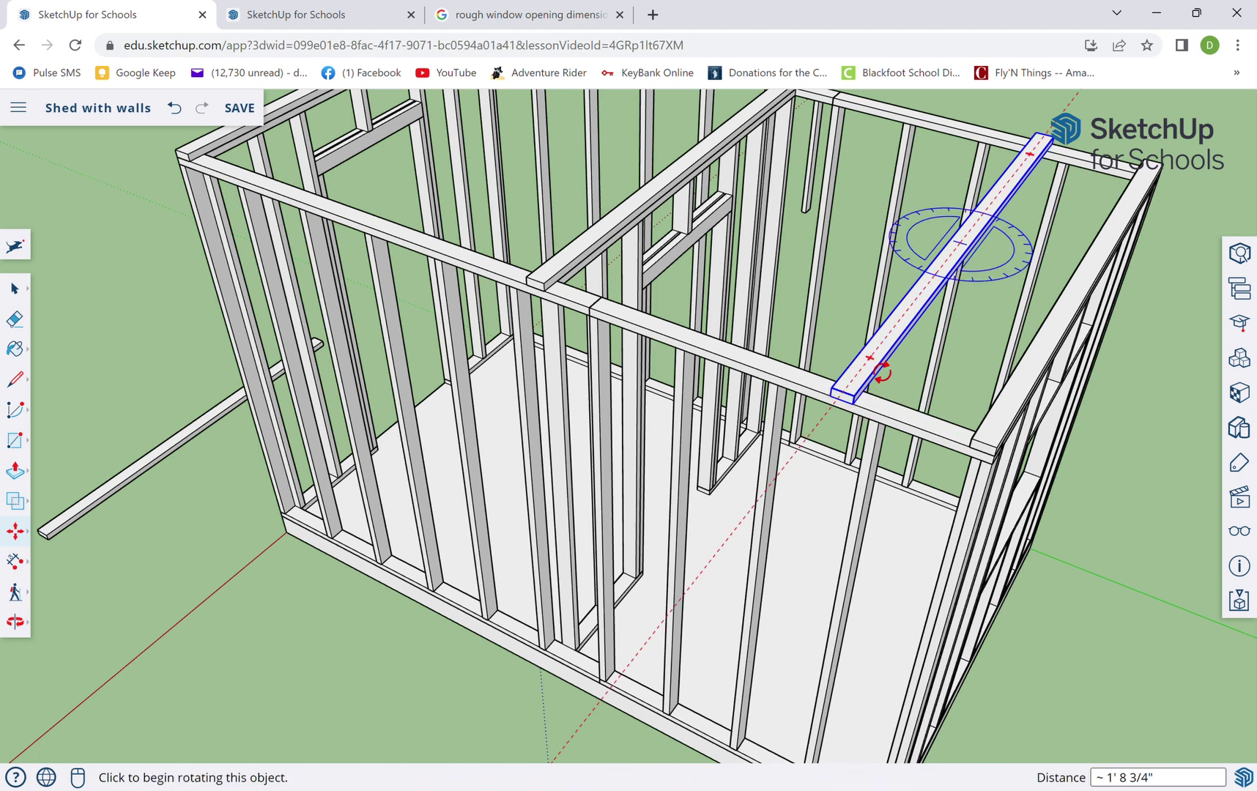
{"action": "left_click", "coordinate": [882, 374]}
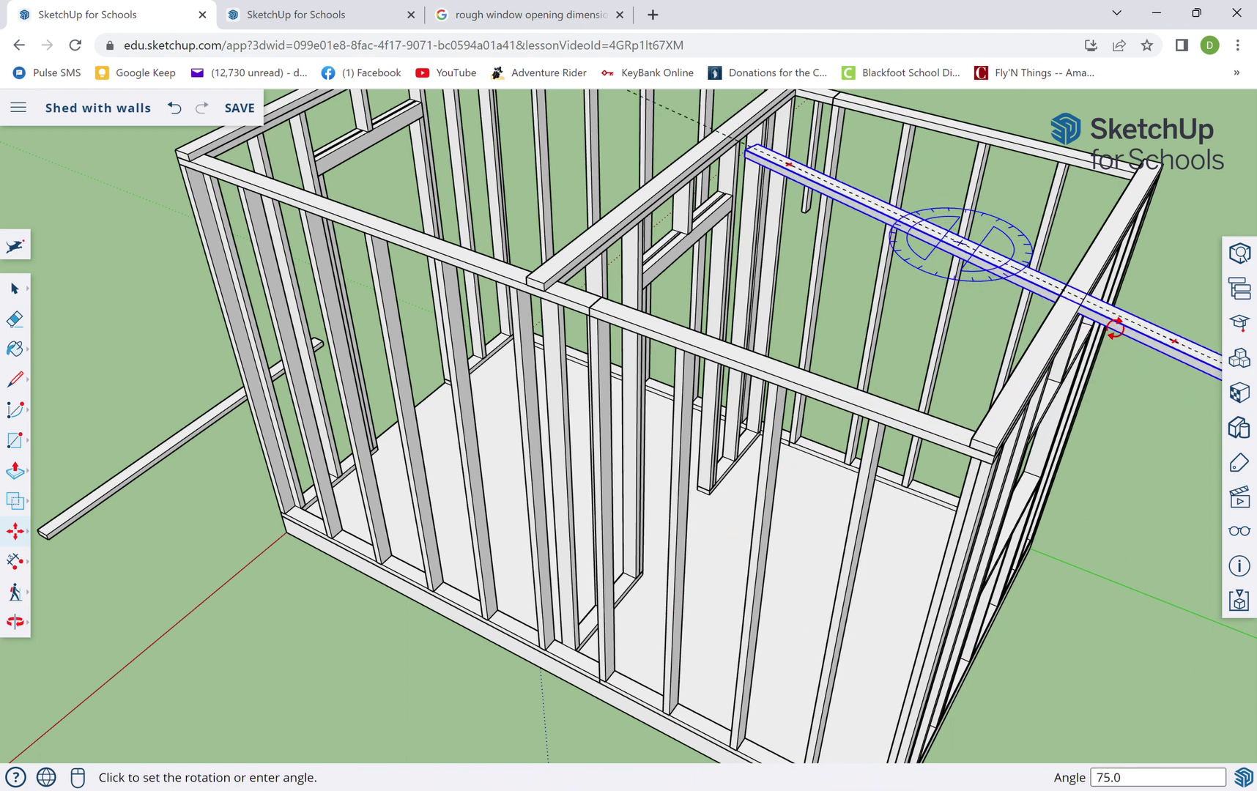
{"action": "left_click", "coordinate": [1115, 328]}
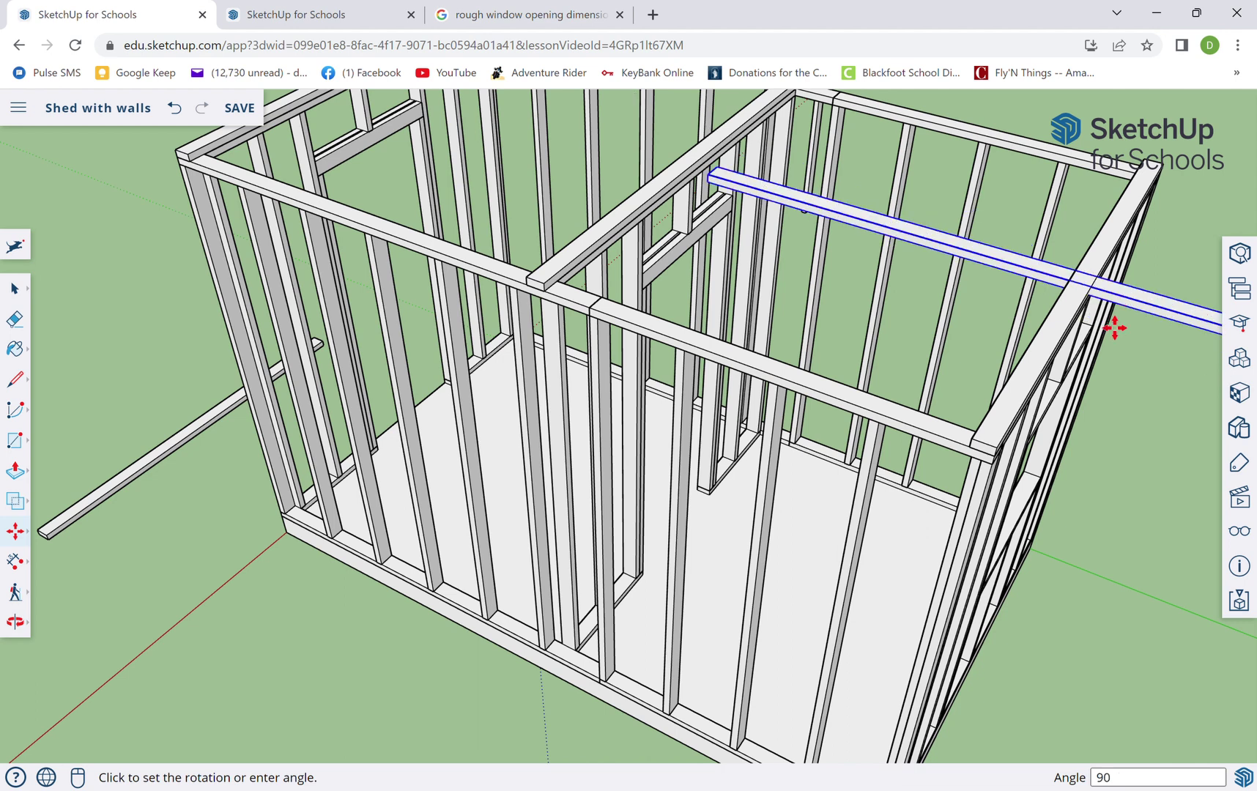
Set the turned board down on the long wall's top plate at its corner
{"action": "scroll", "coordinate": [634, 273], "scroll_direction": "down", "scroll_amount": 3}
{"action": "scroll", "coordinate": [859, 300], "scroll_direction": "up", "scroll_amount": 5}
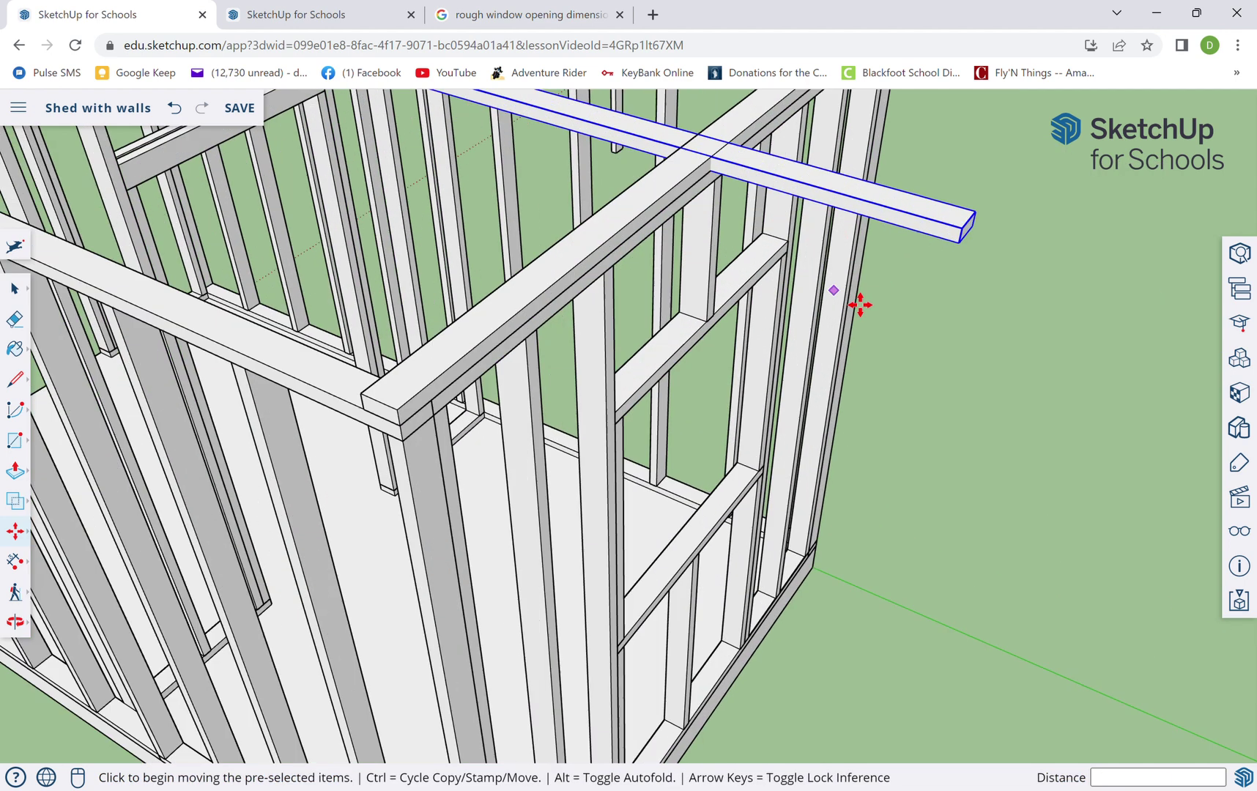
{"action": "left_click", "coordinate": [966, 253]}
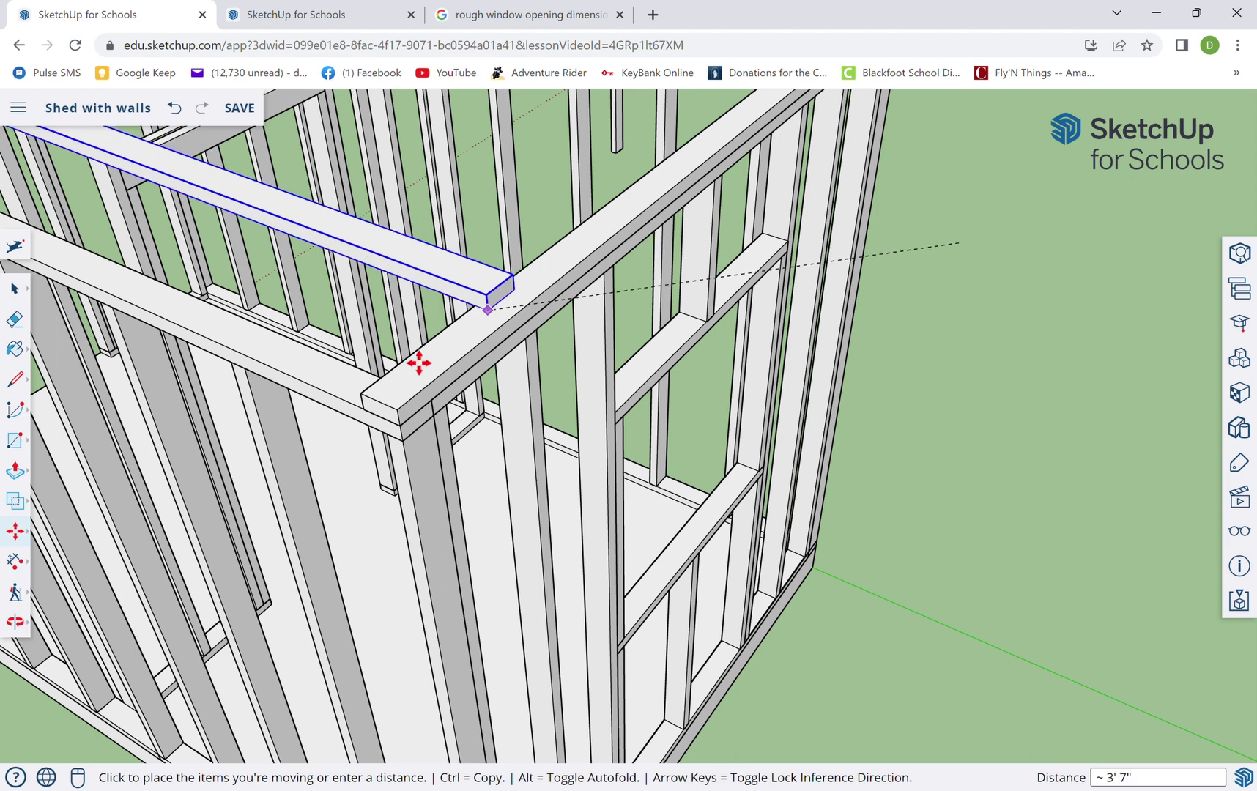
{"action": "left_click", "coordinate": [364, 407]}
{"action": "scroll", "coordinate": [716, 429], "scroll_direction": "down", "scroll_amount": 6}
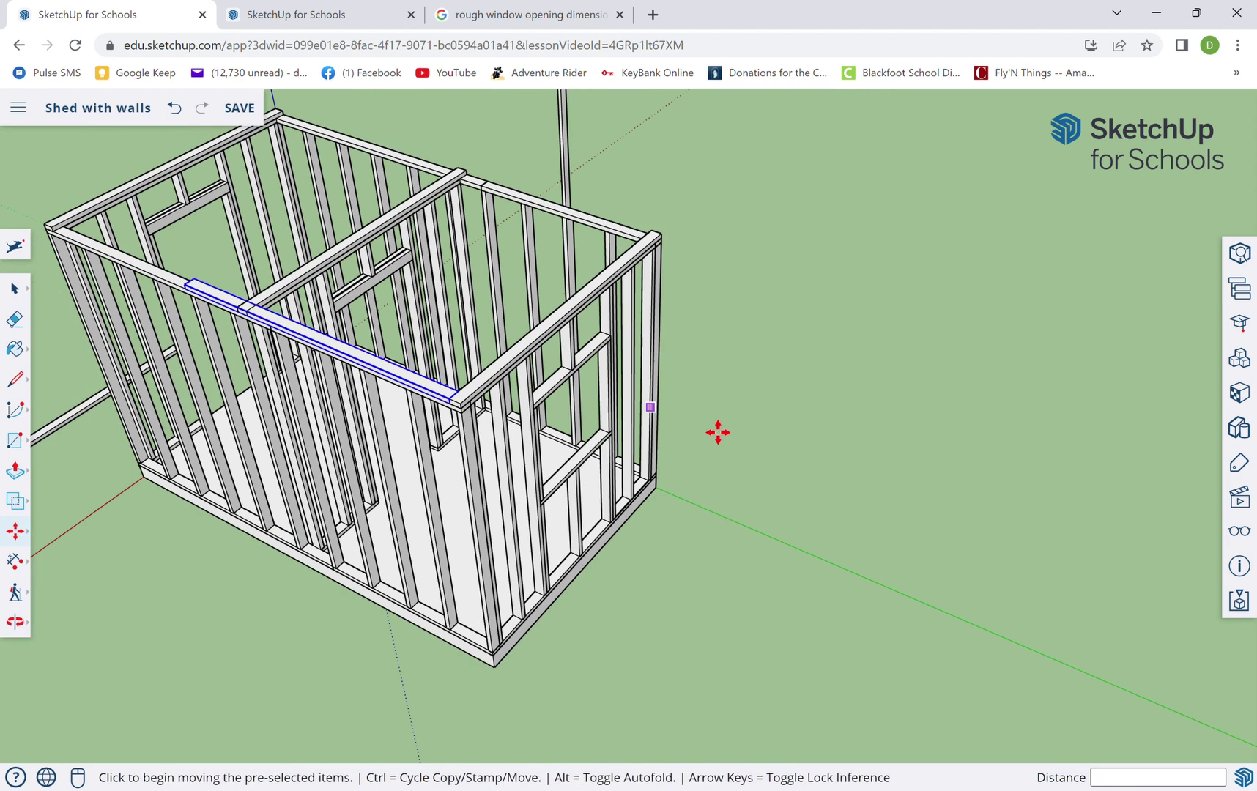
{"action": "key", "text": "space"}
Make the copied top-plate beam a unique component
{"action": "right_click", "coordinate": [482, 386]}
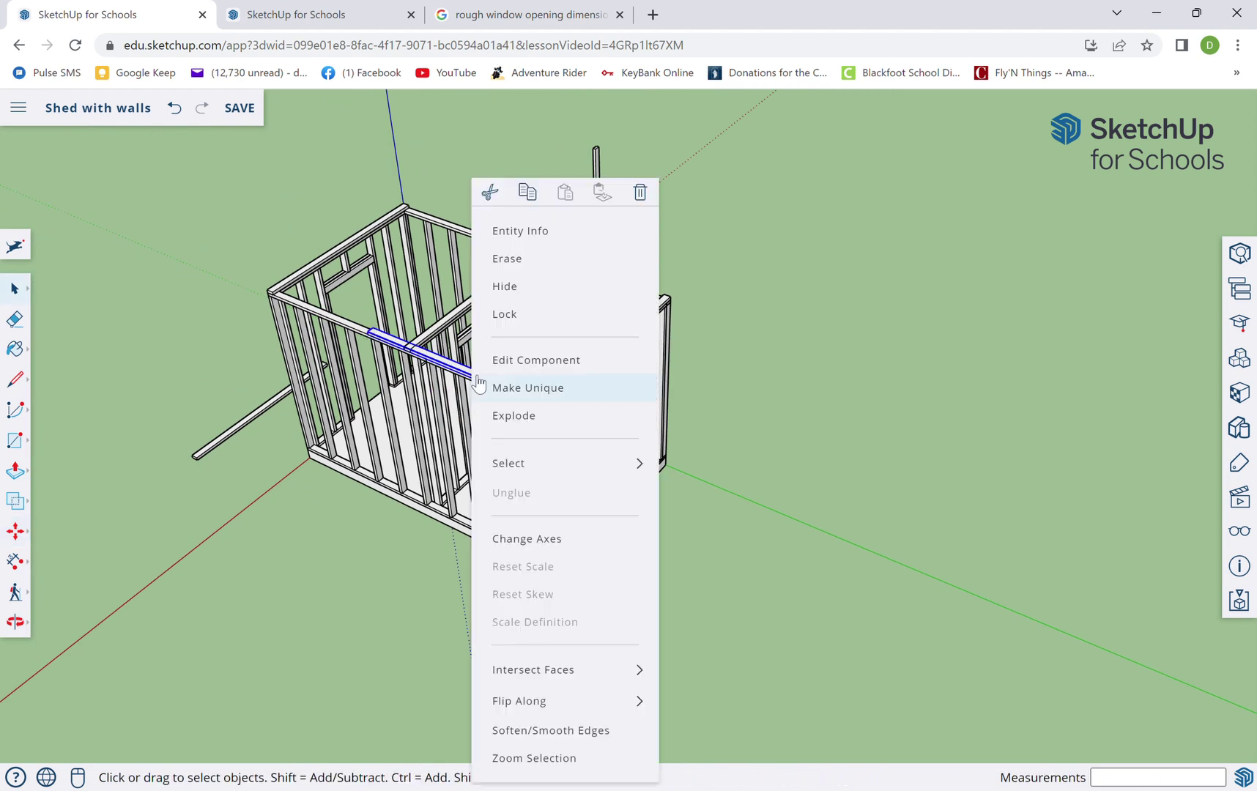
{"action": "left_click", "coordinate": [506, 388]}
{"action": "scroll", "coordinate": [520, 399], "scroll_direction": "up", "scroll_amount": 4}
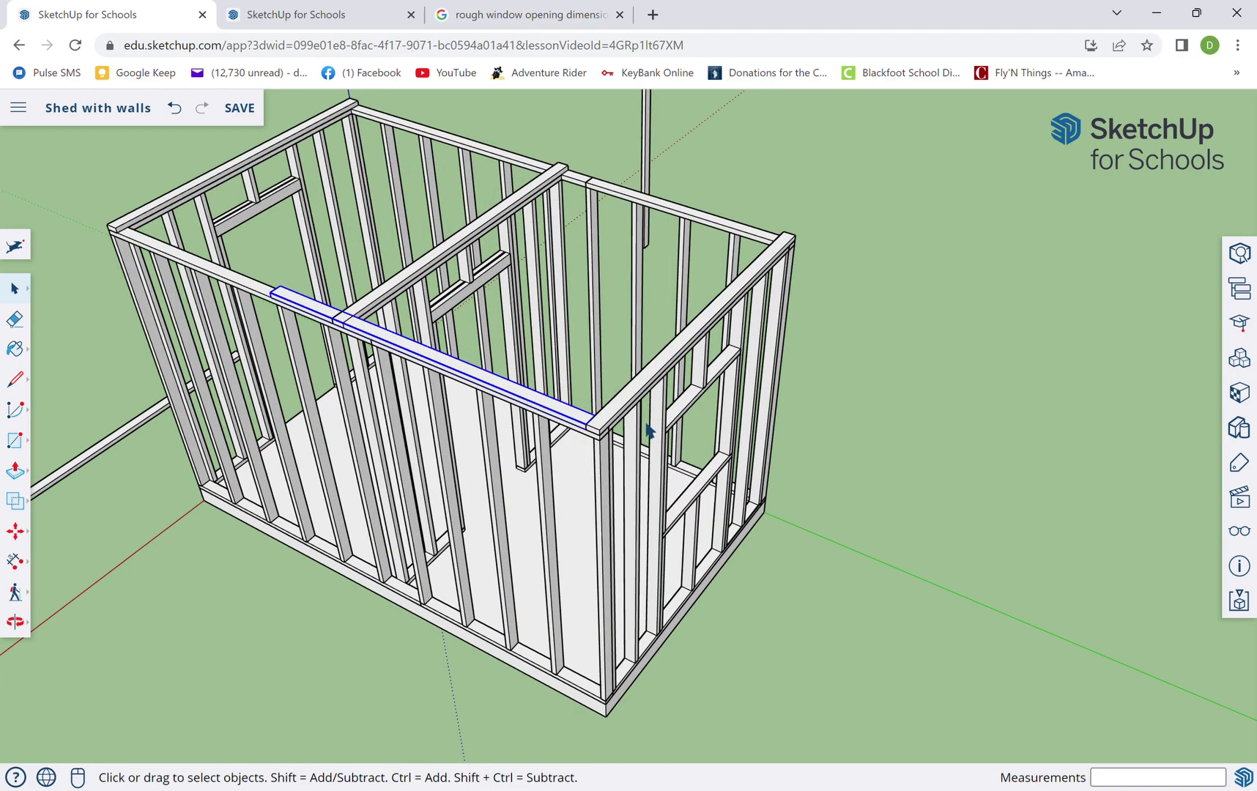
{"action": "middle_click_drag", "start_coordinate": [304, 355], "coordinate": [628, 395]}
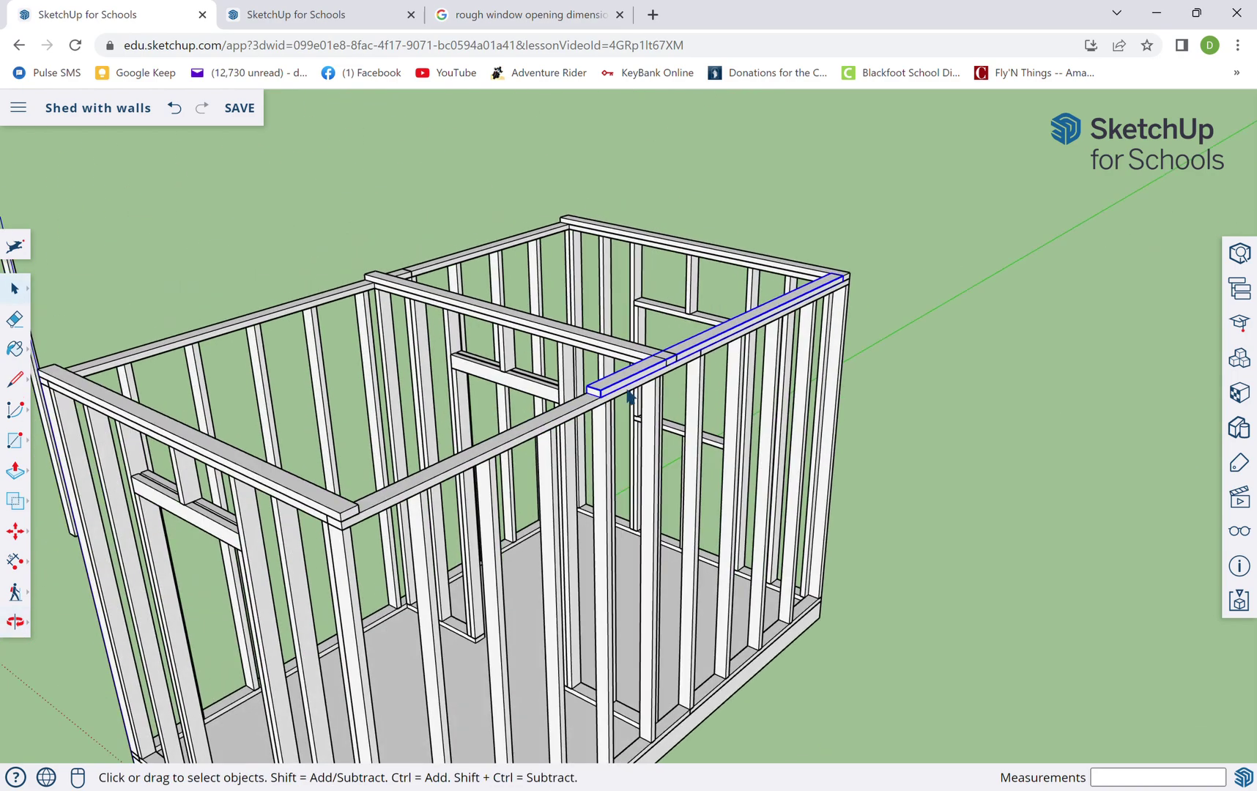
Push the beam's end face back so it spans from the partition to the wall's corner
{"action": "double_click", "coordinate": [620, 392]}
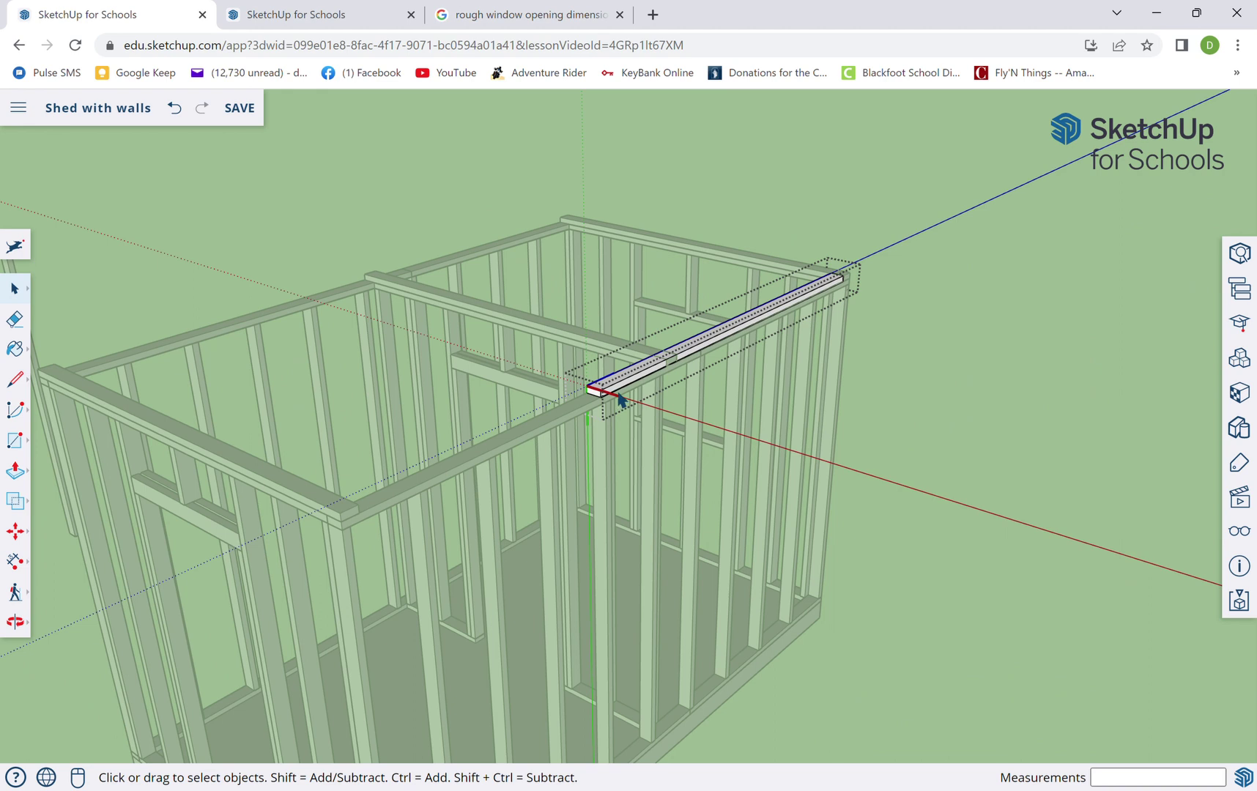
{"action": "key", "text": "p"}
{"action": "left_click", "coordinate": [604, 394]}
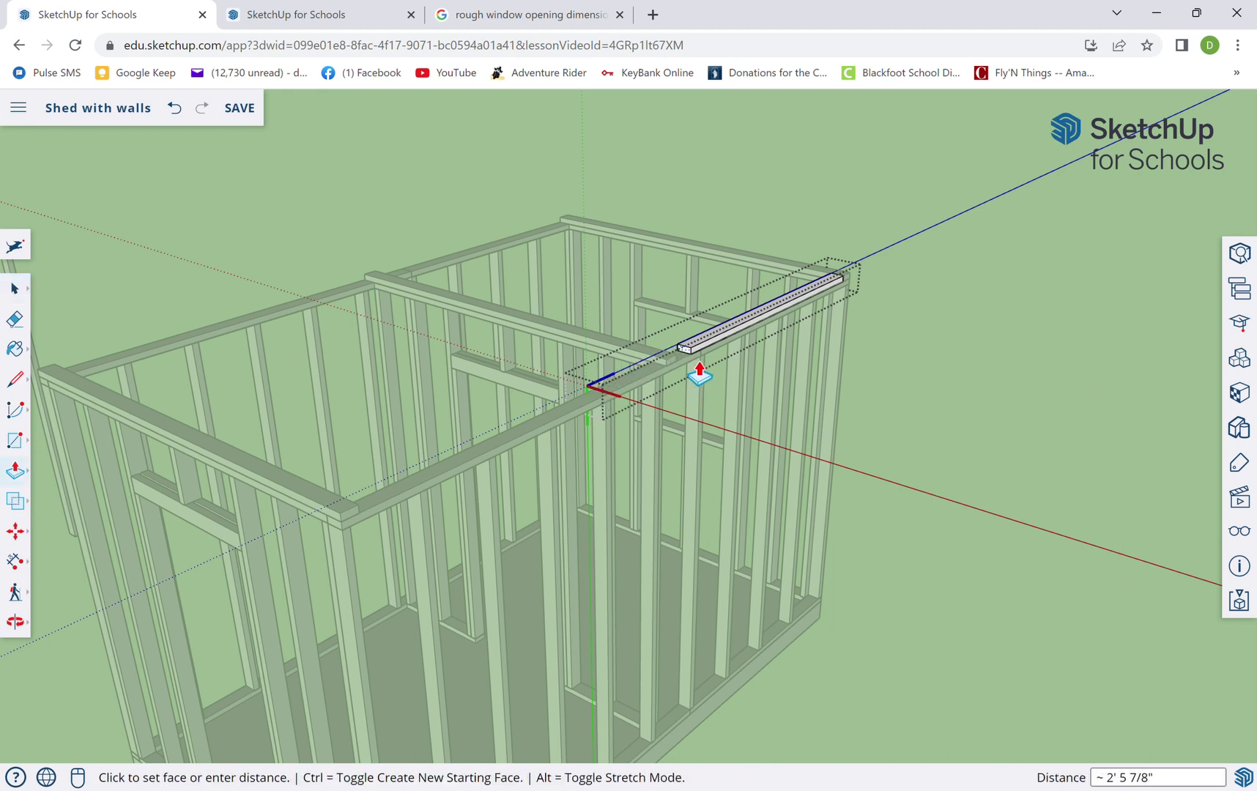
{"action": "left_click", "coordinate": [687, 376]}
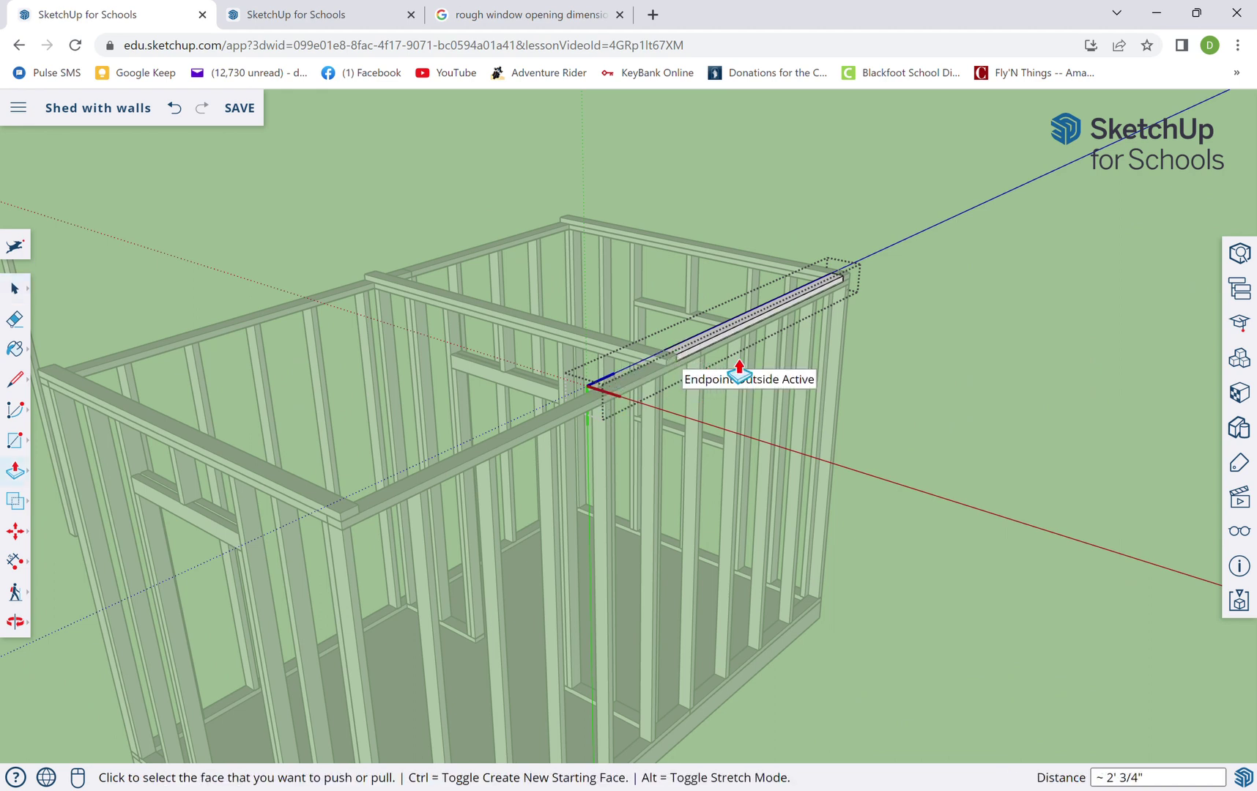
{"action": "key", "text": "space"}
{"action": "left_click", "coordinate": [999, 313]}
{"action": "scroll", "coordinate": [999, 313], "scroll_direction": "down", "scroll_amount": 3}
{"action": "middle_click_drag", "start_coordinate": [1000, 313], "coordinate": [667, 433]}
{"action": "left_click", "coordinate": [664, 417]}
Place a copy of the shortened top-plate board along the other half of the long wall's top
{"action": "key", "text": "m"}
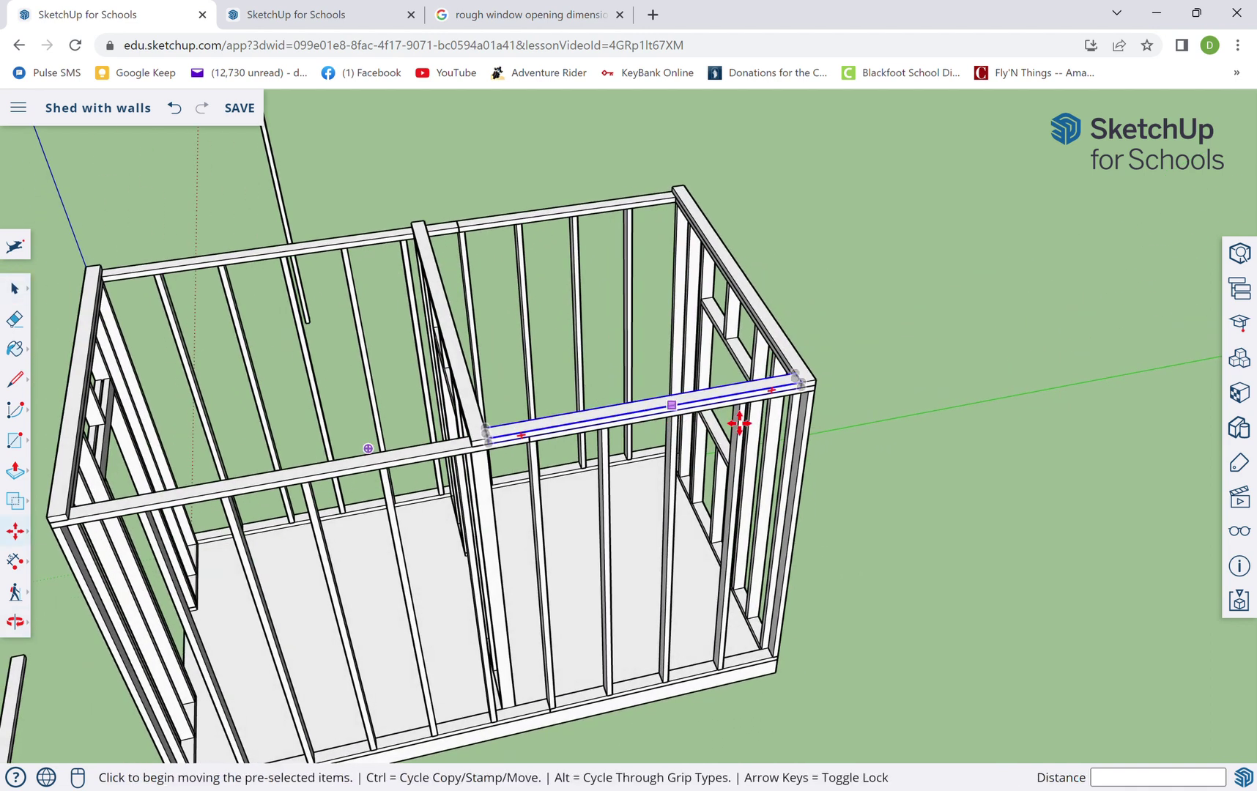
{"action": "left_click", "coordinate": [812, 404]}
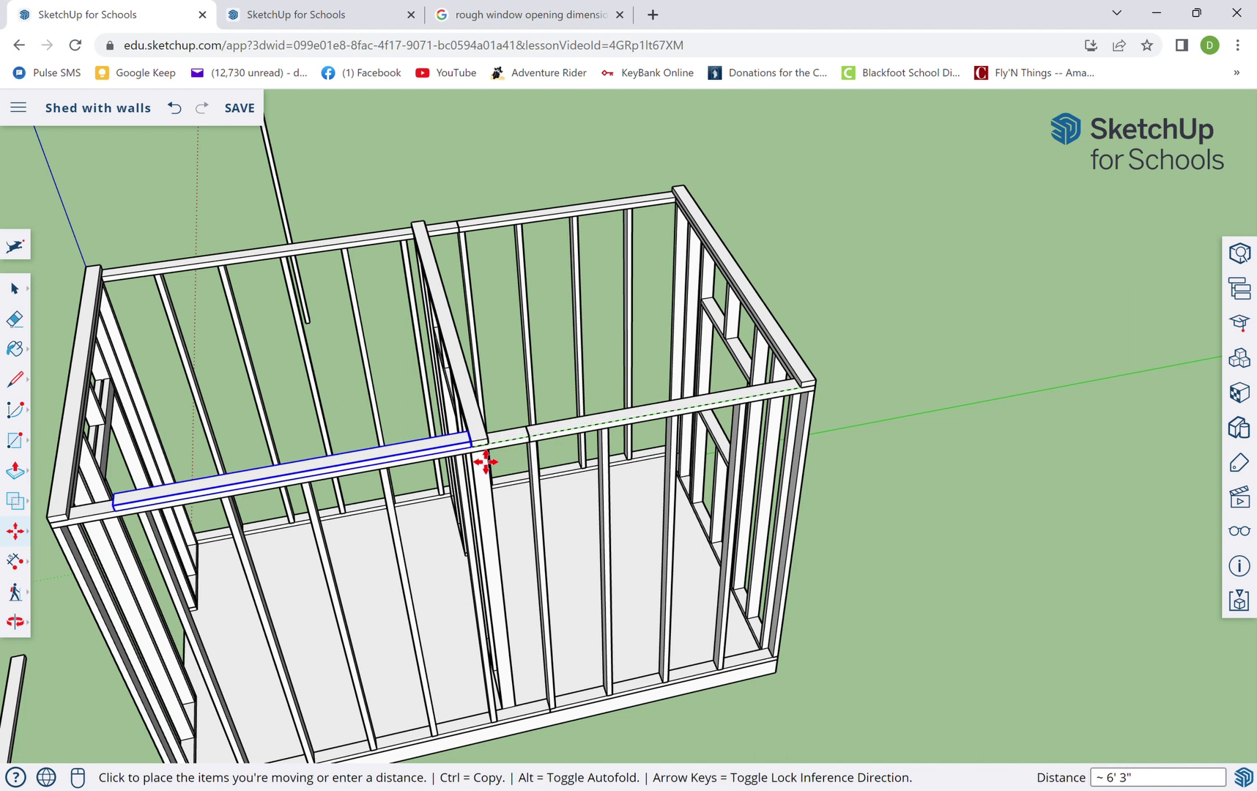
{"action": "key", "text": "ctrl"}
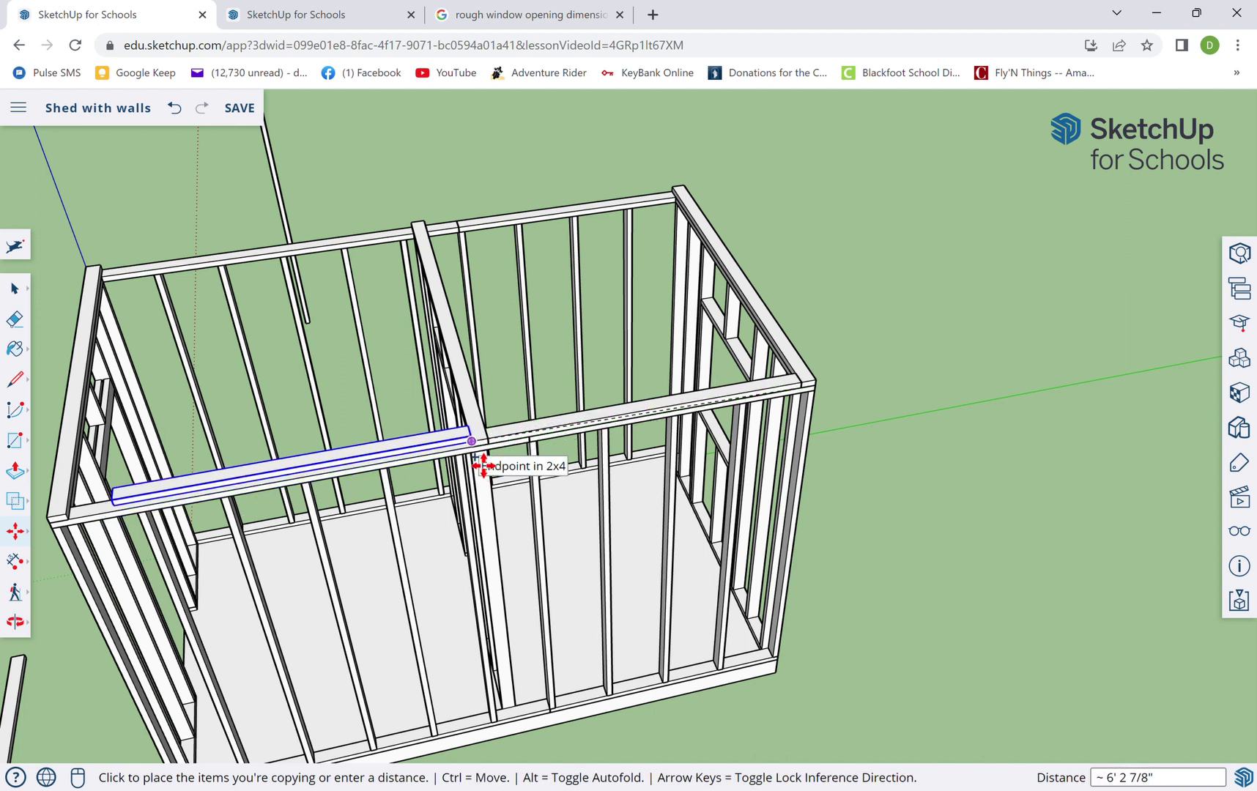
{"action": "middle_click_drag", "start_coordinate": [466, 456], "coordinate": [451, 405]}
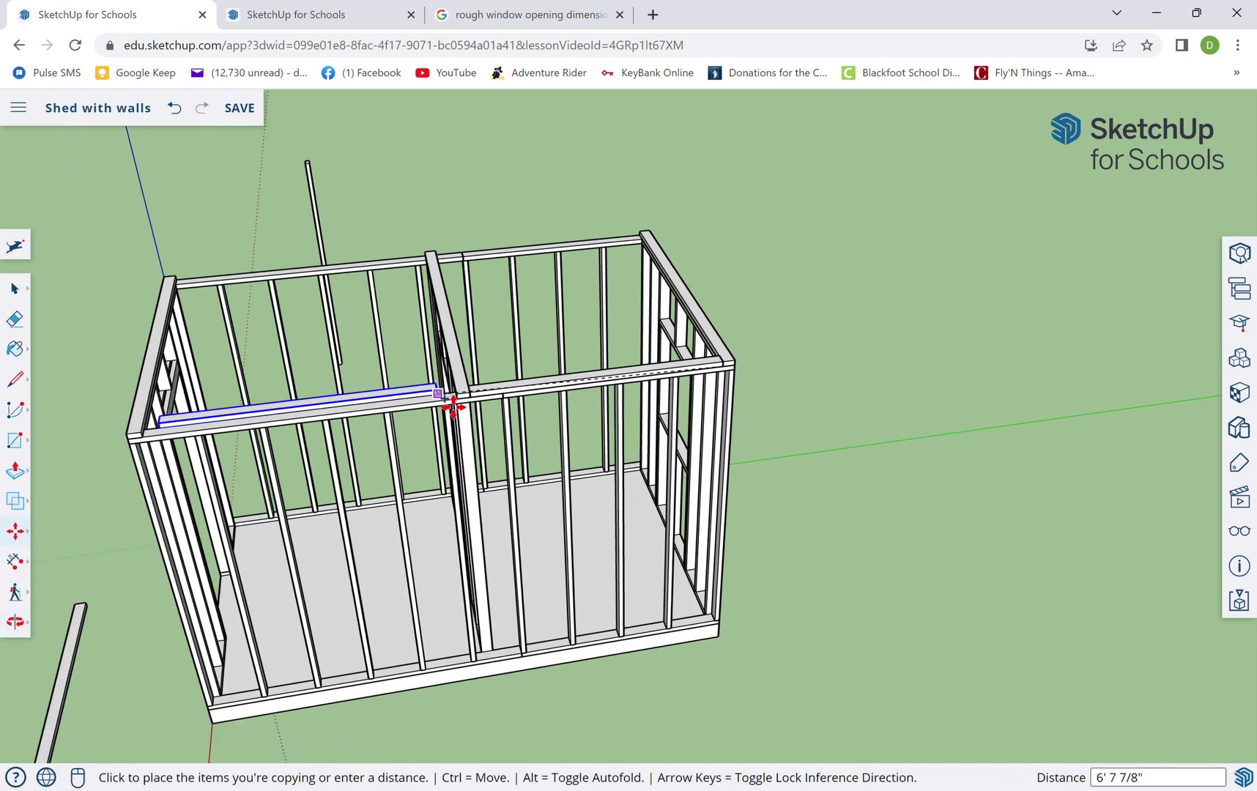
{"action": "scroll", "coordinate": [462, 412], "scroll_direction": "up", "scroll_amount": 5}
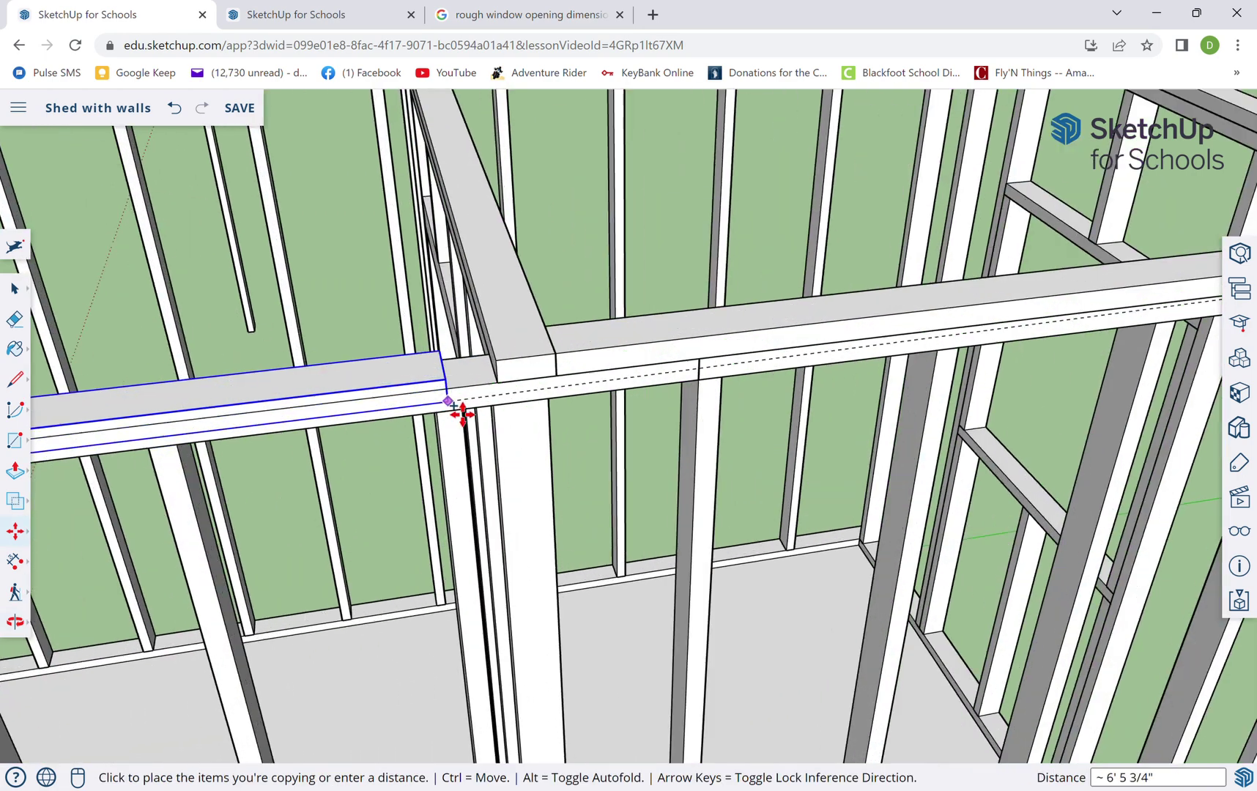
{"action": "left_click", "coordinate": [492, 398]}
{"action": "scroll", "coordinate": [845, 251], "scroll_direction": "down", "scroll_amount": 6}
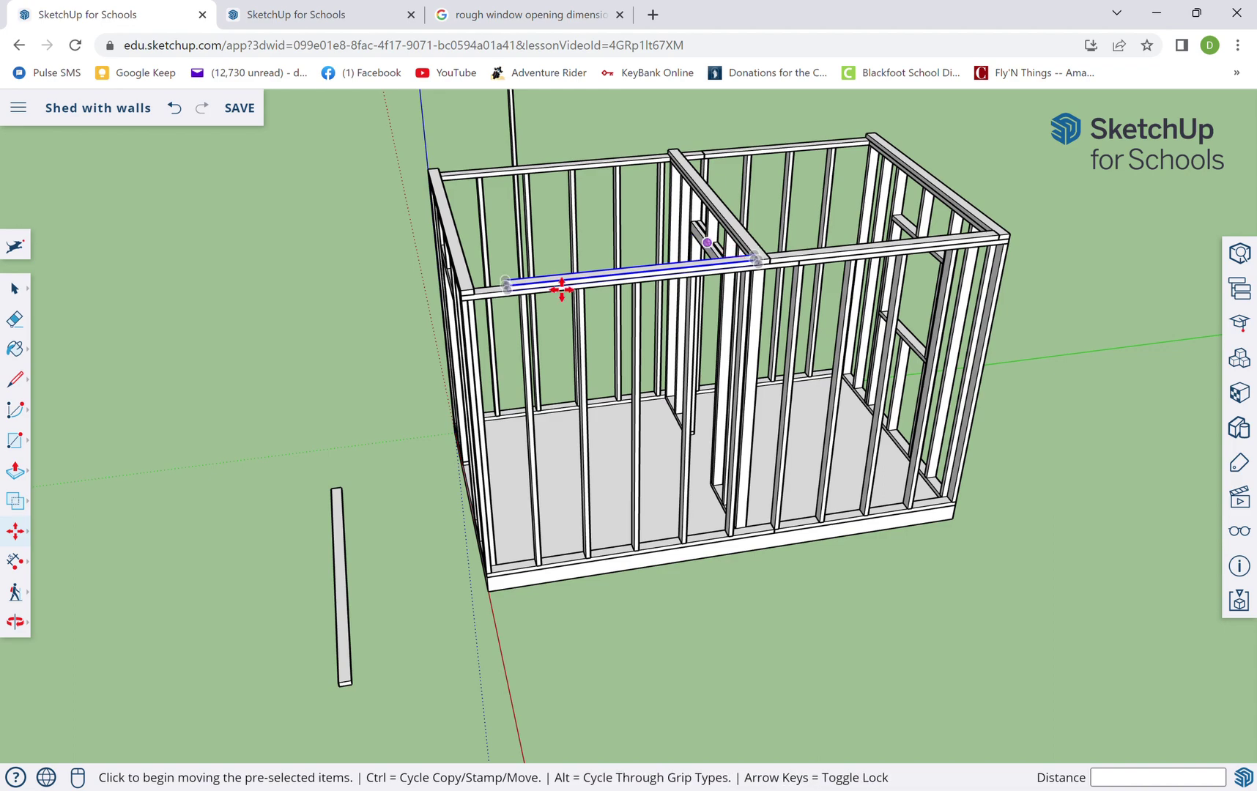
{"action": "scroll", "coordinate": [703, 354], "scroll_direction": "up", "scroll_amount": 4}
{"action": "middle_click_drag", "start_coordinate": [704, 354], "coordinate": [715, 286]}
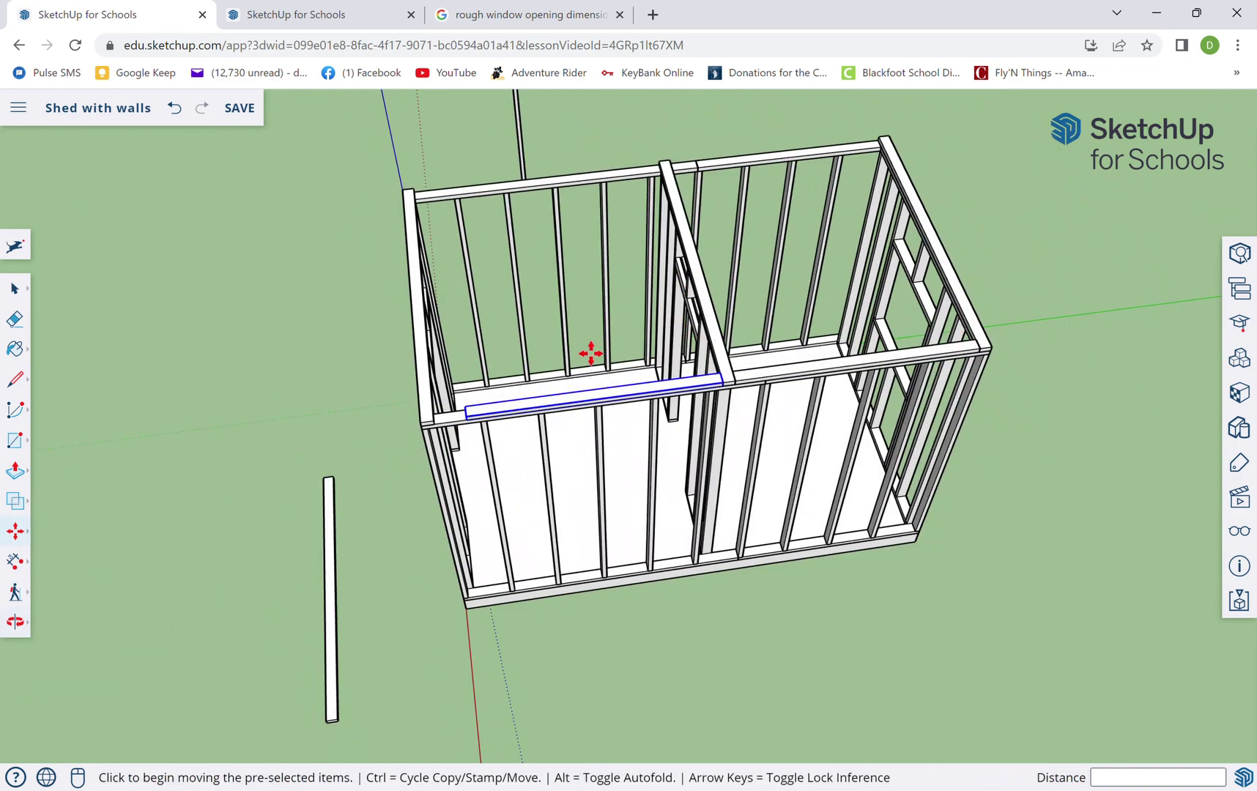
{"action": "mouse_move", "coordinate": [589, 356]}
{"action": "middle_mouse_down"}
{"action": "mouse_move", "coordinate": [508, 358]}
{"action": "mouse_move", "coordinate": [723, 283]}
{"action": "mouse_move", "coordinate": [565, 358]}
{"action": "middle_mouse_up"}
{"action": "scroll", "coordinate": [566, 357], "scroll_direction": "up", "scroll_amount": 5}
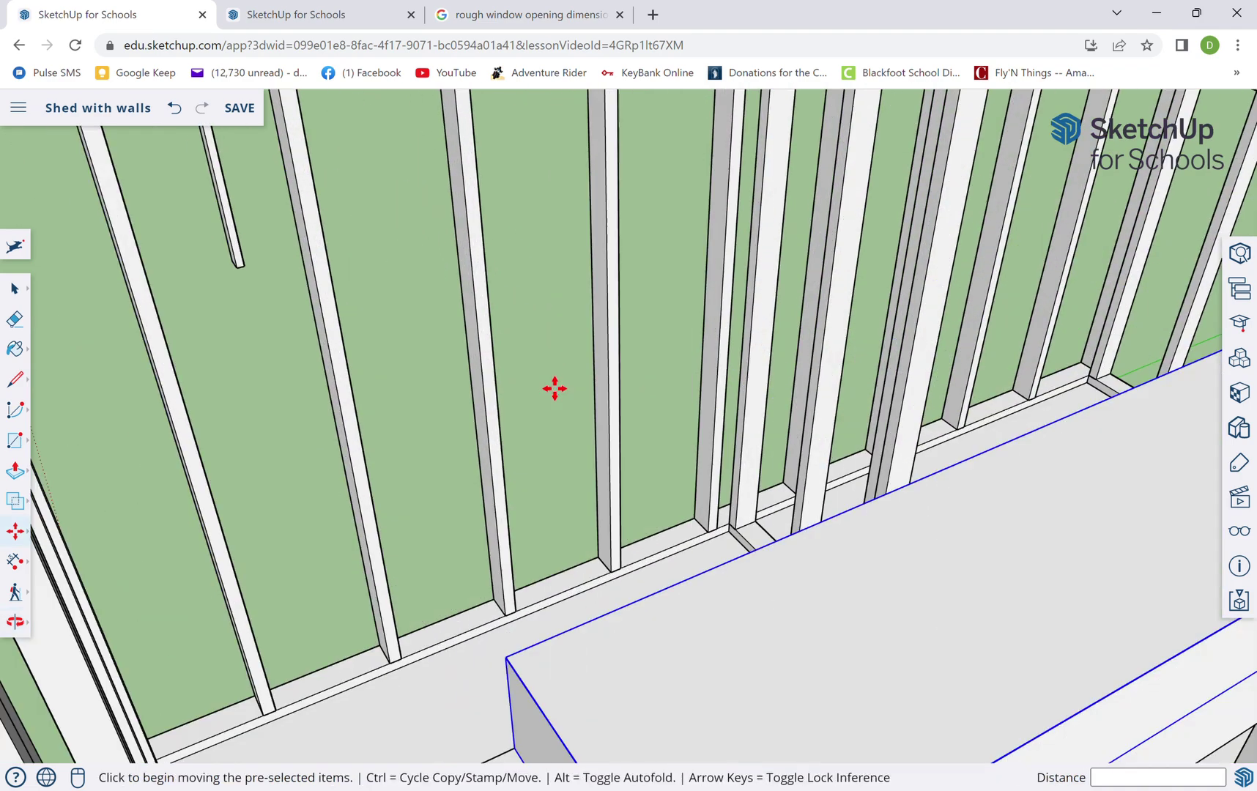
{"action": "key", "text": "space"}
{"action": "scroll", "coordinate": [707, 354], "scroll_direction": "down", "scroll_amount": 3}
Make the copied board unique and push its end face to reach the wall corner
{"action": "right_click", "coordinate": [701, 379]}
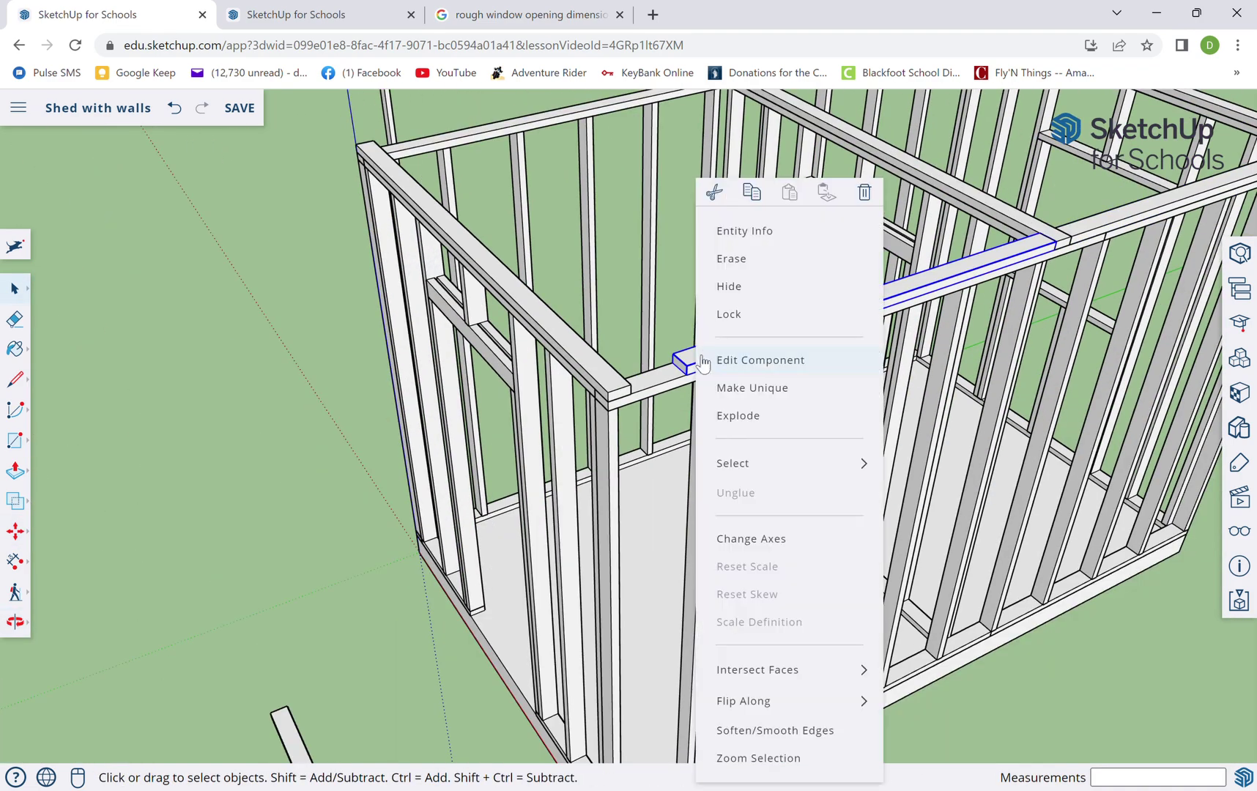
{"action": "left_click", "coordinate": [737, 392]}
{"action": "double_click", "coordinate": [707, 371]}
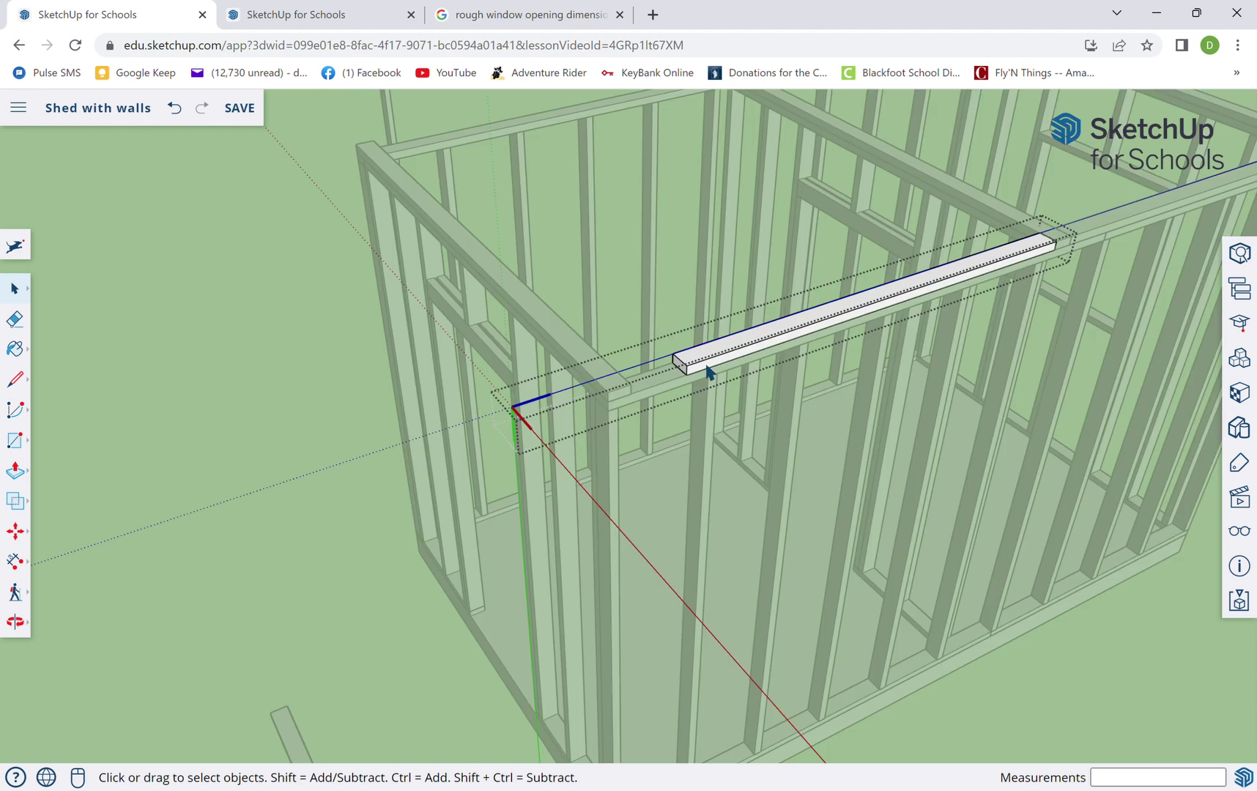
{"action": "key", "text": "p"}
{"action": "left_click", "coordinate": [687, 367]}
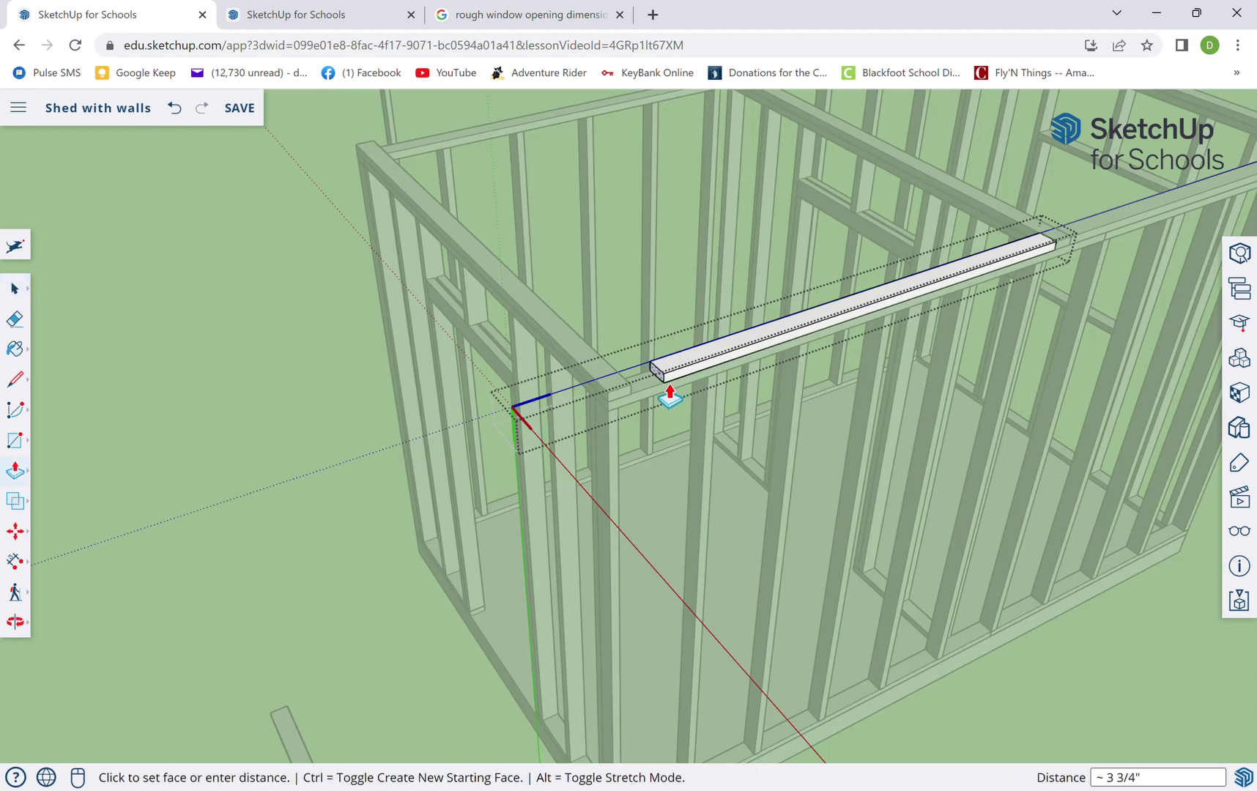
{"action": "left_click", "coordinate": [642, 403]}
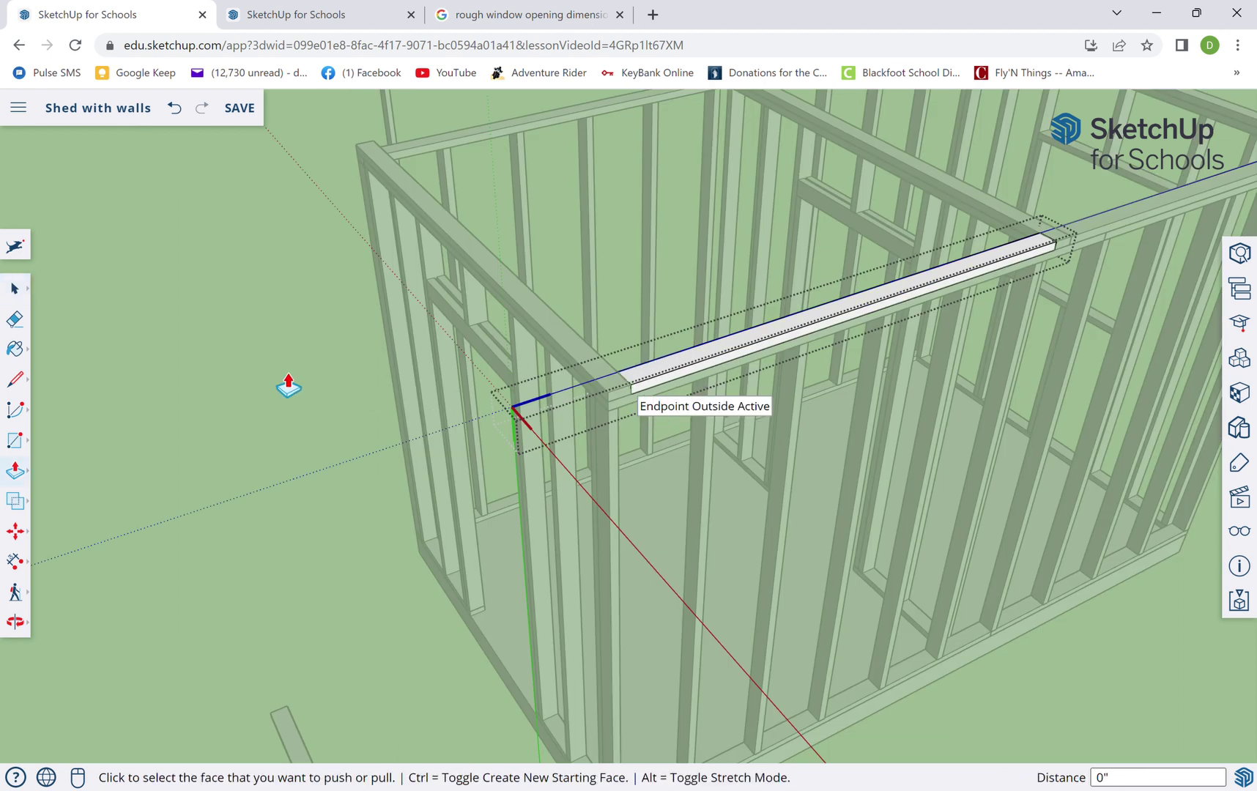
{"action": "key", "text": "space"}
{"action": "left_click", "coordinate": [313, 355]}
{"action": "scroll", "coordinate": [585, 379], "scroll_direction": "down", "scroll_amount": 3}
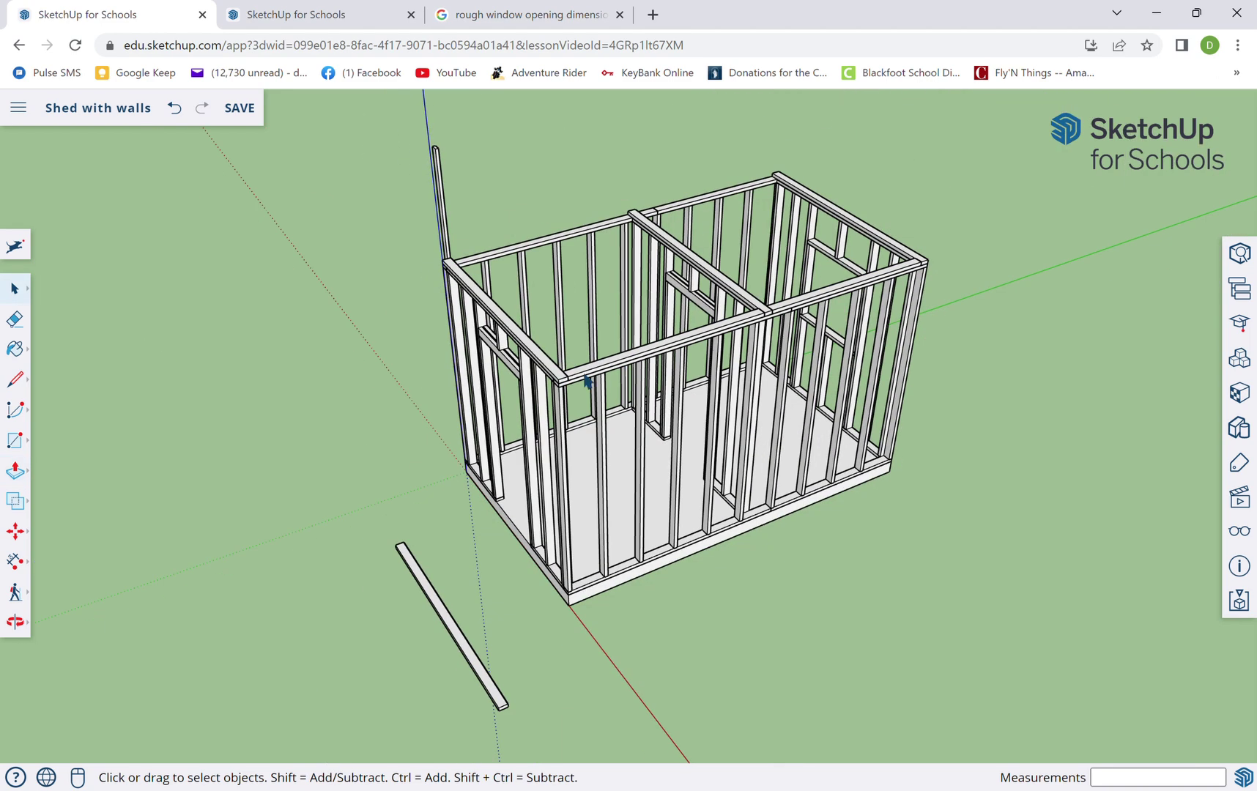
Copy the front top-plate boards from their corner onto the opposite long wall's top
{"action": "left_click", "coordinate": [651, 364]}
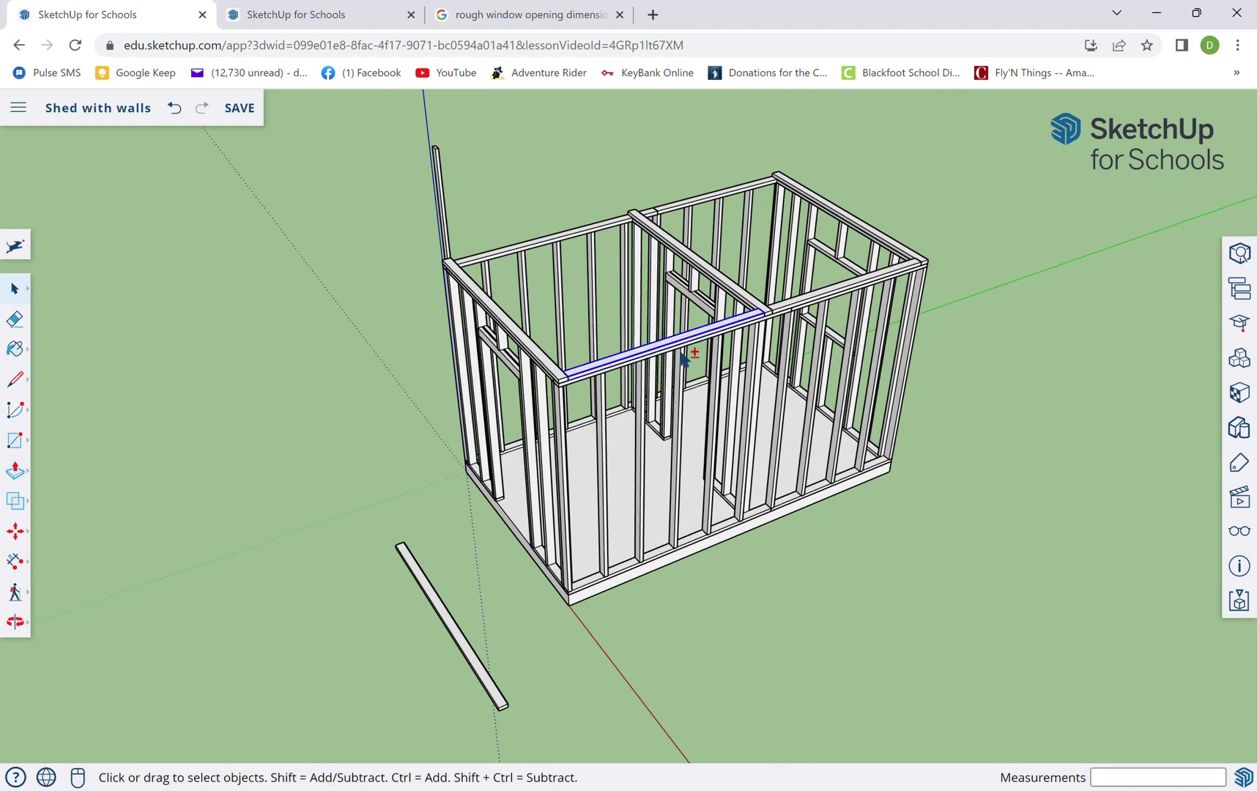
{"action": "key", "text": "m"}
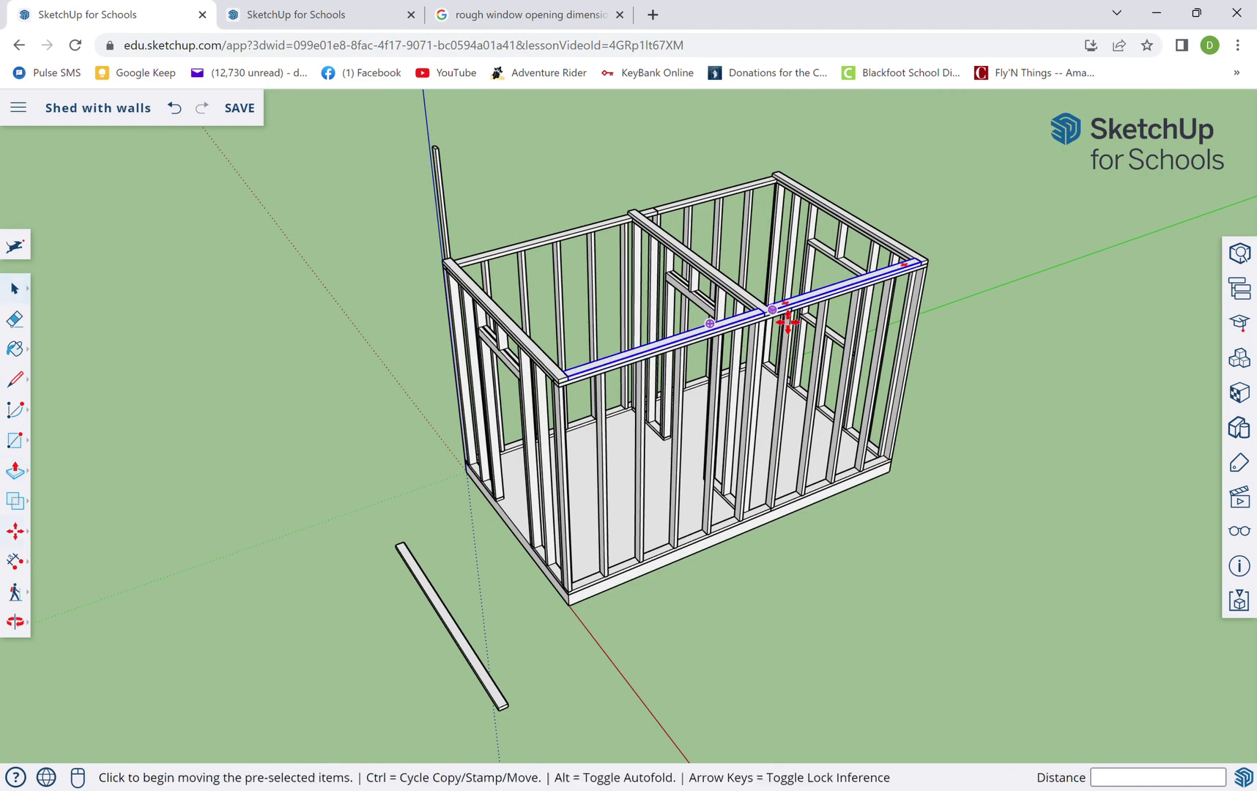
{"action": "key", "text": "ctrl"}
{"action": "scroll", "coordinate": [557, 384], "scroll_direction": "up", "scroll_amount": 5}
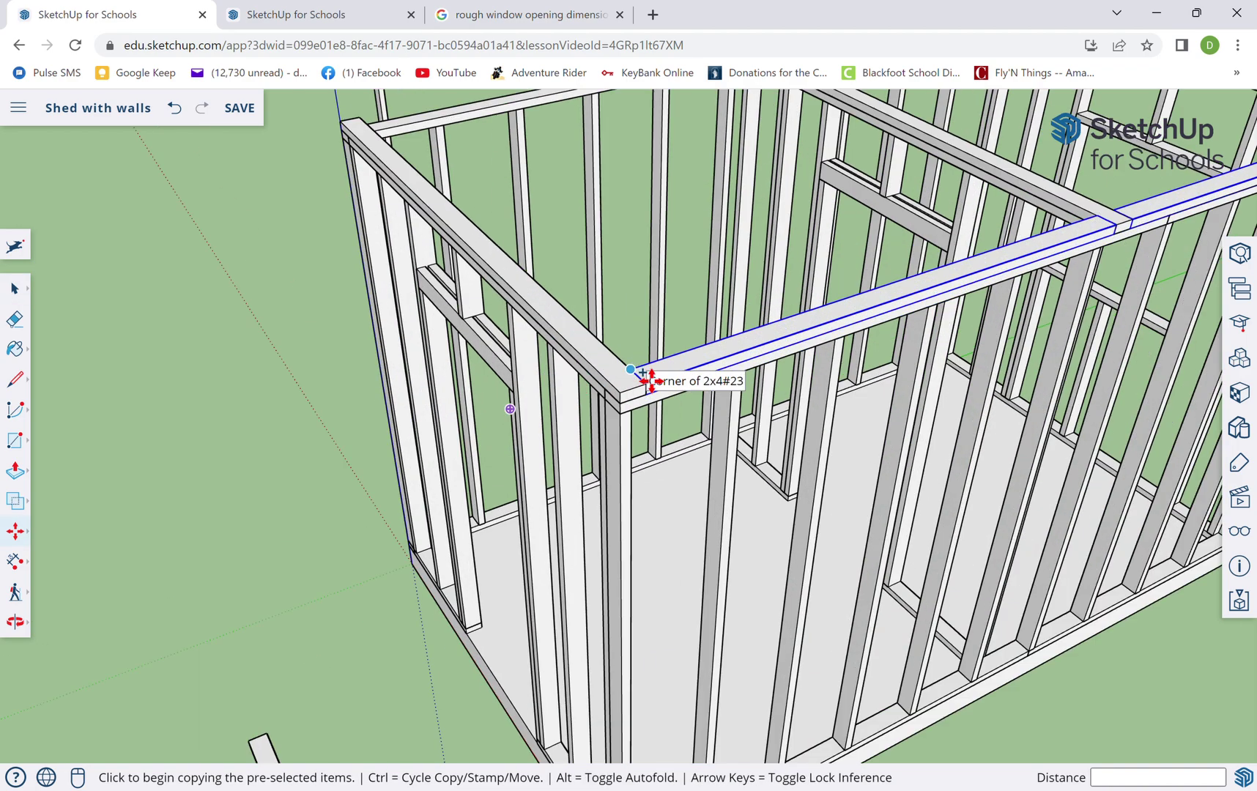
{"action": "left_click", "coordinate": [649, 375]}
{"action": "scroll", "coordinate": [732, 352], "scroll_direction": "down", "scroll_amount": 6}
{"action": "scroll", "coordinate": [682, 326], "scroll_direction": "up", "scroll_amount": 4}
{"action": "scroll", "coordinate": [696, 308], "scroll_direction": "up", "scroll_amount": 3}
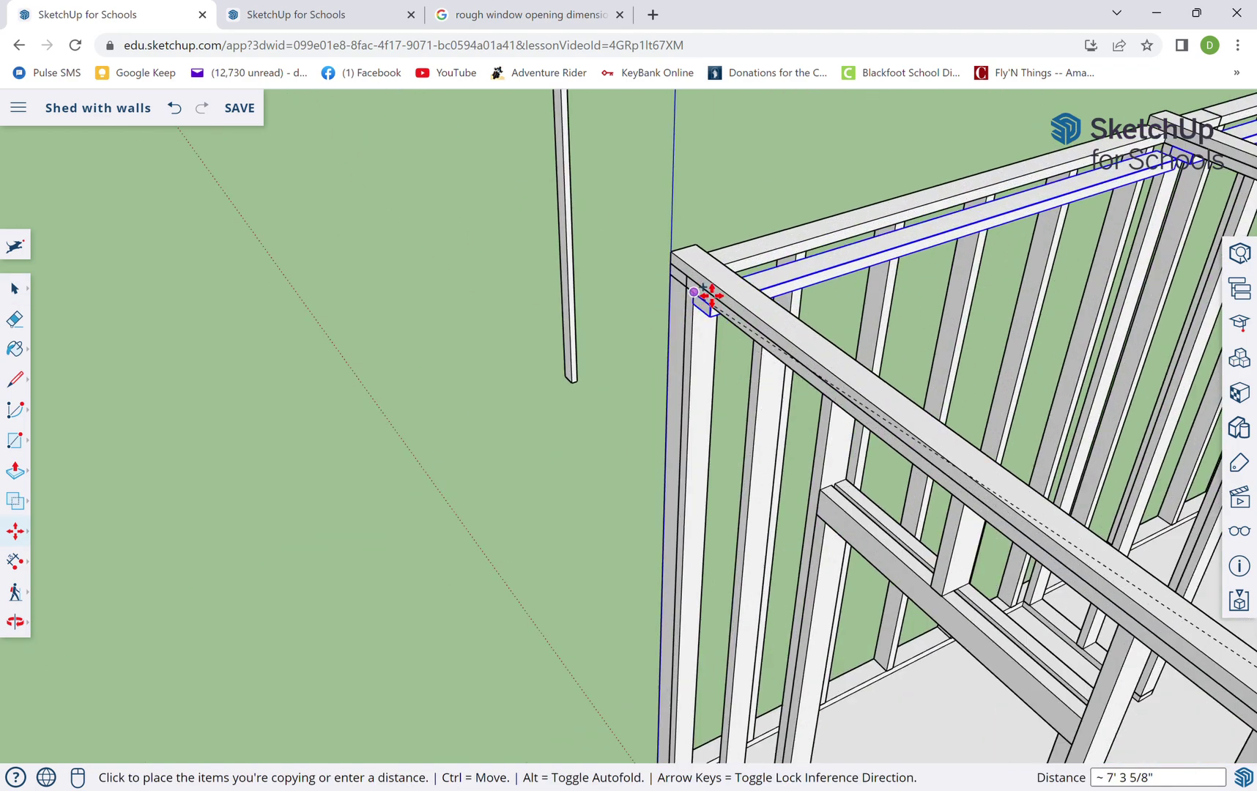
{"action": "left_click", "coordinate": [712, 264]}
{"action": "scroll", "coordinate": [495, 349], "scroll_direction": "down", "scroll_amount": 5}
{"action": "scroll", "coordinate": [858, 393], "scroll_direction": "down", "scroll_amount": 2}
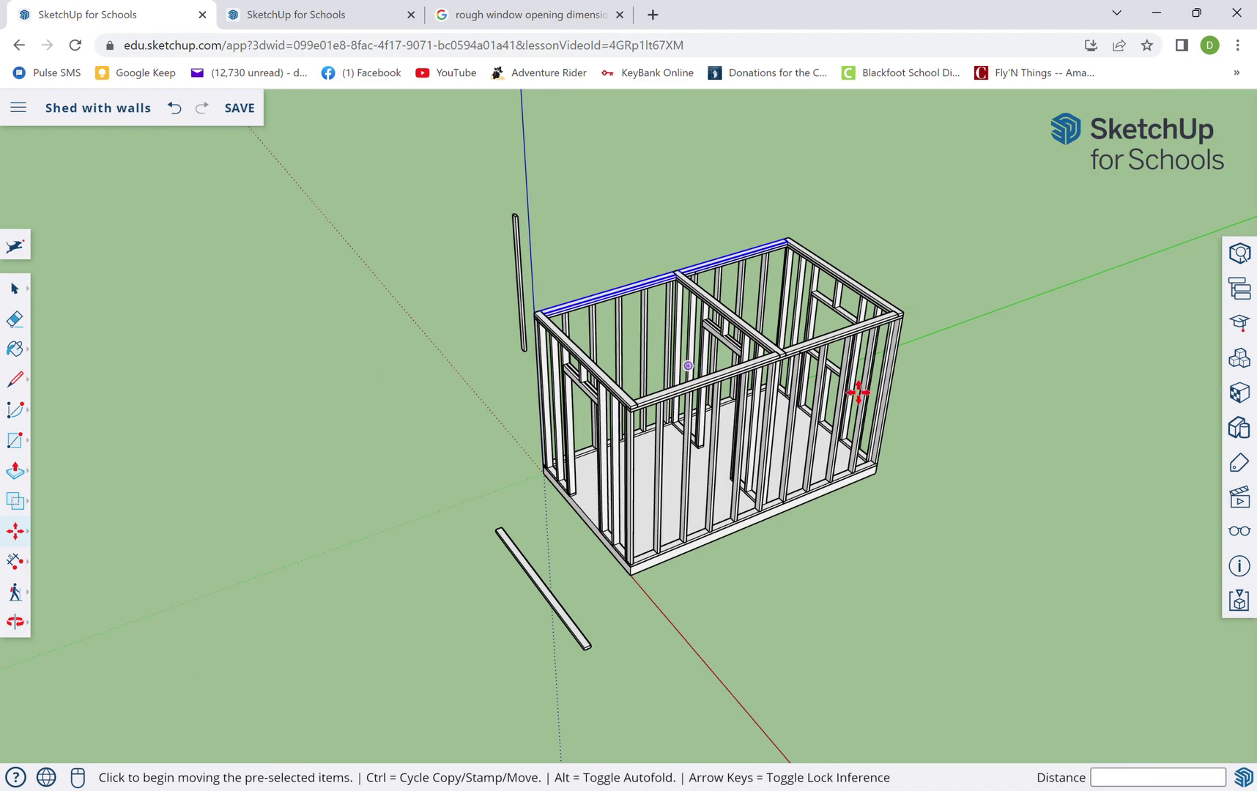
{"action": "key", "text": "space"}
Deselect the boards and orbit around the finished shed frame to inspect it
{"action": "left_click", "coordinate": [965, 314]}
{"action": "middle_click_drag", "start_coordinate": [480, 409], "coordinate": [848, 429]}
{"action": "scroll", "coordinate": [849, 430], "scroll_direction": "up", "scroll_amount": 3}
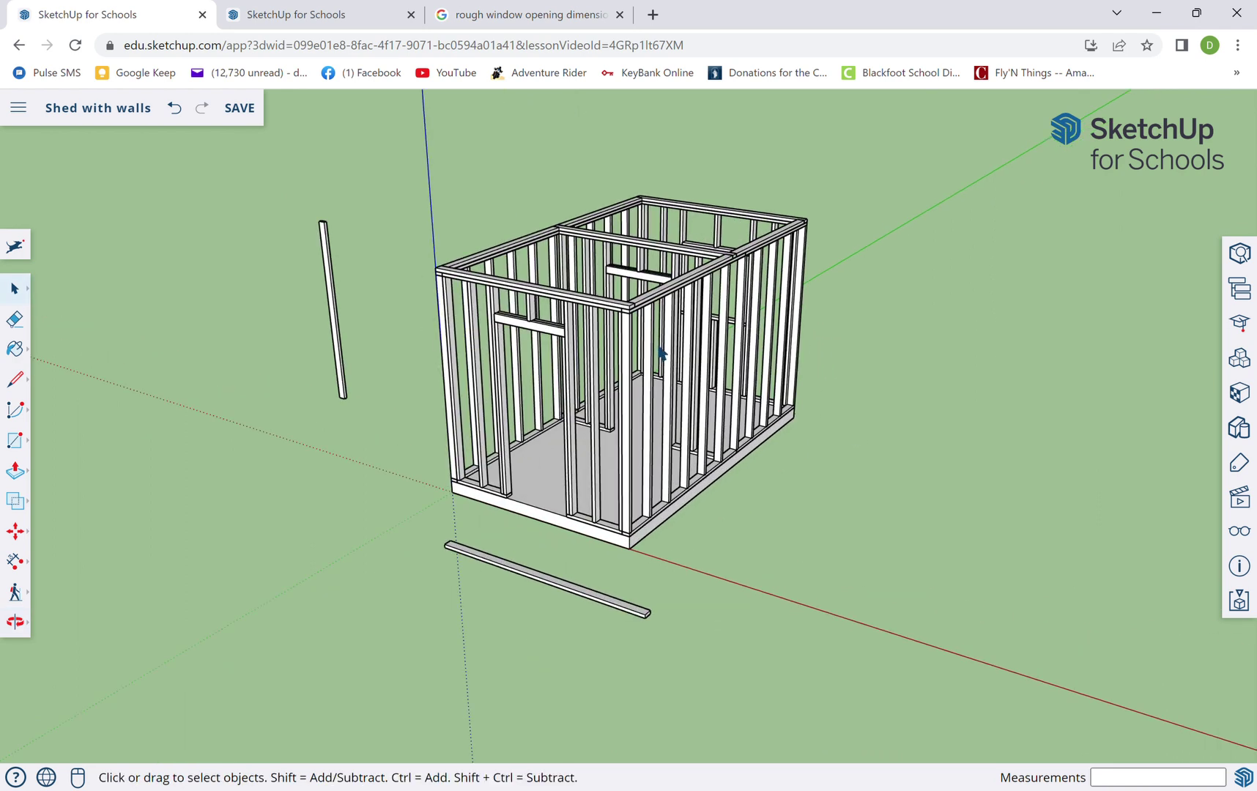